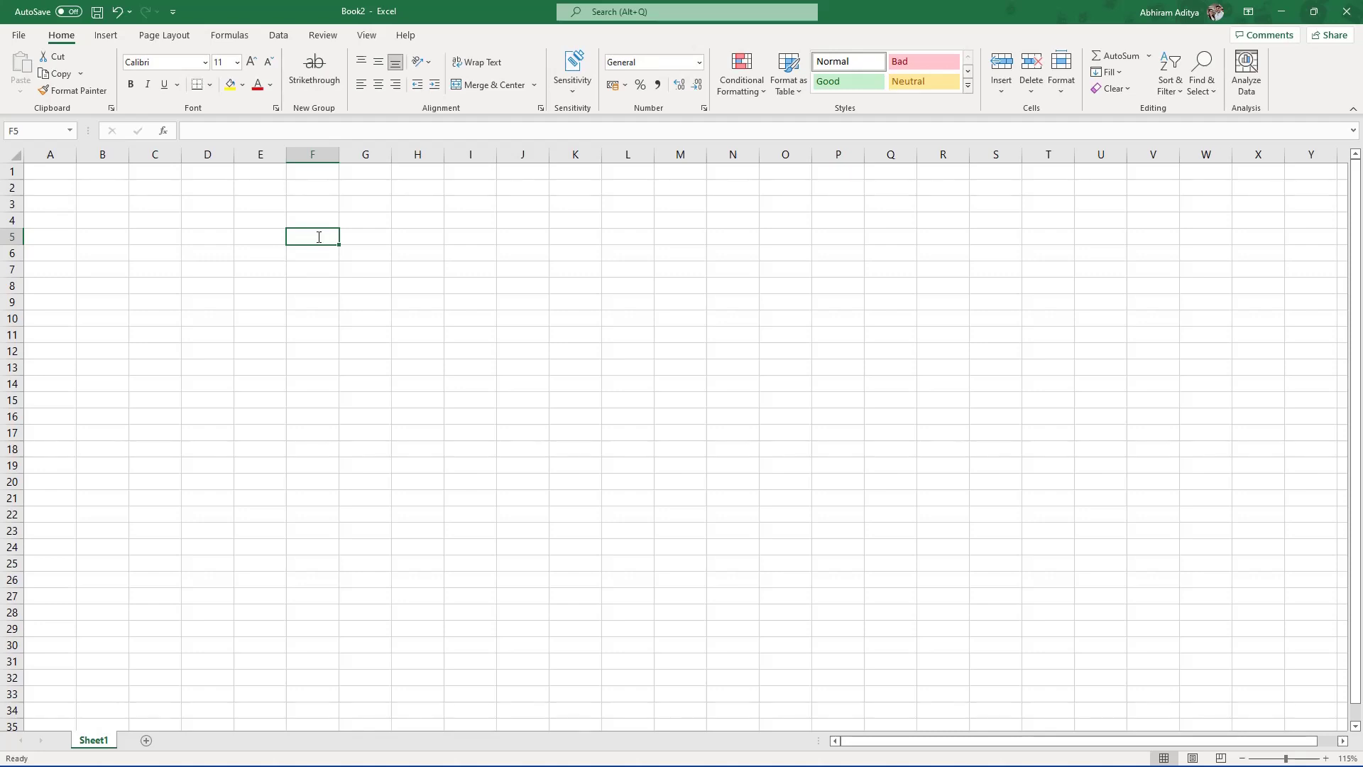
# Step: In Excel, enter the Vendor Invoice heading with Expense Dr and Vendor Cr lines
pyautogui.write('V')
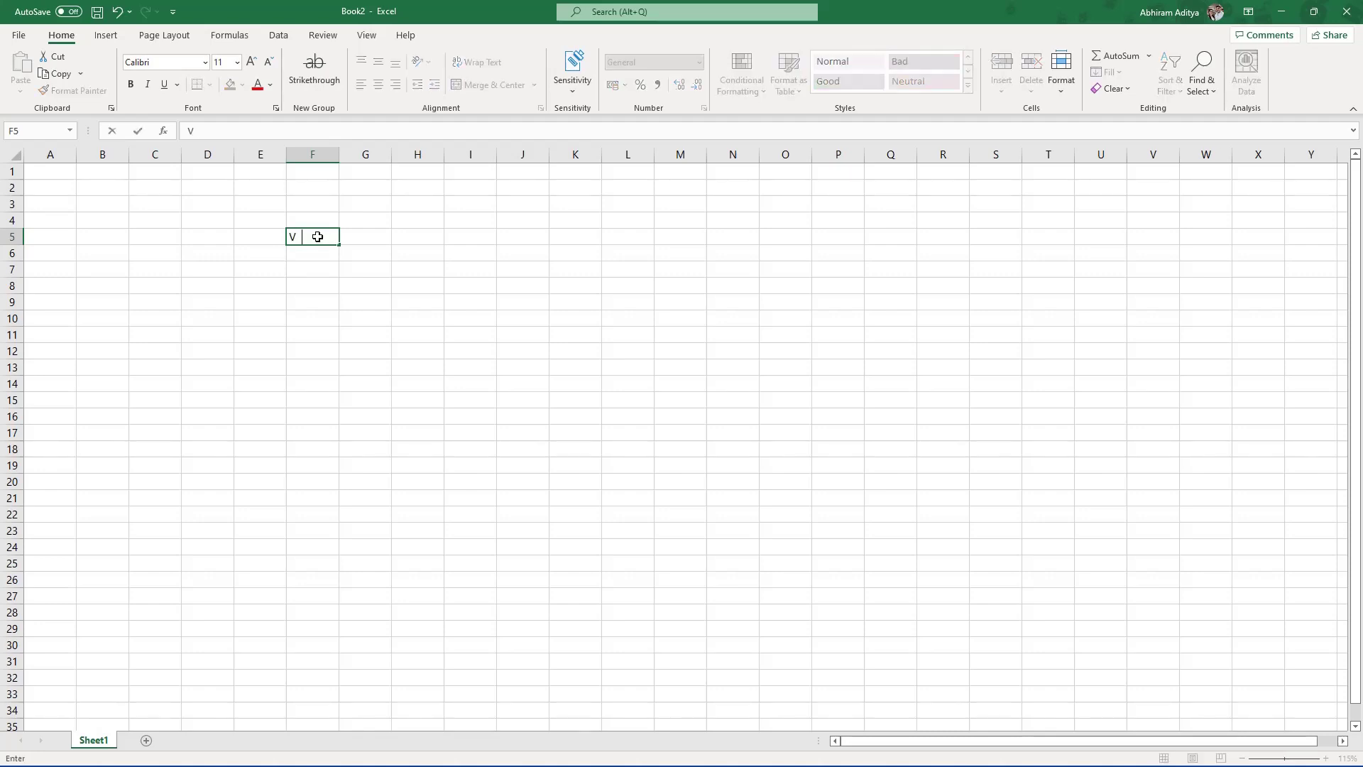
pyautogui.write('endor Invoice')
pyautogui.press('Return')
pyautogui.press('Right')
pyautogui.write('Expense')
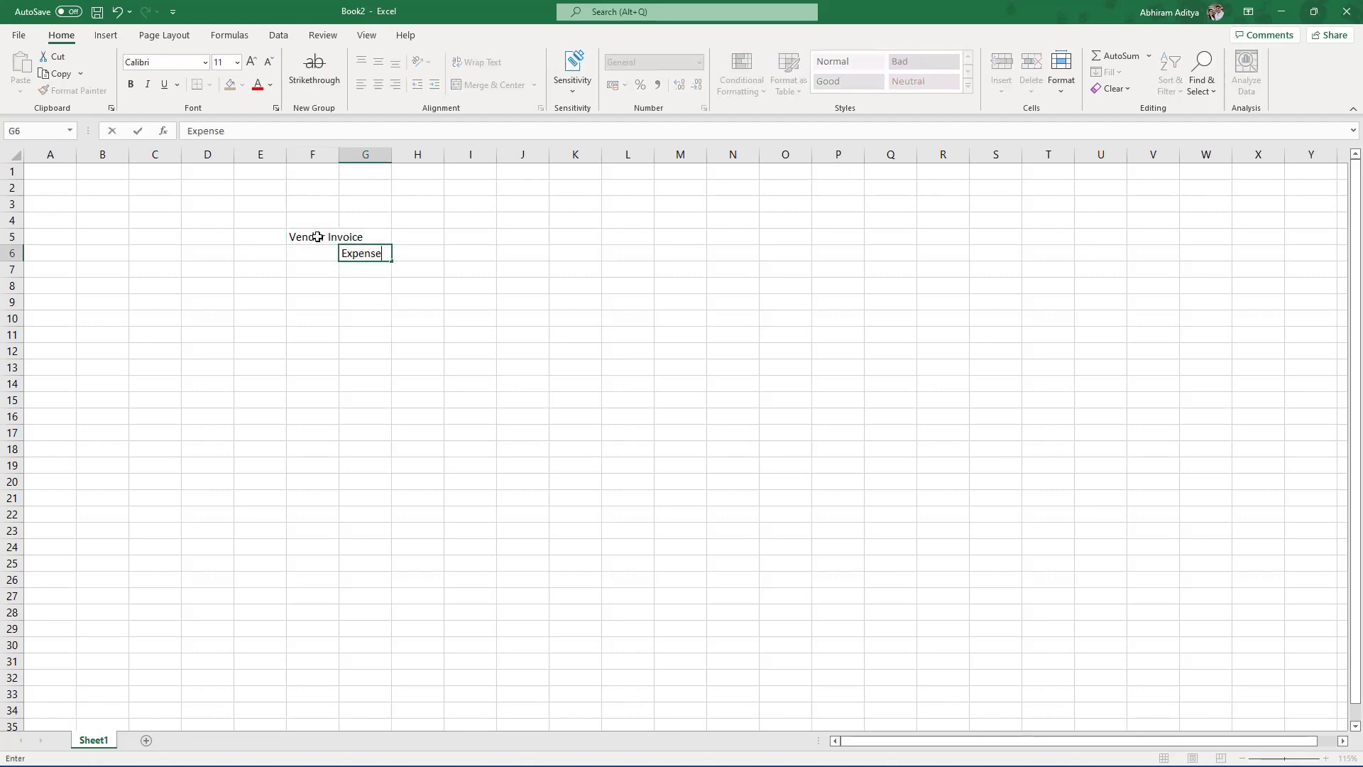
pyautogui.press('Tab')
pyautogui.write('Dr')
pyautogui.press('Return')
pyautogui.write('Vendor')
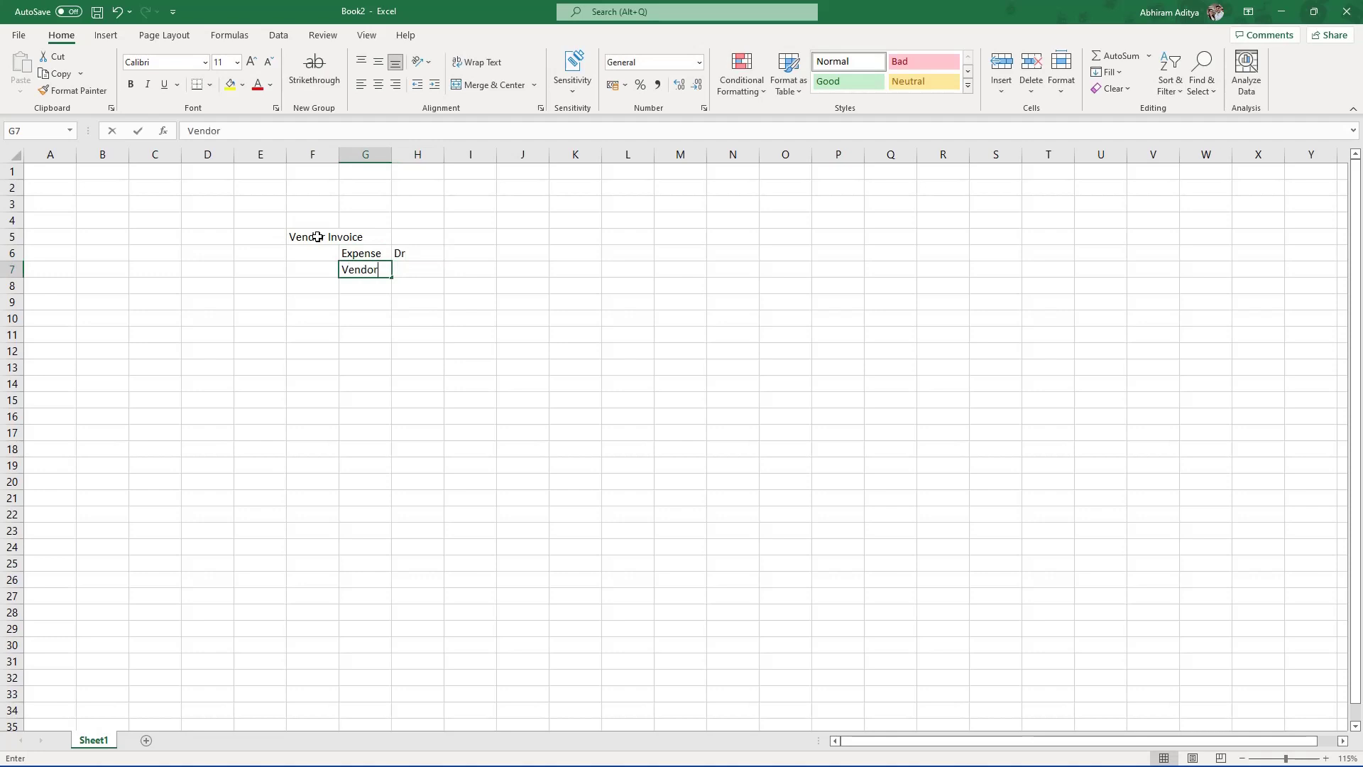
pyautogui.press('Tab')
pyautogui.press('Tab')
pyautogui.write('Cr')
pyautogui.press('Return')
pyautogui.press('Left')
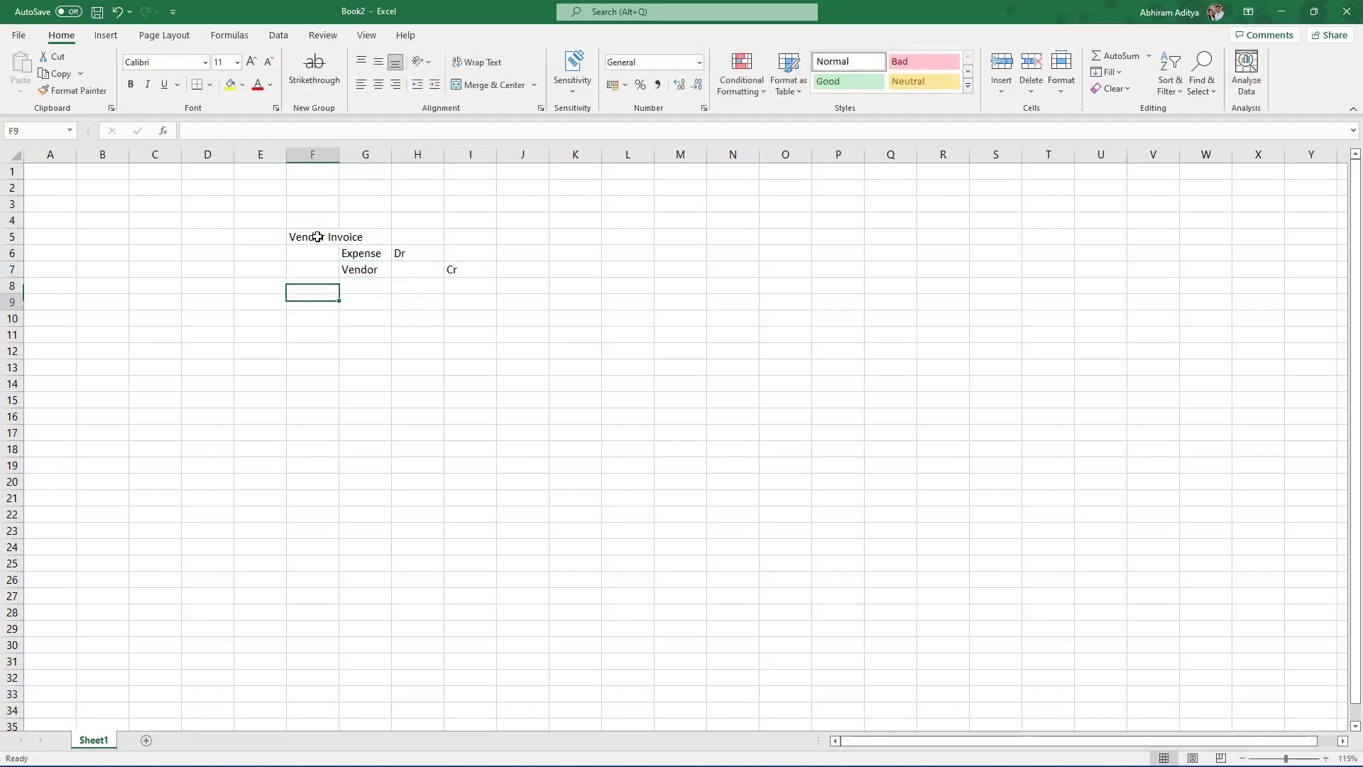
pyautogui.press('Down')
# Step: Add the Payment heading with Vendor Dr and Bank Cr lines below it
pyautogui.write('Payment')
pyautogui.press('Return')
pyautogui.press('Right')
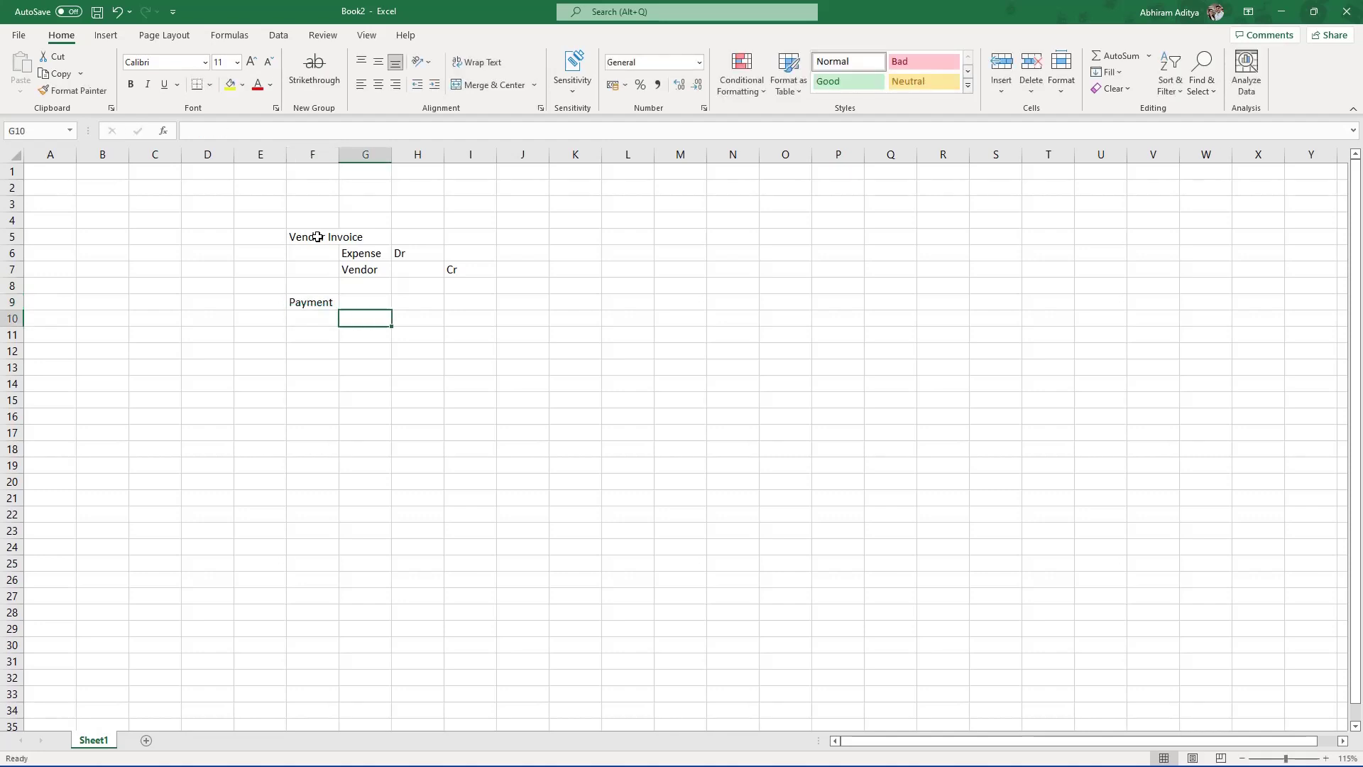
pyautogui.write('Vendor')
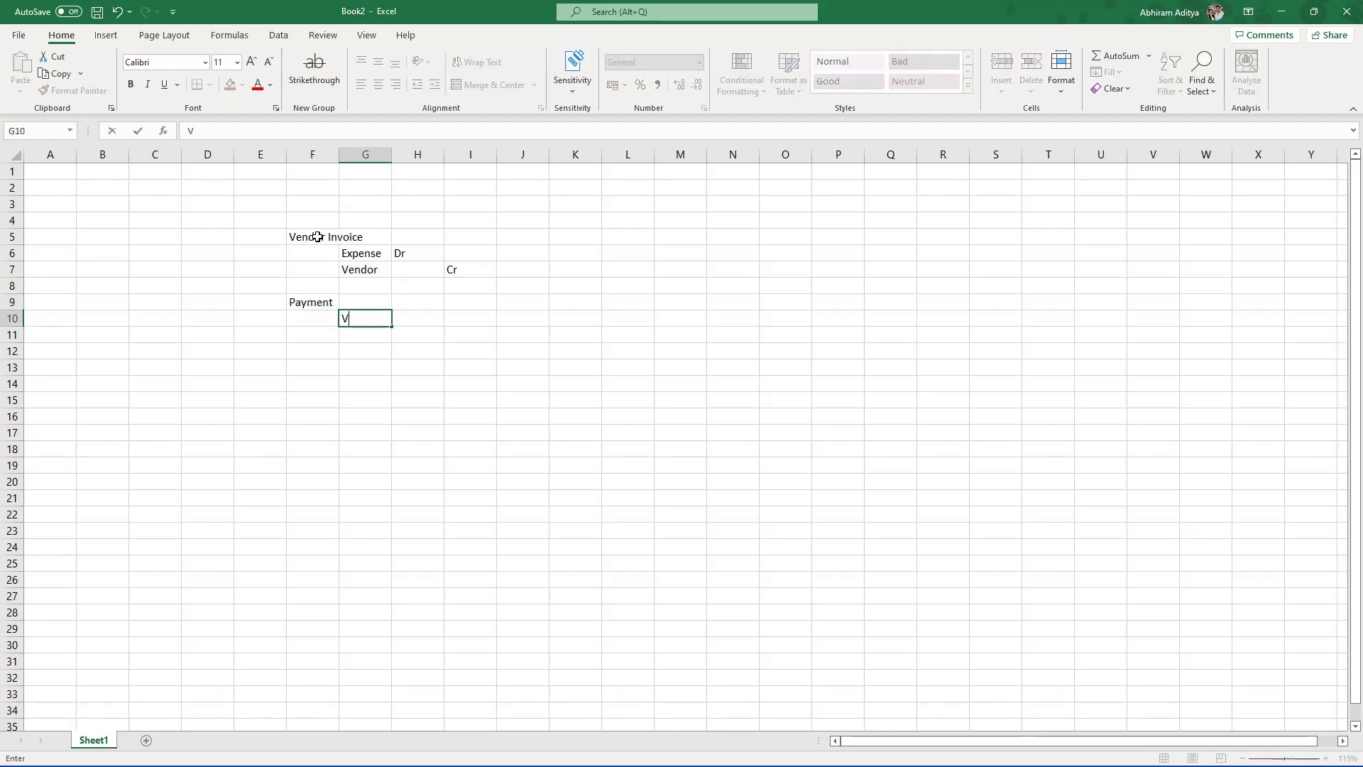
pyautogui.press('Tab')
pyautogui.write('Dr')
pyautogui.press('Return')
pyautogui.write('Bank')
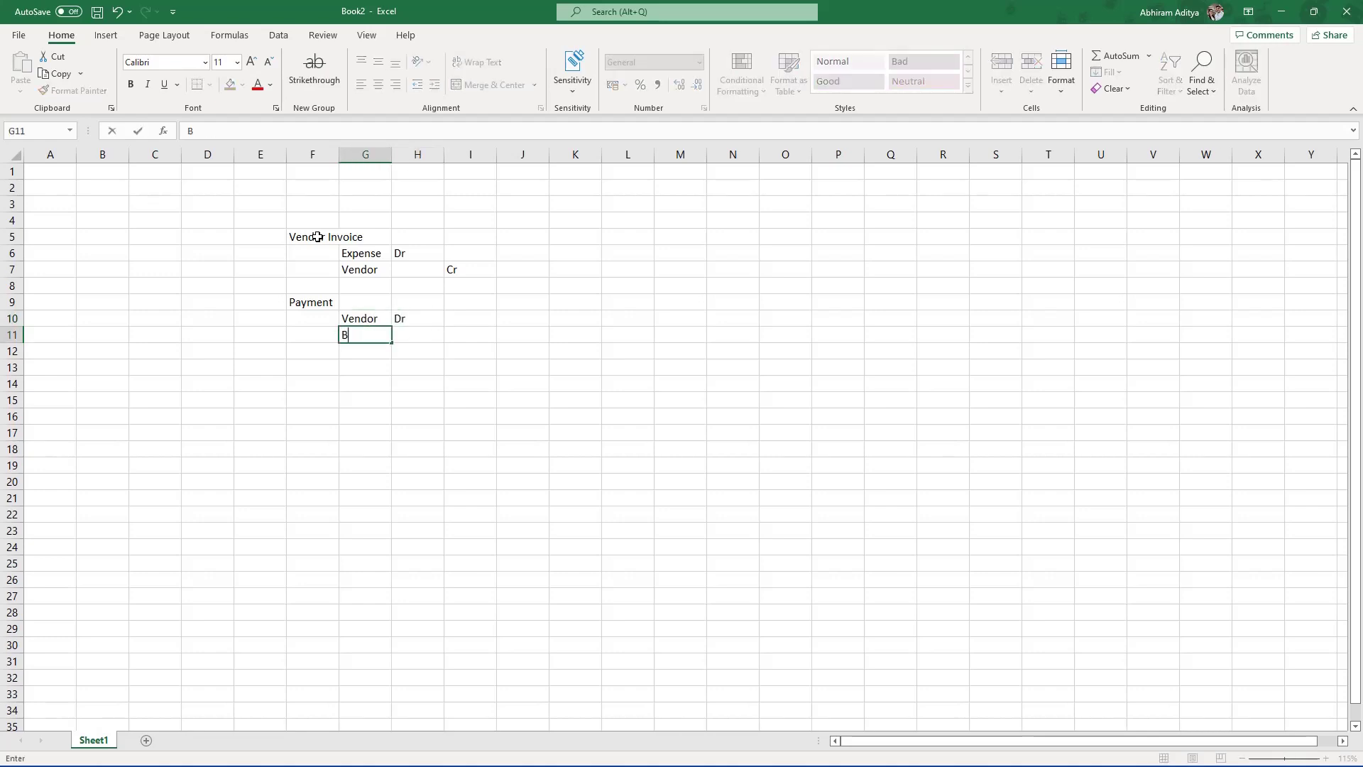
pyautogui.press('Tab')
pyautogui.press('Tab')
pyautogui.write('Cr')
pyautogui.press('Return')
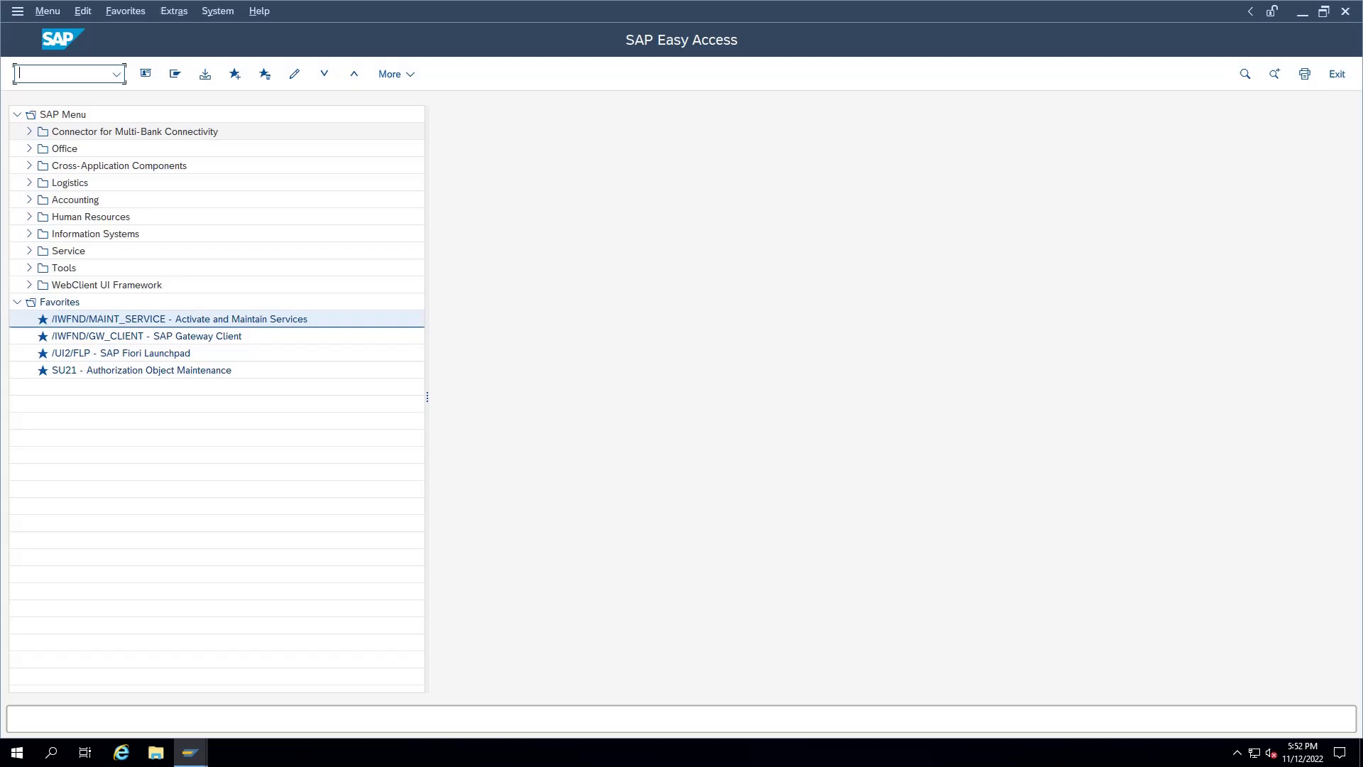
# Step: Run transaction FBZP and go to the payment methods per country settings
pyautogui.write('fbzp')
pyautogui.press('Return')
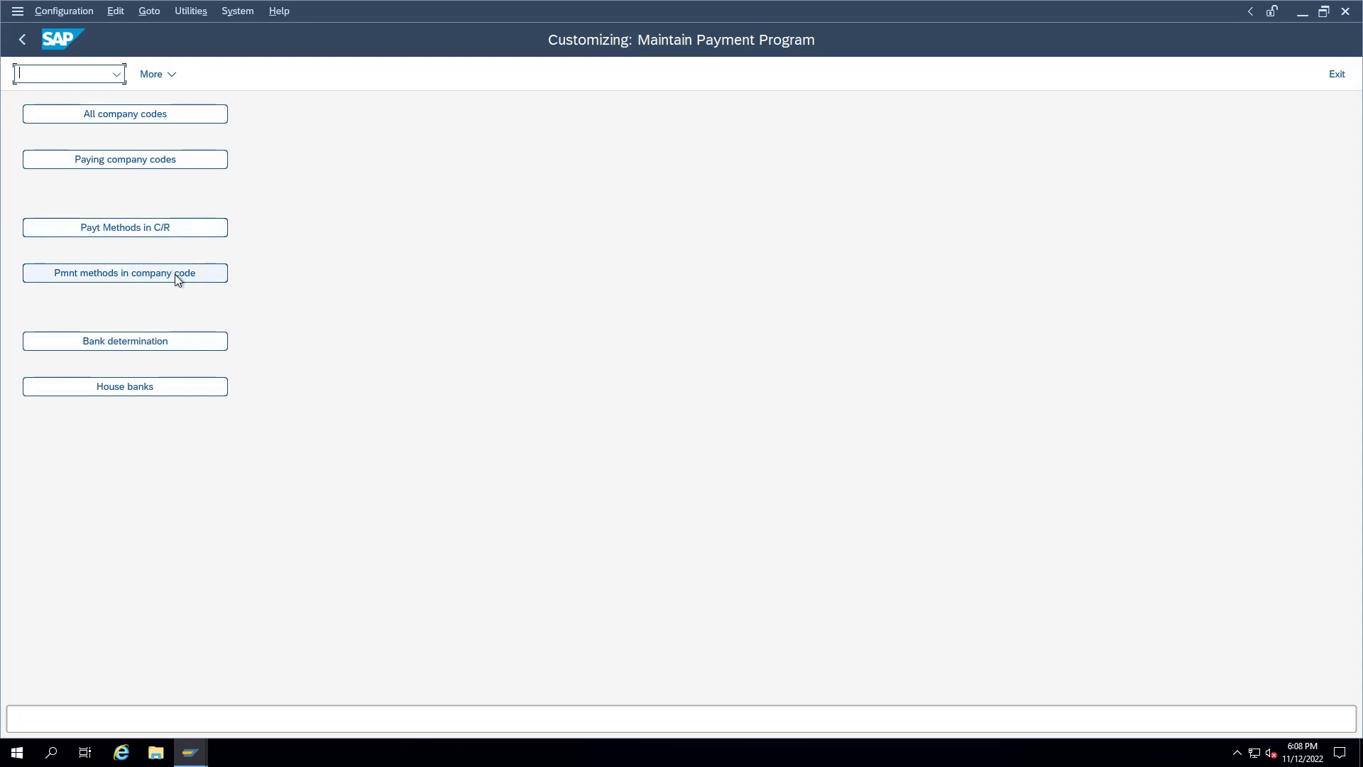
pyautogui.click(190, 228)
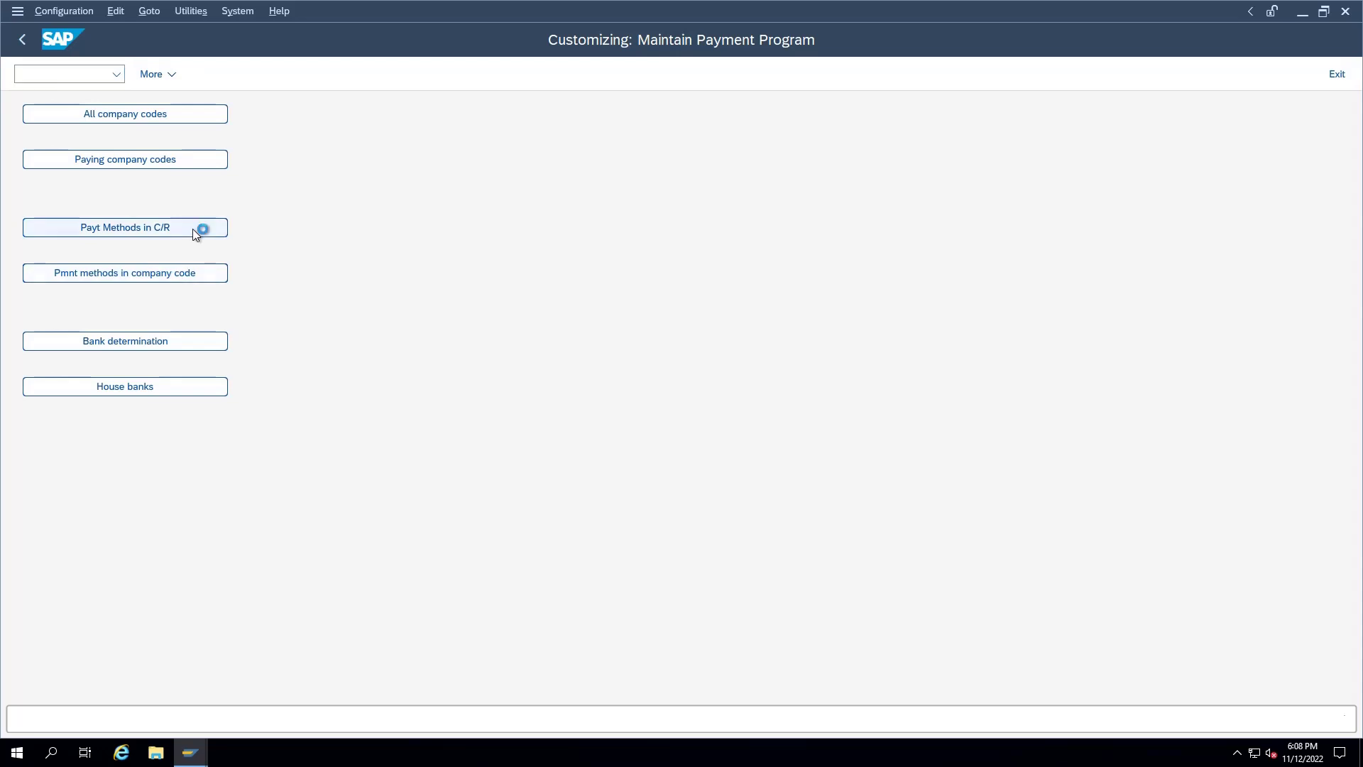
# Step: Create payment method X for country IN named 'Cheque Payment', outgoing, classified as Check
pyautogui.click(196, 74)
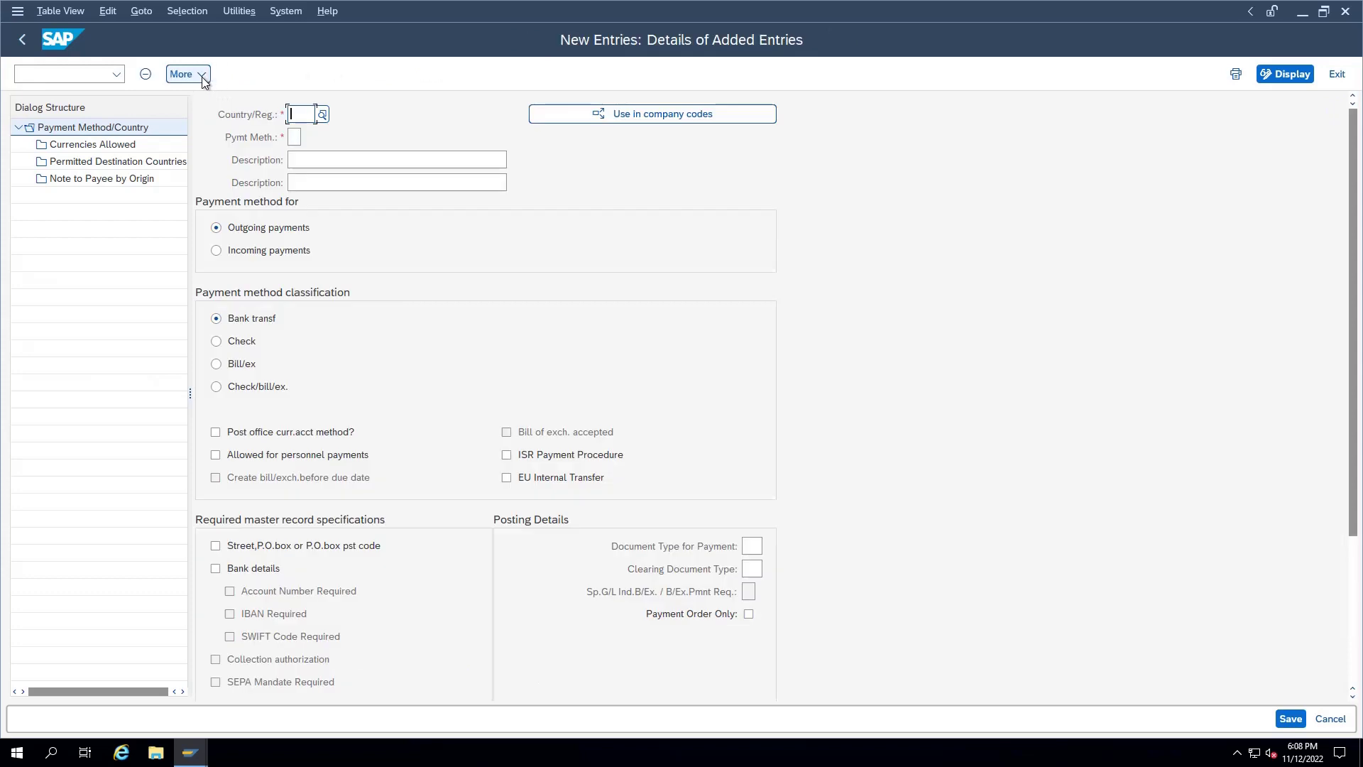
pyautogui.write('IN')
pyautogui.press('Tab')
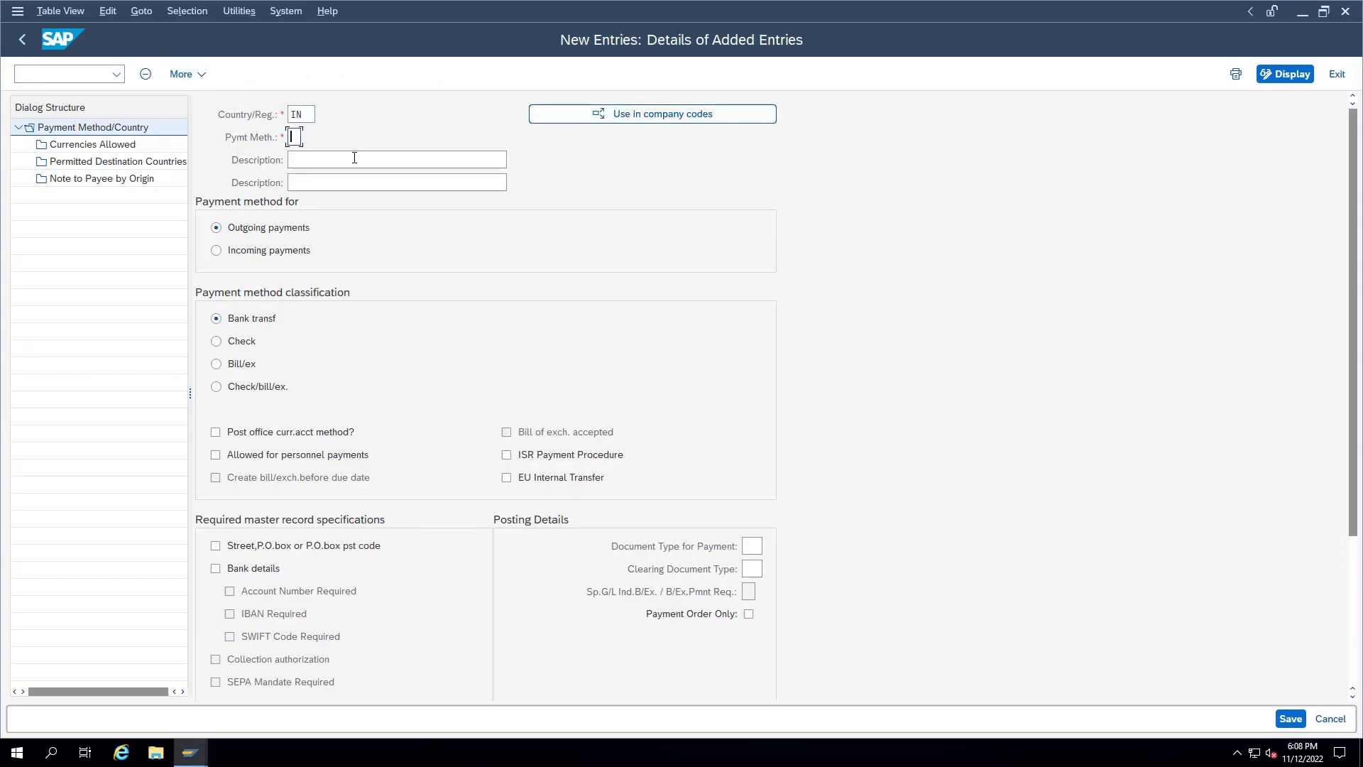
pyautogui.write('X')
pyautogui.click(368, 160)
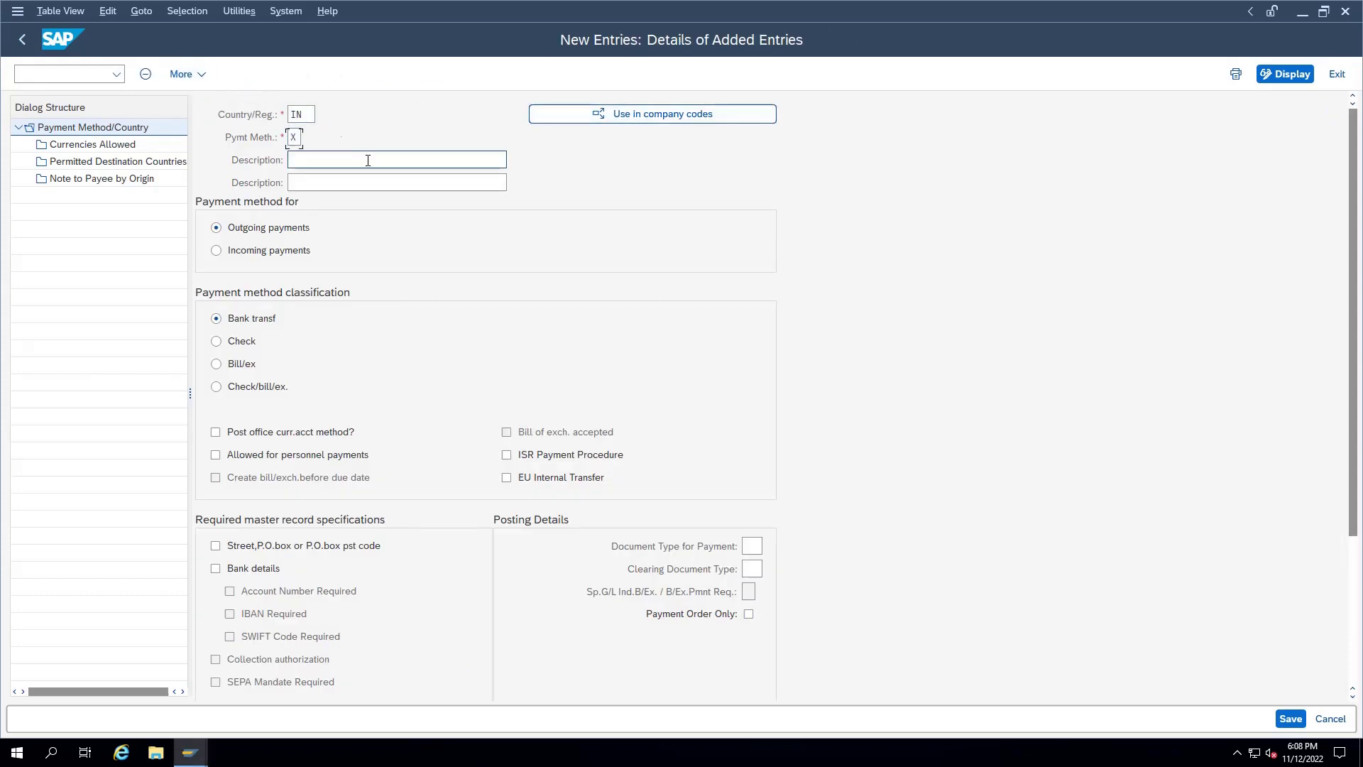
pyautogui.write('Cheque Payment')
pyautogui.press('Tab')
pyautogui.write('CHeque')
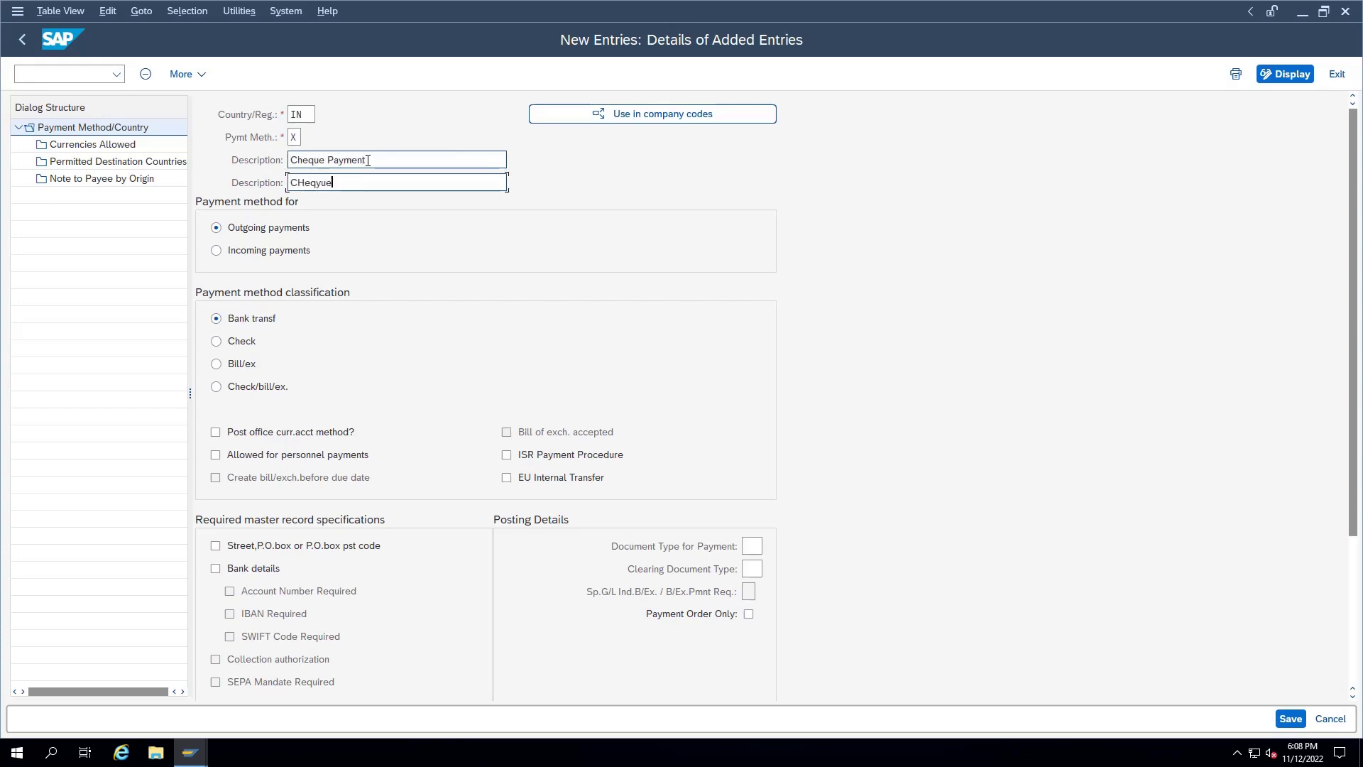
pyautogui.press('BackSpace')
pyautogui.press('BackSpace')
pyautogui.press('BackSpace')
pyautogui.press('BackSpace')
pyautogui.press('BackSpace')
pyautogui.write('heque Payment')
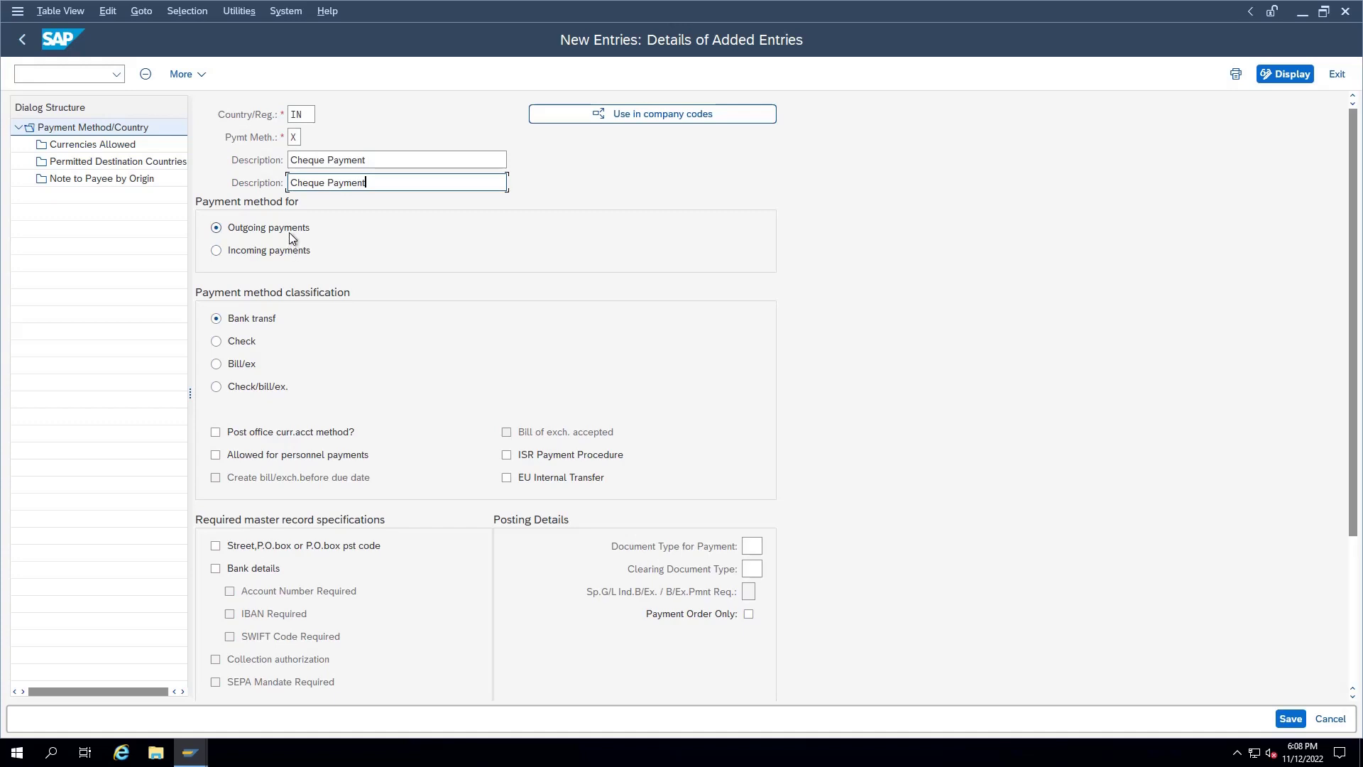
pyautogui.click(289, 233)
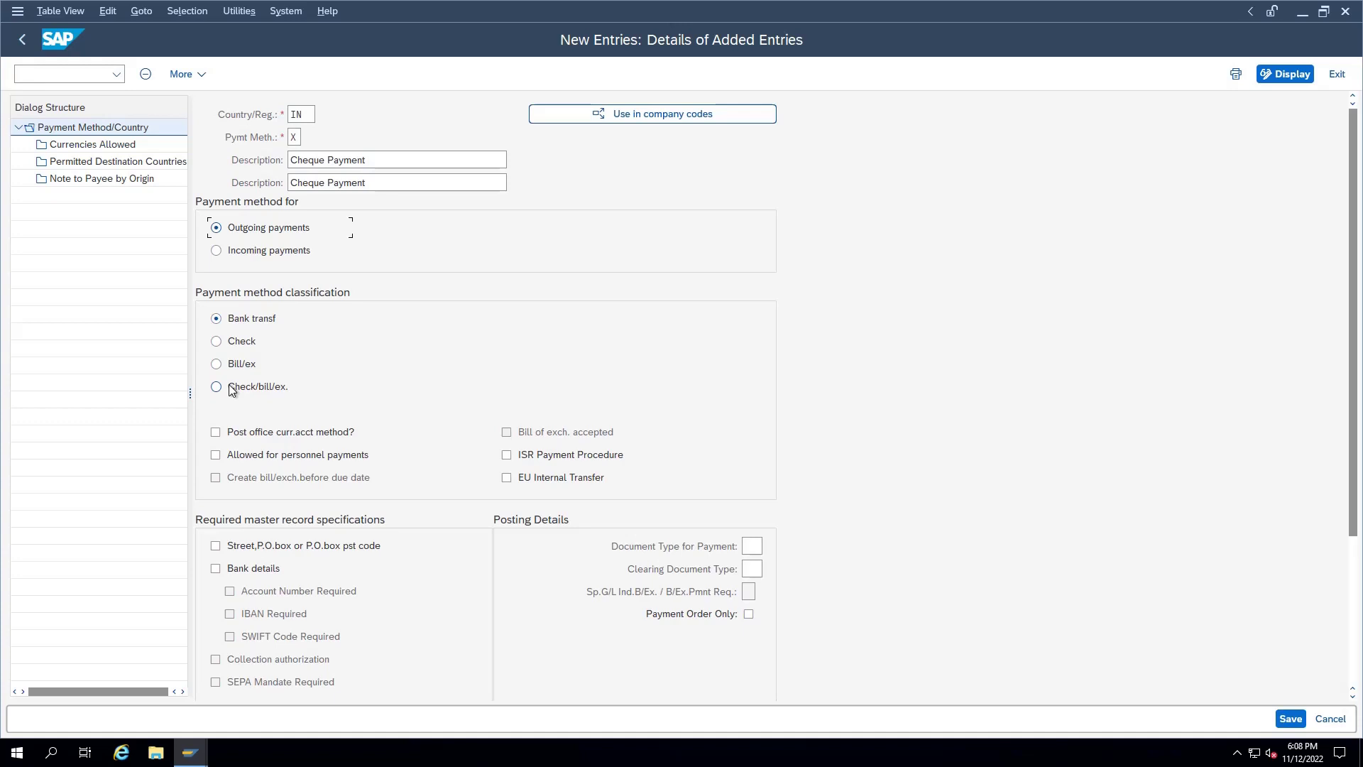
pyautogui.click(239, 343)
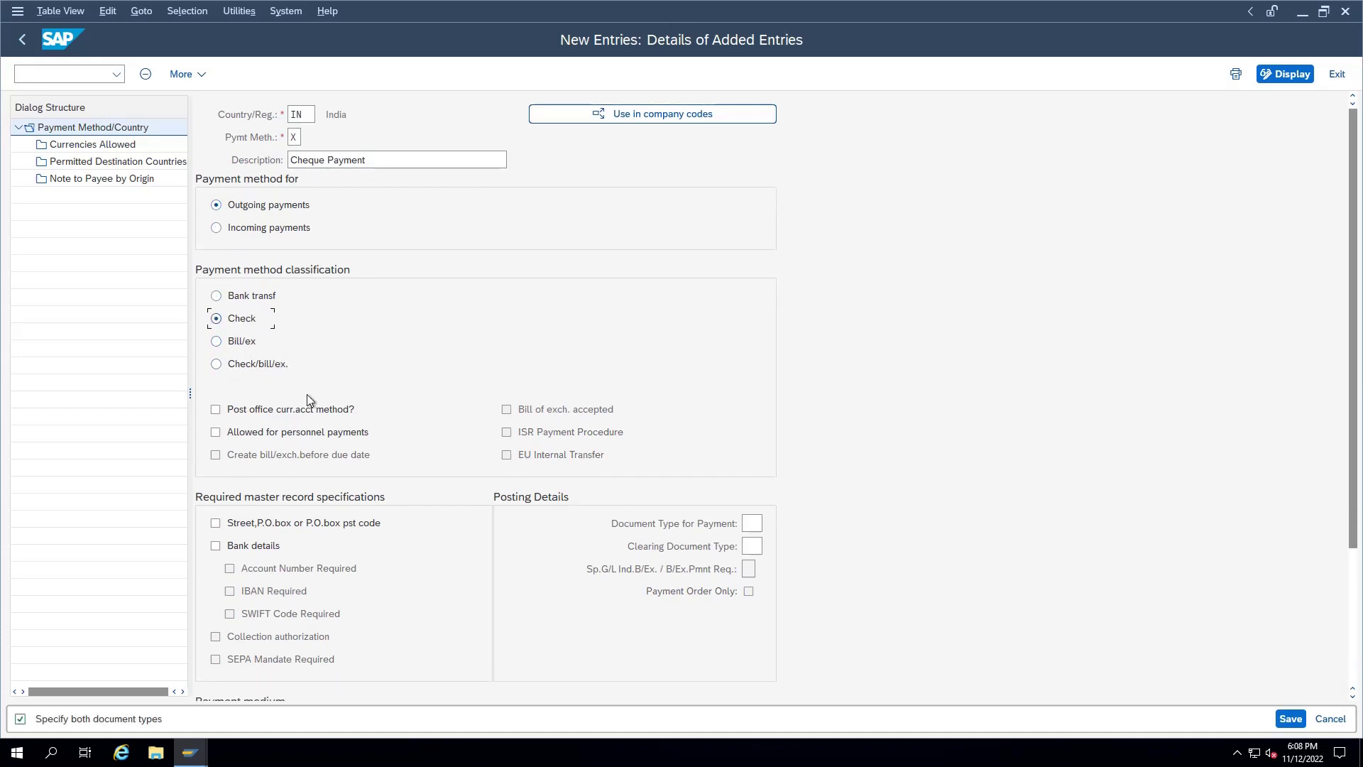
# Step: Allow method X for personnel payments and require bank details
pyautogui.scroll(-1, 270, 430)
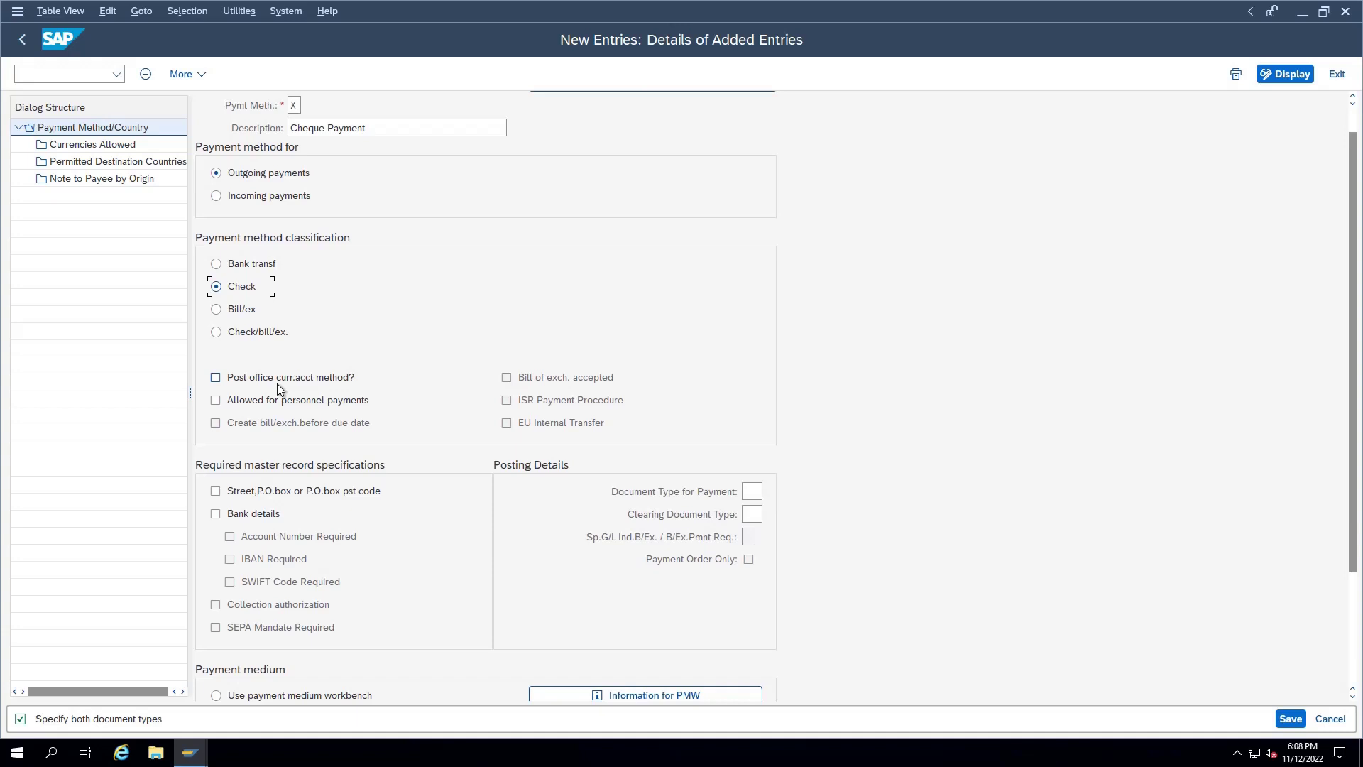
pyautogui.click(298, 402)
pyautogui.click(232, 517)
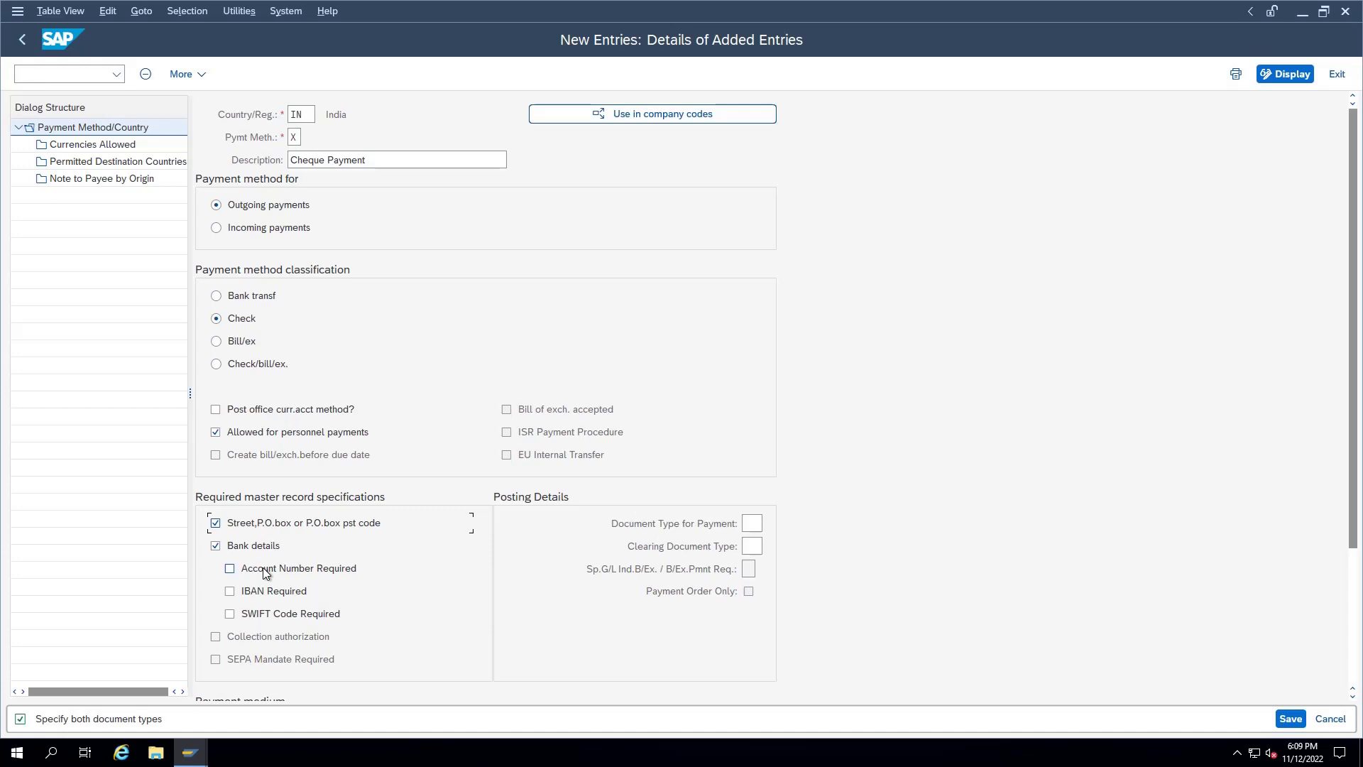
# Step: Set both the payment and clearing document types to KZ
pyautogui.scroll(-1, 750, 458)
pyautogui.click(750, 458)
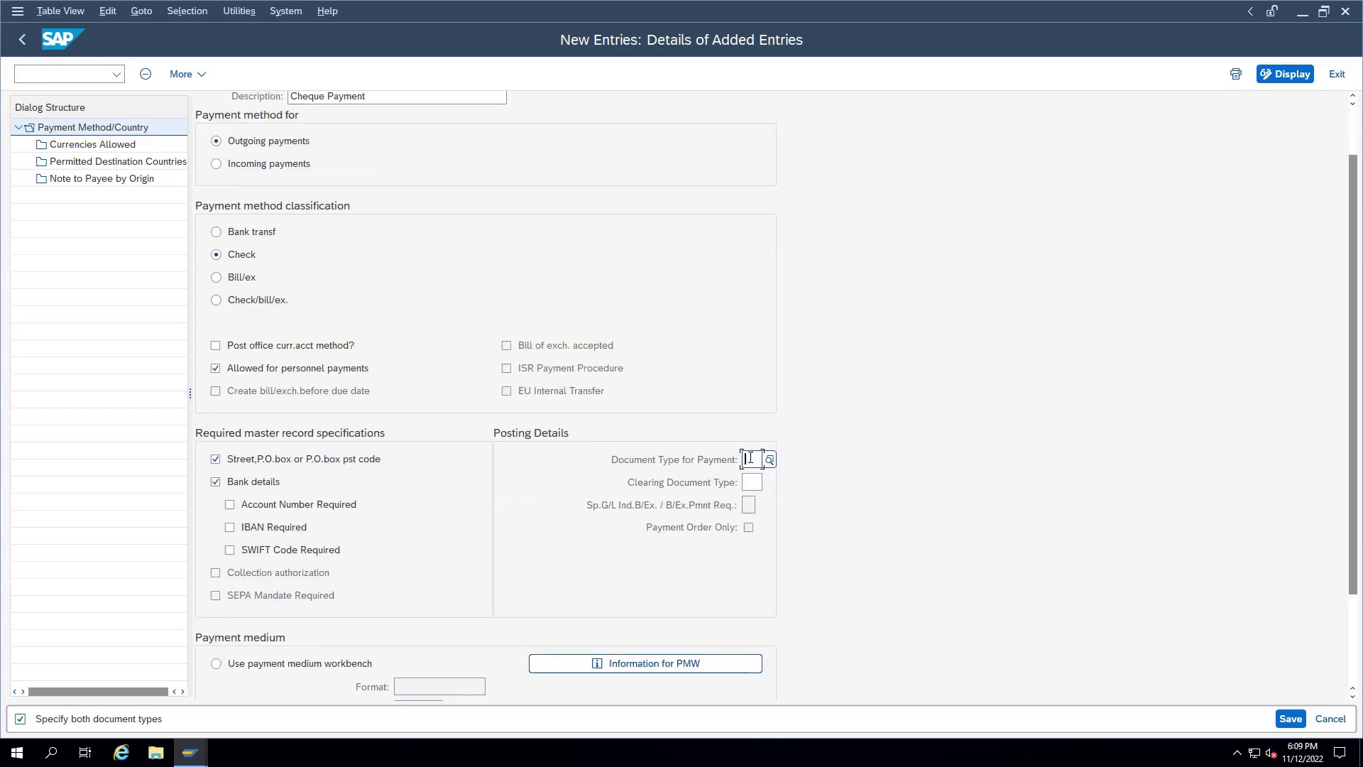
pyautogui.write('KZ')
pyautogui.press('Tab')
pyautogui.write('KZ')
pyautogui.press('Return')
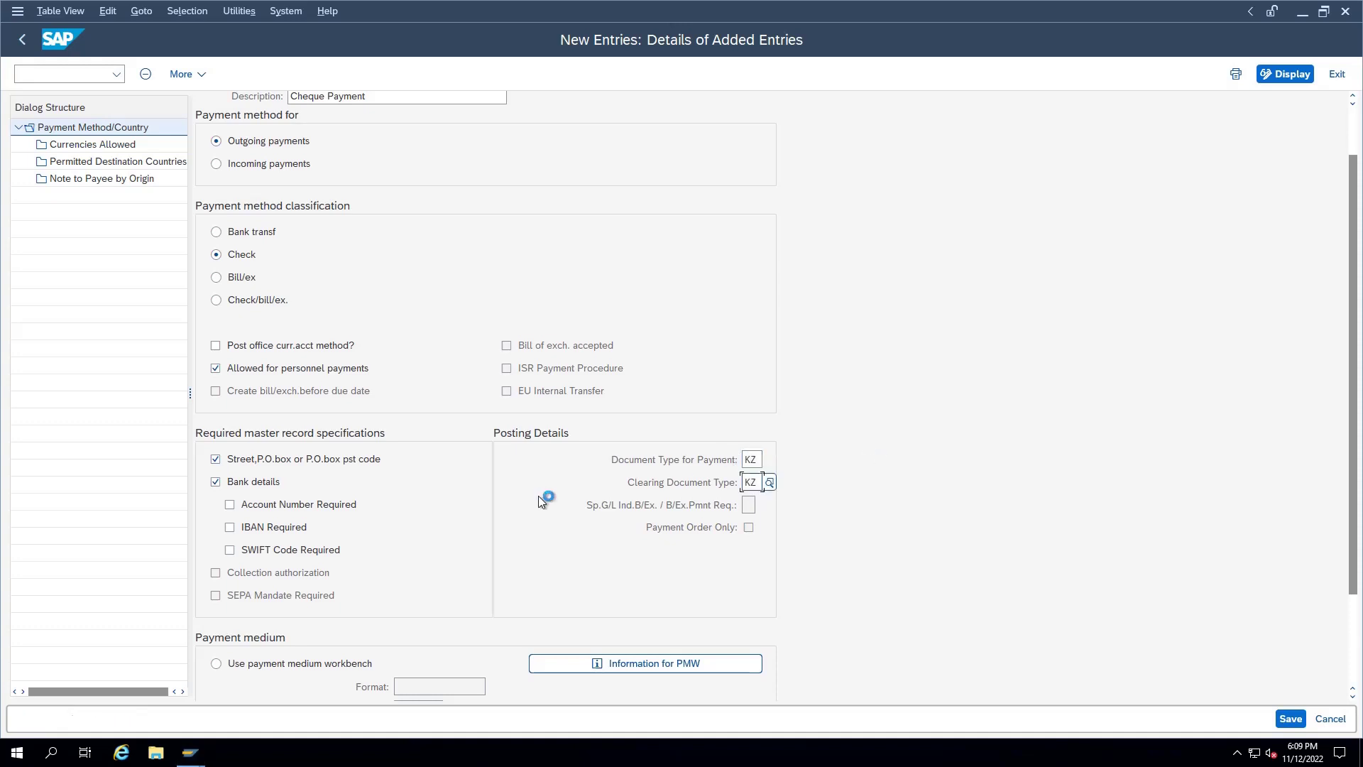
pyautogui.scroll(-2, 541, 507)
pyautogui.scroll(-1, 536, 514)
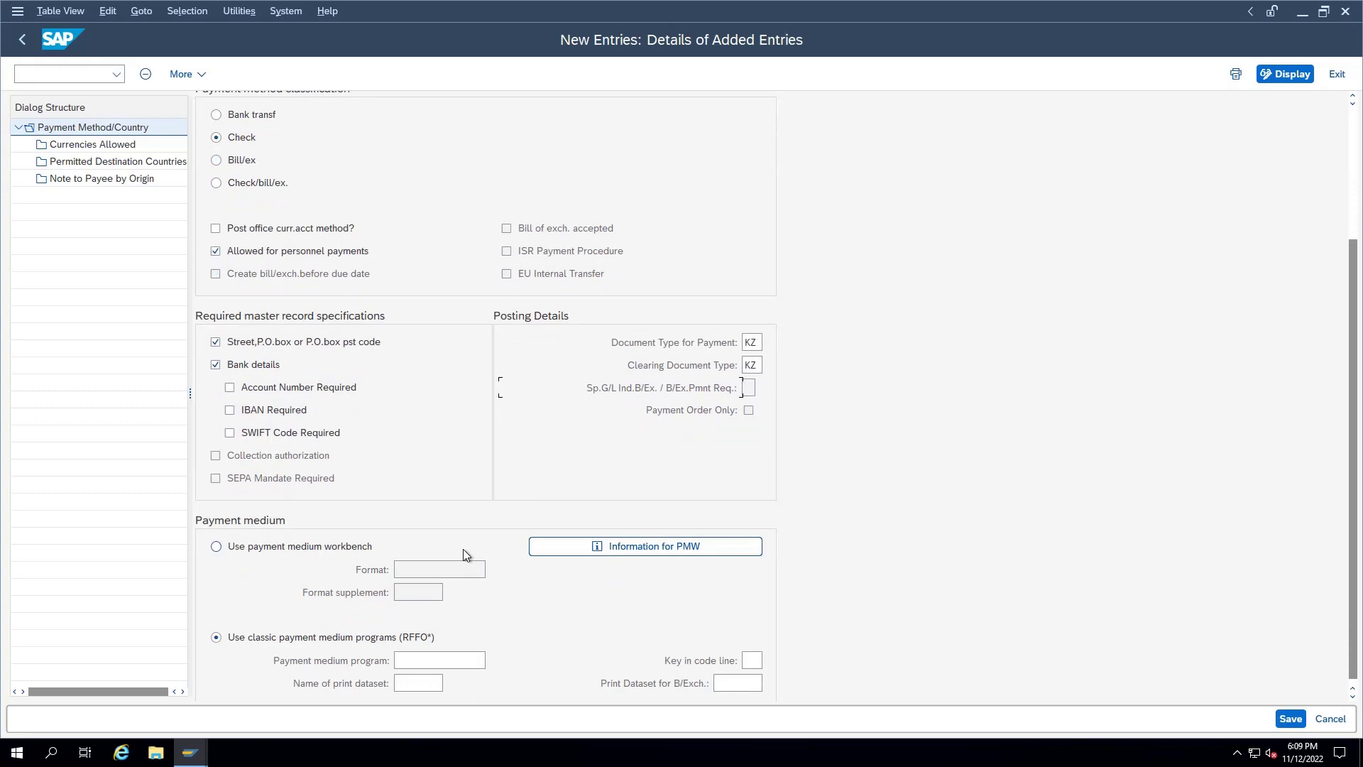
pyautogui.scroll(-1, 463, 548)
pyautogui.click(414, 662)
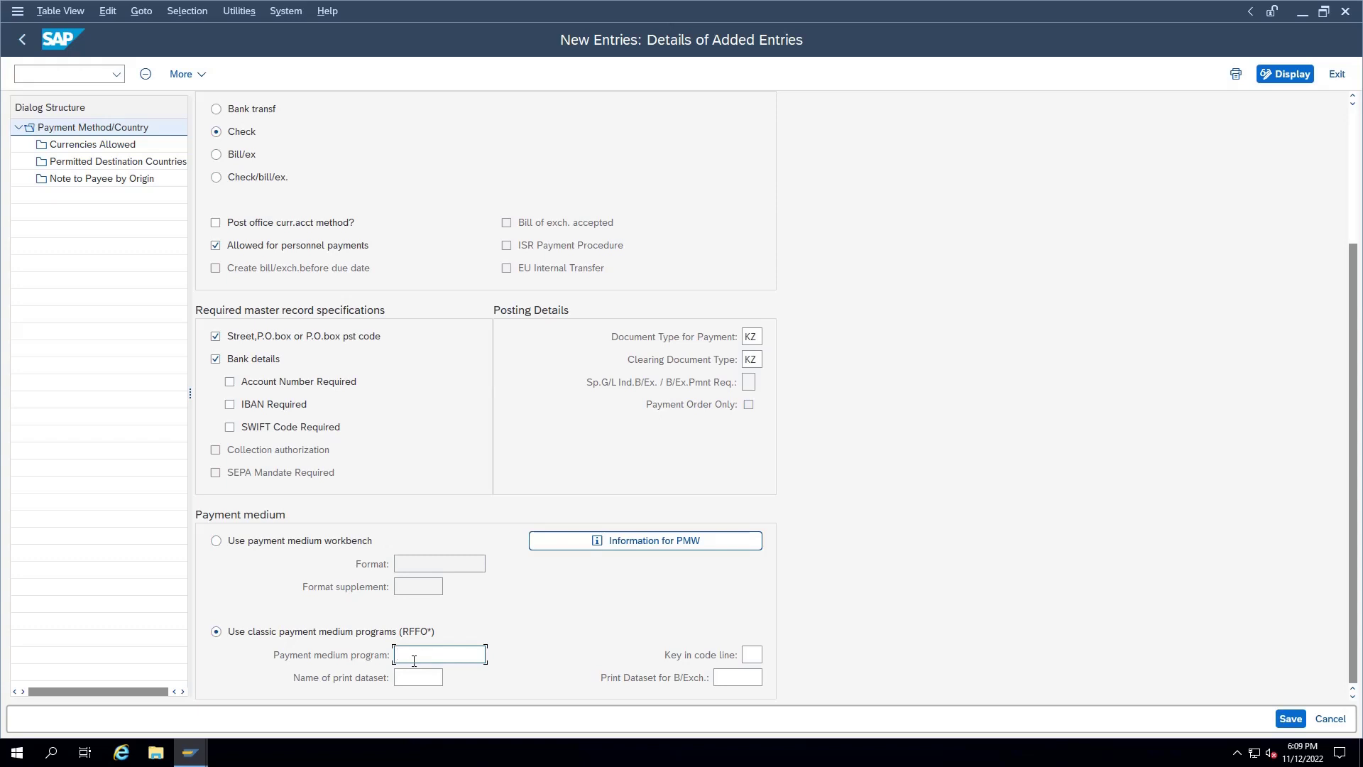
# Step: Enter payment medium program RFFOUS_C, print dataset LIST1S and code line key 11
pyautogui.write('RFFOU')
pyautogui.write('C')
pyautogui.press('Tab')
pyautogui.press('Tab')
pyautogui.write('LID')
pyautogui.press('BackSpace')
pyautogui.write('ST1S')
pyautogui.press('Tab')
pyautogui.press('Tab')
pyautogui.press('Tab')
pyautogui.write('11')
pyautogui.press('Return')
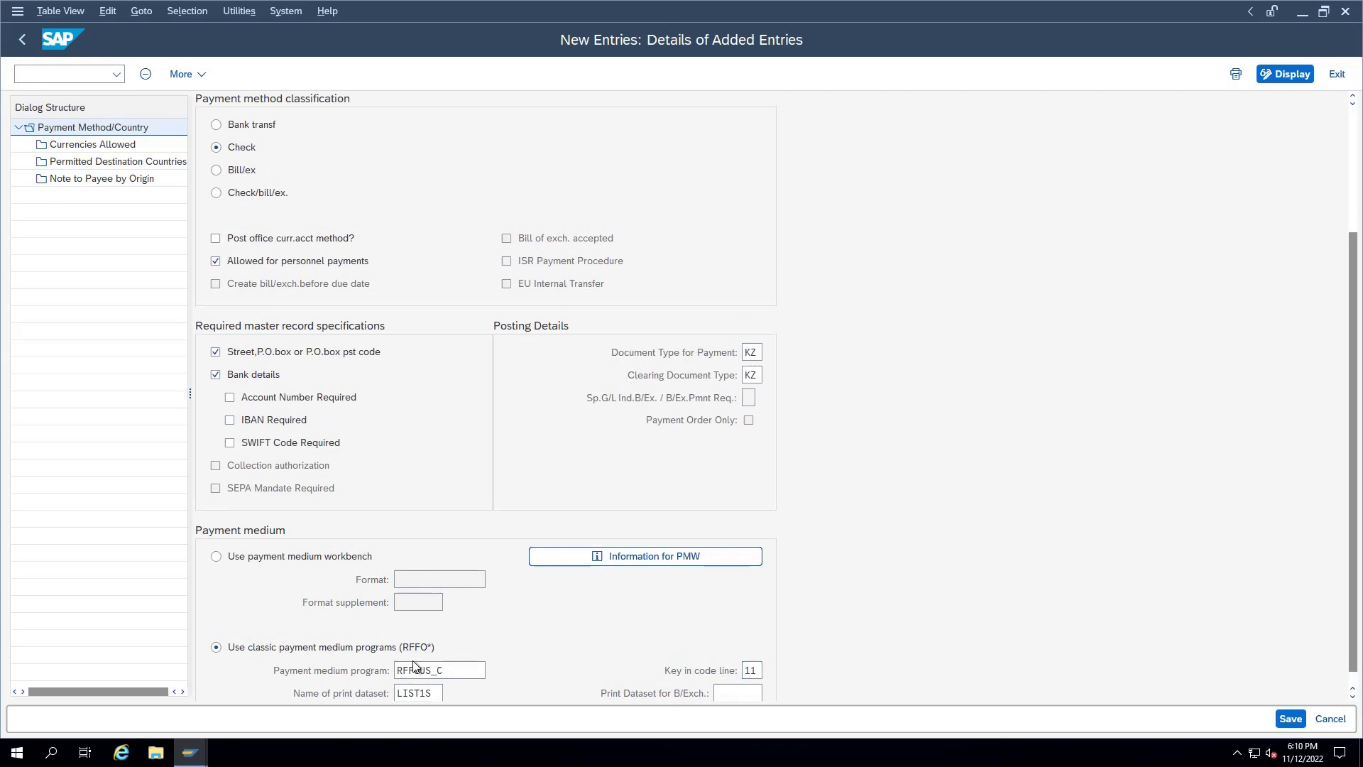
pyautogui.doubleClick(108, 147)
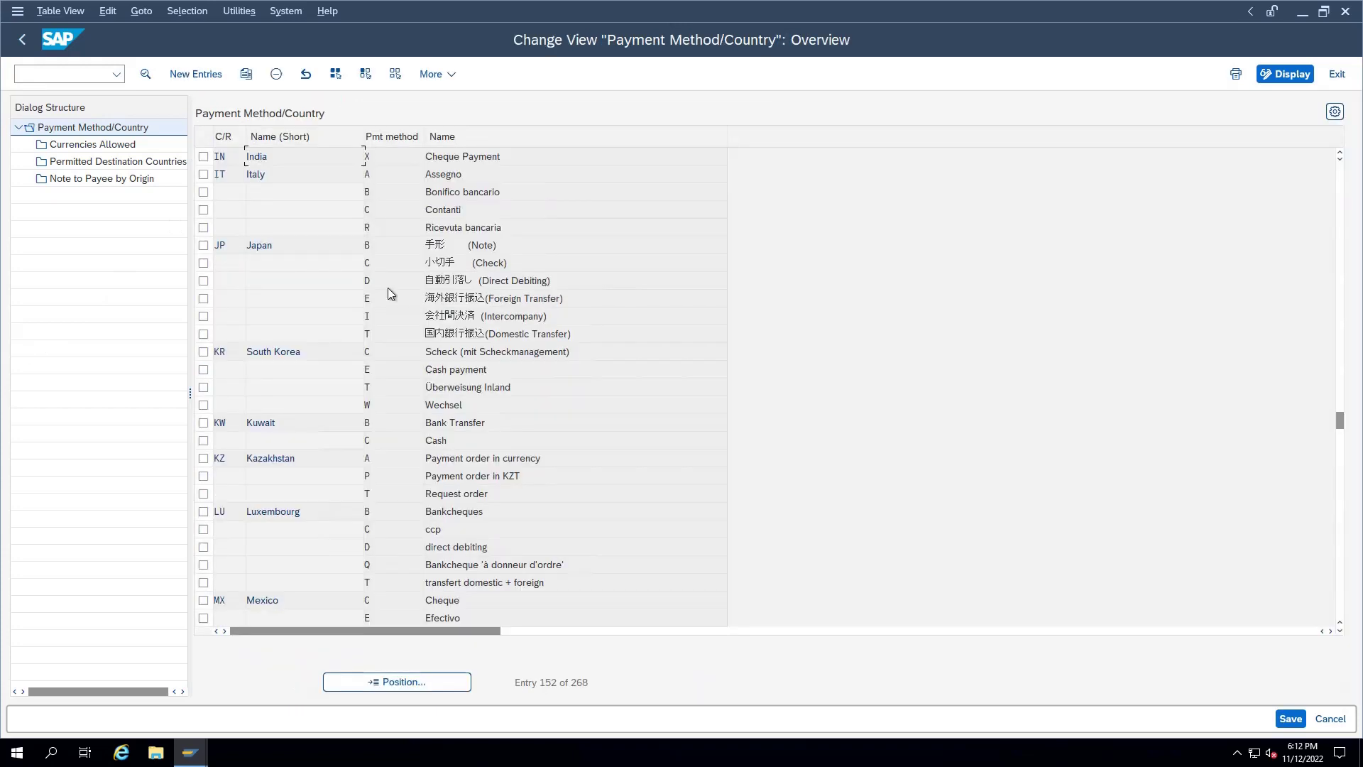
# Step: Confirm IN method X 'Cheque Payment' is listed, then return to Maintain Payment Program
pyautogui.click(378, 159)
pyautogui.moveTo(369, 157); pyautogui.dragTo(360, 160)
pyautogui.moveTo(498, 158); pyautogui.dragTo(425, 158)
pyautogui.press('F3')
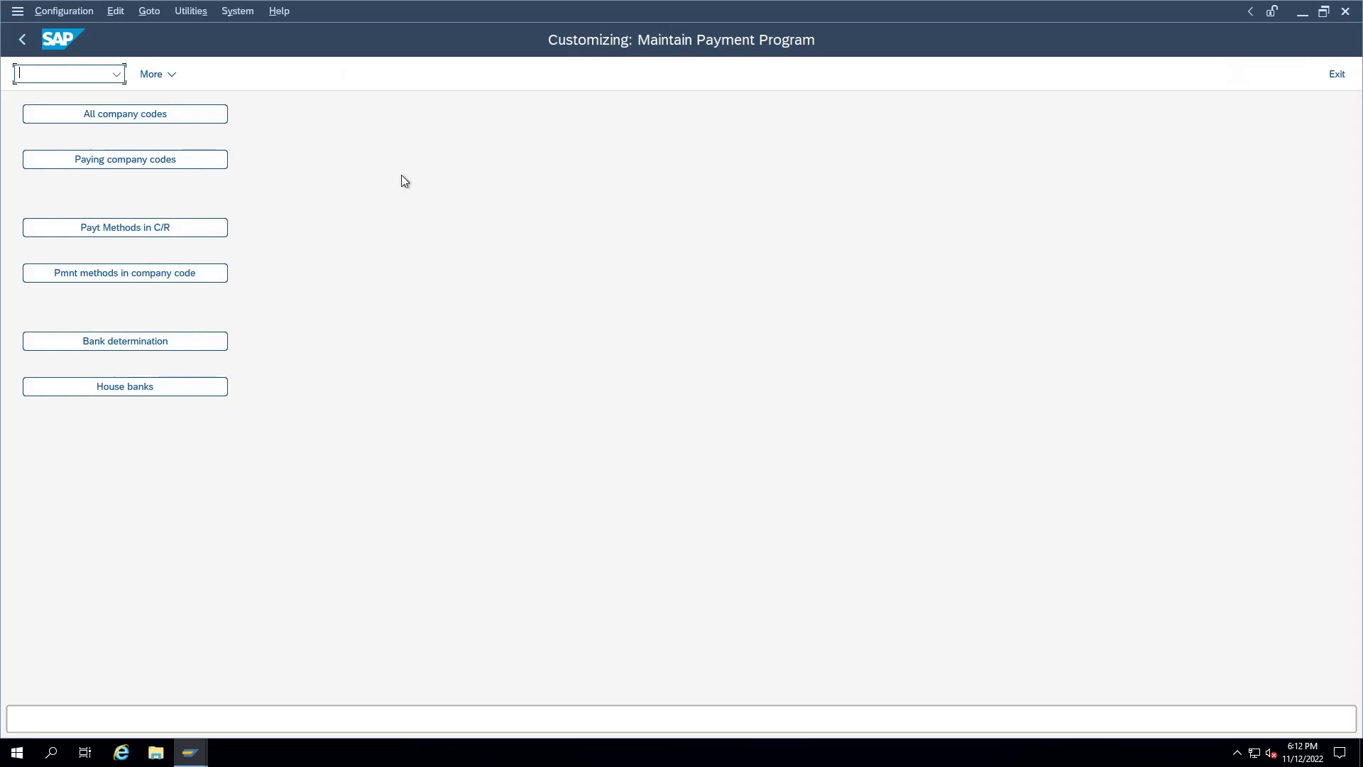
# Step: Create a company code TSDL entry for payment method X and show its form data
pyautogui.click(206, 273)
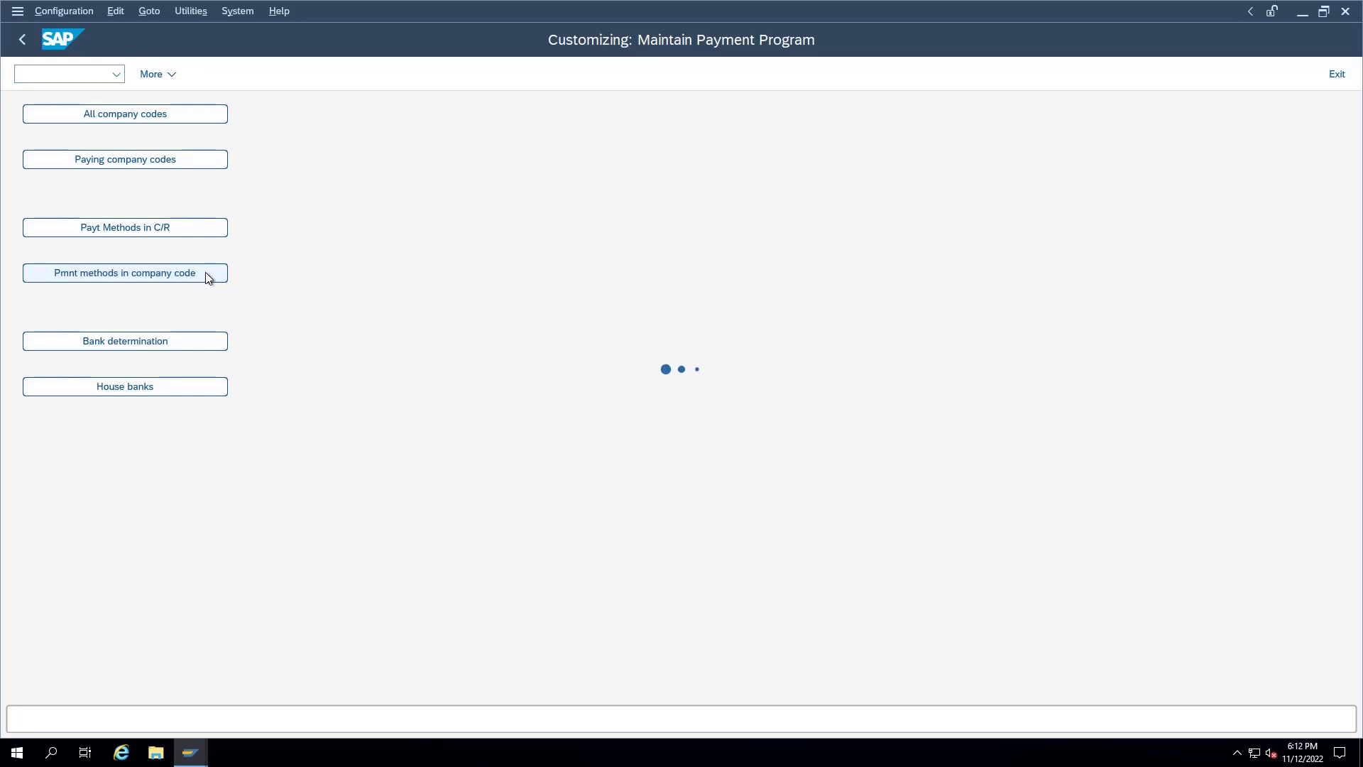
pyautogui.press('F5')
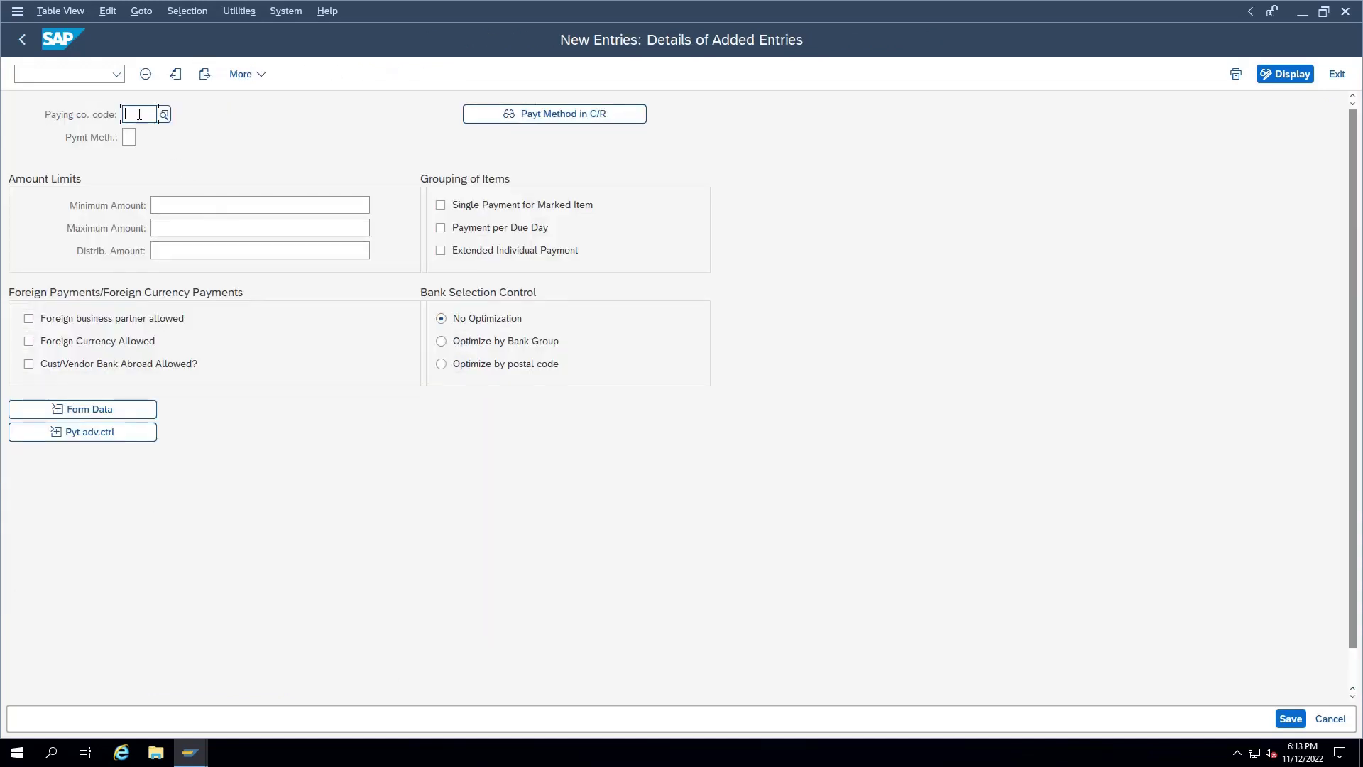
pyautogui.write('TSDL')
pyautogui.click(130, 138)
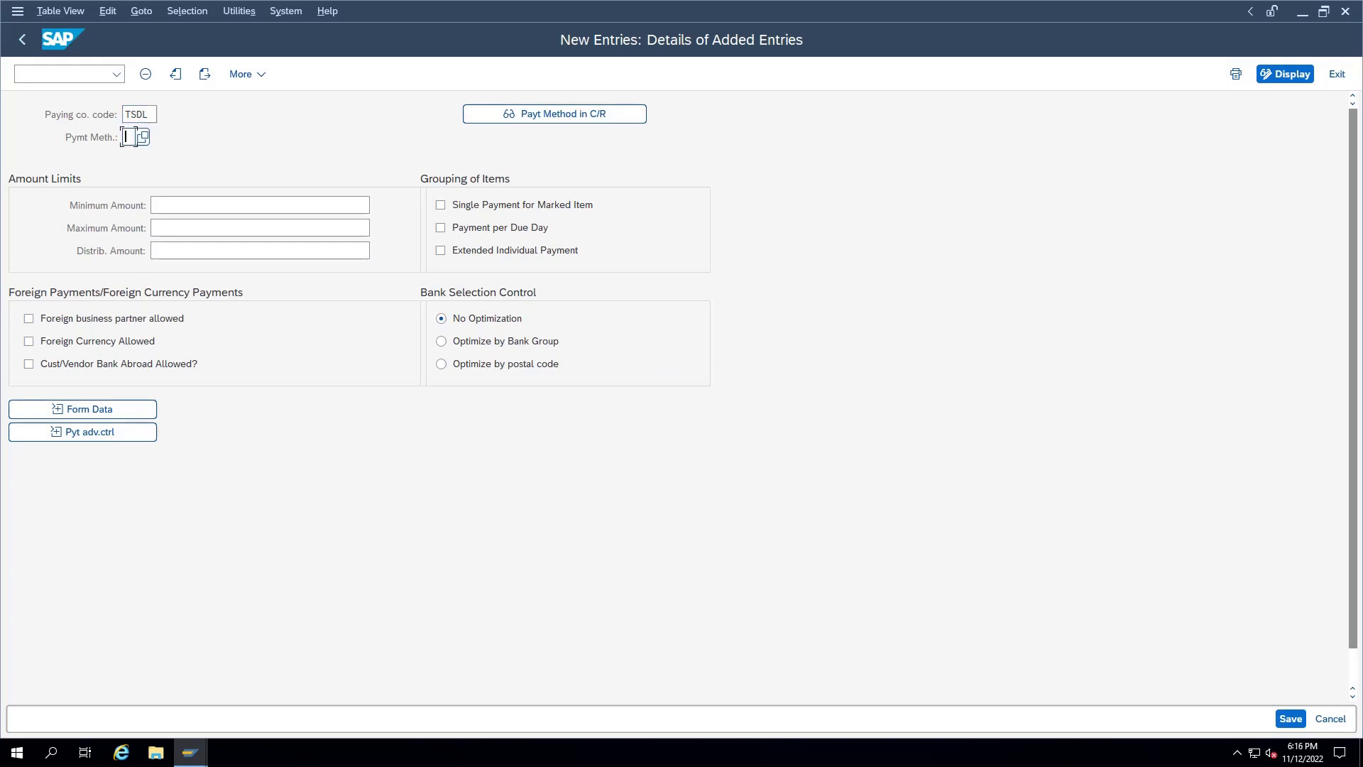
pyautogui.write('X')
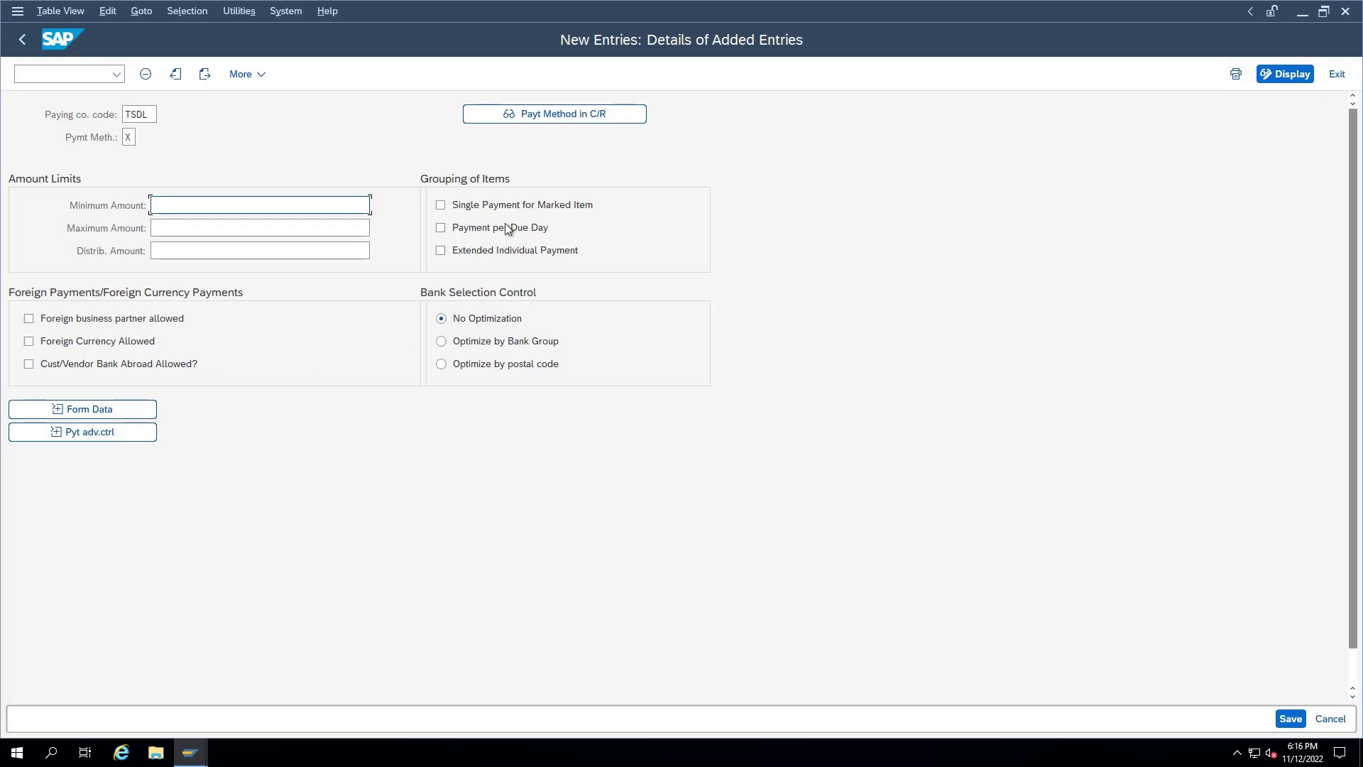
pyautogui.click(98, 412)
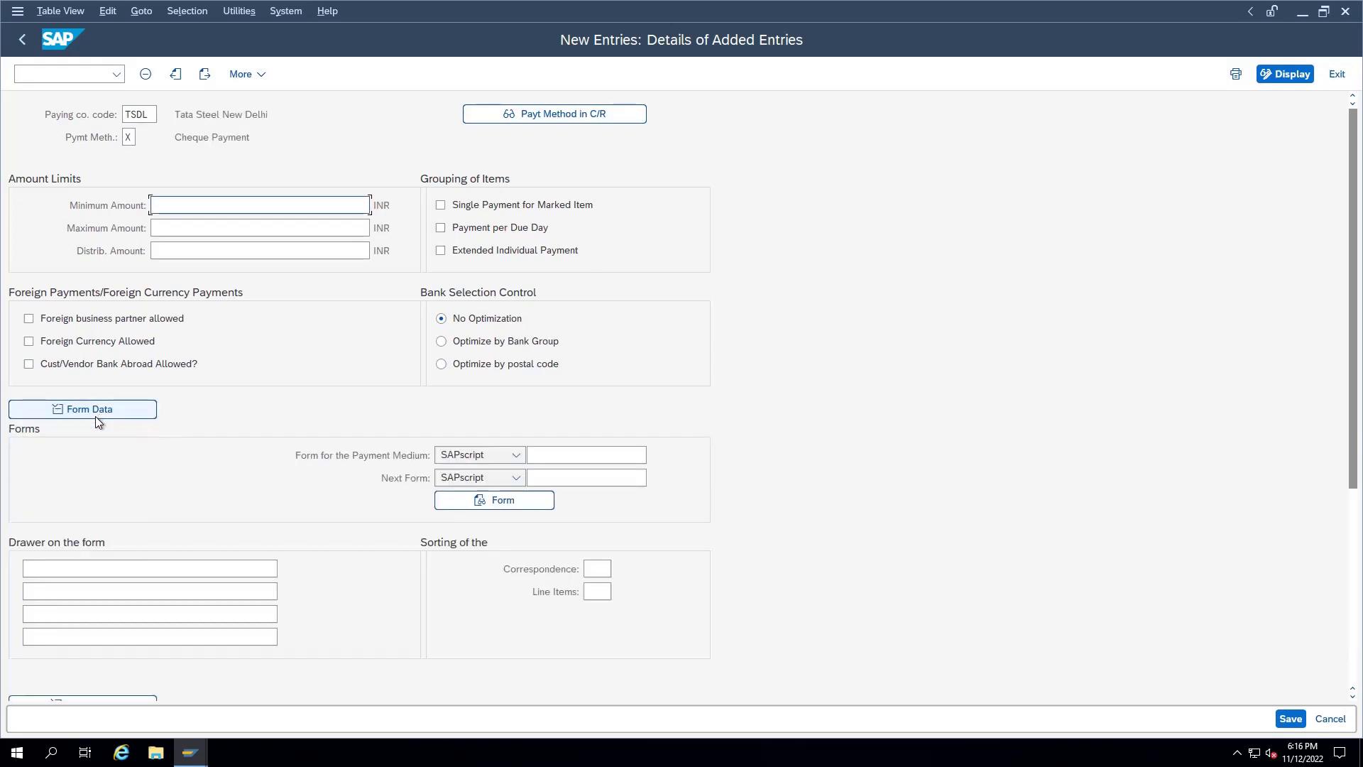
pyautogui.click(541, 457)
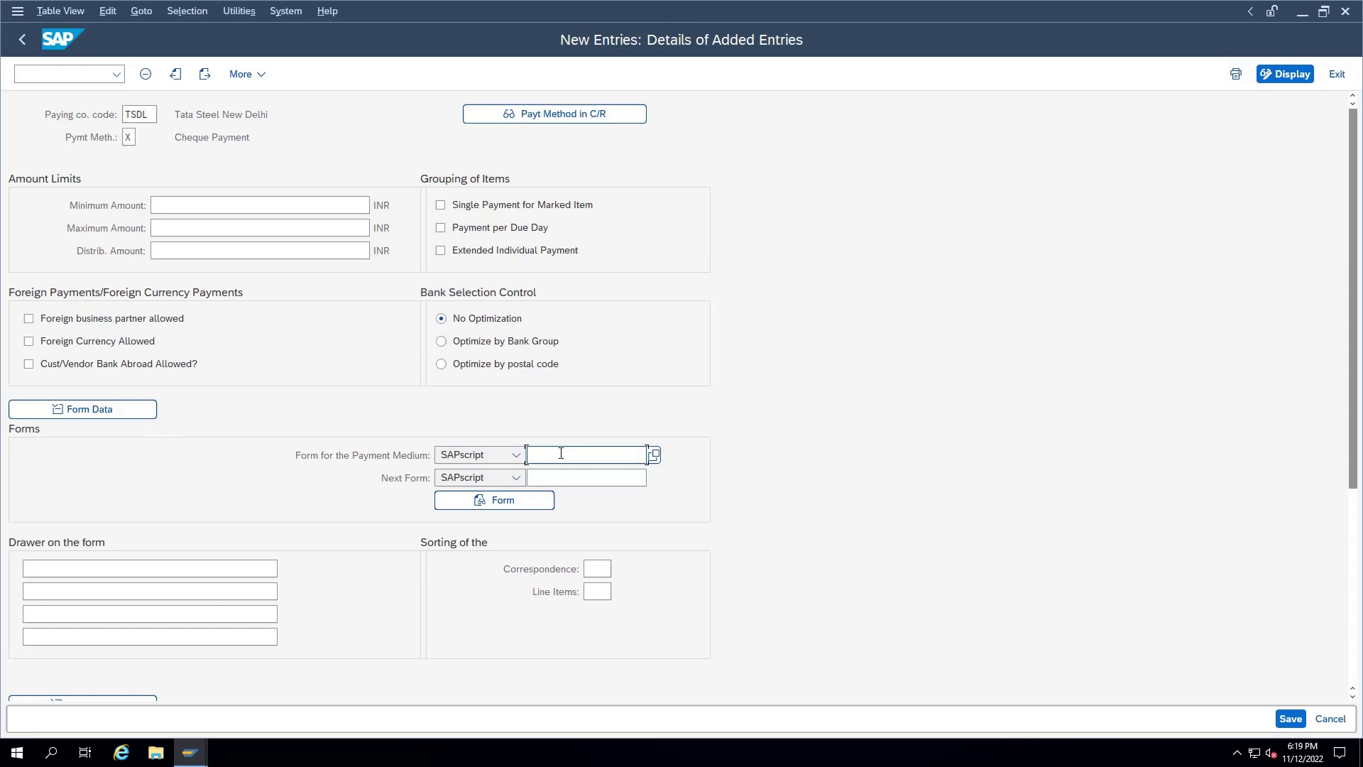
# Step: Choose F110_PRENUM_CHCK (Check with Check Management) as the payment medium form
pyautogui.press('F4')
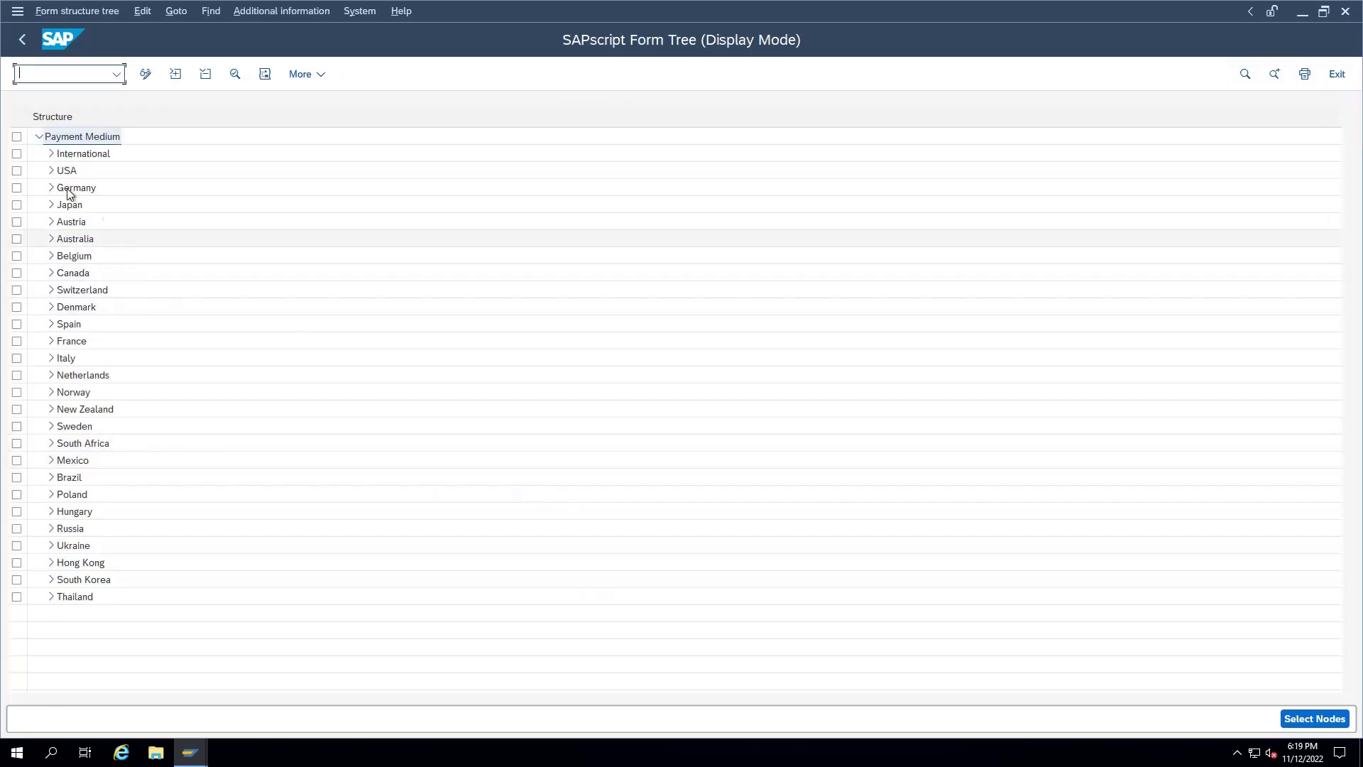
pyautogui.click(51, 154)
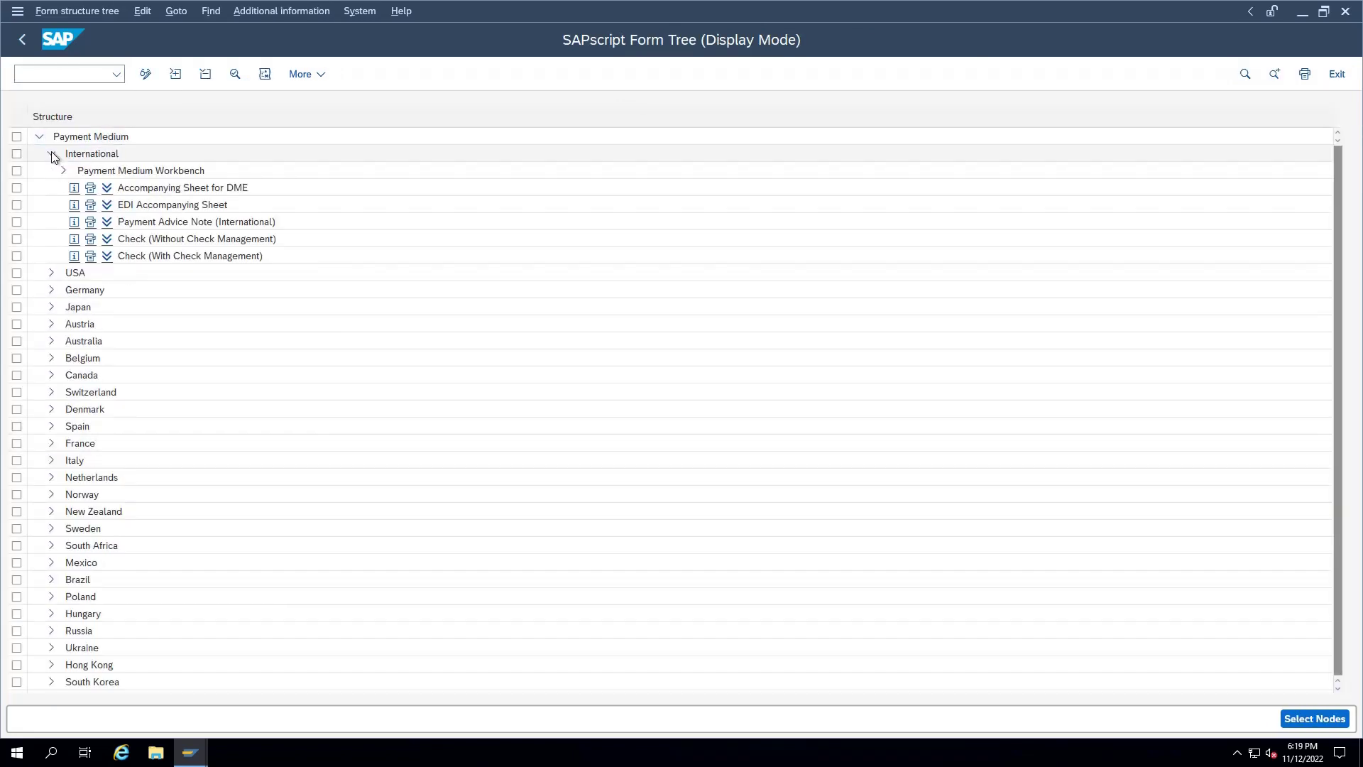
pyautogui.click(155, 240)
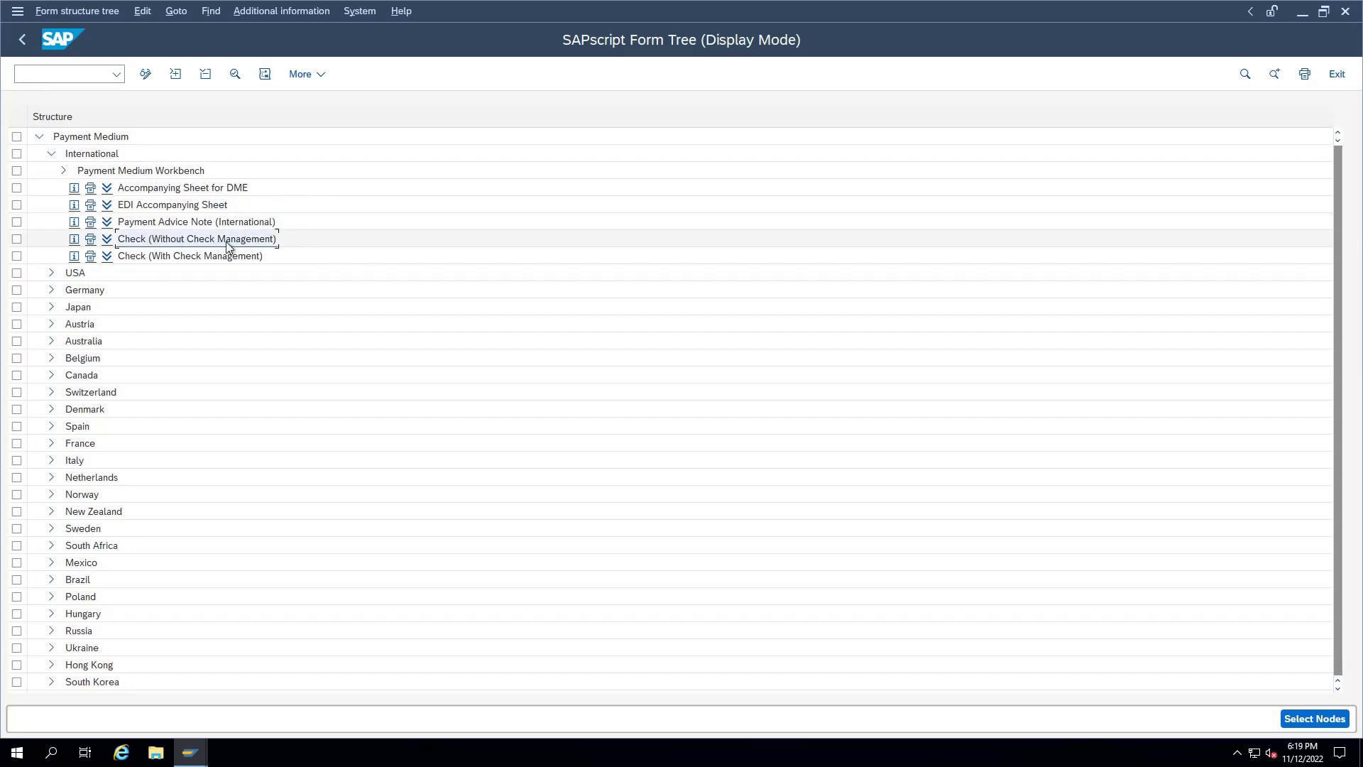
pyautogui.click(186, 255)
pyautogui.doubleClick(133, 257)
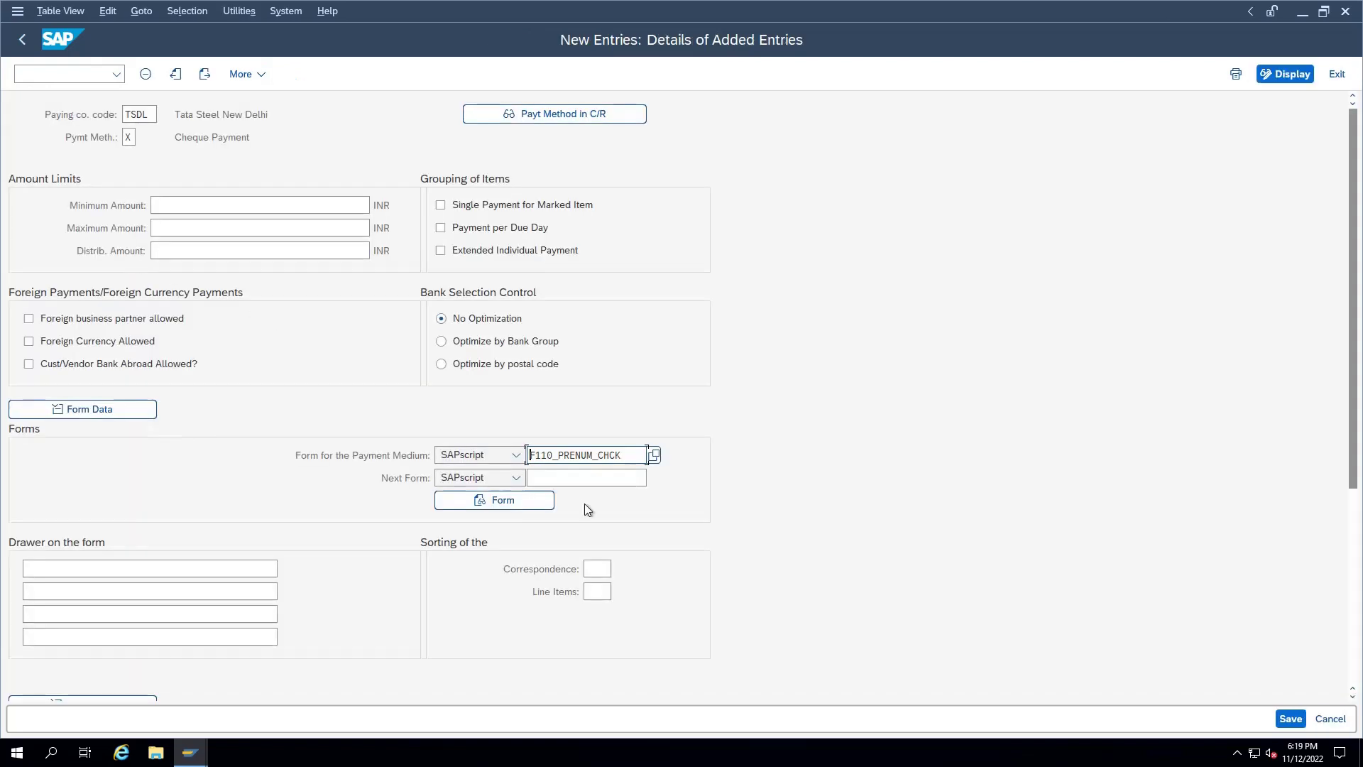
pyautogui.moveTo(624, 456); pyautogui.dragTo(499, 458)
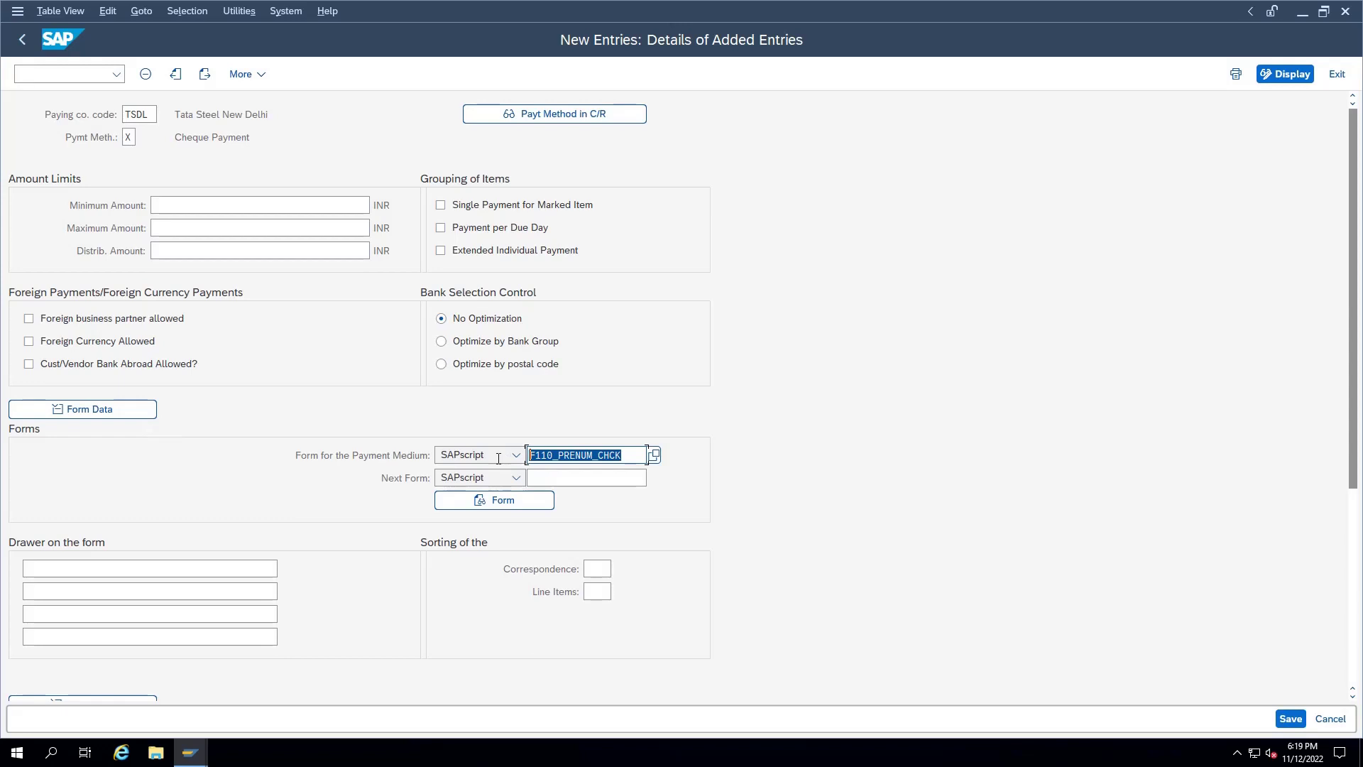
pyautogui.click(109, 573)
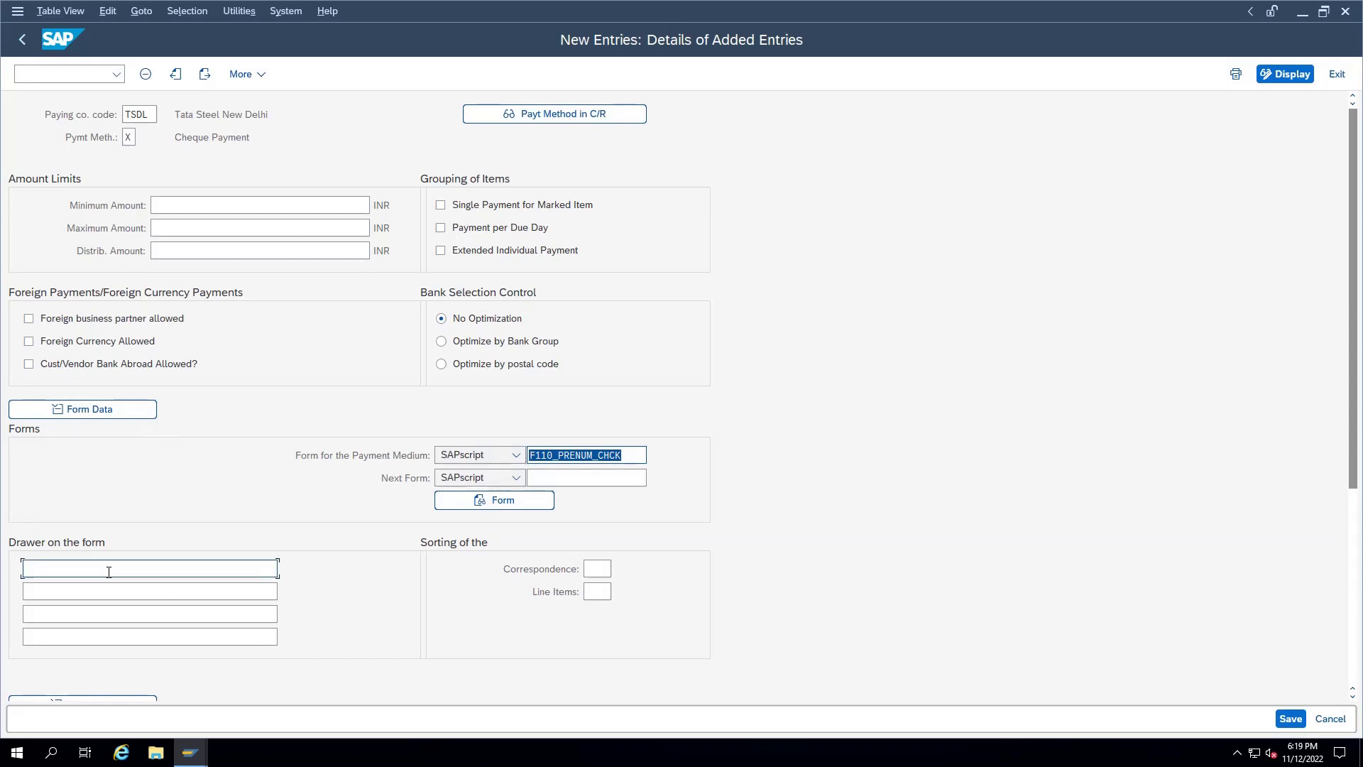
pyautogui.scroll(-1, 109, 578)
pyautogui.scroll(1, 108, 577)
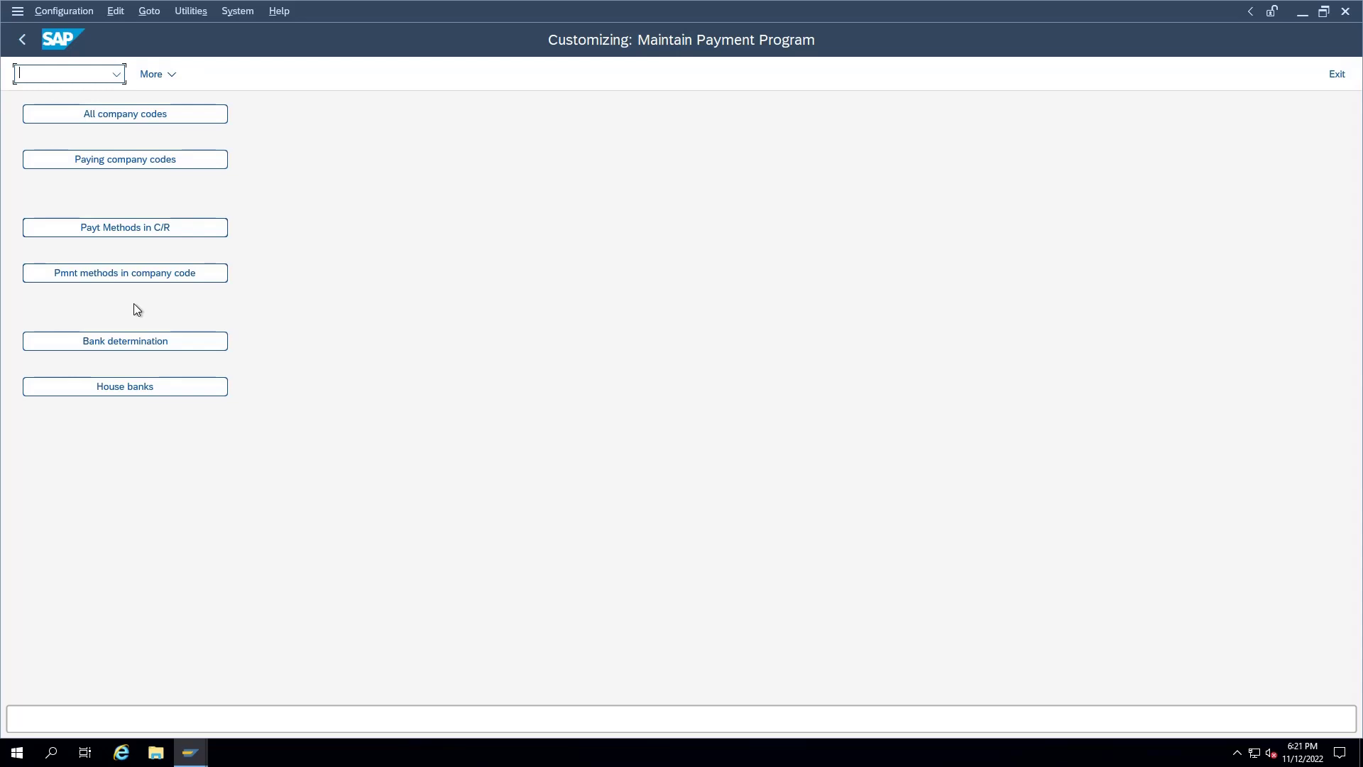
# Step: Open the Bank determination settings from Maintain Payment Program
pyautogui.click(125, 341)
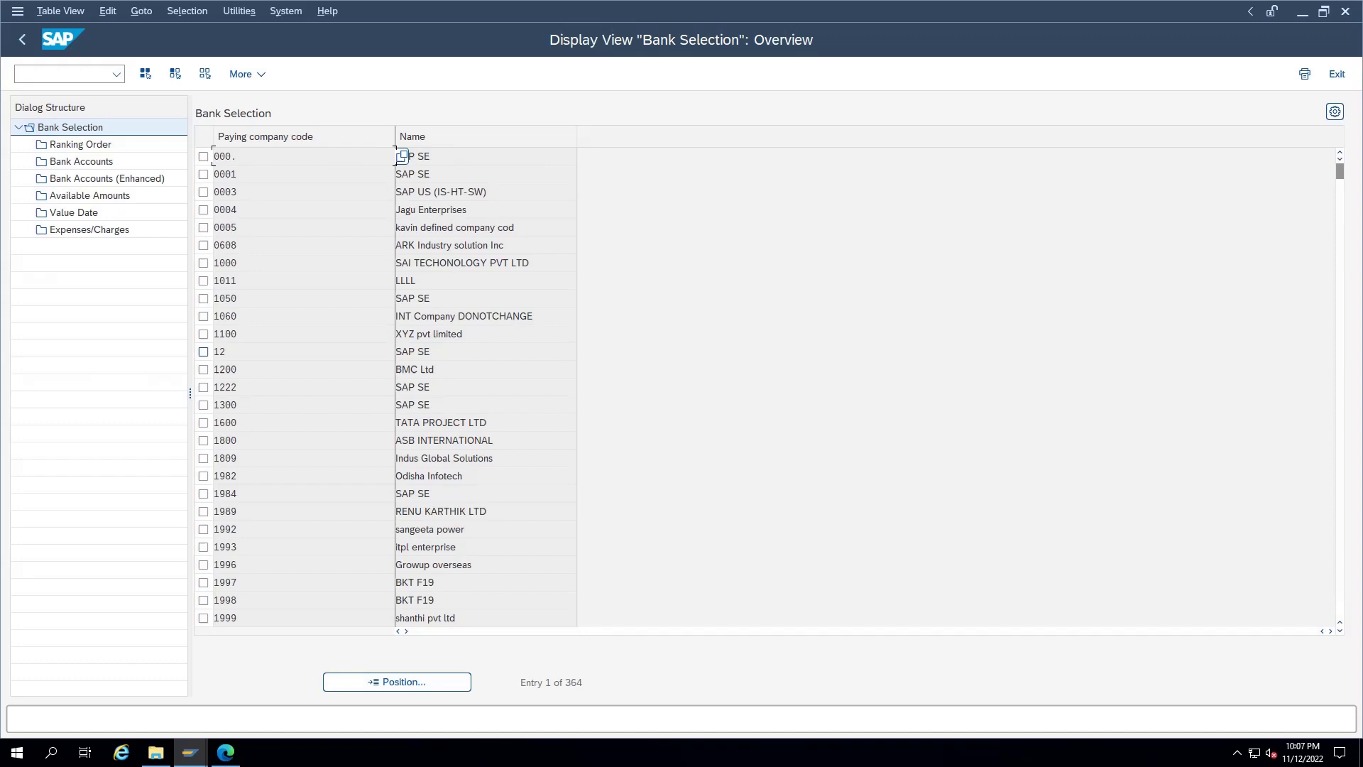
# Step: Jump to paying company code TSDL and open its ranking order
pyautogui.click(388, 686)
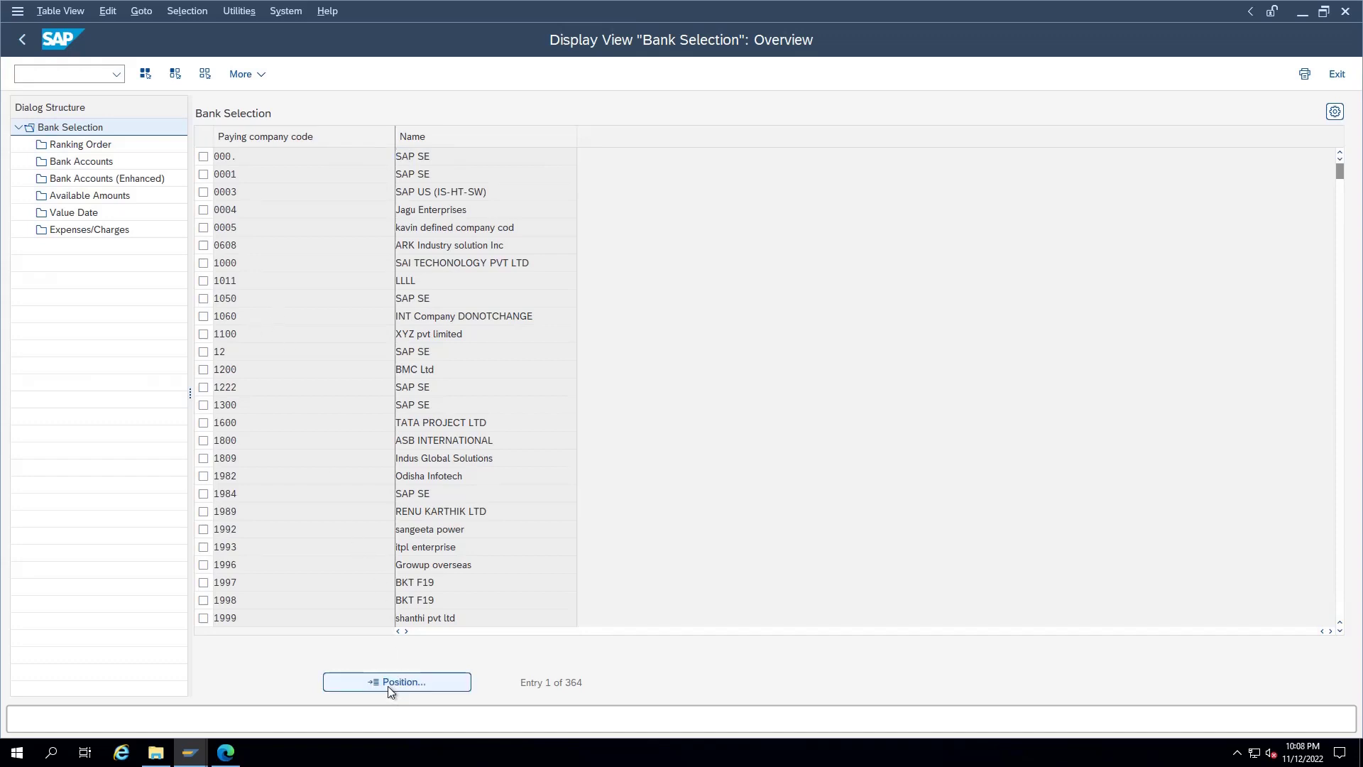
pyautogui.write('ts')
pyautogui.press('Return')
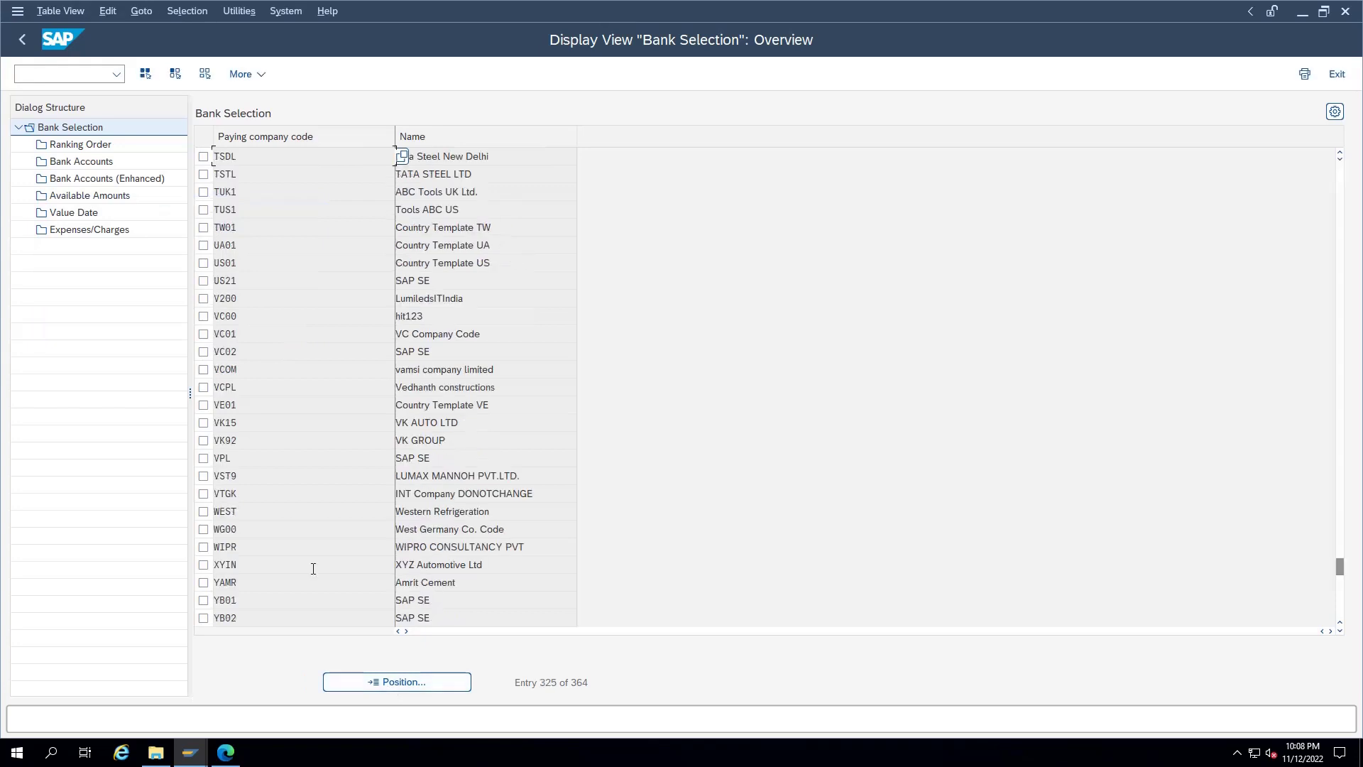
pyautogui.click(203, 157)
pyautogui.doubleClick(80, 144)
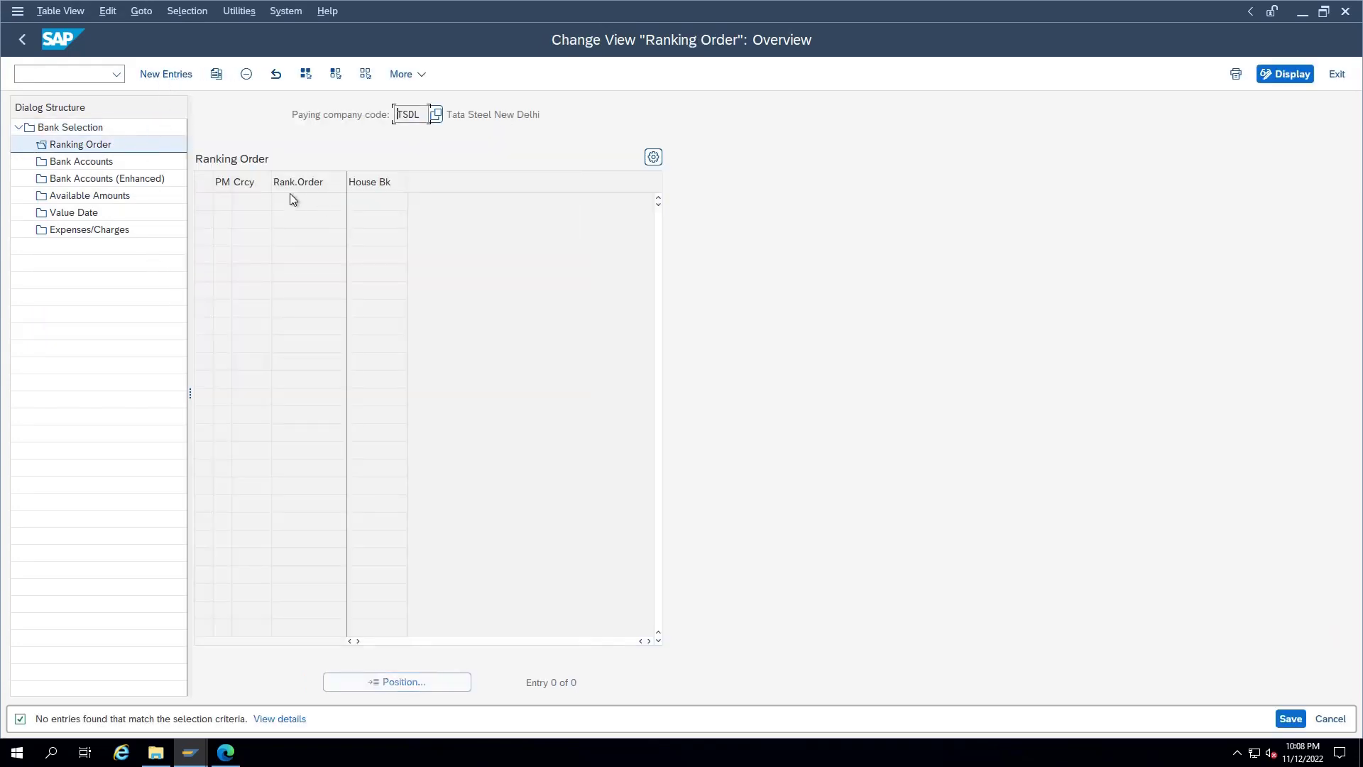
# Step: Add a ranking entry: method X, currency INR, rank 1, house bank HSBC
pyautogui.click(177, 78)
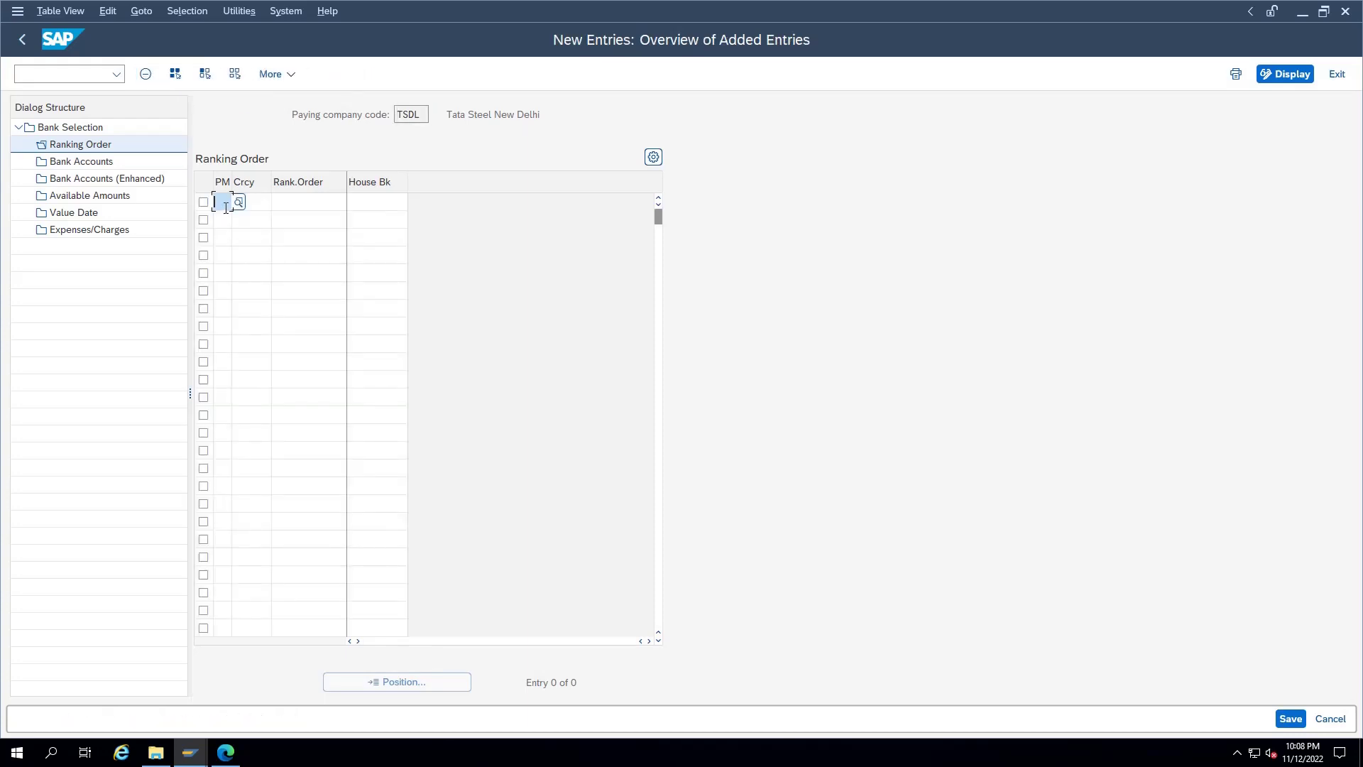
pyautogui.press('F4')
pyautogui.write('INR')
pyautogui.press('Tab')
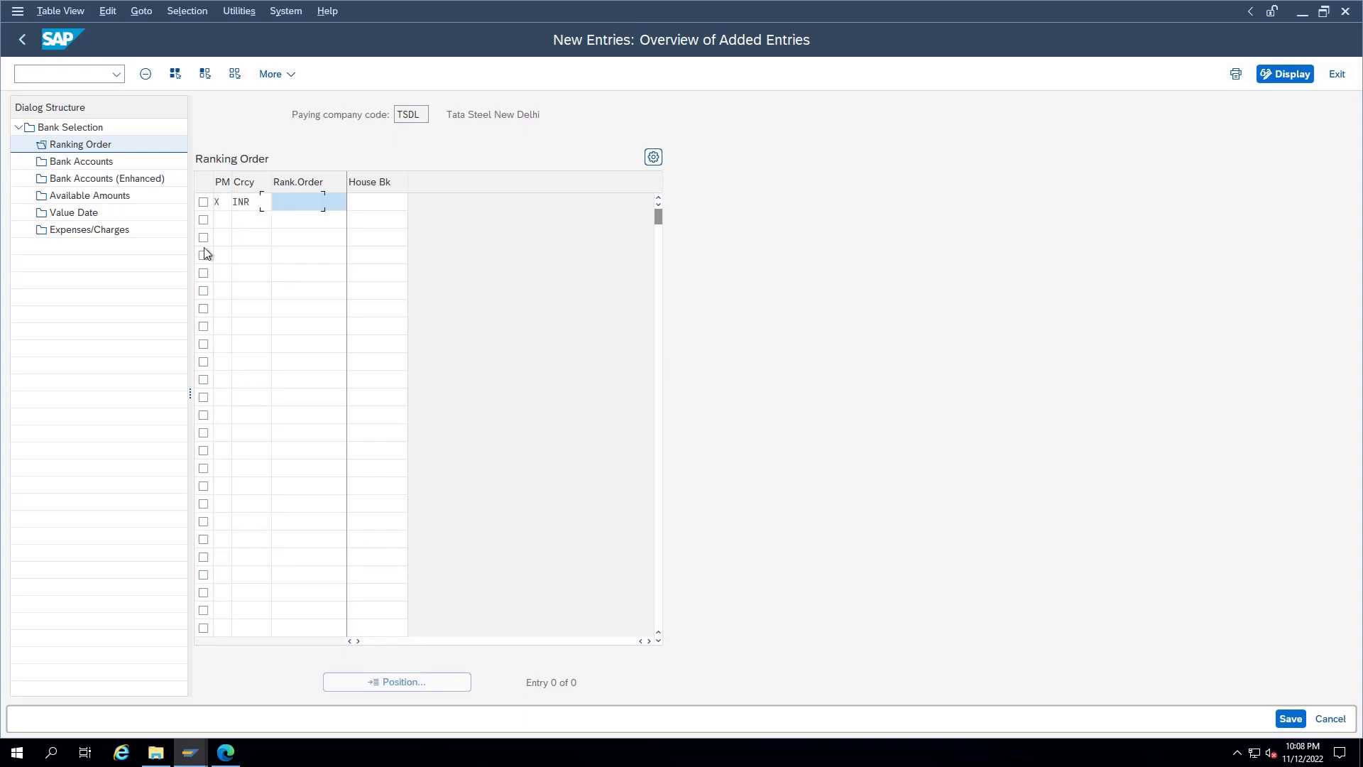
pyautogui.write('1')
pyautogui.press('Tab')
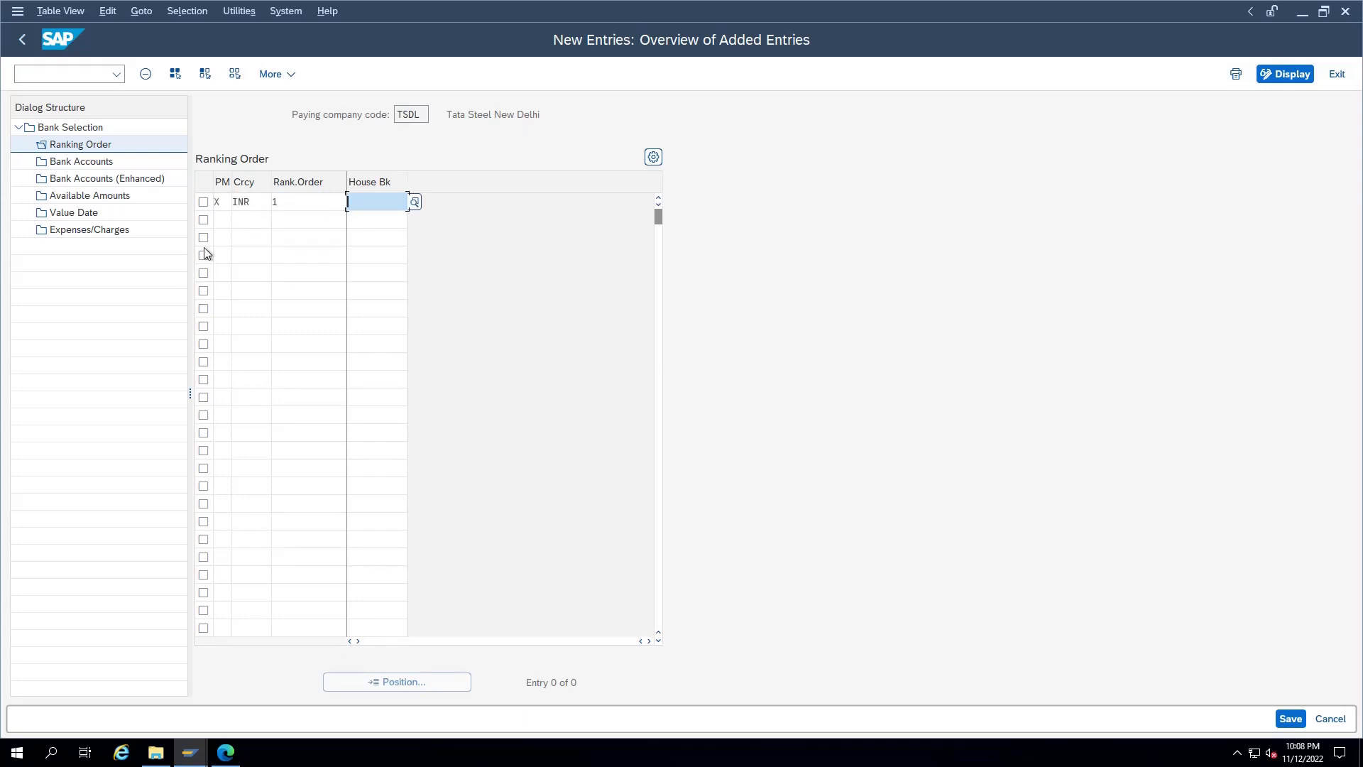
pyautogui.write('HSBC')
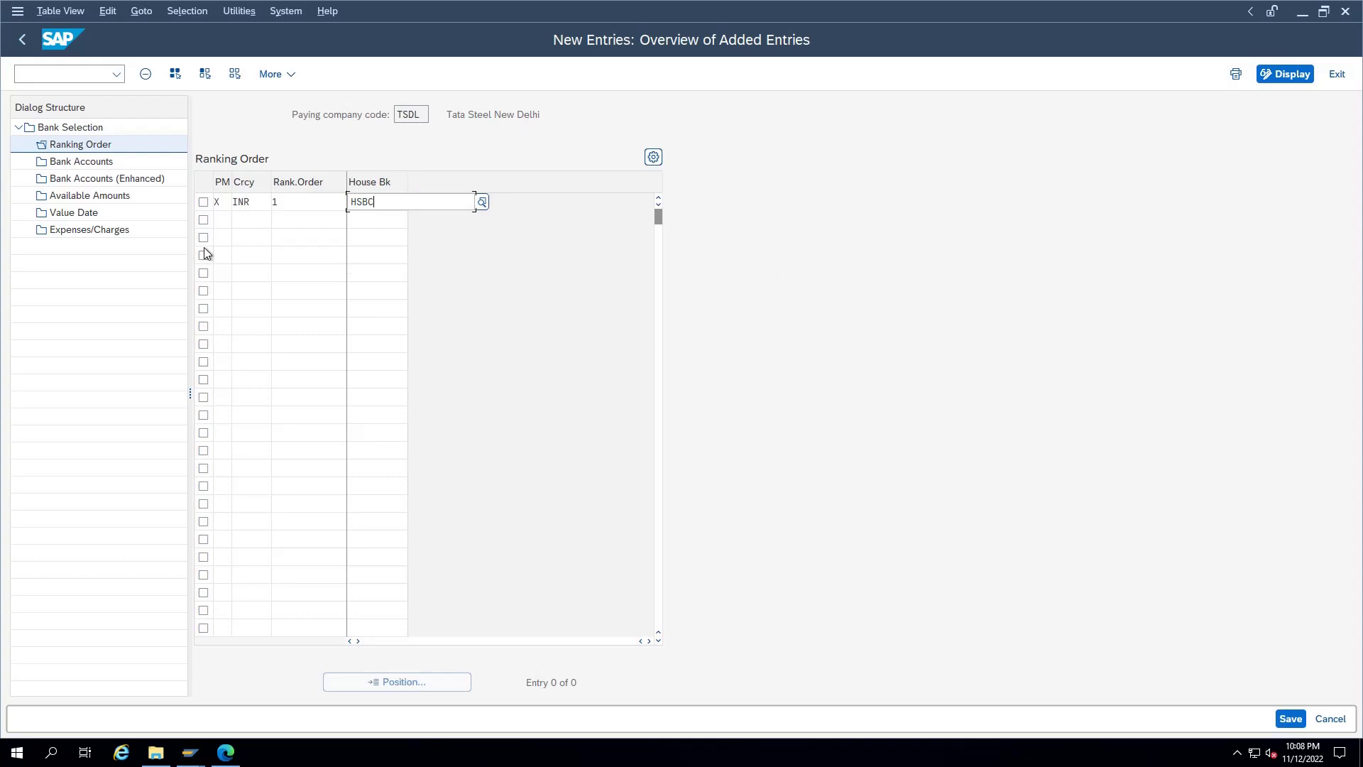
pyautogui.press('Return')
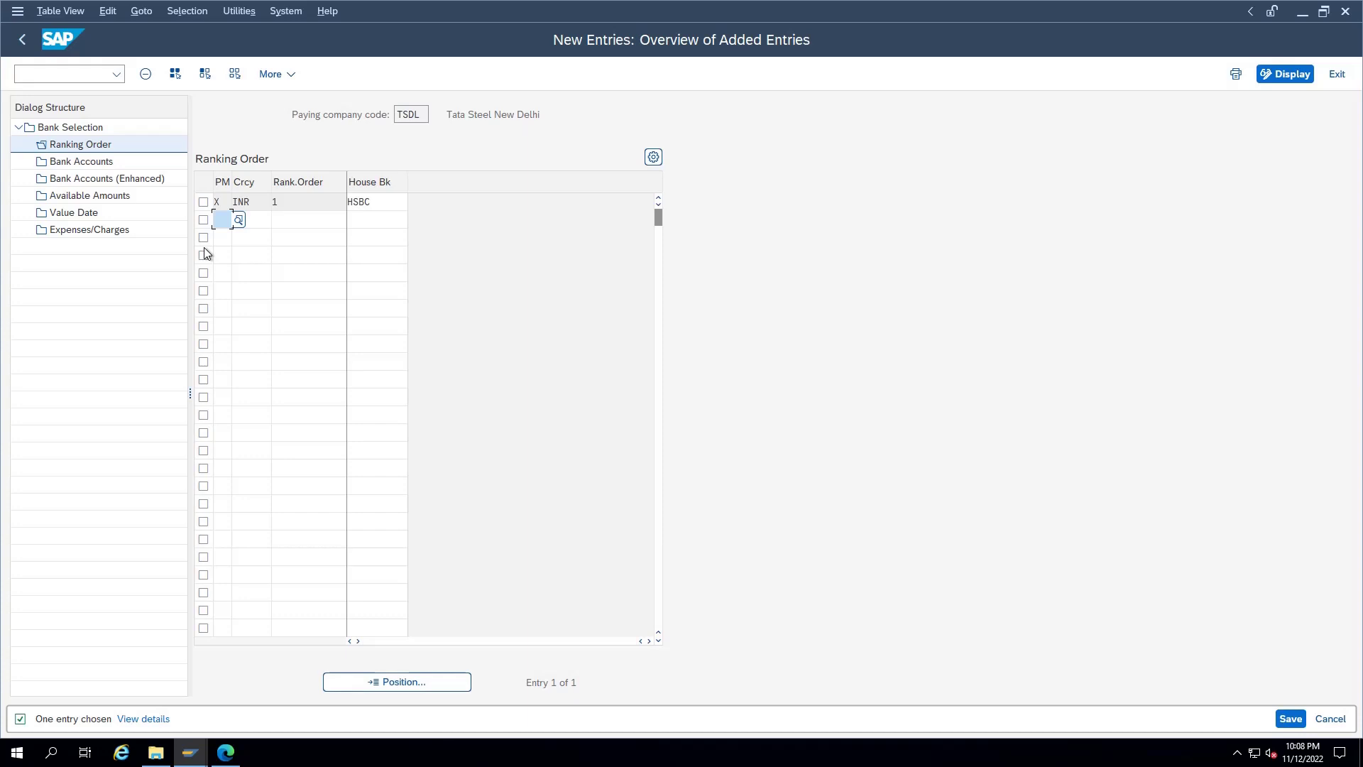
pyautogui.click(337, 219)
pyautogui.click(307, 239)
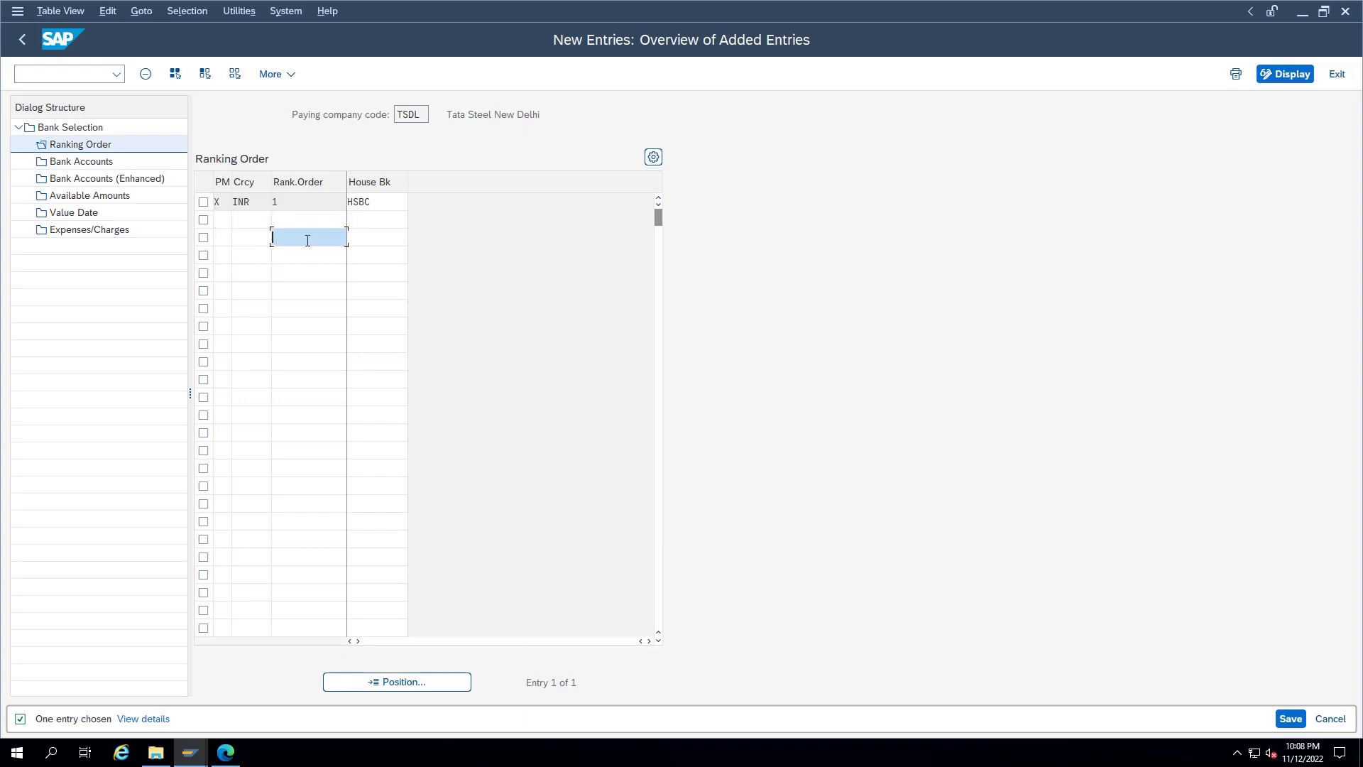
pyautogui.click(221, 218)
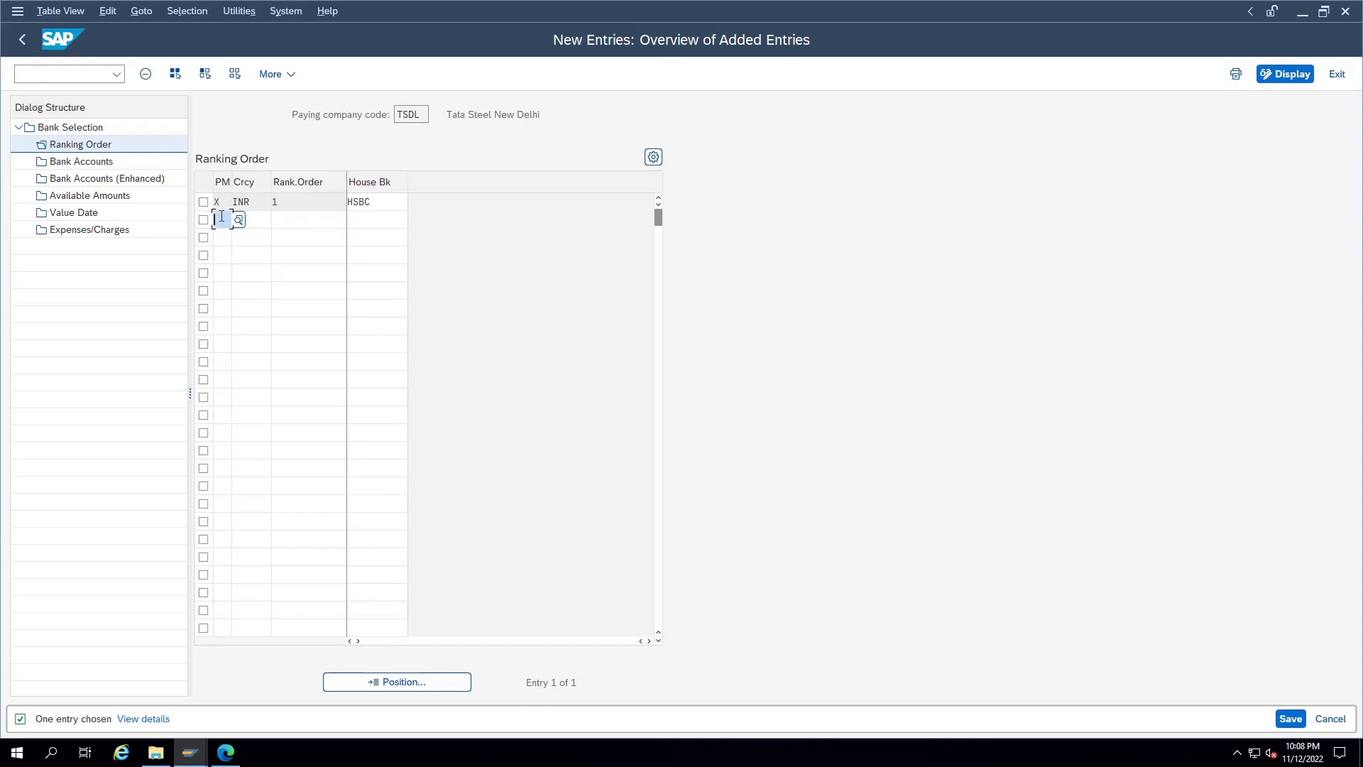
pyautogui.click(89, 165)
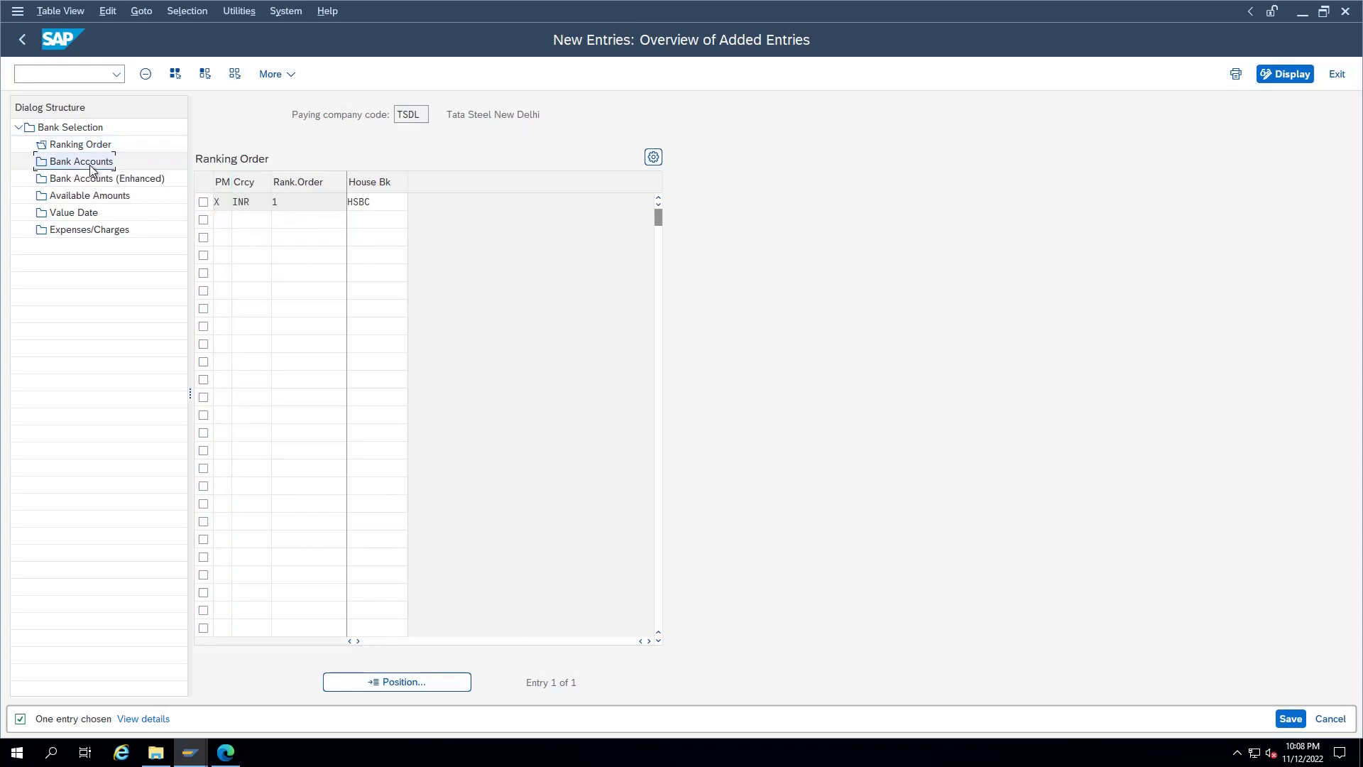
# Step: Add a bank account row for house bank HSBC with payment method X, currency INR and account ID H1
pyautogui.press('F5')
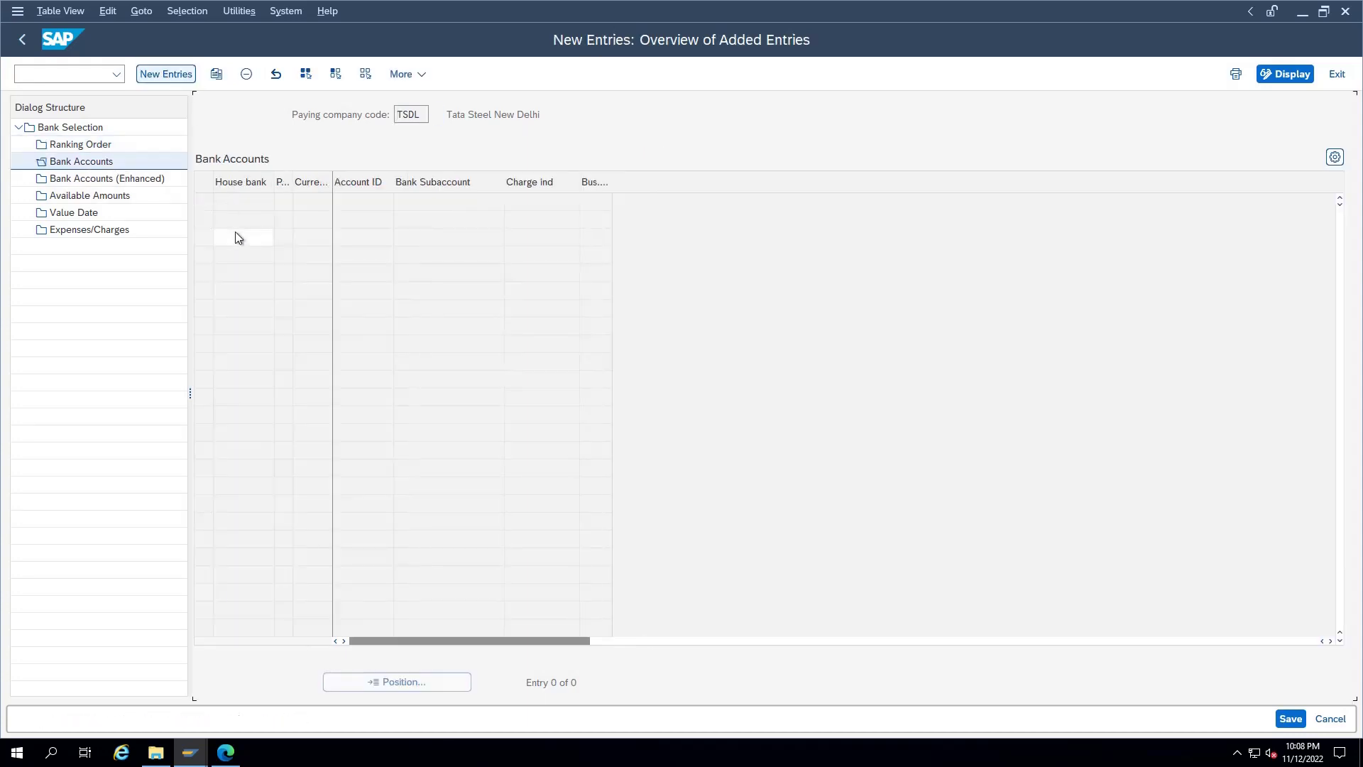
pyautogui.write('HS')
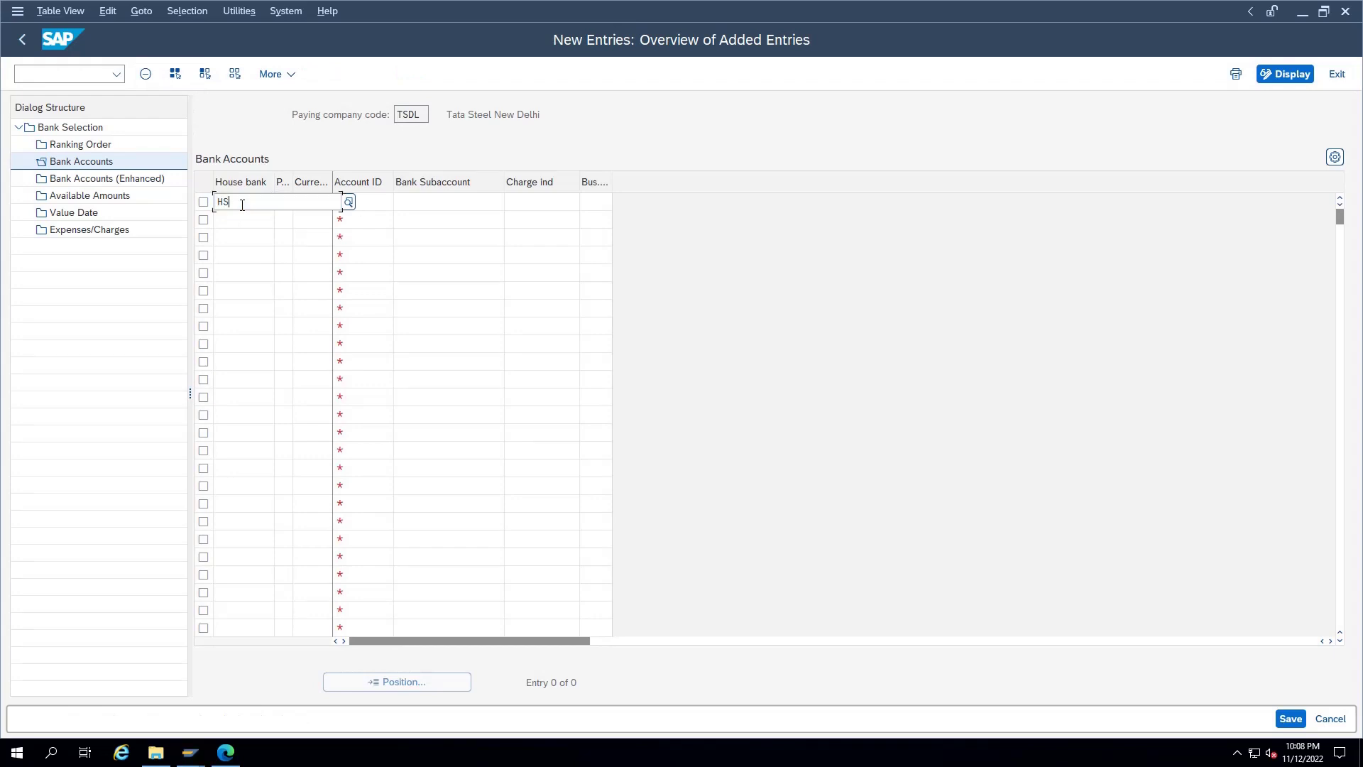
pyautogui.write('BC')
pyautogui.press('Tab')
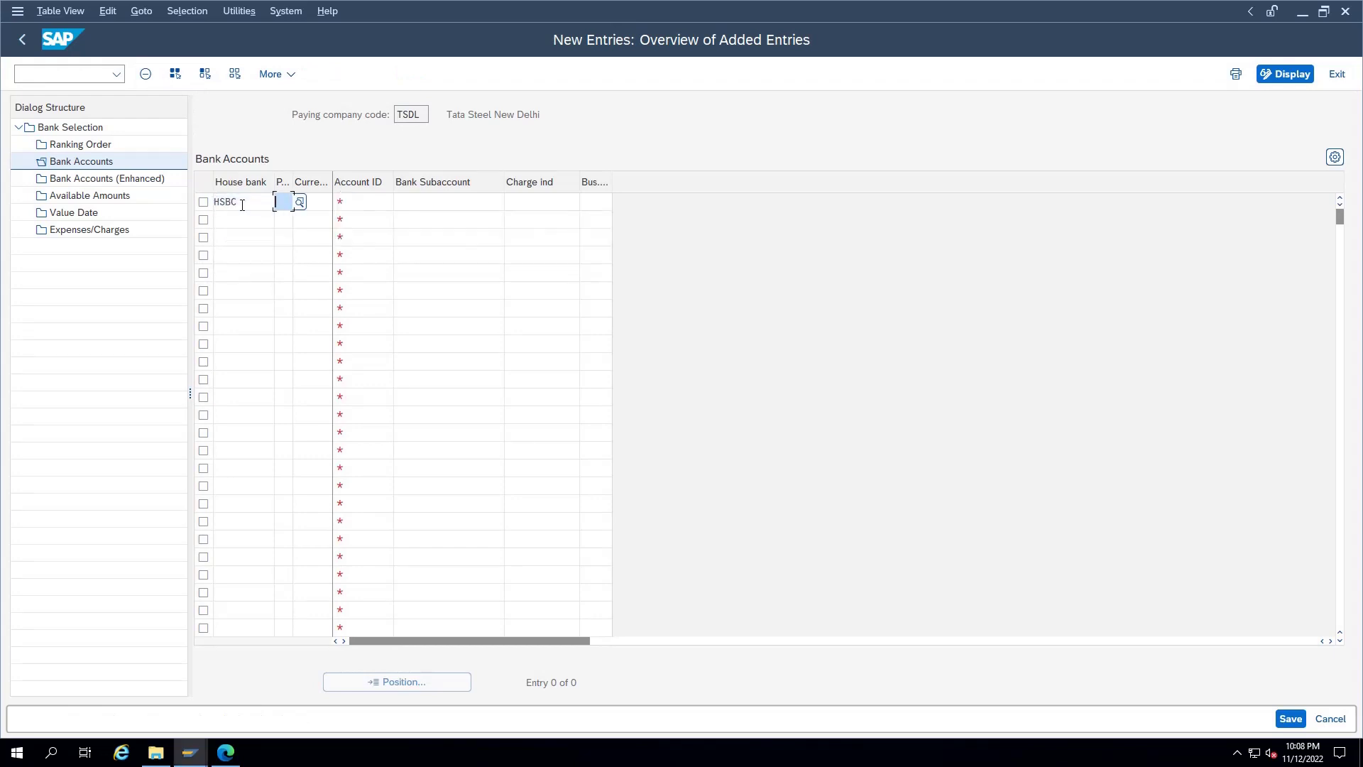
pyautogui.write('X')
pyautogui.press('Tab')
pyautogui.write('INR')
pyautogui.press('Tab')
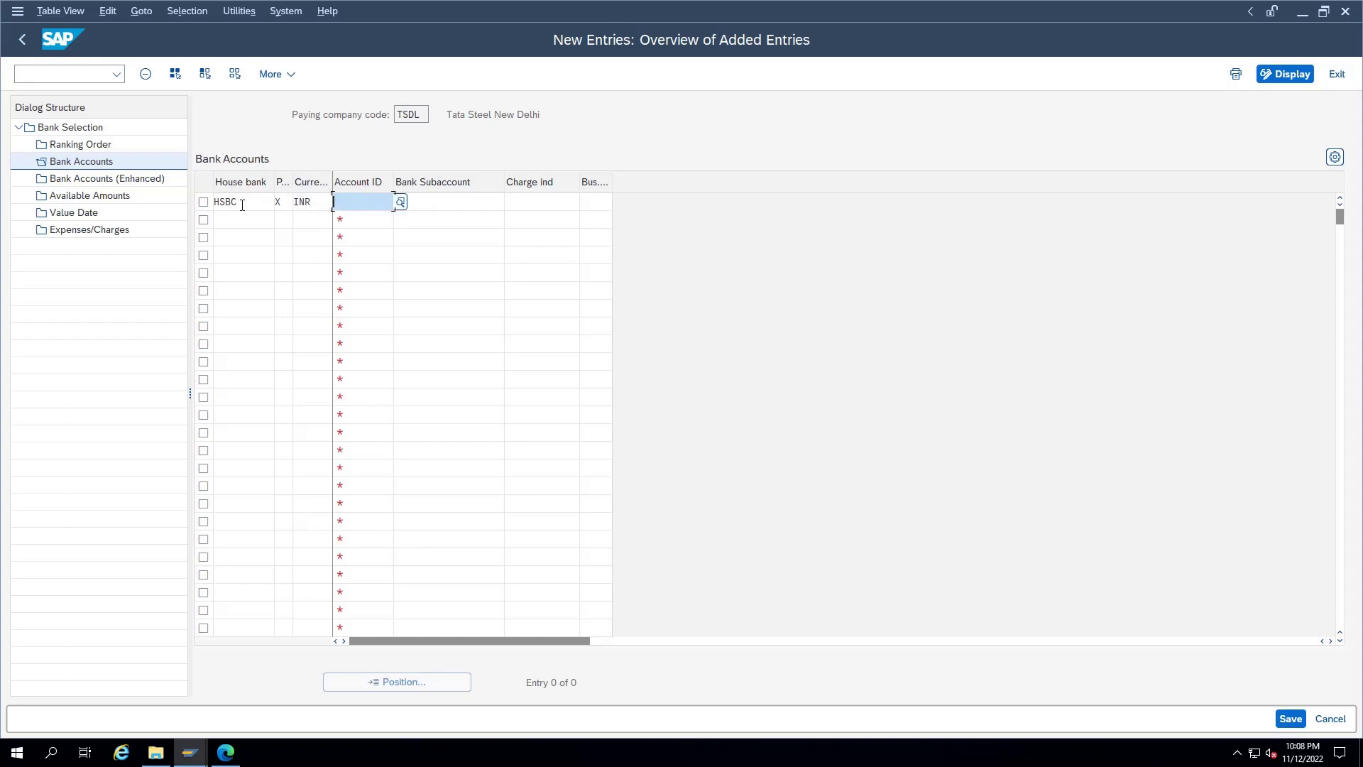
pyautogui.write('H')
pyautogui.write('1')
pyautogui.press('Tab')
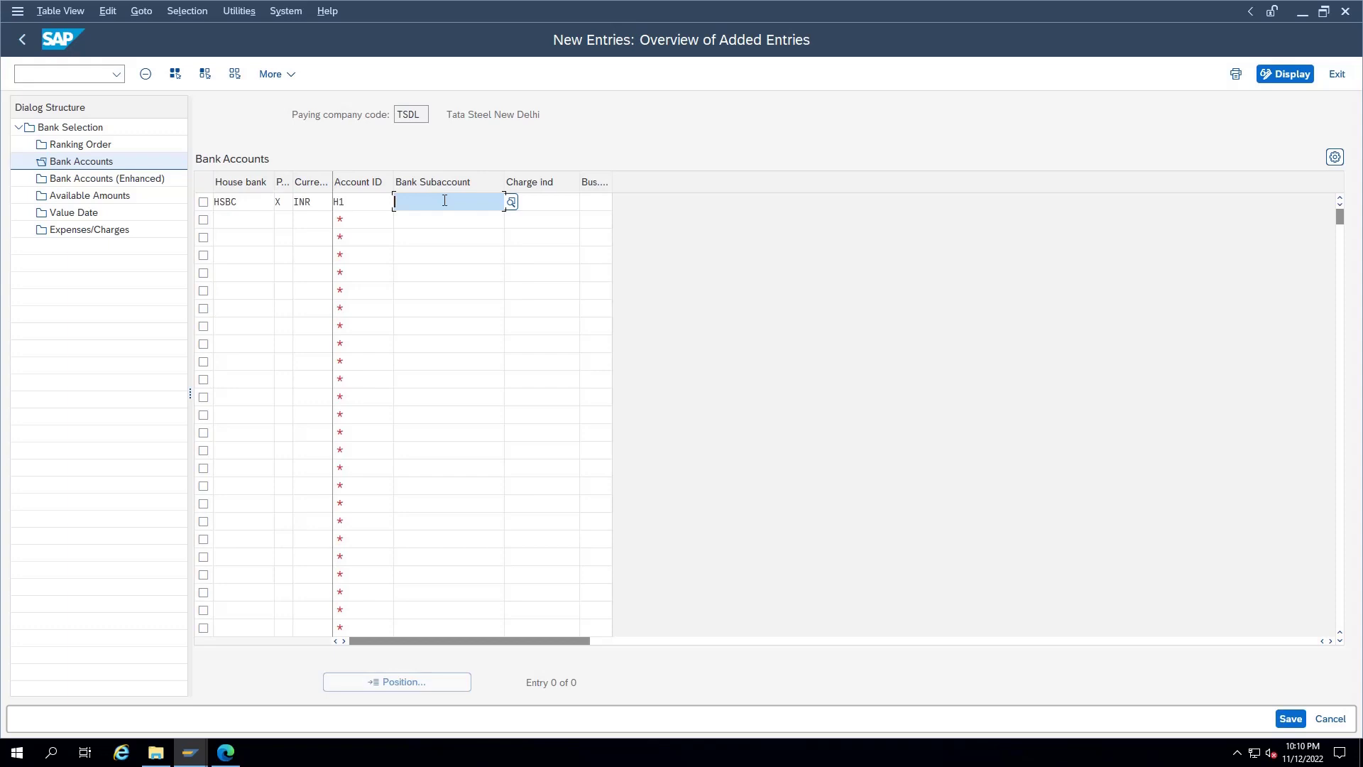
# Step: Set the row's subaccount to the HSBC 1 Outgoing Account (C000003) and confirm the row
pyautogui.press('F4')
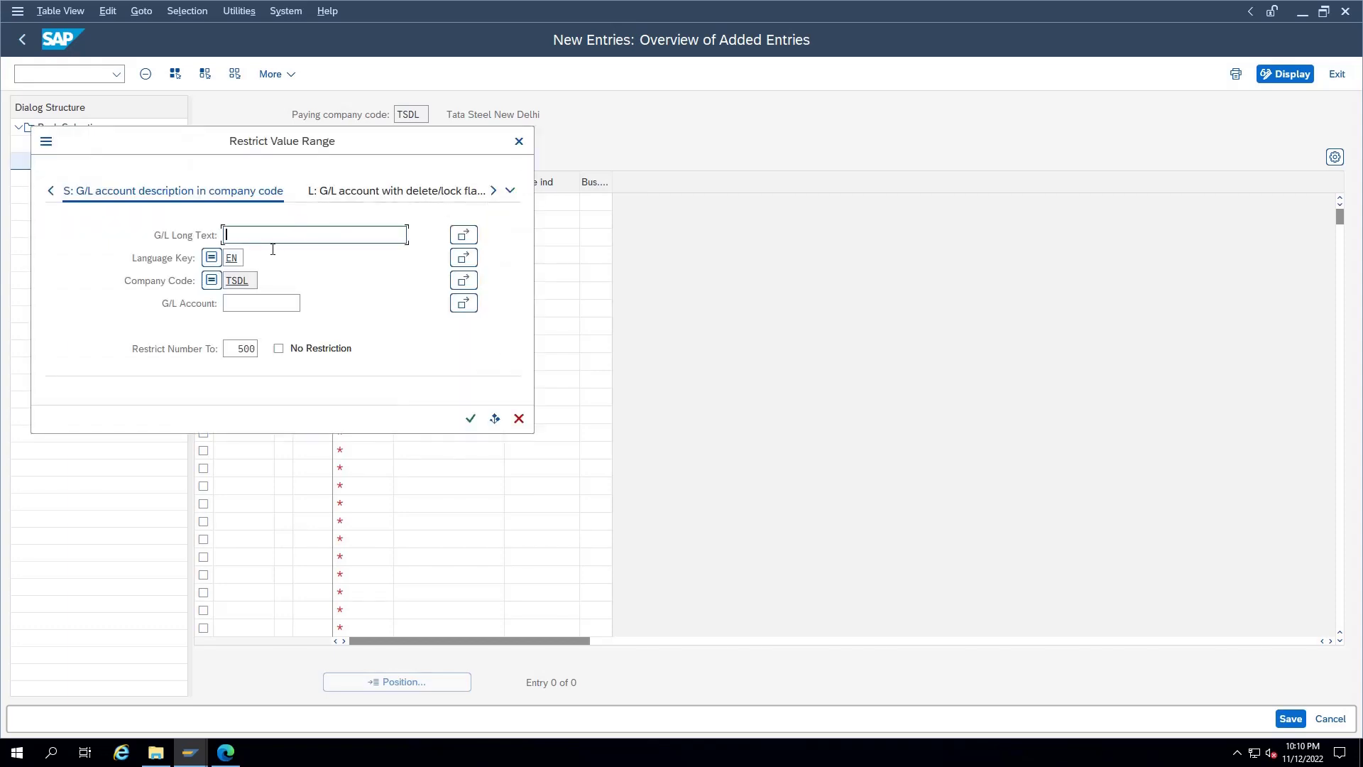
pyautogui.write('*outgoing*')
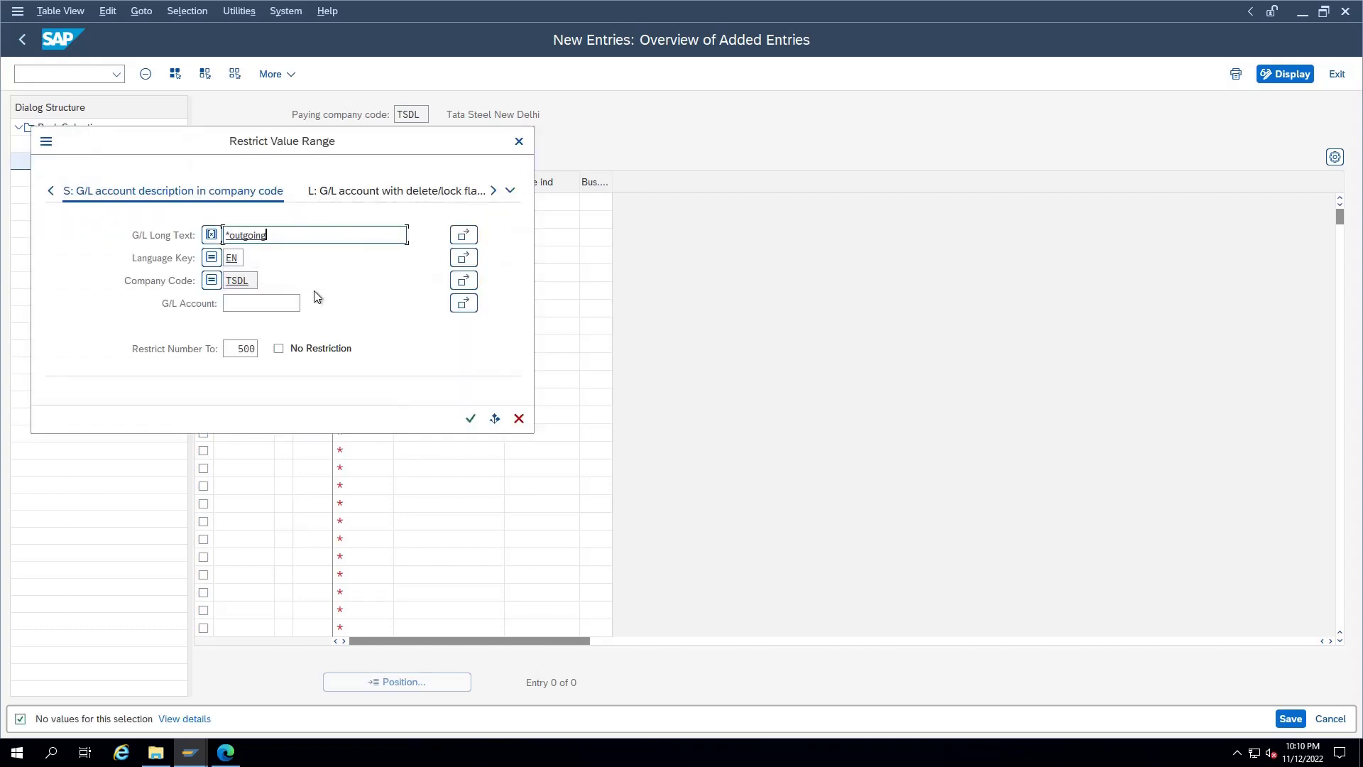
pyautogui.press('Return')
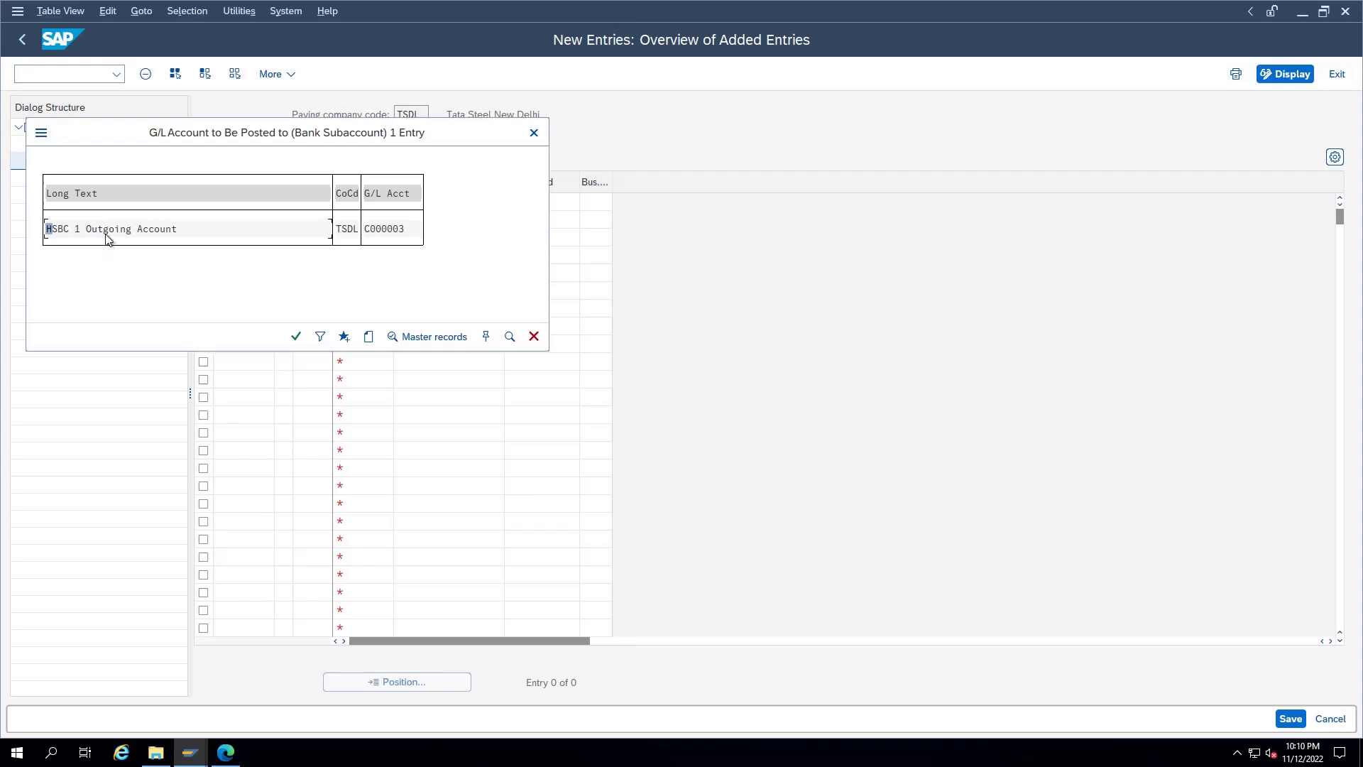
pyautogui.doubleClick(106, 236)
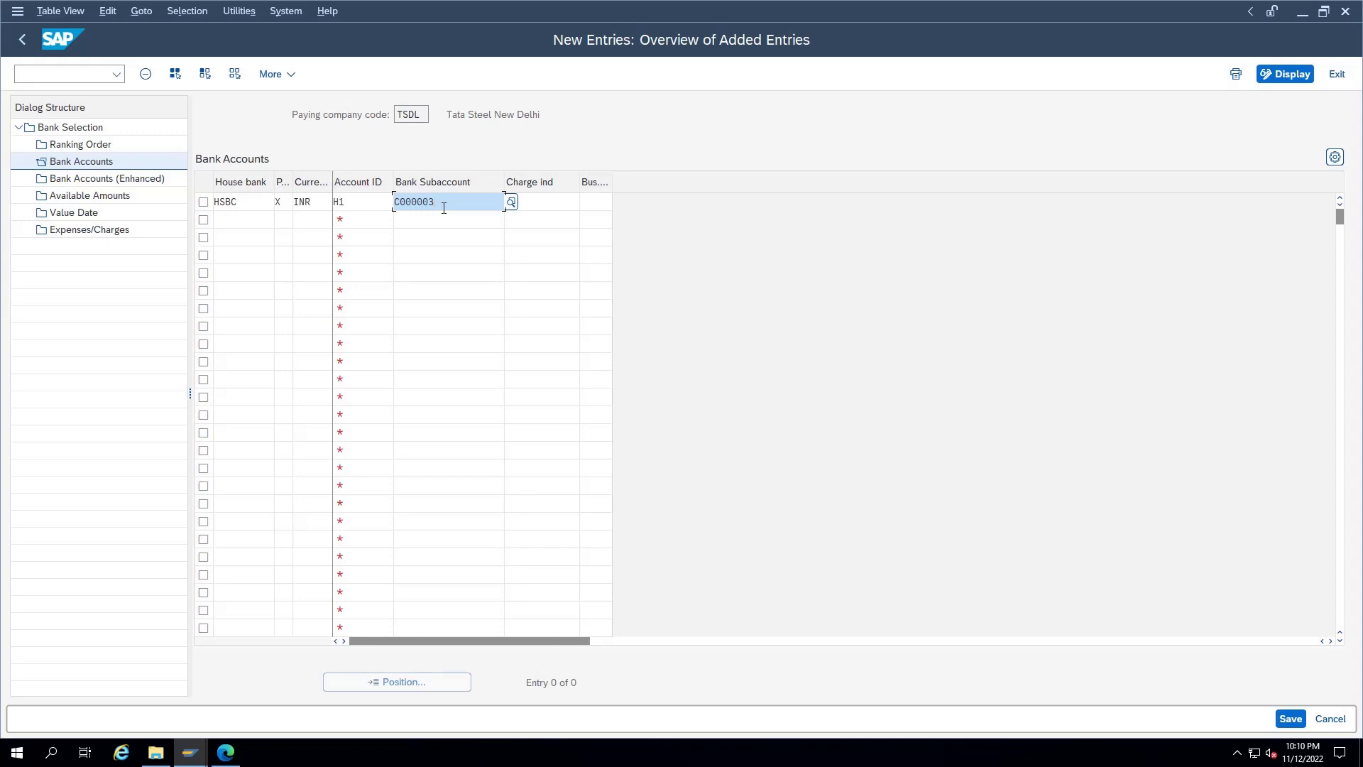
pyautogui.press('Return')
# Step: Open the Available Amounts settings from the Dialog Structure
pyautogui.click(561, 205)
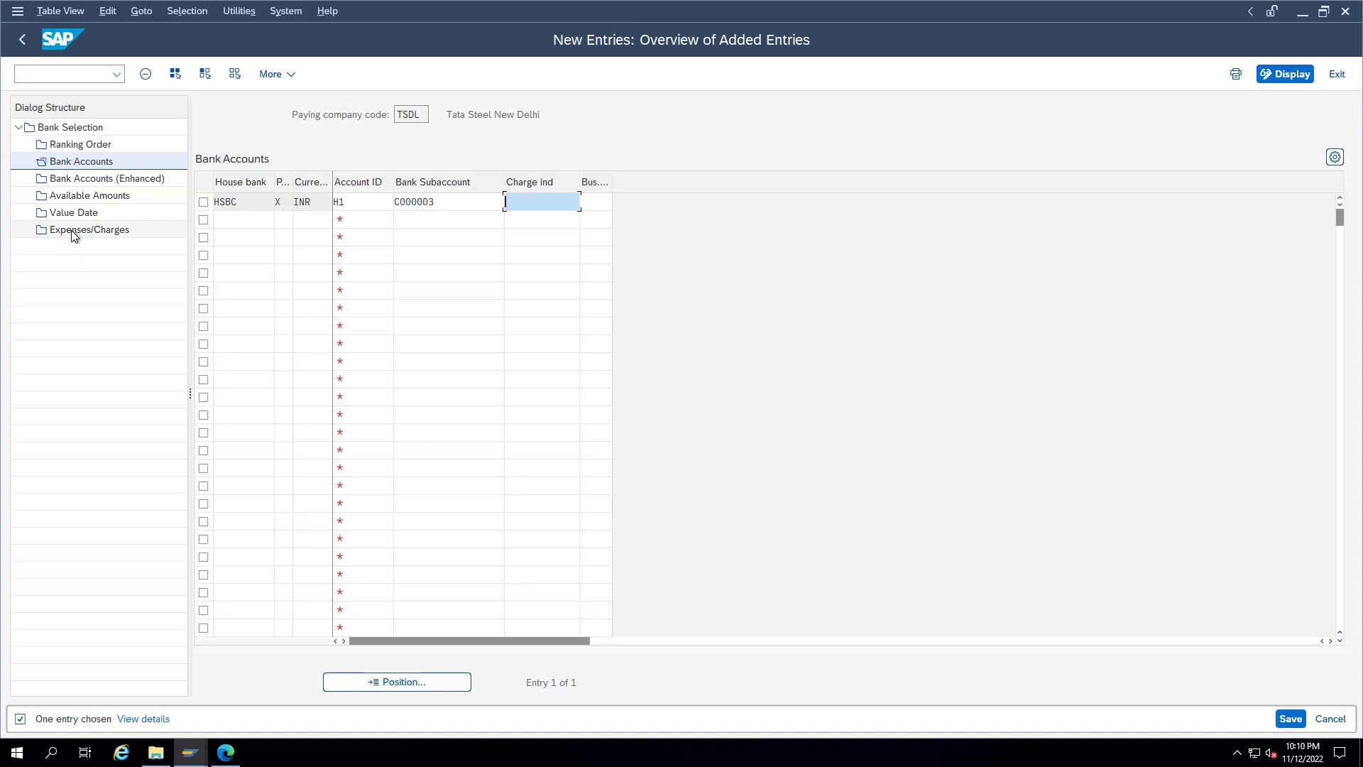
pyautogui.click(584, 203)
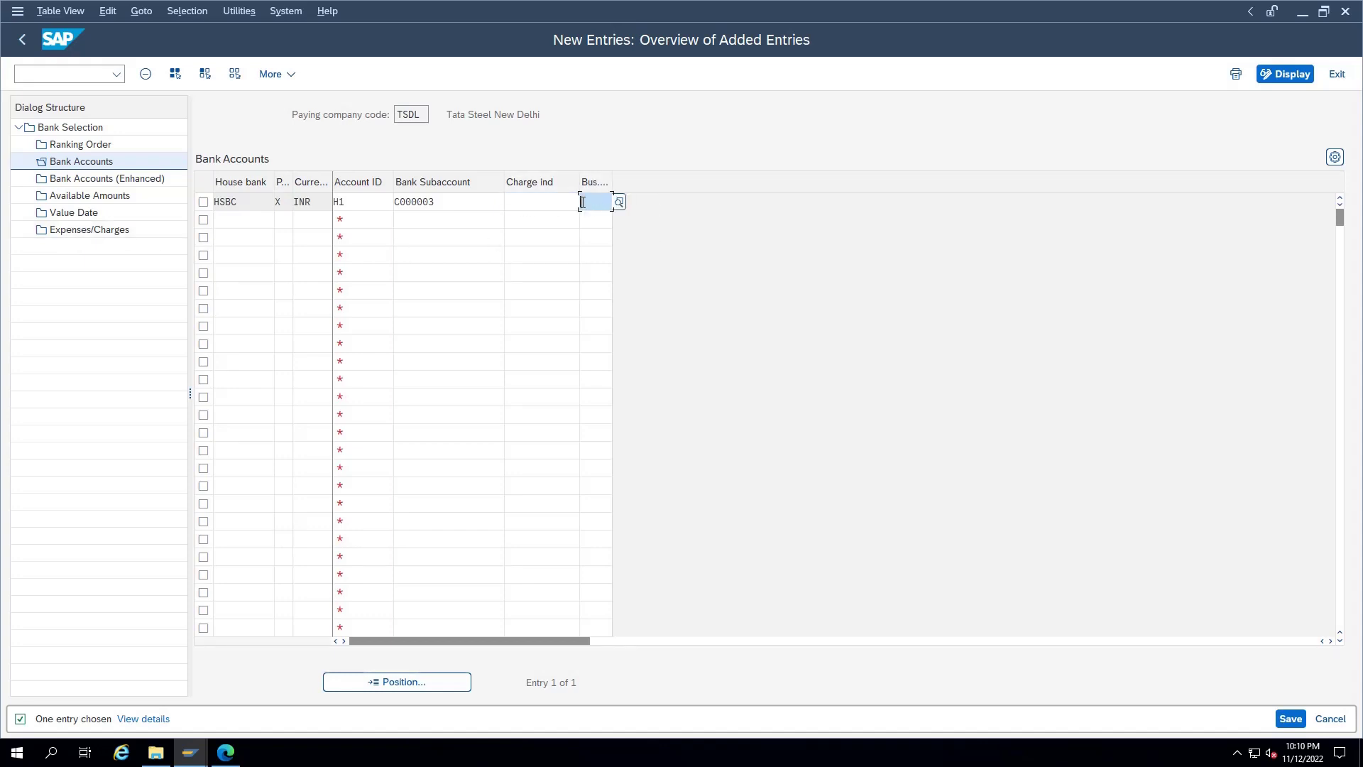
pyautogui.click(101, 202)
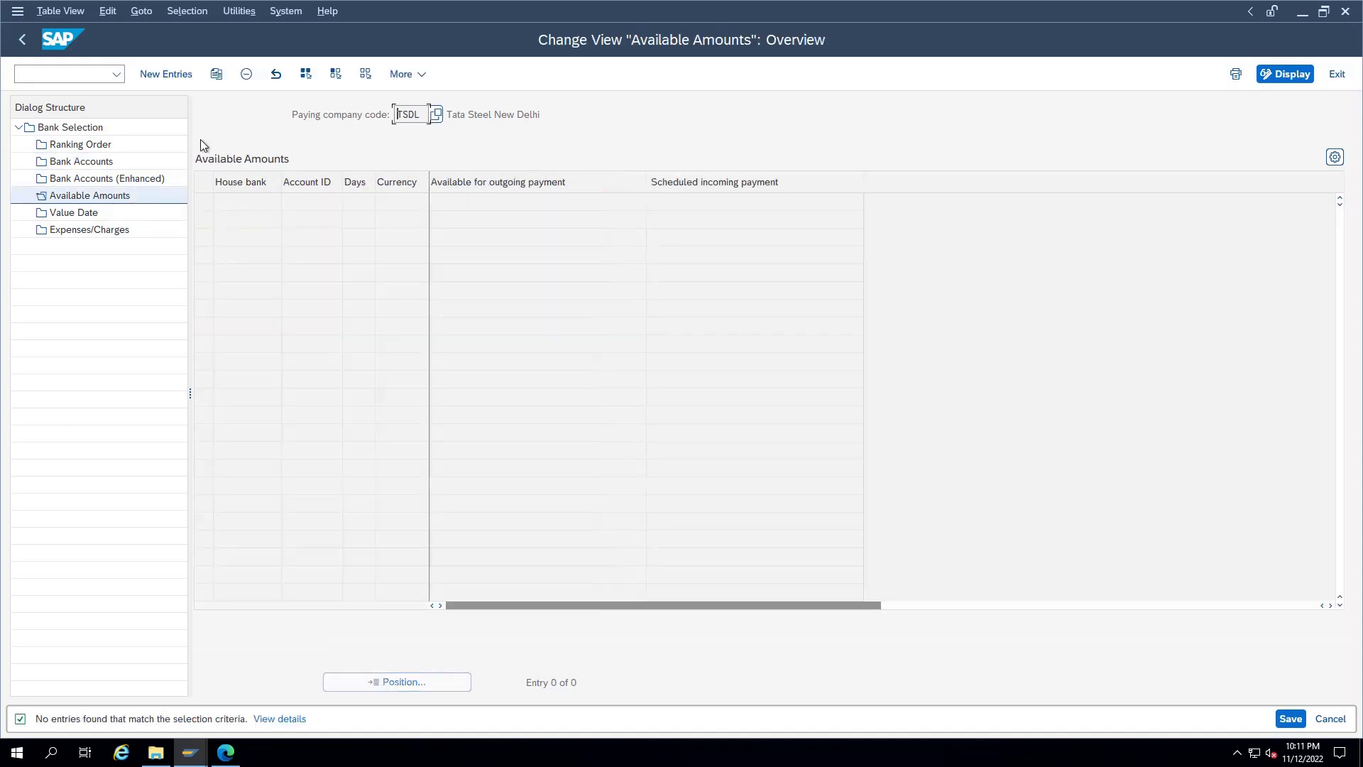
# Step: Add an available-amount entry for HSBC H1 with 999 days, currency INR and an outgoing amount
pyautogui.click(166, 75)
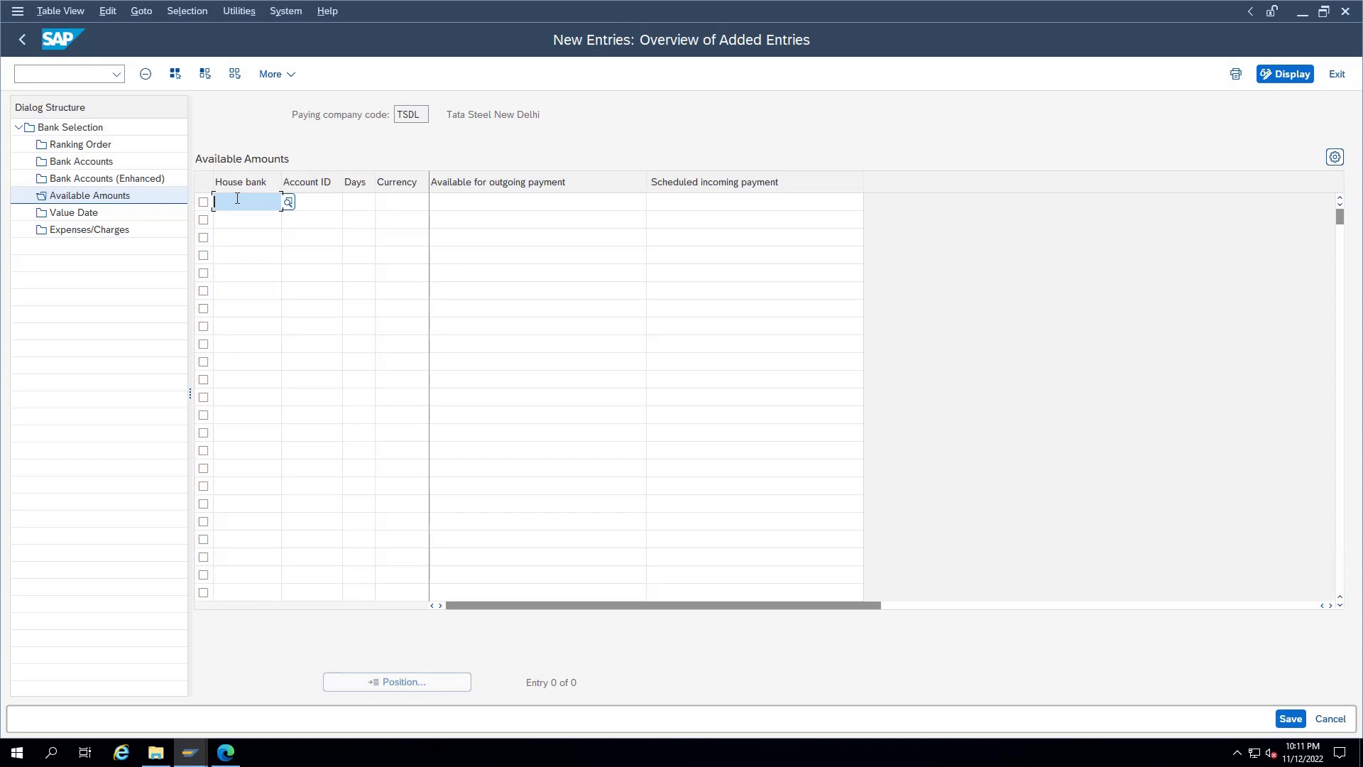
pyautogui.write('HSBC')
pyautogui.press('Tab')
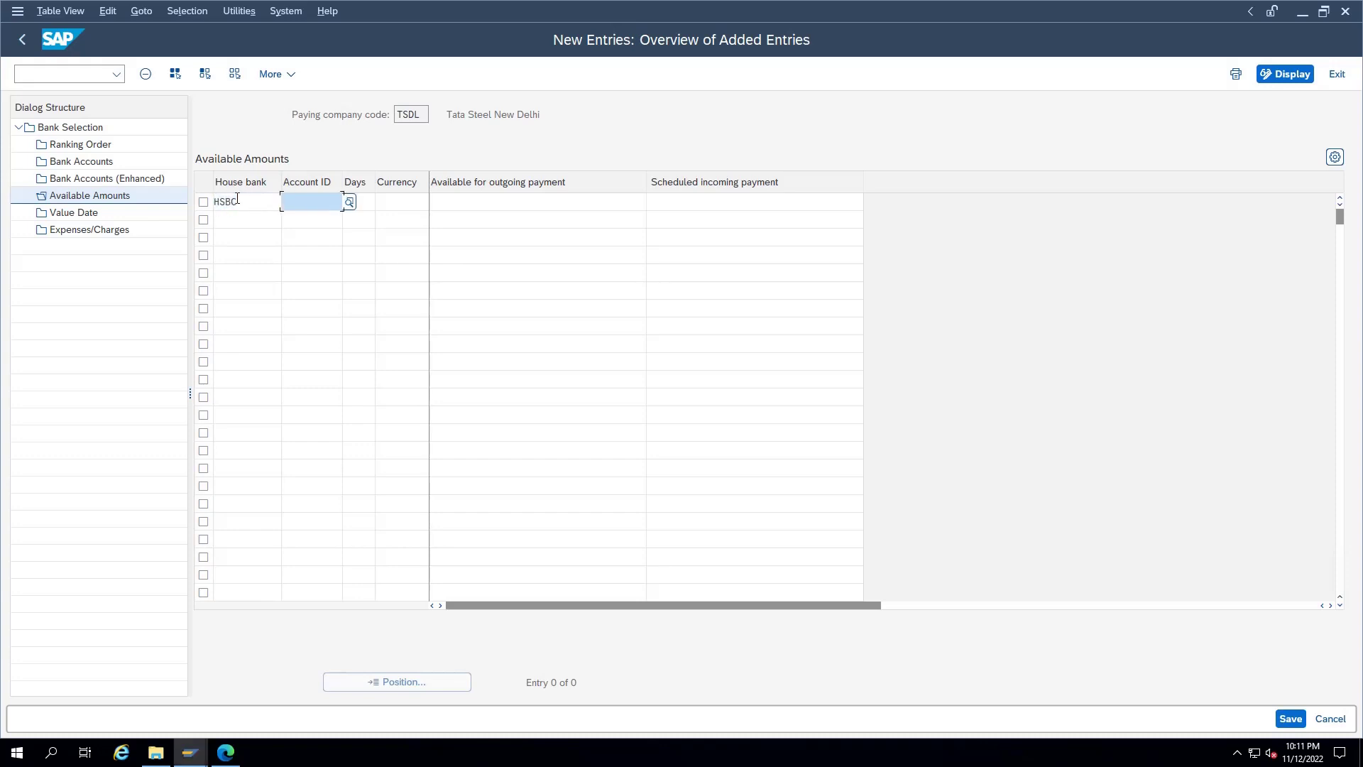
pyautogui.write('H1')
pyautogui.press('Tab')
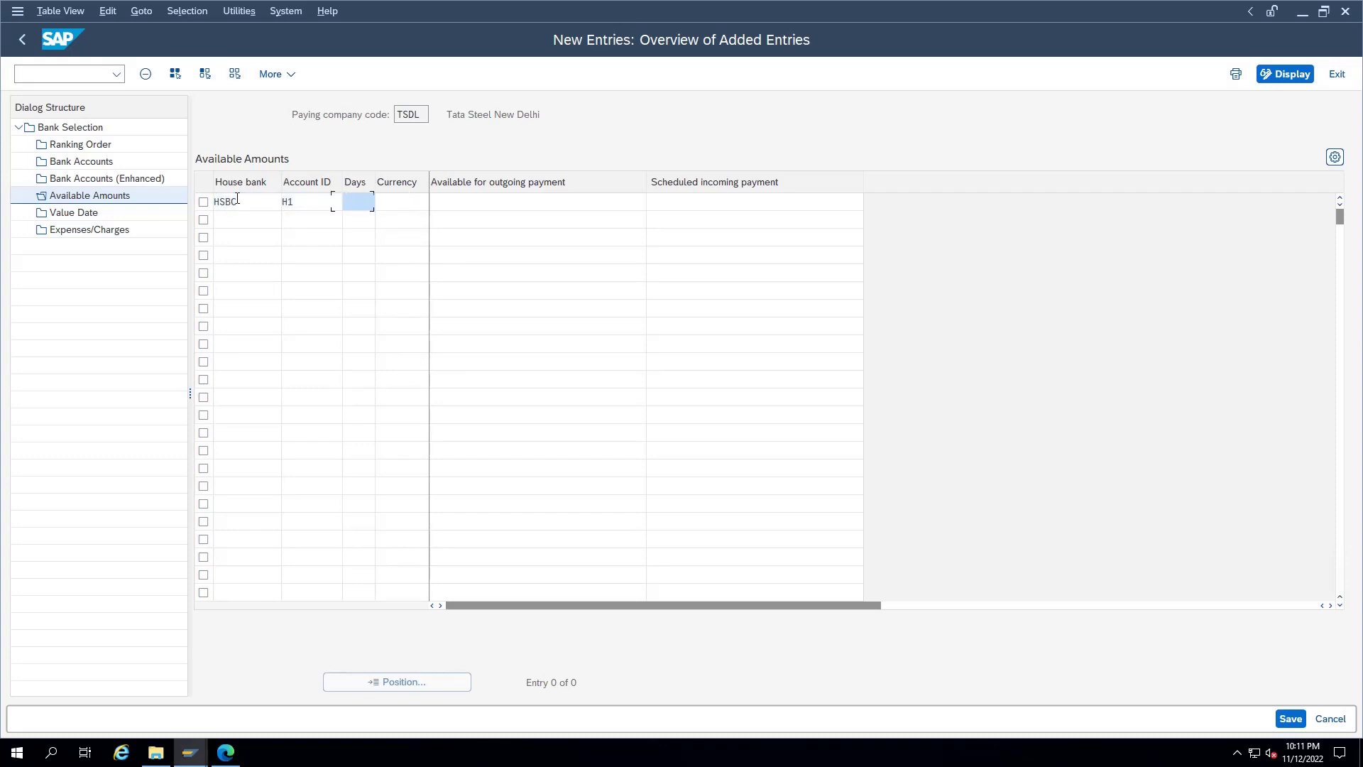
pyautogui.write('999')
pyautogui.press('Tab')
pyautogui.write('INR')
pyautogui.press('Tab')
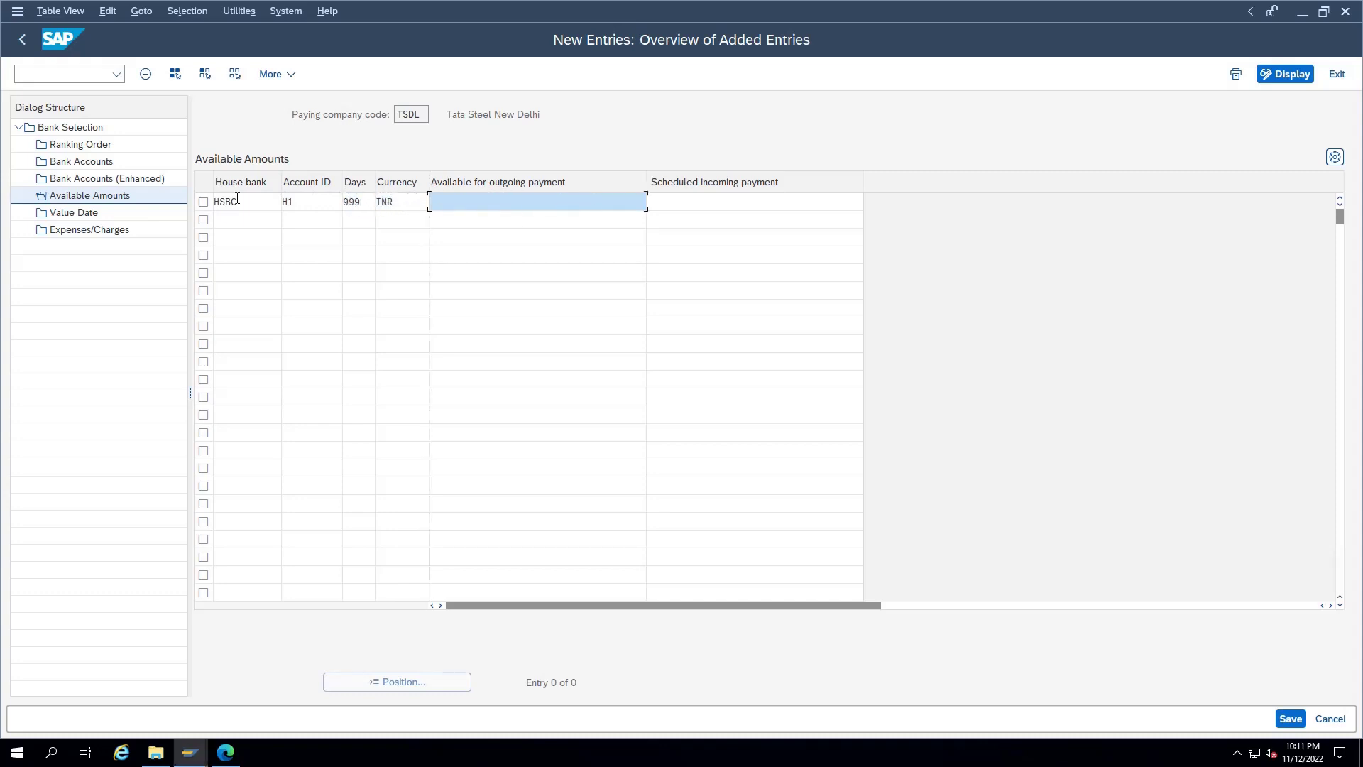
pyautogui.write('99999999999999')
# Step: Shorten the outgoing amount to 9,999,999,999.00 and save it under a customizing request
pyautogui.press('Return')
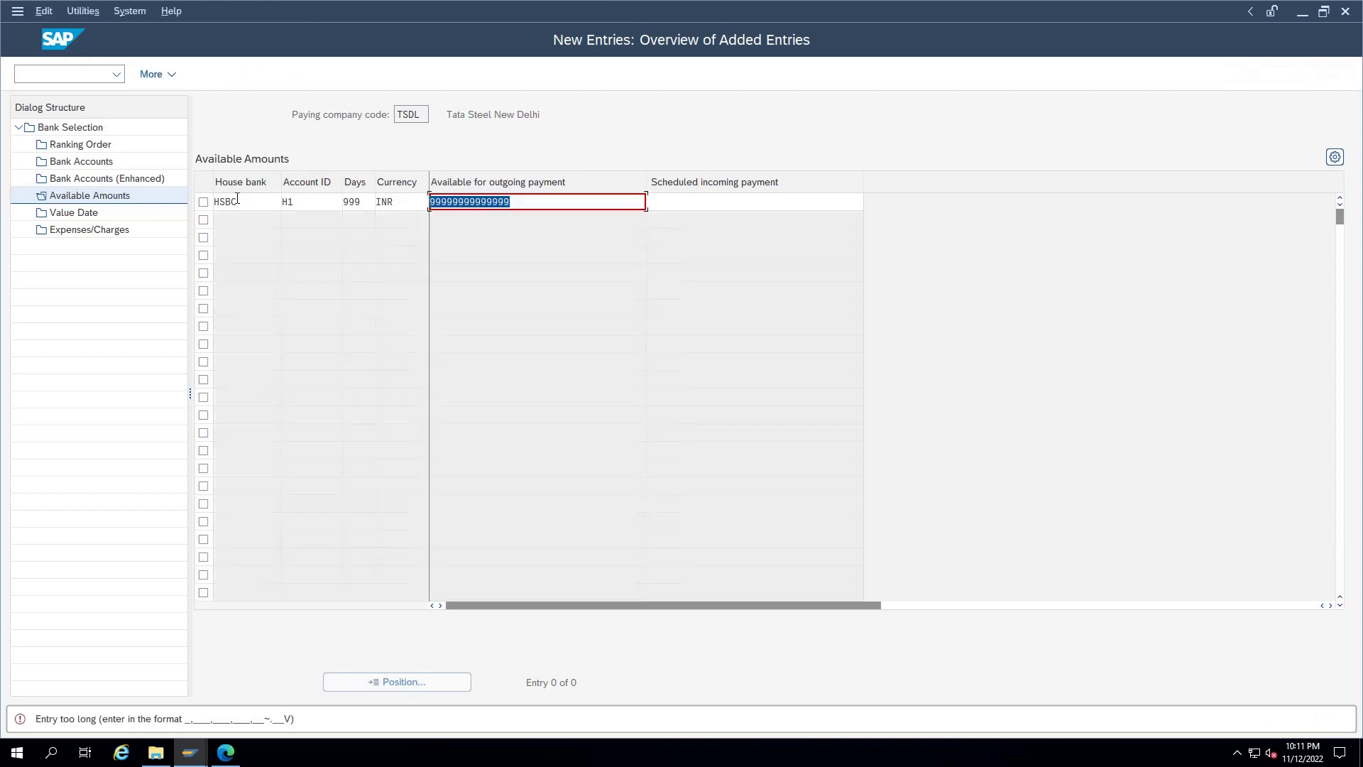
pyautogui.click(515, 202)
pyautogui.press('BackSpace')
pyautogui.press('BackSpace')
pyautogui.press('BackSpace')
pyautogui.press('Return')
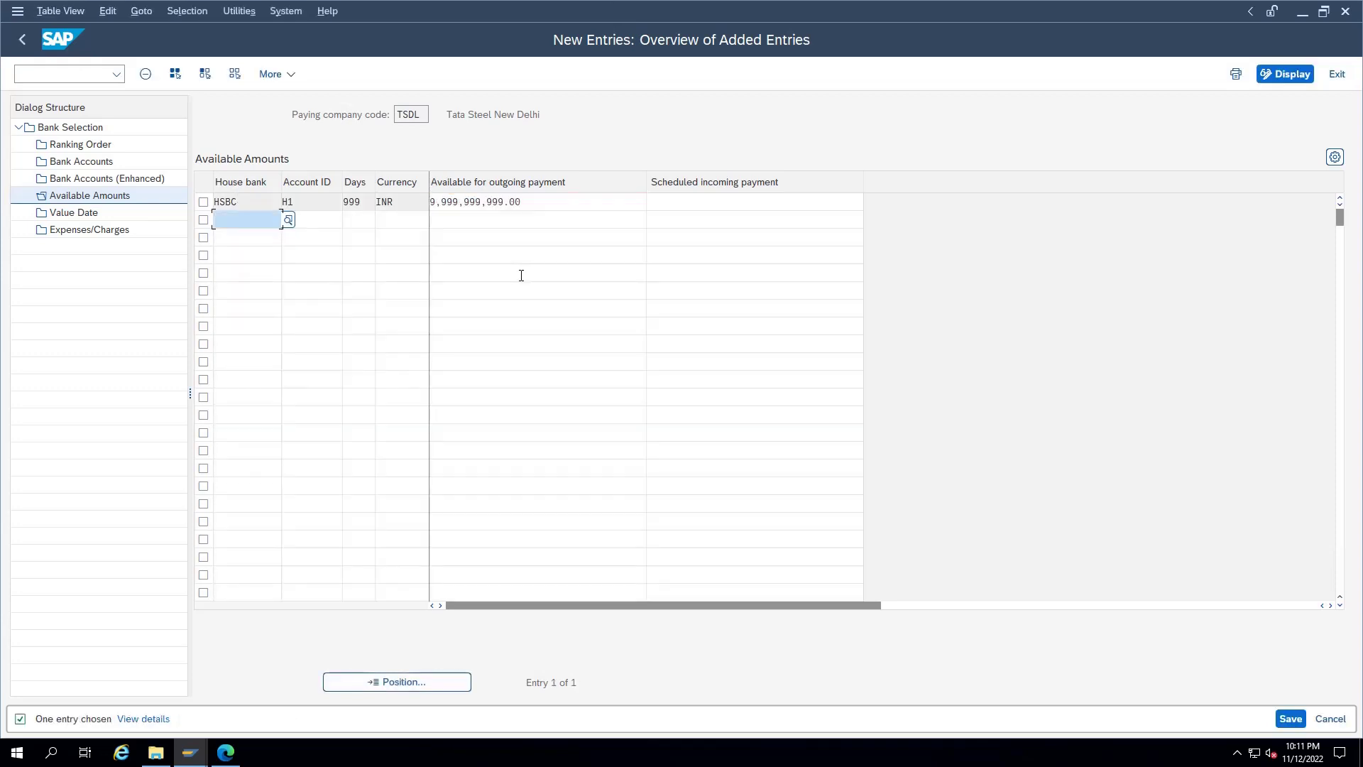
pyautogui.doubleClick(84, 219)
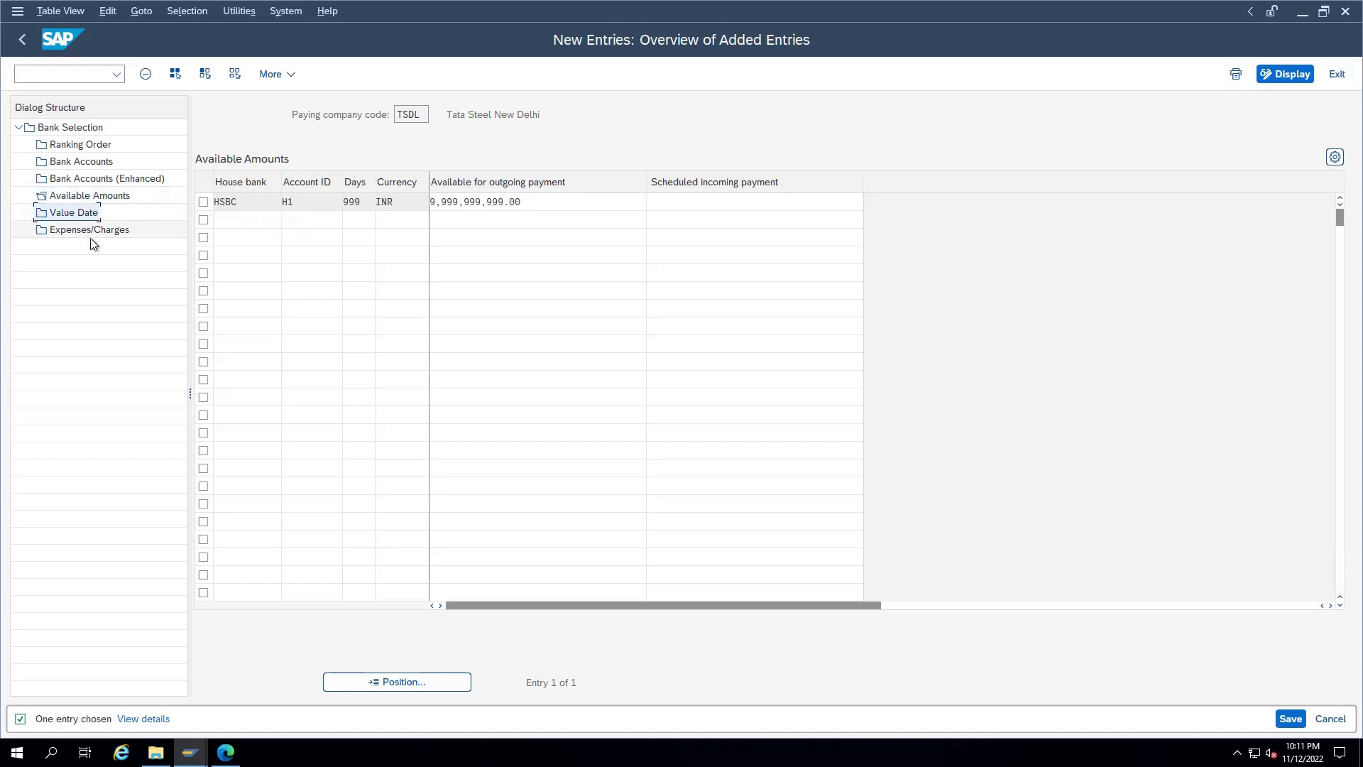
pyautogui.click(374, 329)
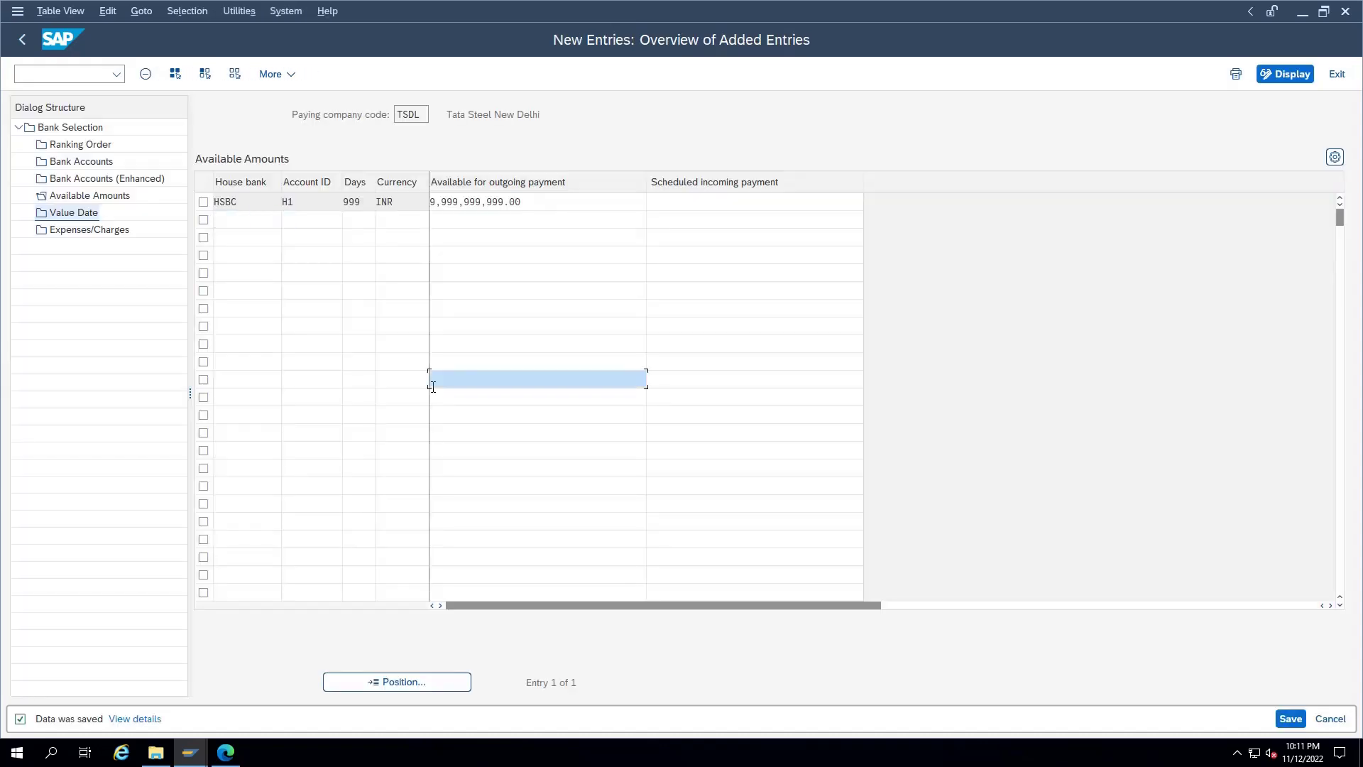
pyautogui.press('F3')
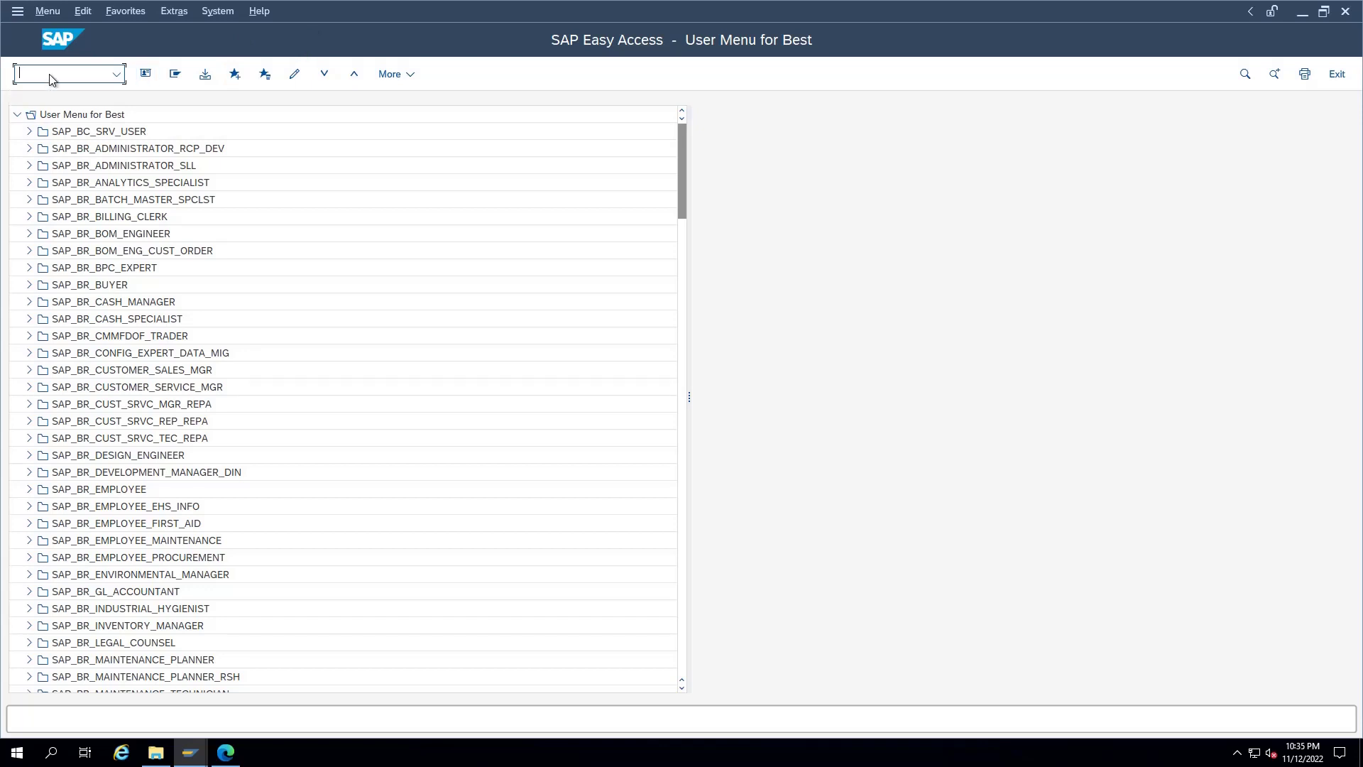
# Step: Run FCHI for company code TSDL, house bank HSBC, account H1, and switch to change mode
pyautogui.write('FCHI')
pyautogui.press('Return')
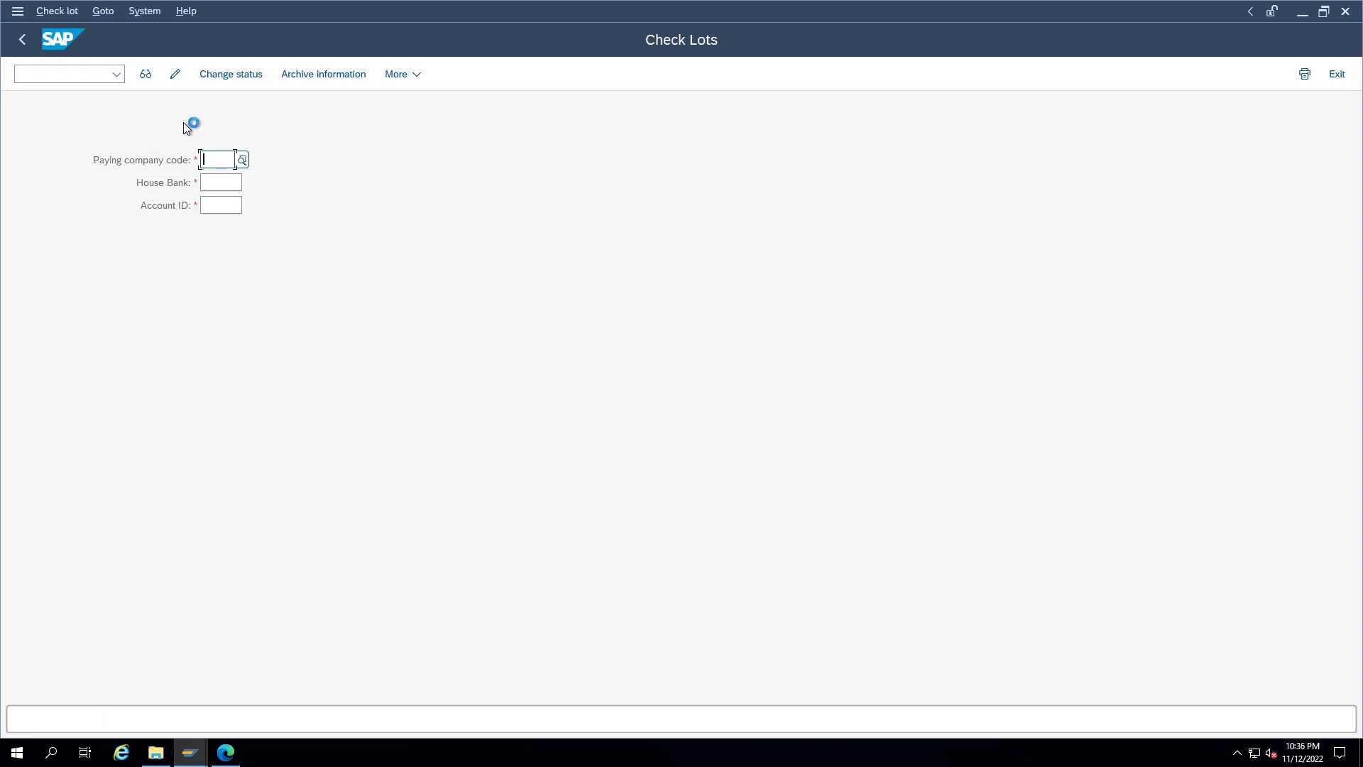
pyautogui.write('TSDL')
pyautogui.press('Tab')
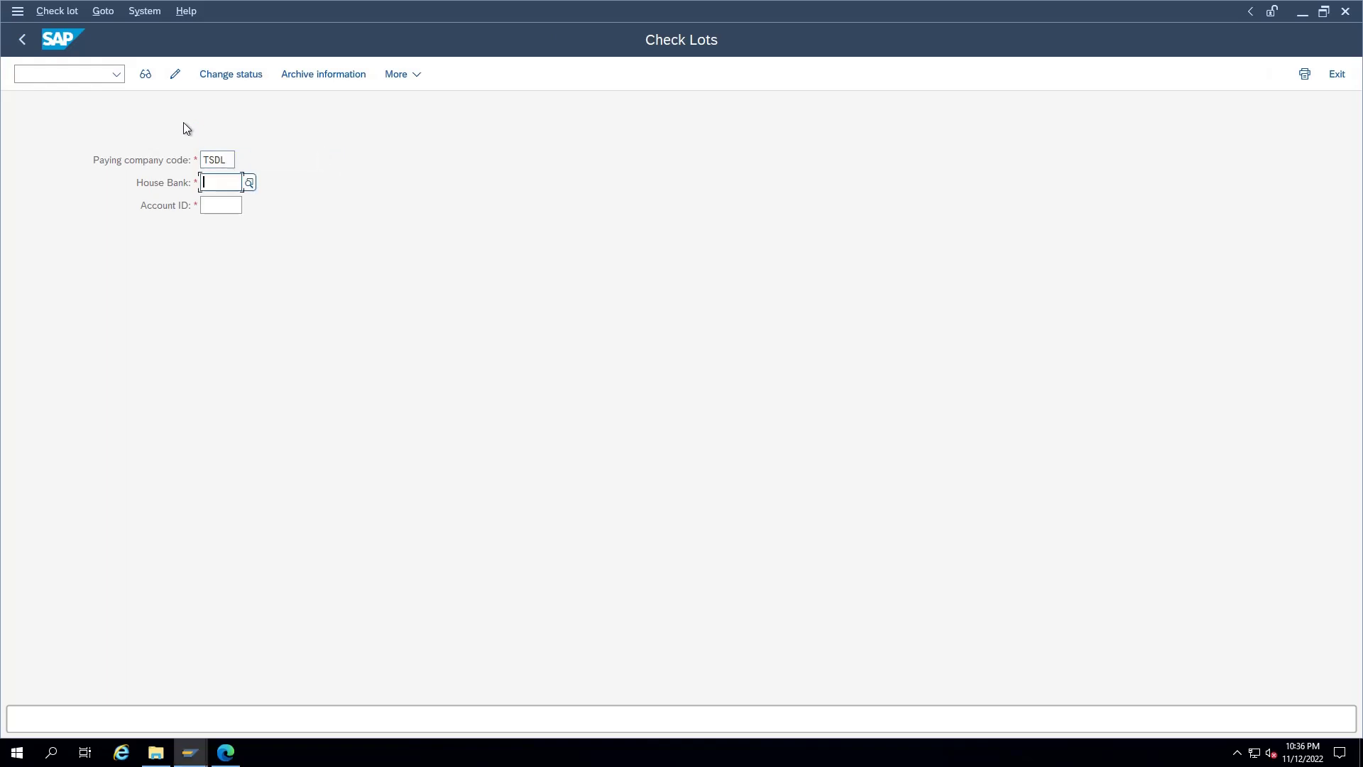
pyautogui.write('HSBC')
pyautogui.press('Tab')
pyautogui.write('H1')
pyautogui.press('Tab')
pyautogui.press('Return')
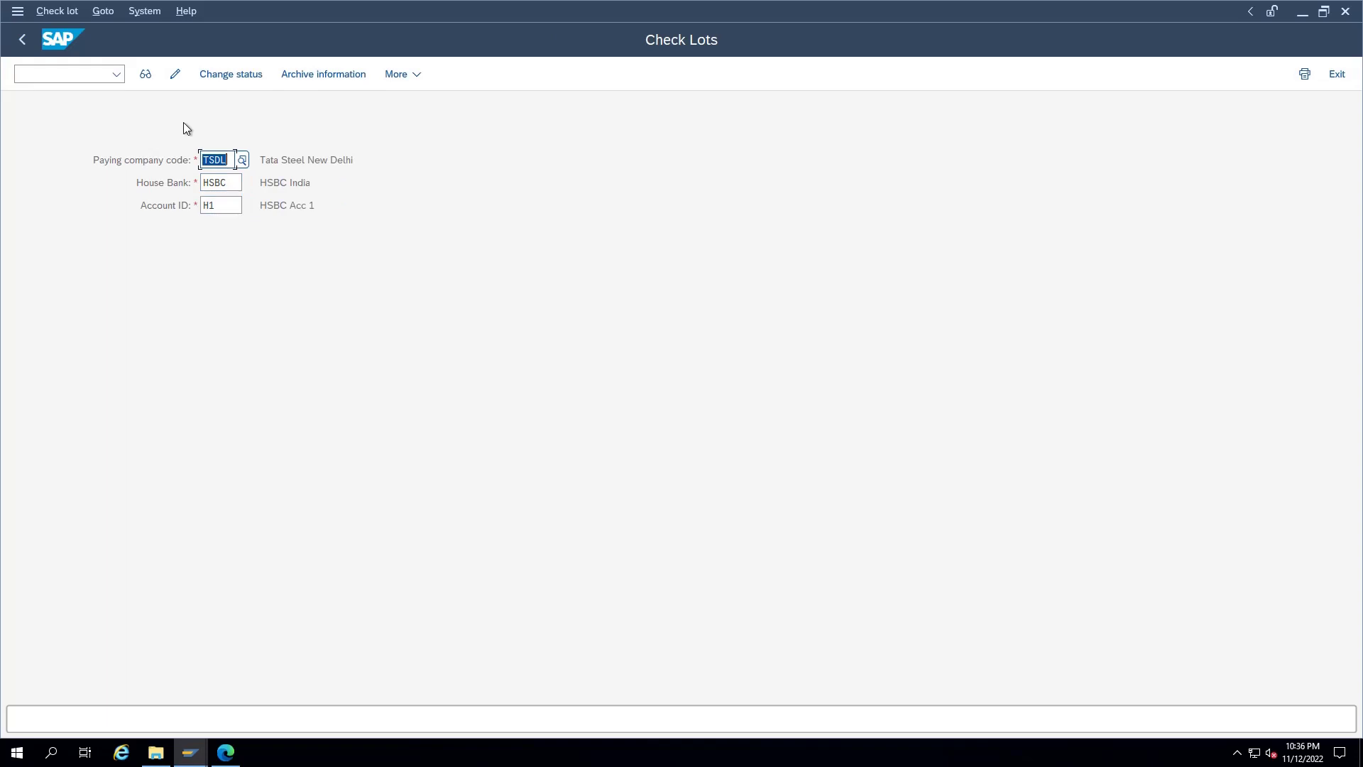
pyautogui.click(176, 74)
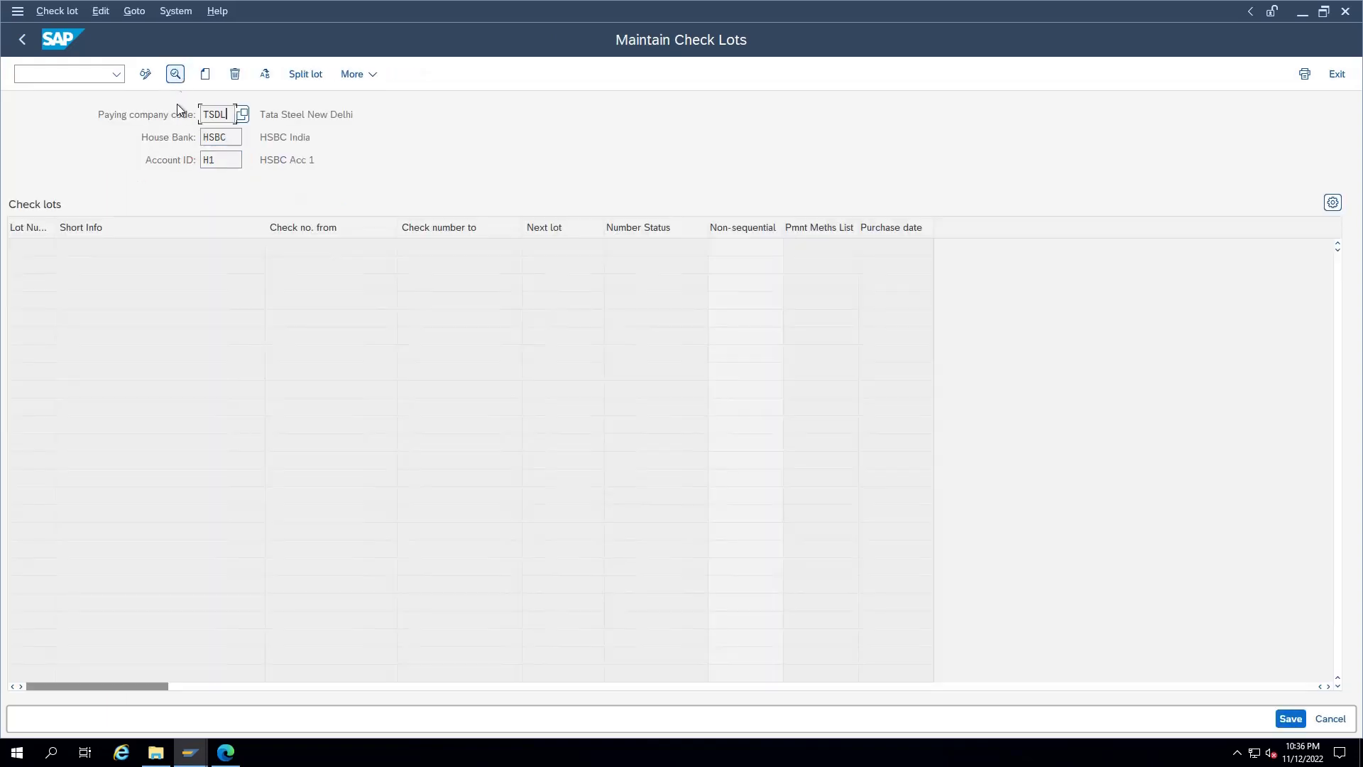
# Step: Enter check lot 1 with cheque numbers 1000001 to 1000100
pyautogui.click(206, 74)
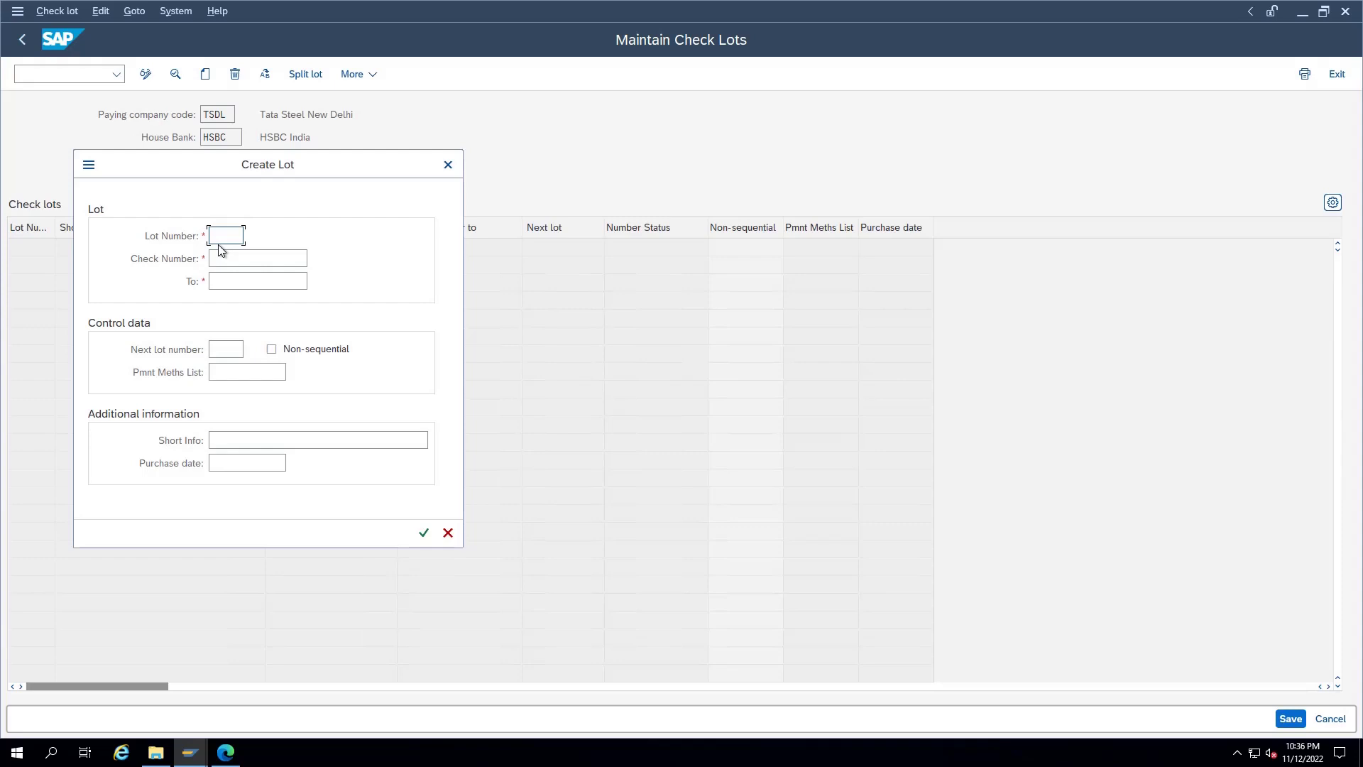
pyautogui.write('1')
pyautogui.press('Tab')
pyautogui.write('1000001')
pyautogui.press('Tab')
pyautogui.write('1000099')
pyautogui.click(266, 261)
pyautogui.press('BackSpace')
pyautogui.write('0')
pyautogui.click(267, 281)
pyautogui.press('BackSpace')
pyautogui.press('BackSpace')
pyautogui.press('BackSpace')
pyautogui.write('100')
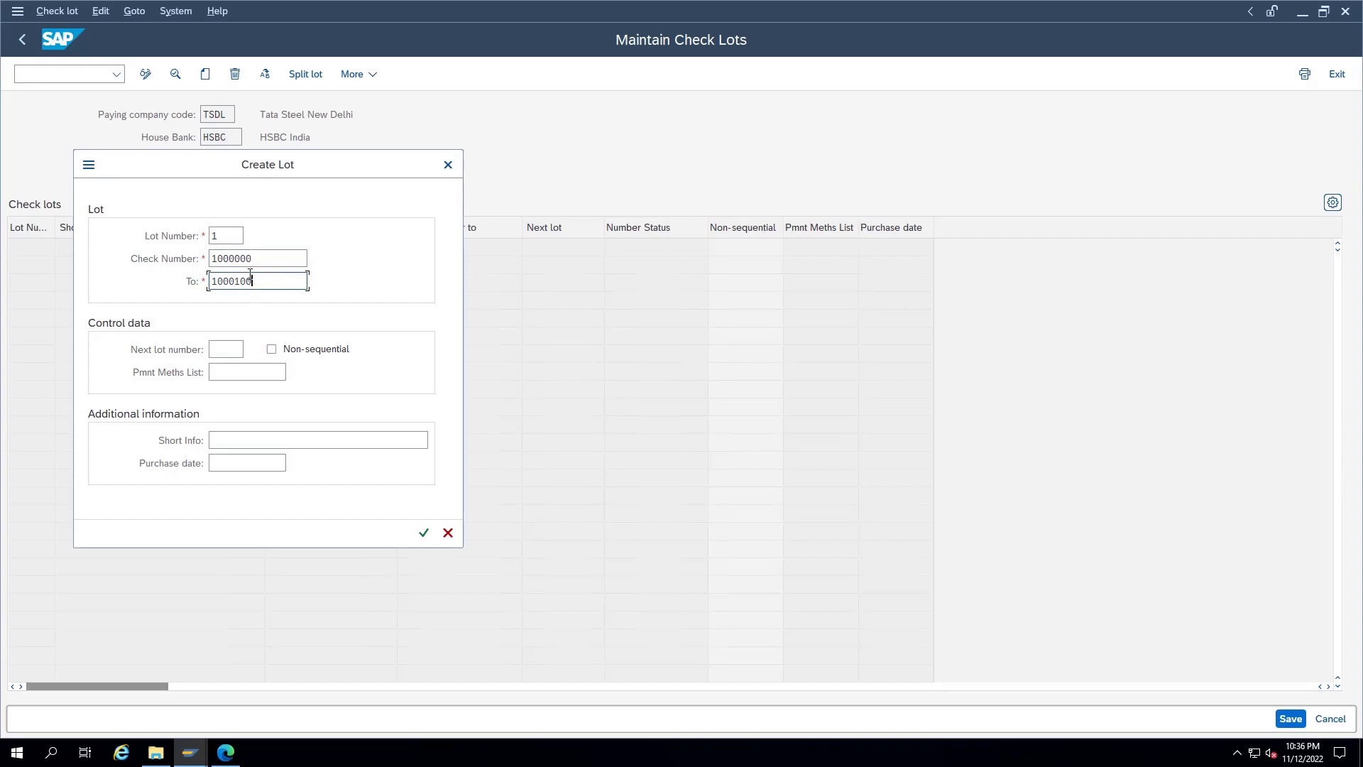
pyautogui.click(271, 260)
pyautogui.press('BackSpace')
pyautogui.write('1')
# Step: Confirm the new lot, save it, and return to the Check Lots screen
pyautogui.click(238, 348)
pyautogui.click(267, 373)
pyautogui.click(424, 532)
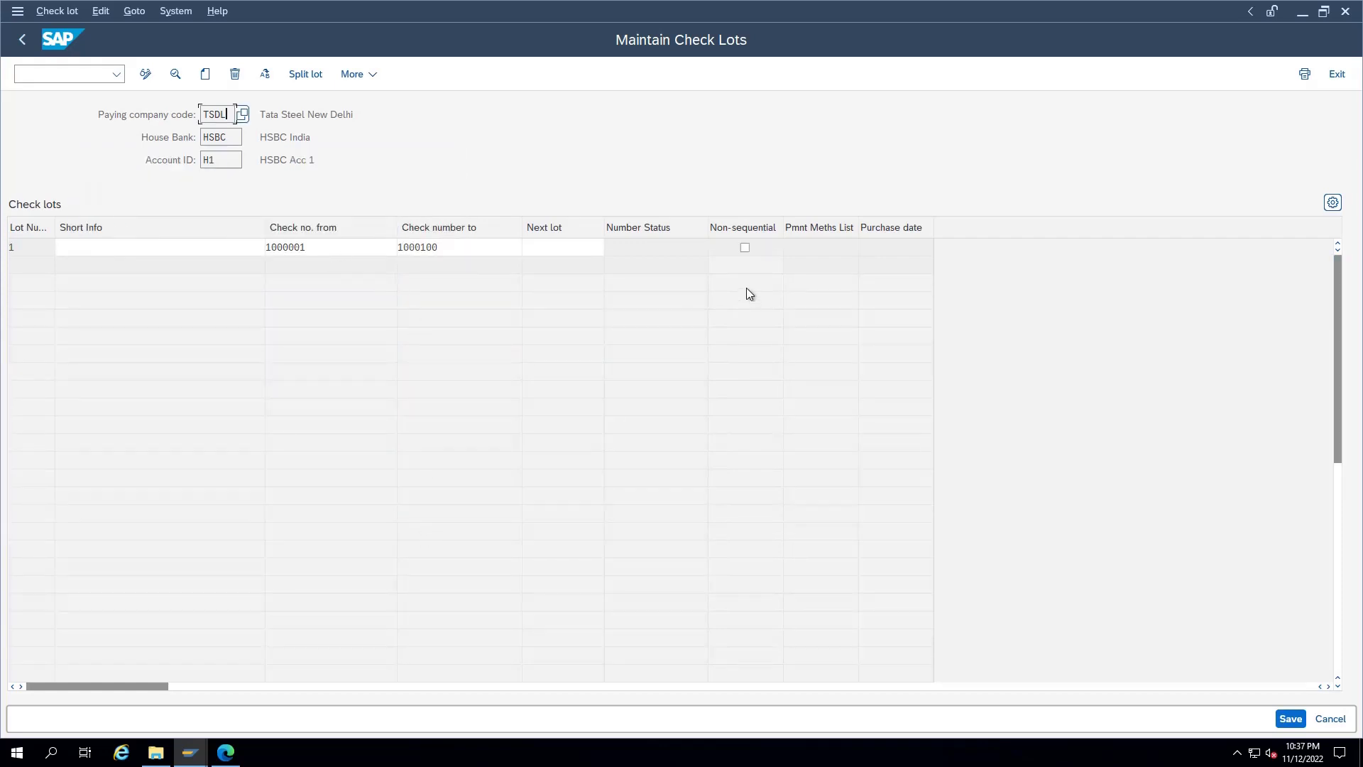
pyautogui.hotkey('ctrl', 's')
pyautogui.press('F3')
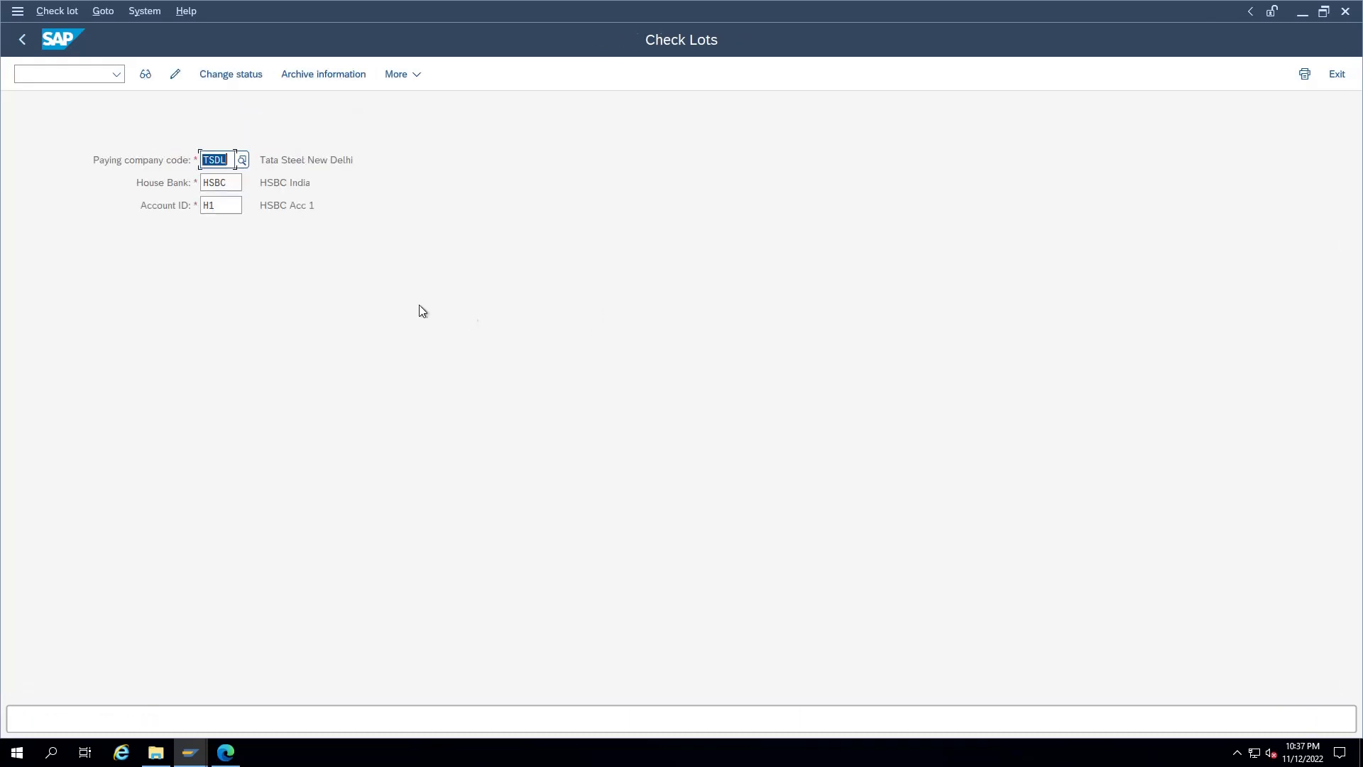
# Step: Open business partner 801002's supplier record through transaction BP
pyautogui.press('F3')
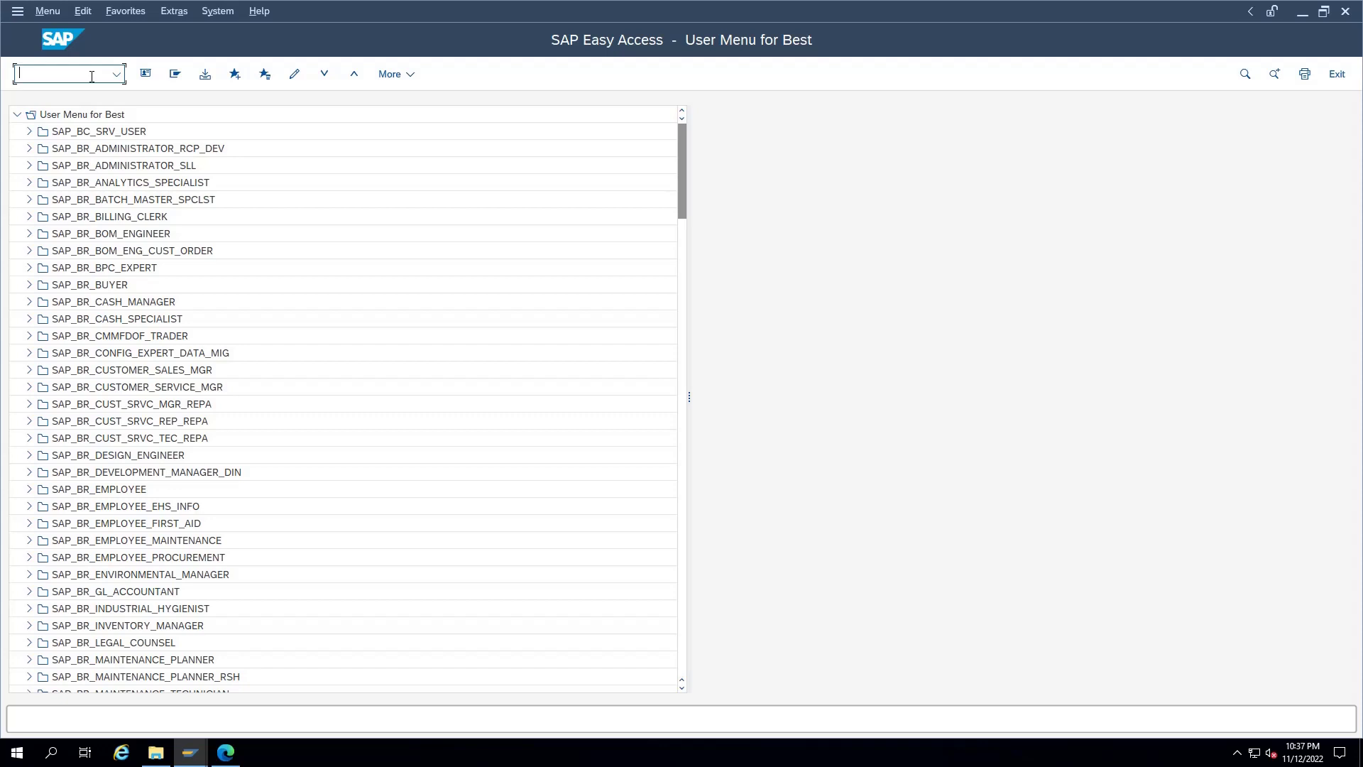
pyautogui.write('bp')
pyautogui.press('Return')
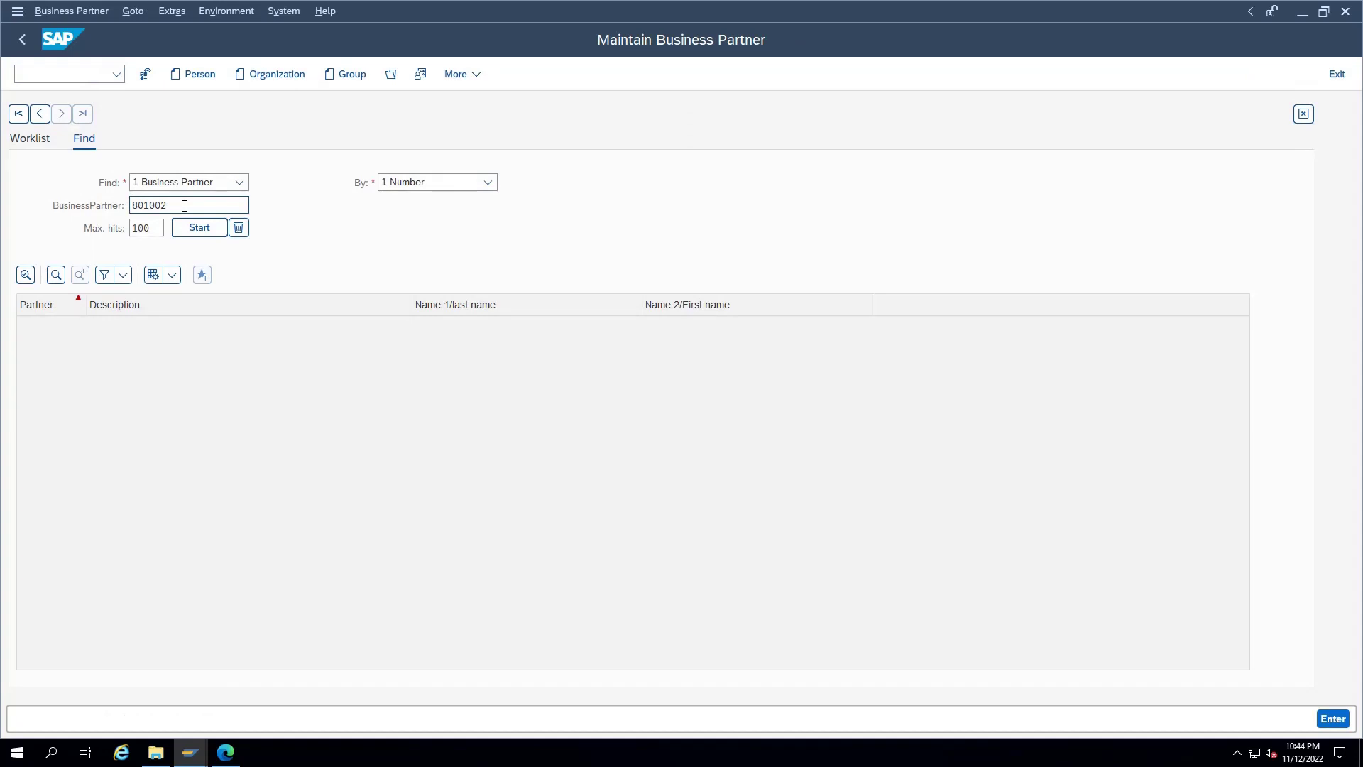
pyautogui.click(186, 228)
pyautogui.click(86, 330)
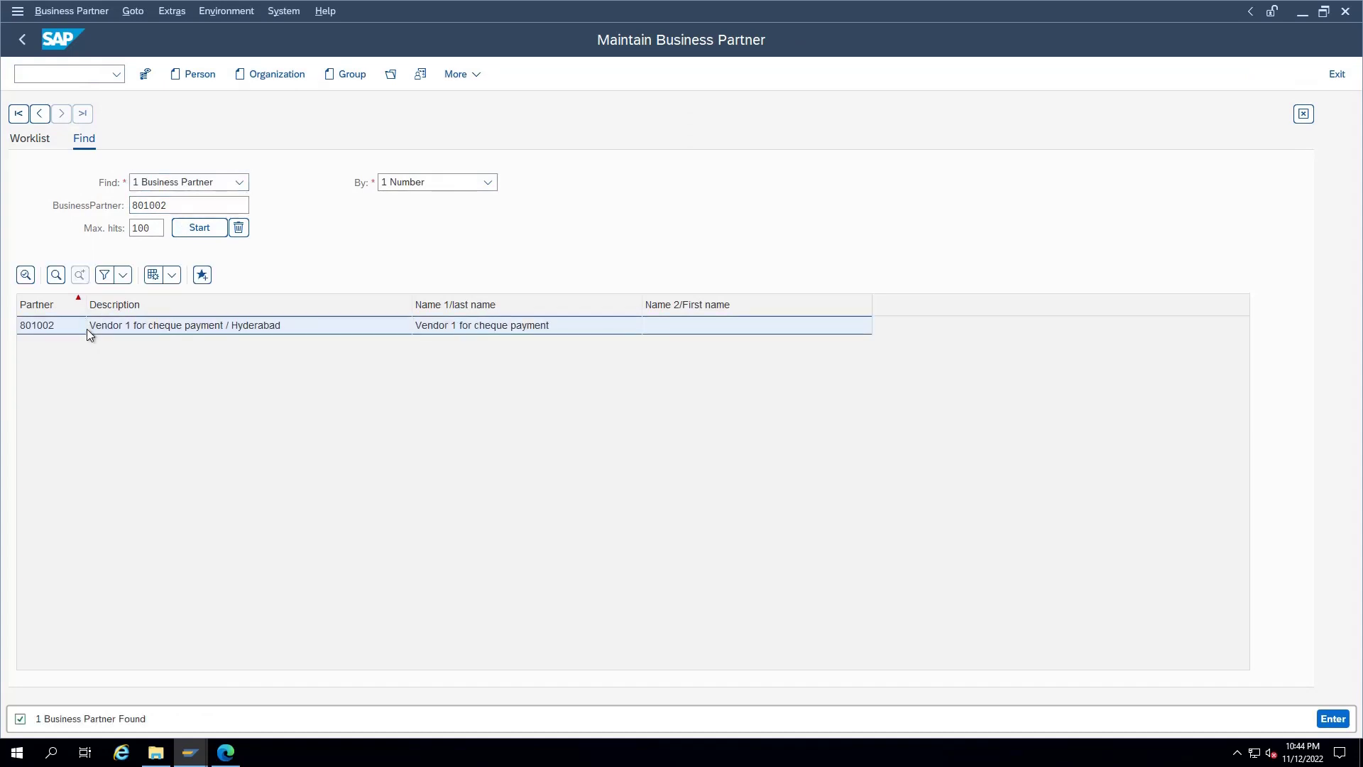
pyautogui.doubleClick(142, 324)
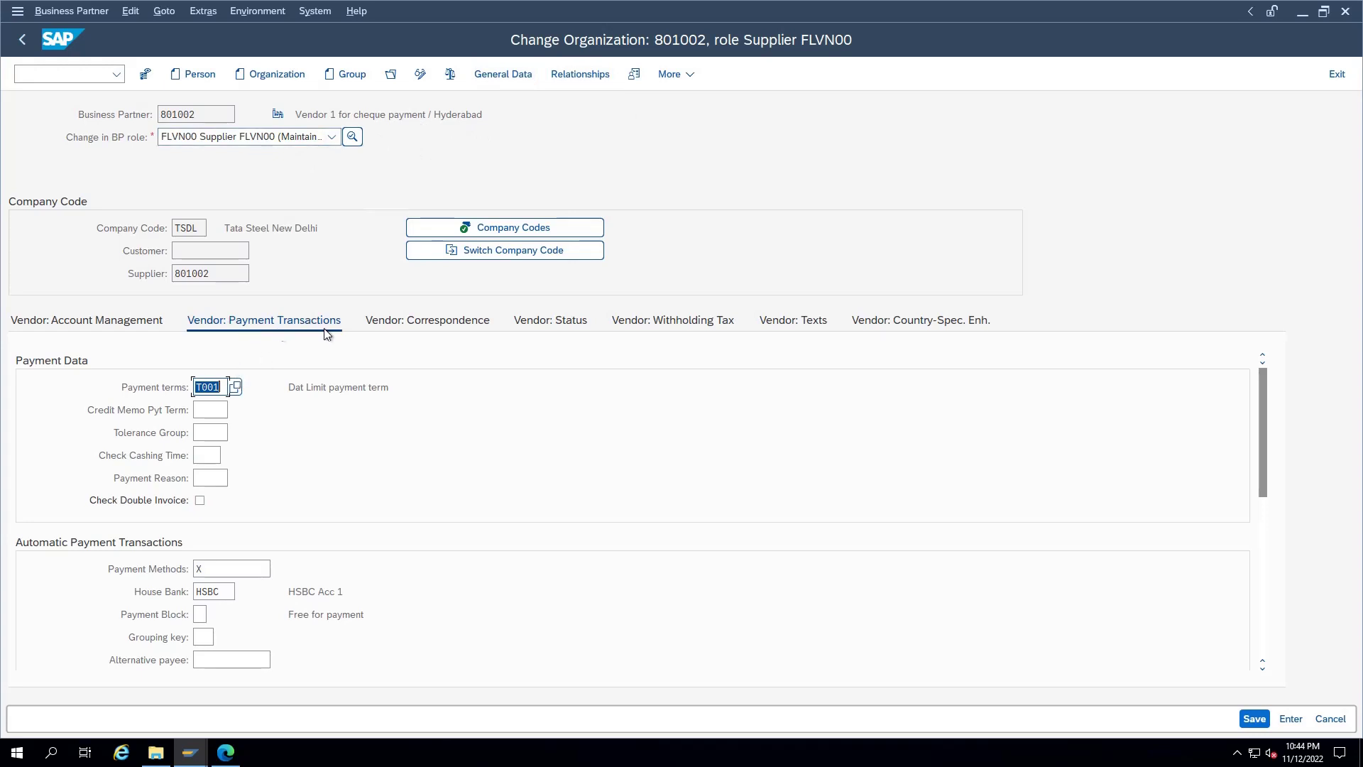
# Step: Check the vendor's payment method X and house bank HSBC in its payment data
pyautogui.doubleClick(196, 568)
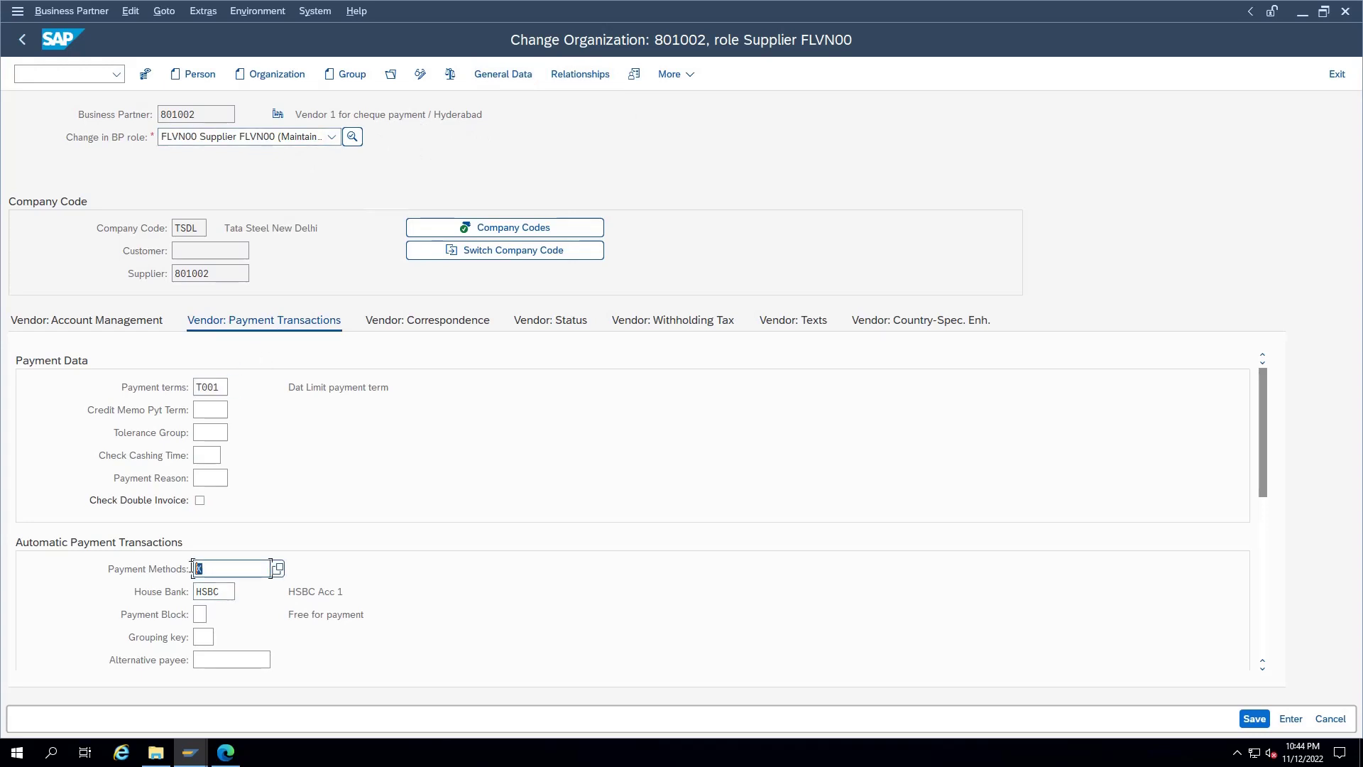
pyautogui.click(231, 567)
pyautogui.doubleClick(197, 568)
pyautogui.doubleClick(196, 592)
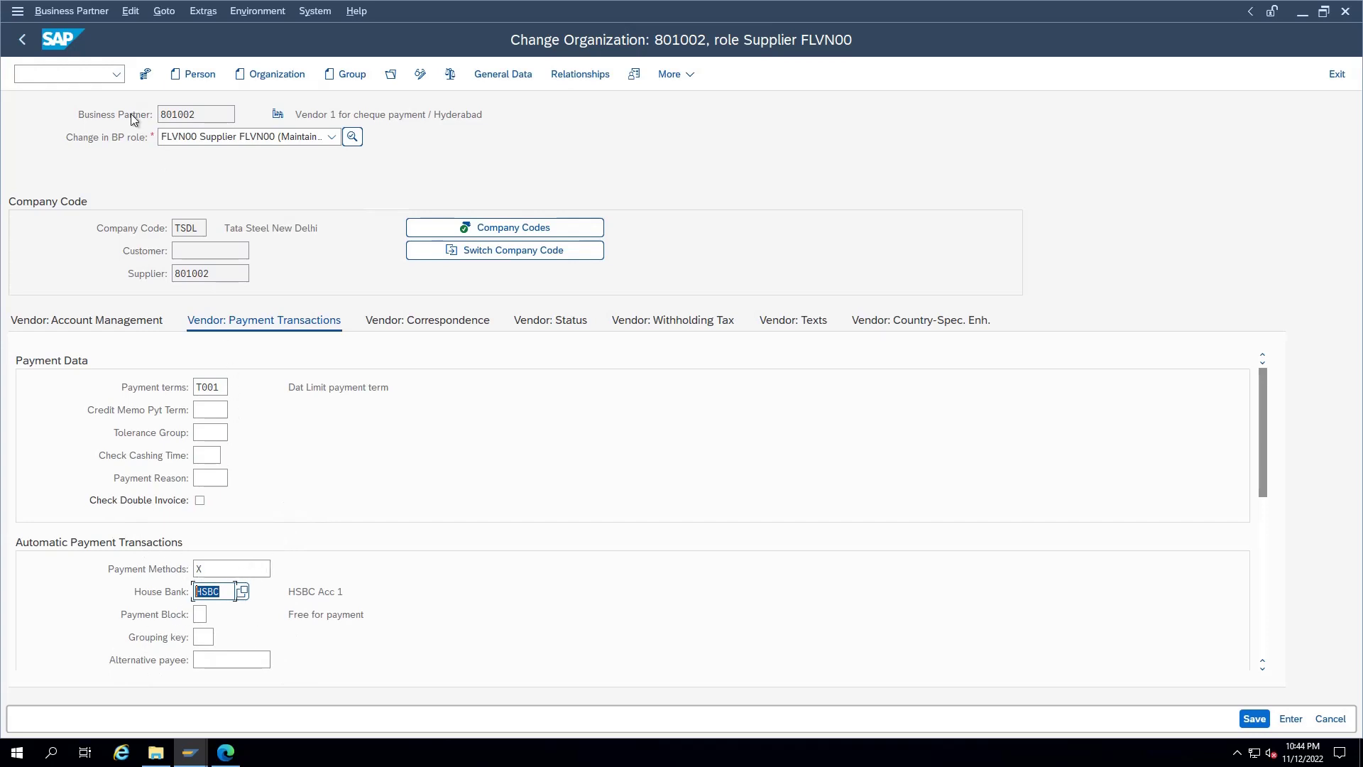
pyautogui.click(80, 79)
# Step: In FB60, enter vendor 801002's invoice dated 12.11.2022 for 10,000 against G/L E000003
pyautogui.write('/nfb')
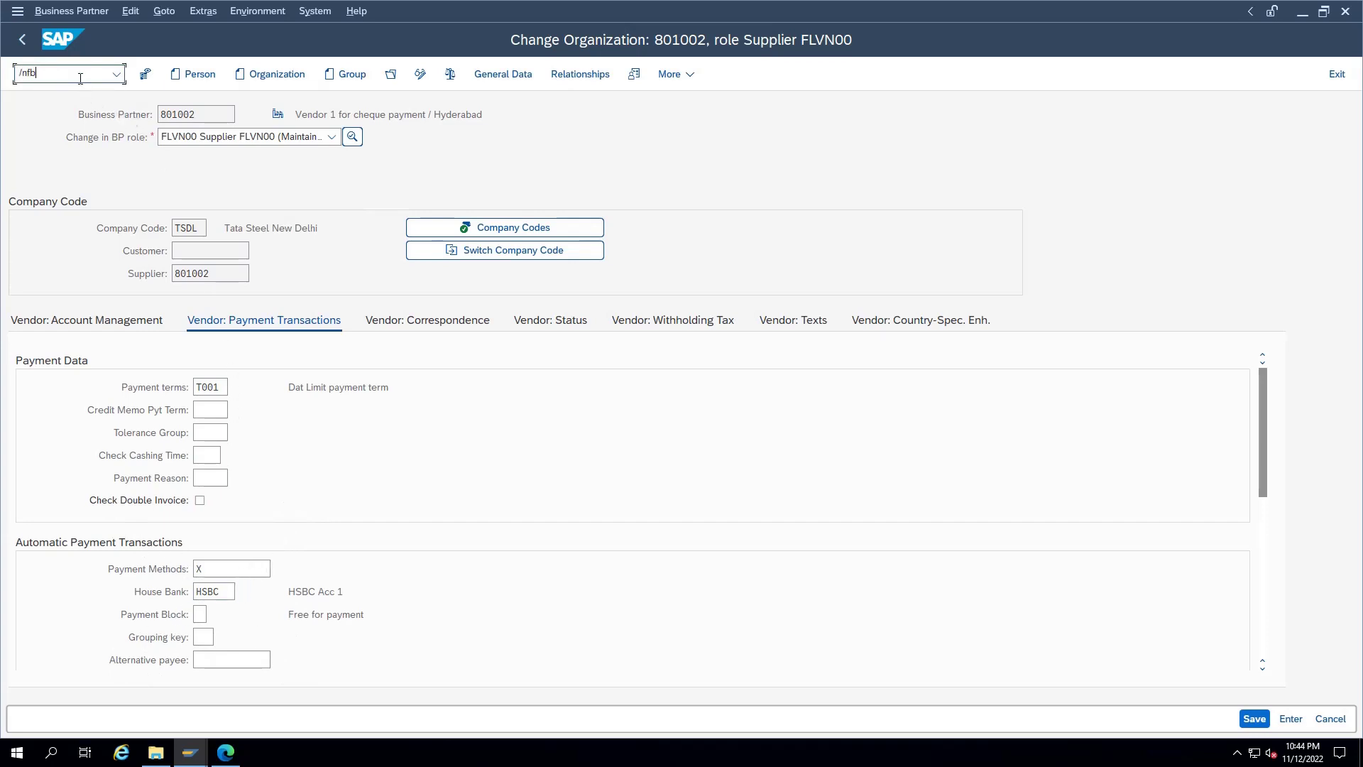
pyautogui.write('60')
pyautogui.press('Return')
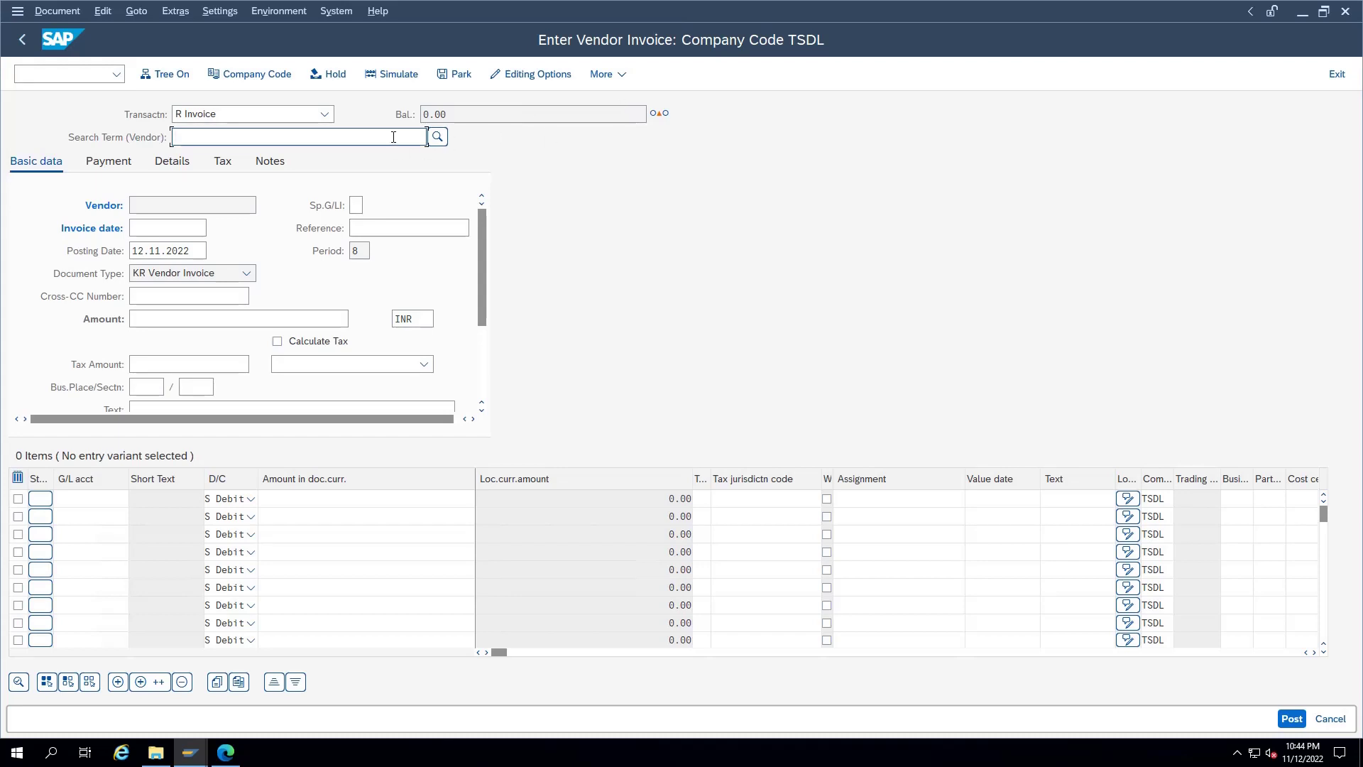
pyautogui.write('tsdl vendor')
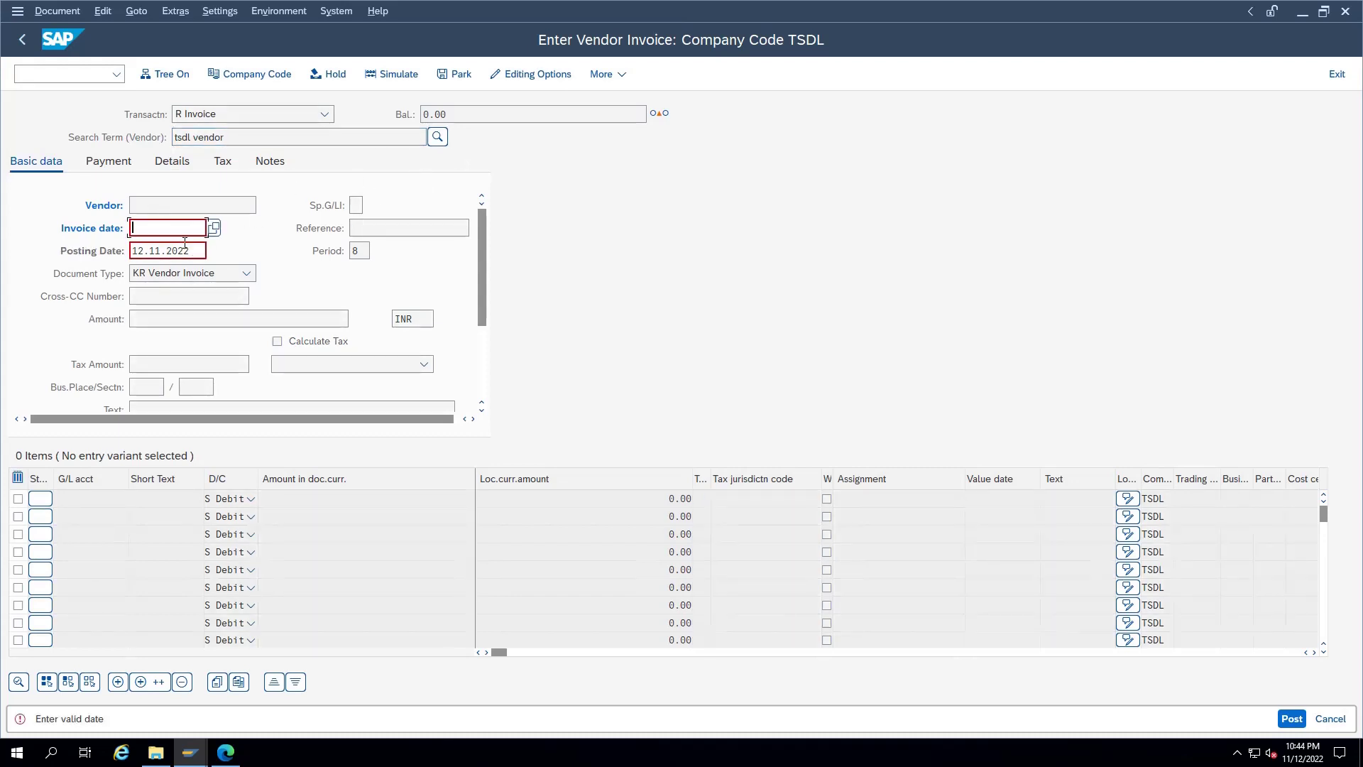
pyautogui.write('121120')
pyautogui.click(181, 246)
pyautogui.press('Return')
pyautogui.click(437, 136)
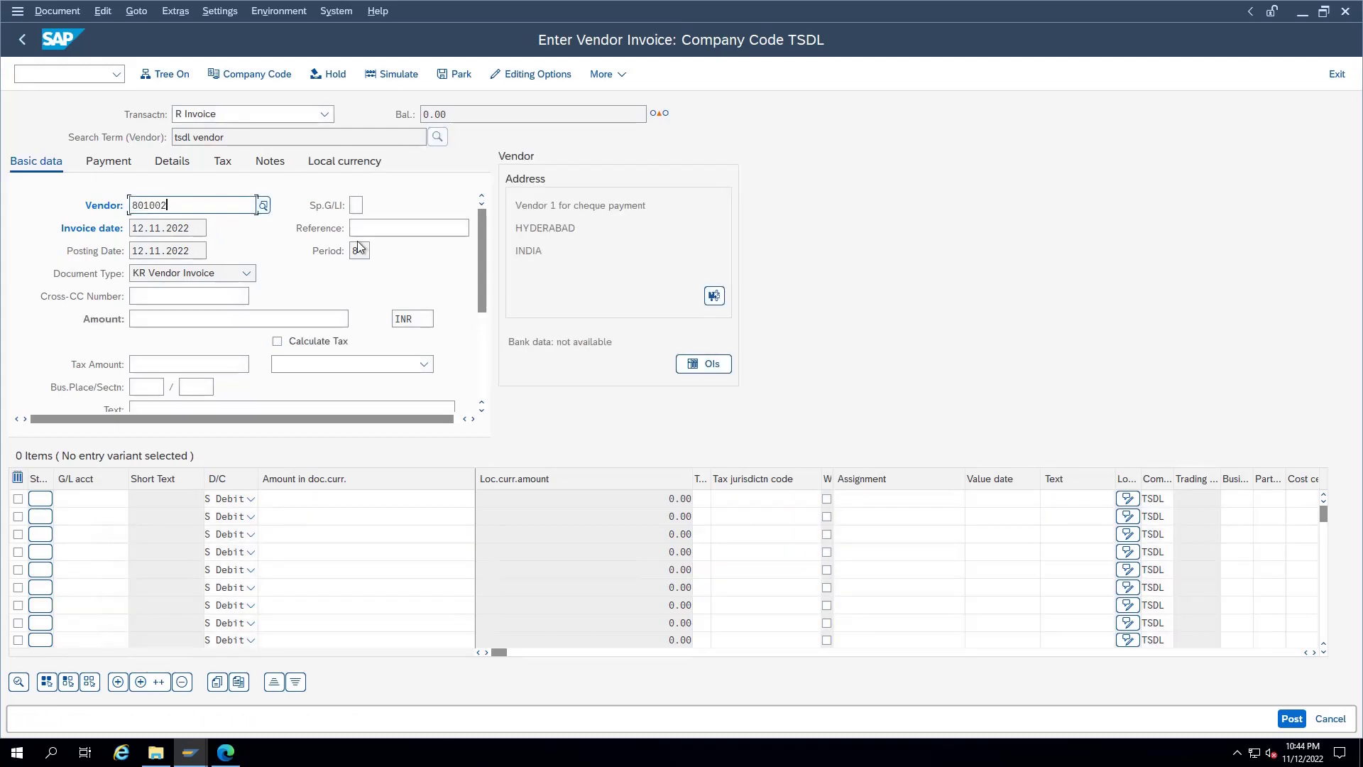
pyautogui.click(196, 321)
pyautogui.write('10000')
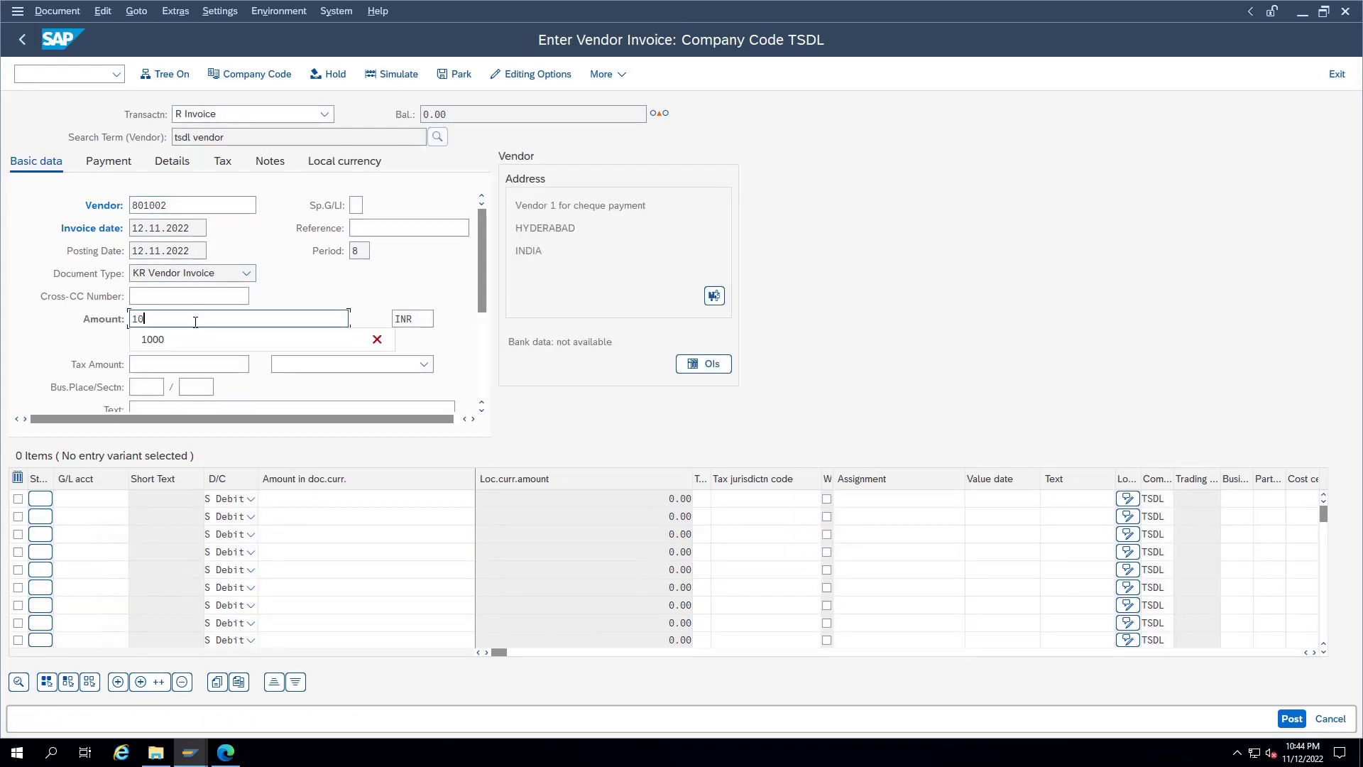
pyautogui.click(100, 499)
pyautogui.press('Down')
pyautogui.press('Tab')
pyautogui.press('Tab')
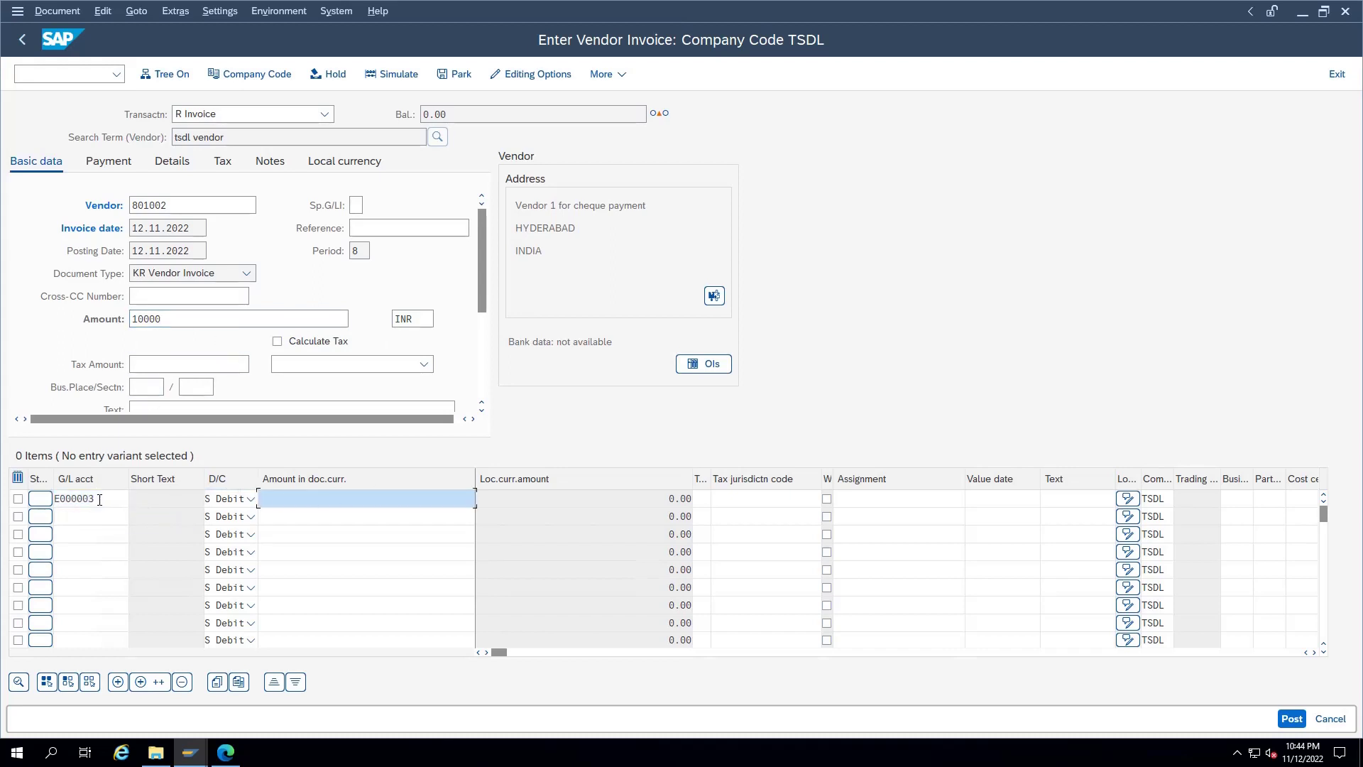
pyautogui.write('10000')
pyautogui.press('Return')
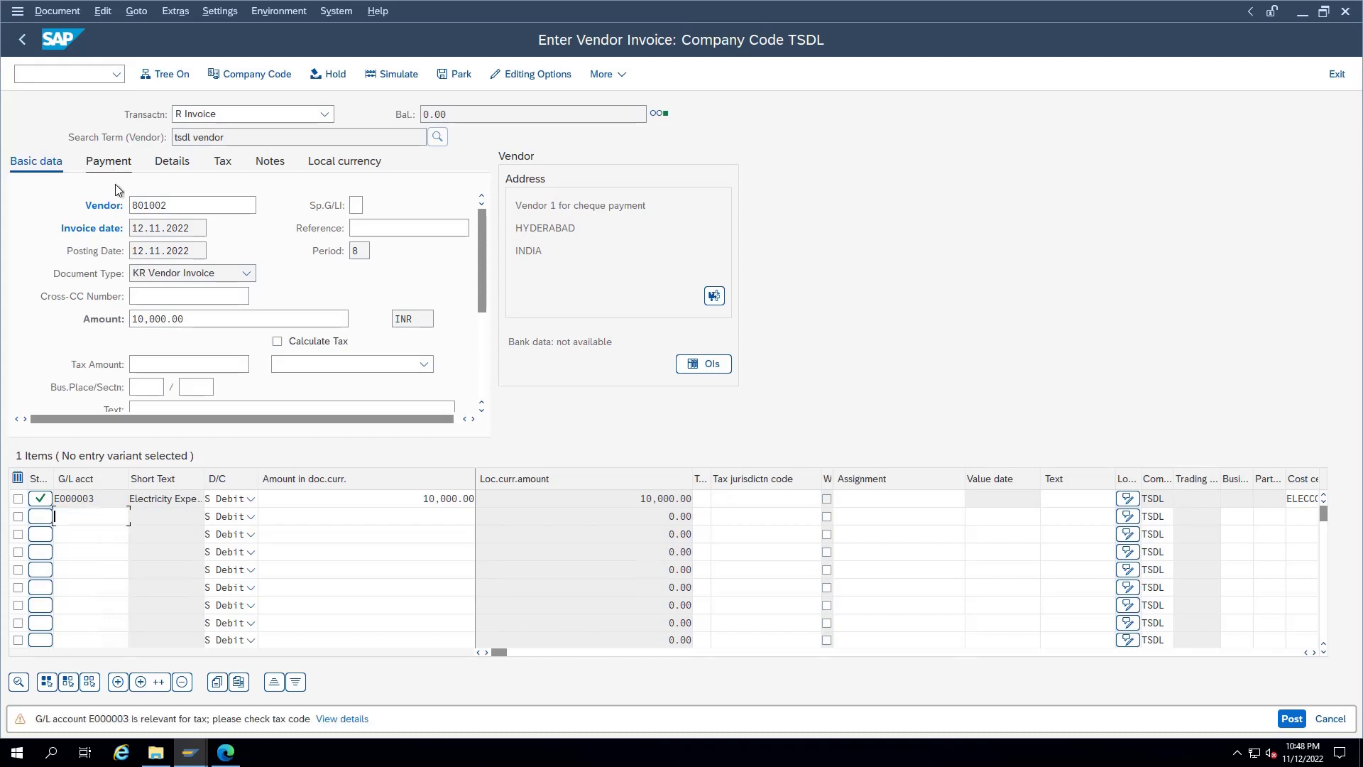
# Step: Set house bank HSBC, account H1 and payment method C in the invoice's payment details
pyautogui.click(112, 168)
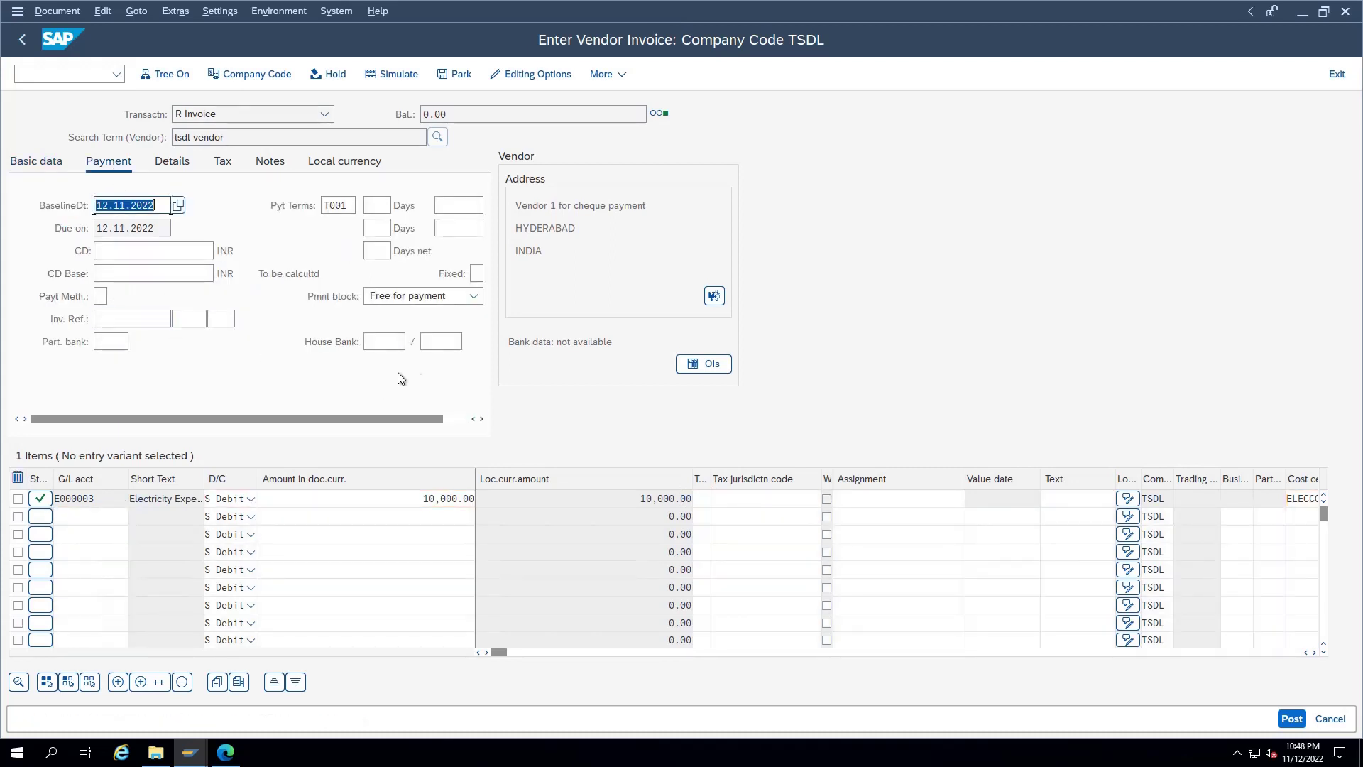
pyautogui.click(390, 340)
pyautogui.write('H')
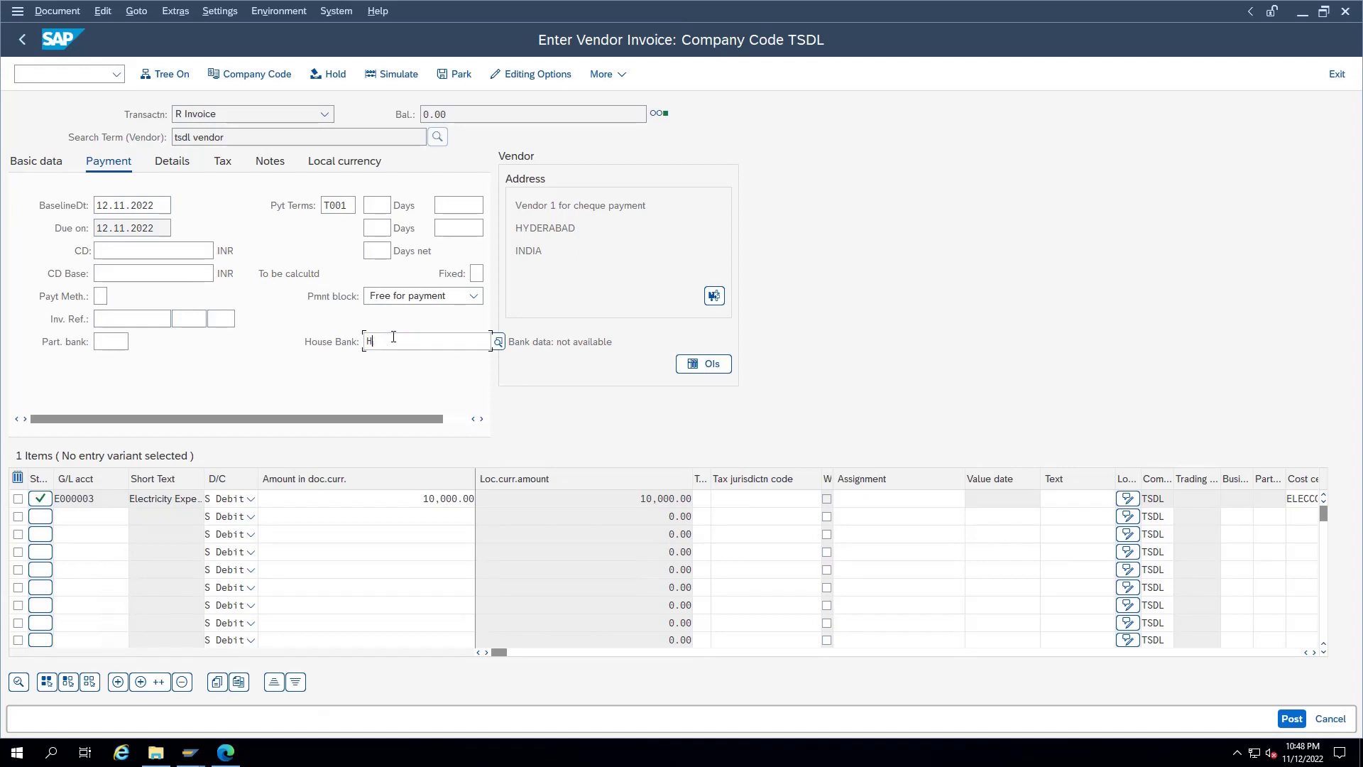
pyautogui.write('SBC')
pyautogui.press('Tab')
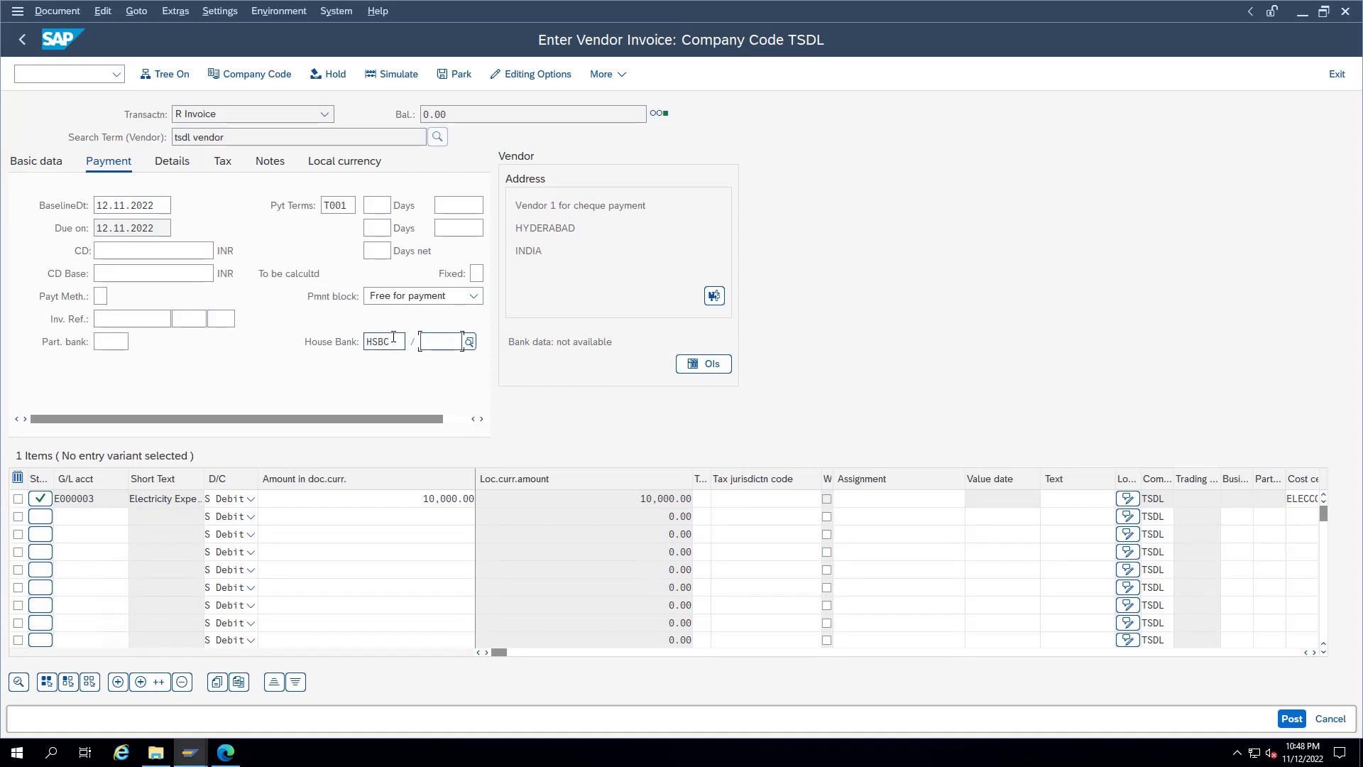
pyautogui.write('H1')
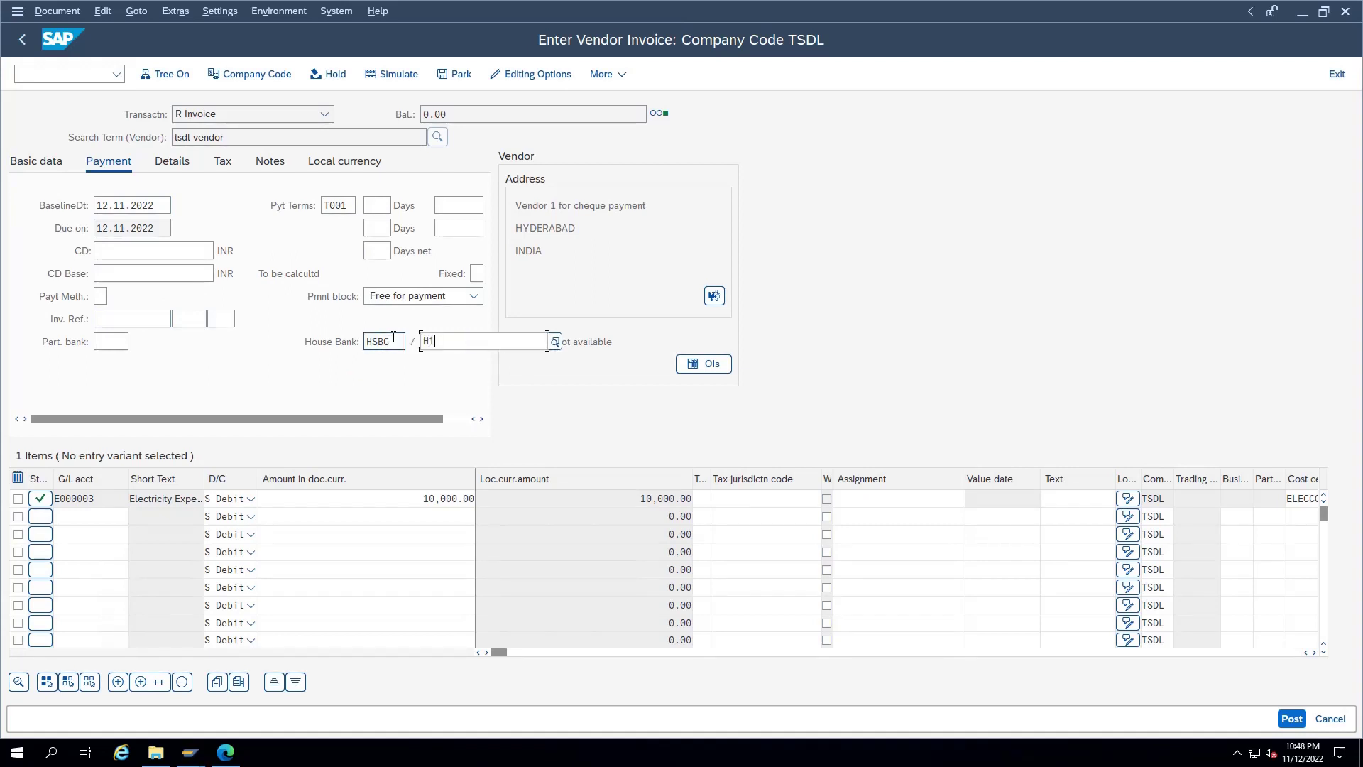
pyautogui.press('Return')
pyautogui.click(99, 296)
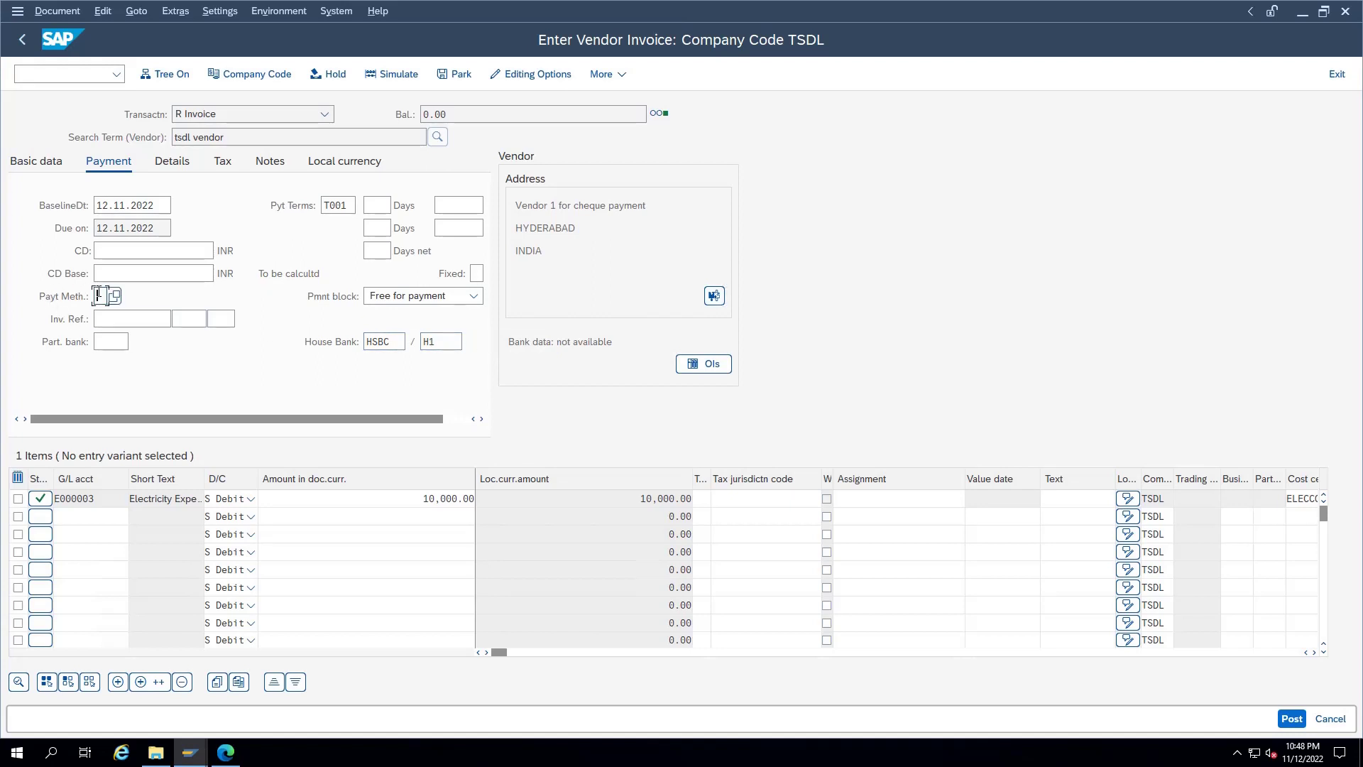
pyautogui.write('C')
pyautogui.press('Return')
pyautogui.press('Return')
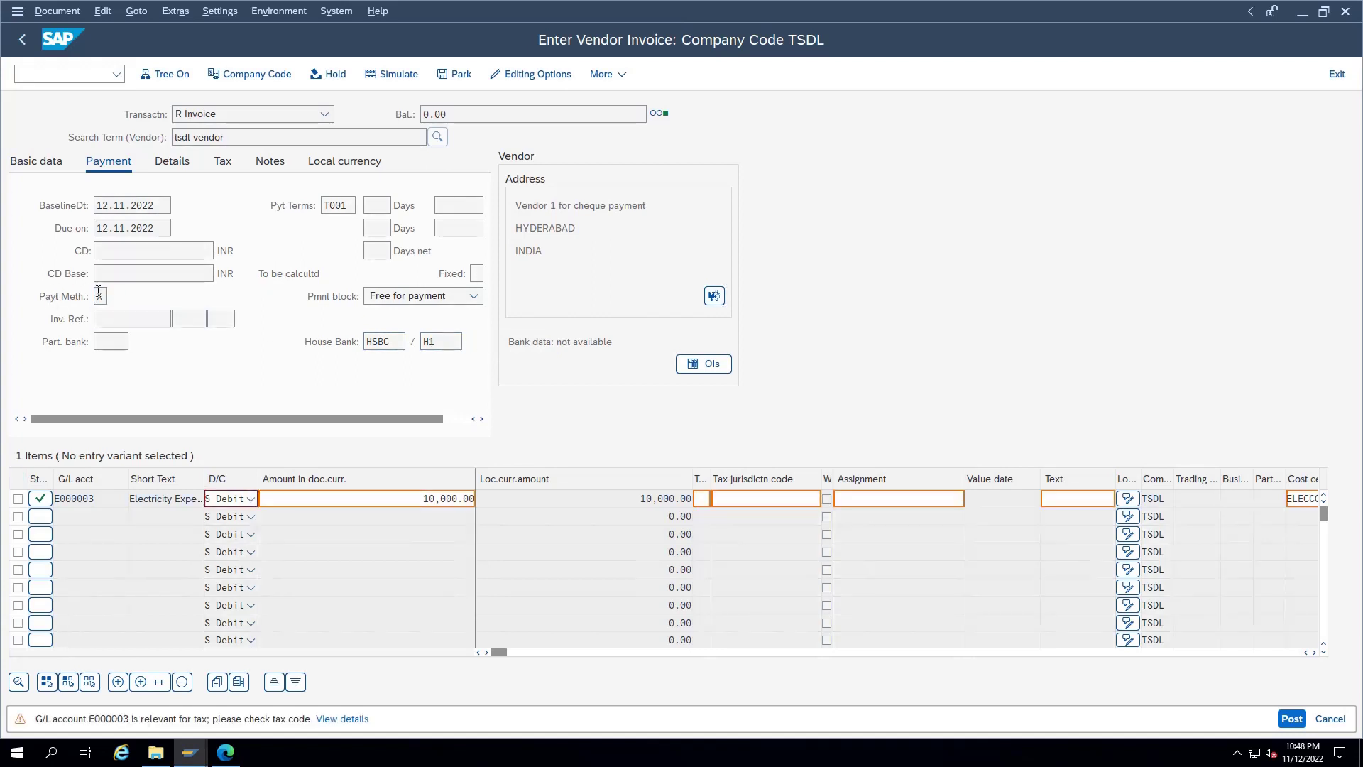
pyautogui.press('Return')
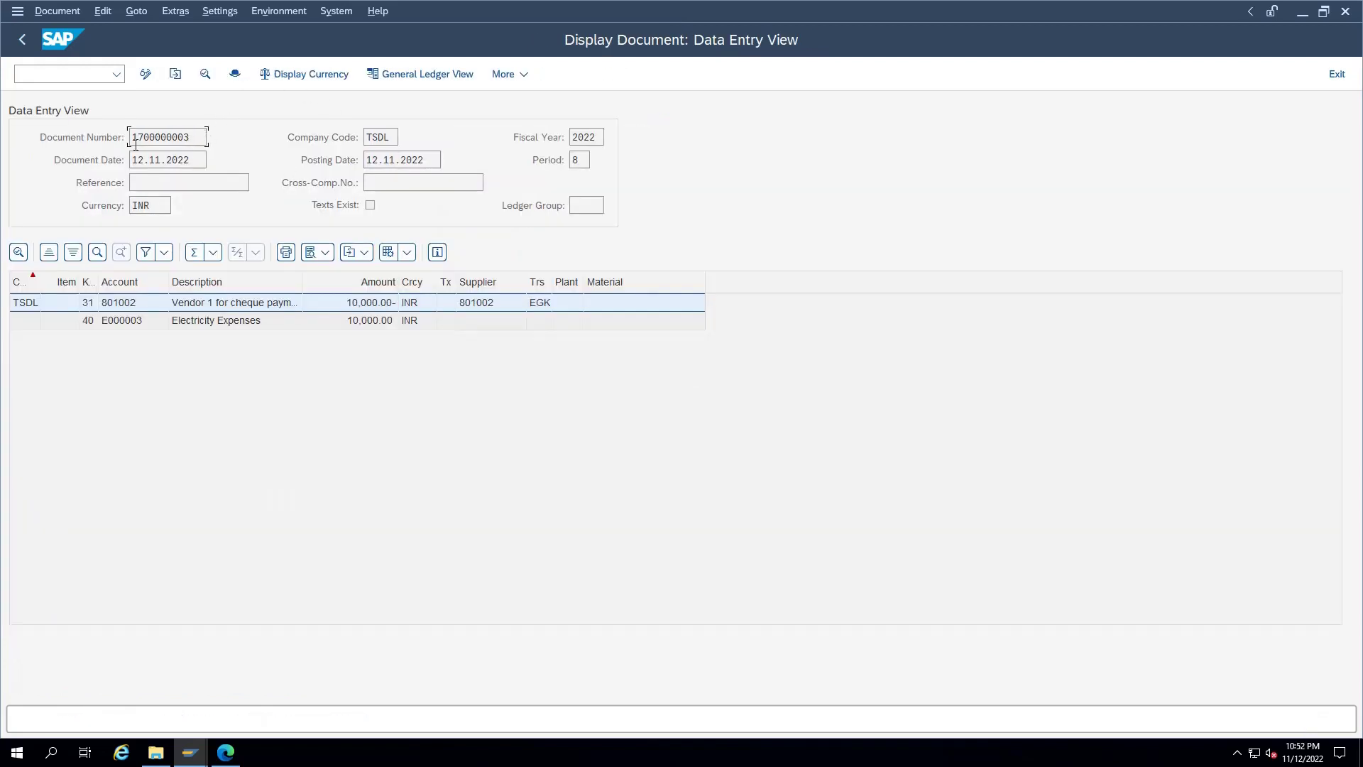
pyautogui.moveTo(189, 137); pyautogui.dragTo(112, 139)
pyautogui.hotkey('ctrl', 'c')
pyautogui.click(83, 71)
pyautogui.hotkey('ctrl', 'n')
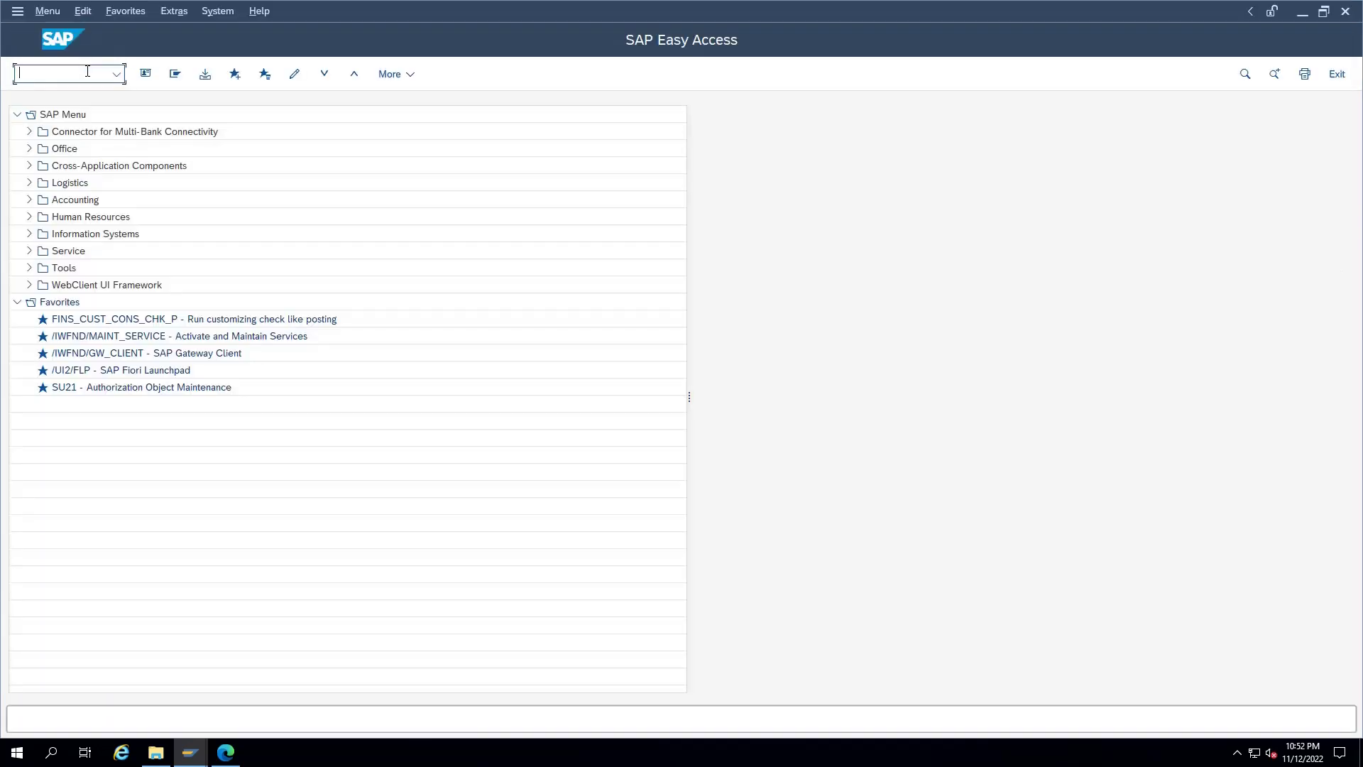
# Step: Start F110 with run date 12.11.2022 and identification CHQ1
pyautogui.write('f110')
pyautogui.press('Return')
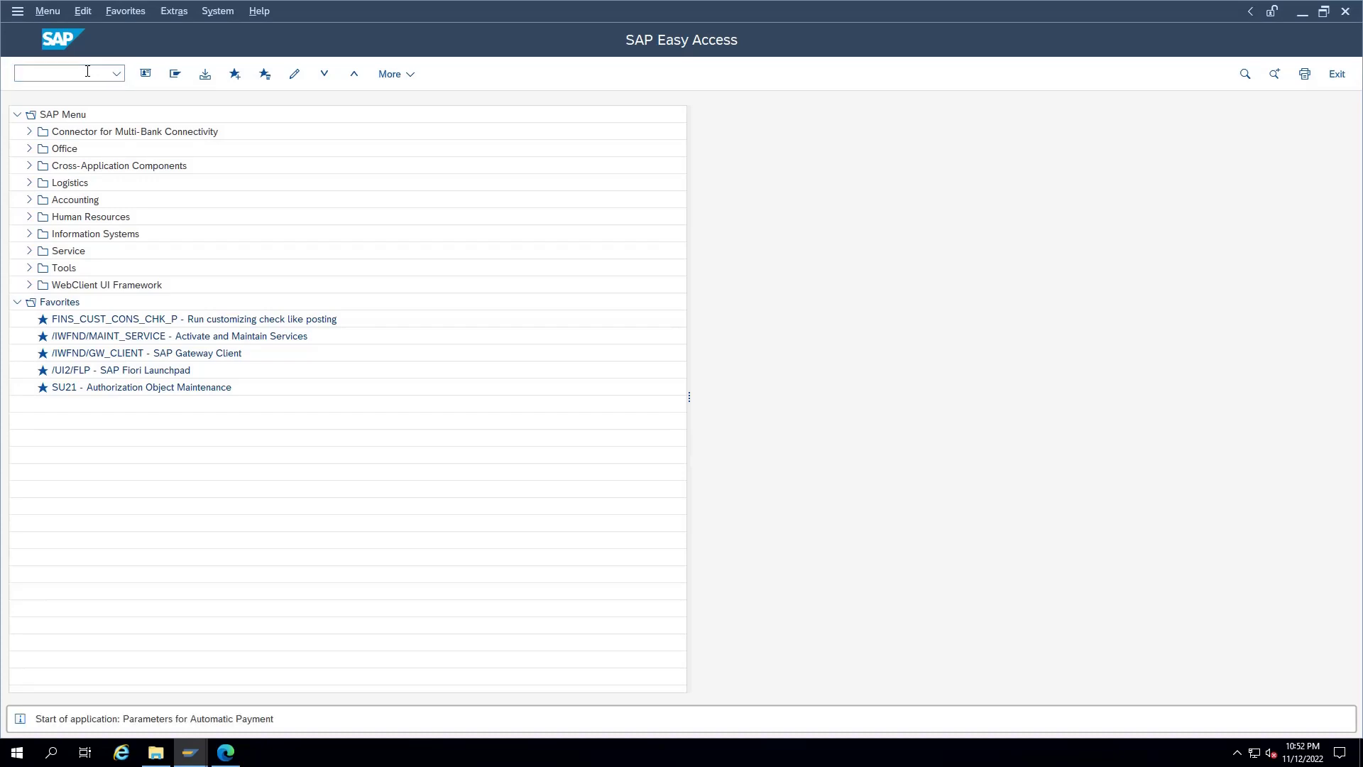
pyautogui.write('11')
pyautogui.press('BackSpace')
pyautogui.write('2112022')
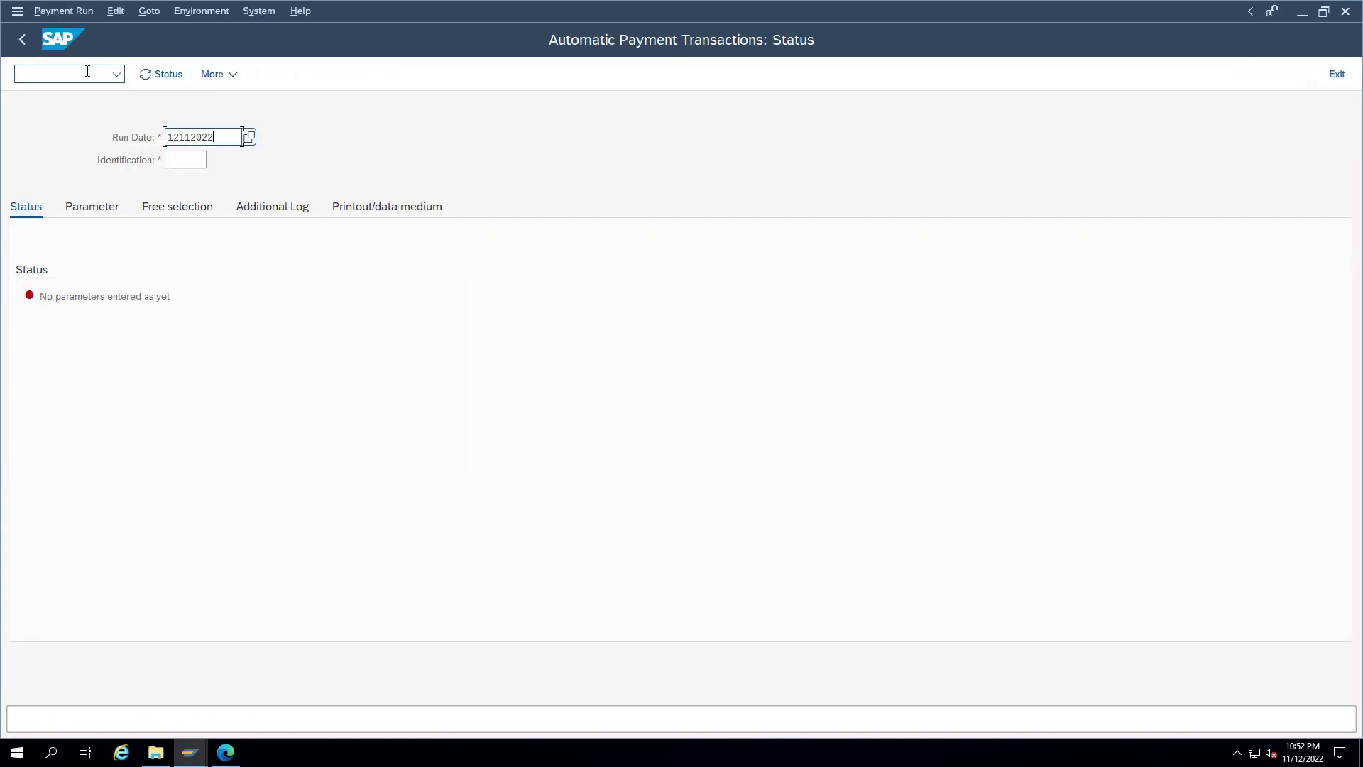
pyautogui.press('Tab')
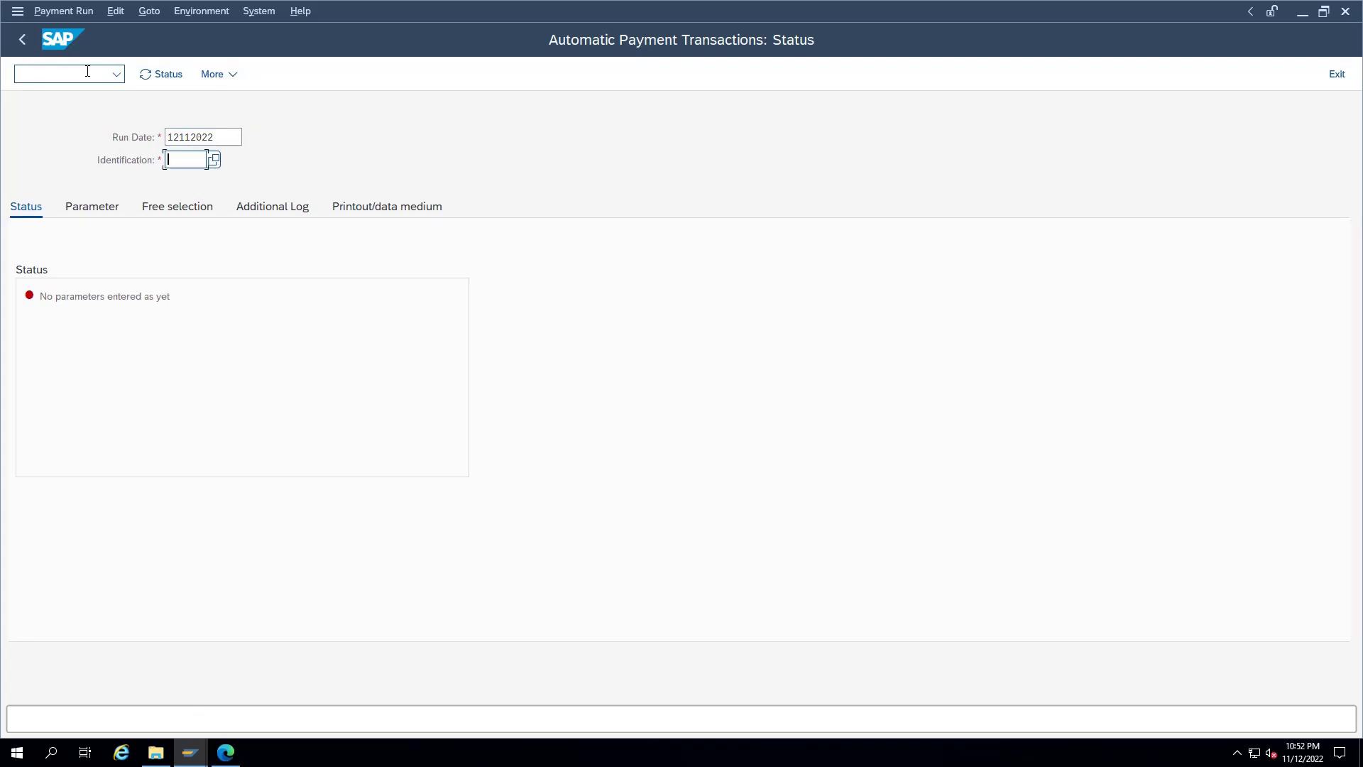
pyautogui.write('CHQ1')
pyautogui.press('Return')
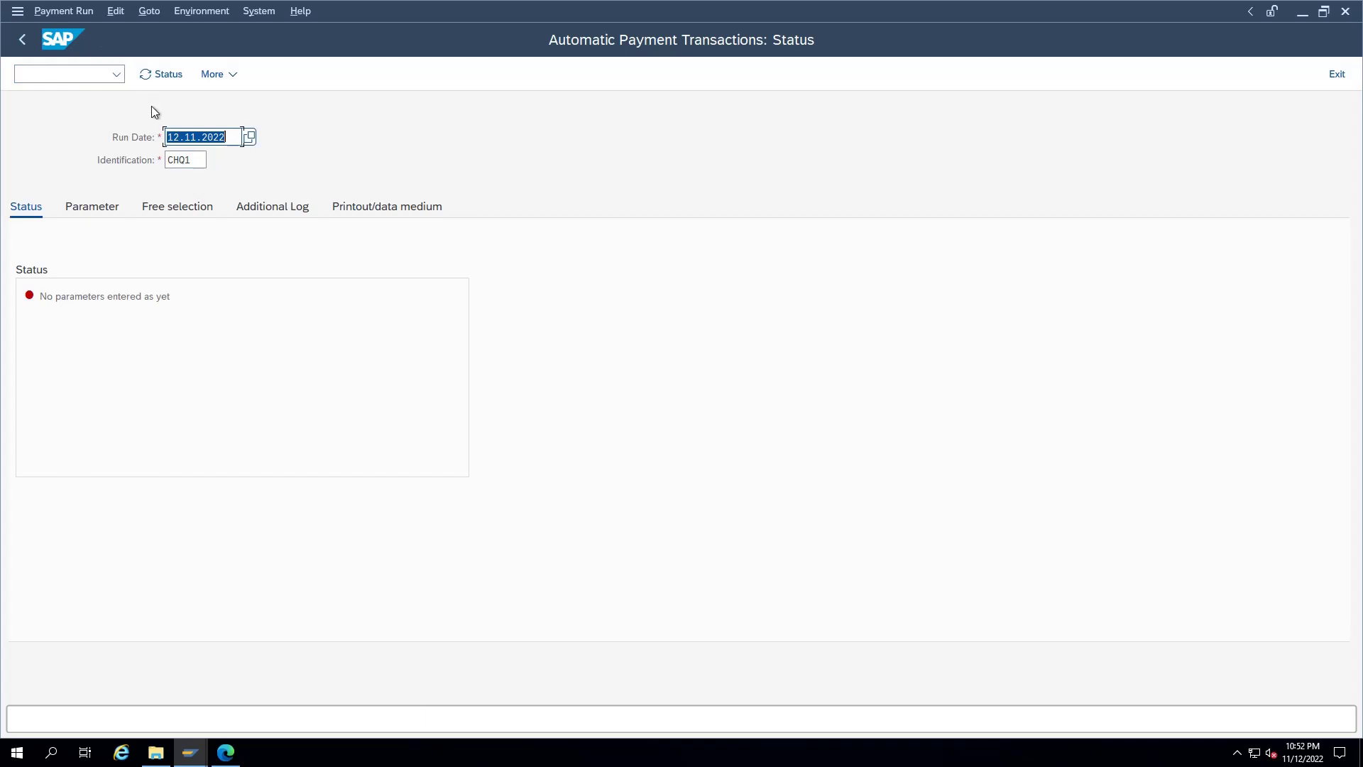
# Step: Set run parameters: company code TSDL, payment method X, next posting date 13.11.2022, supplier 801002
pyautogui.click(93, 206)
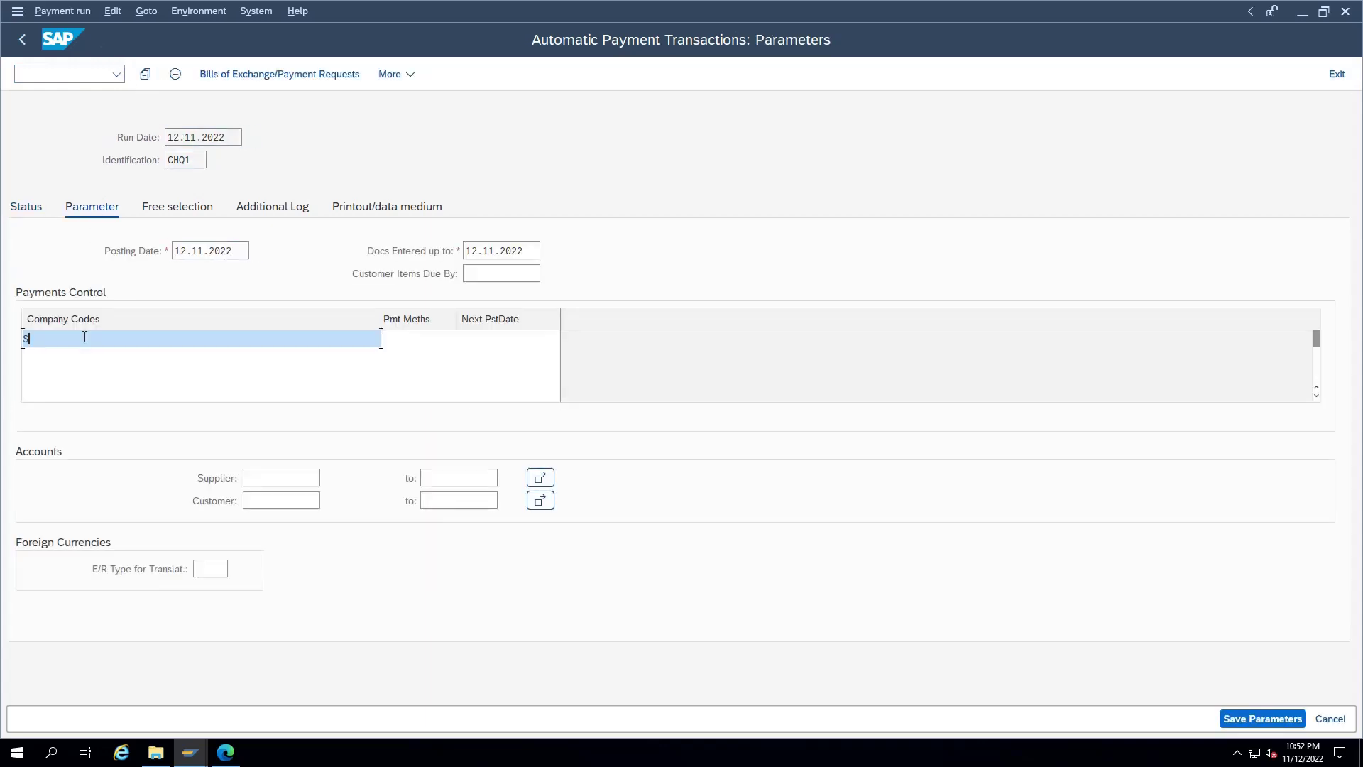
pyautogui.write('tsdl')
pyautogui.press('Tab')
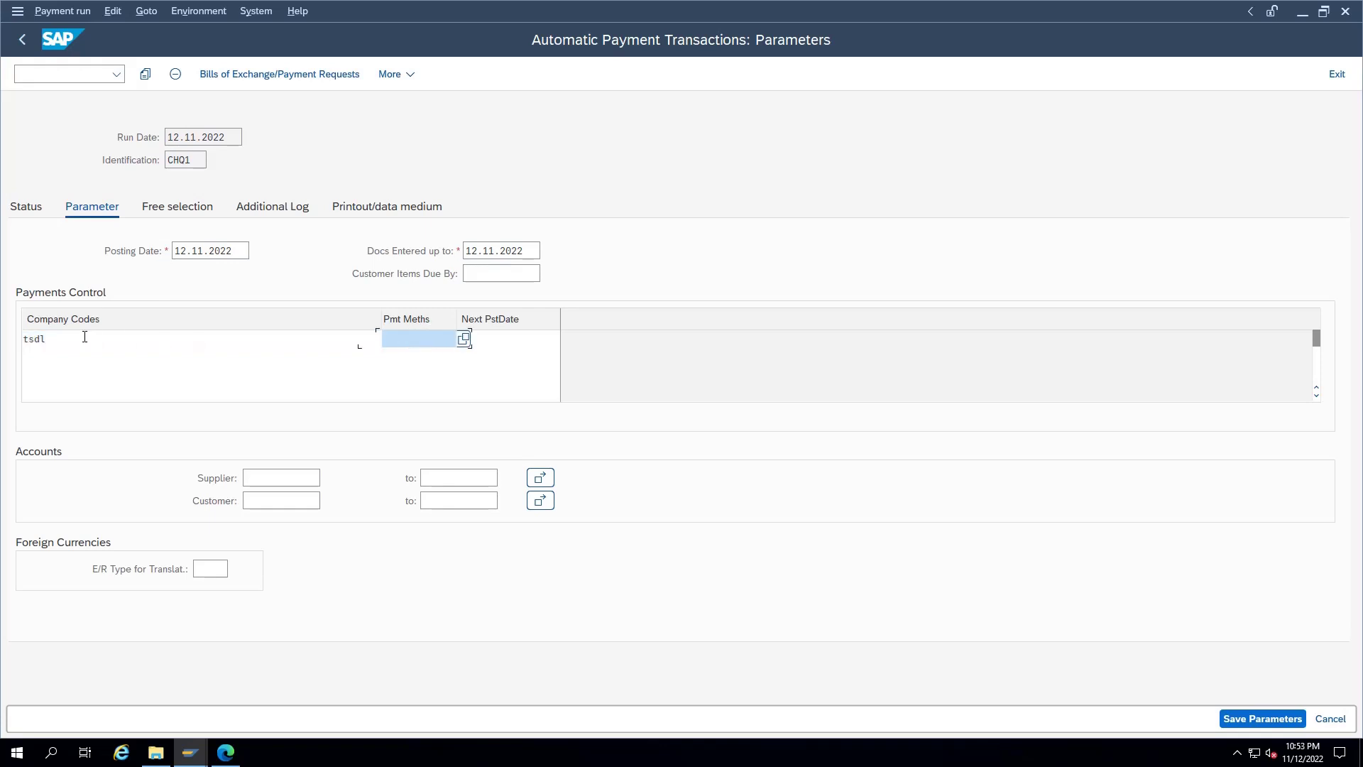
pyautogui.write('x')
pyautogui.press('Tab')
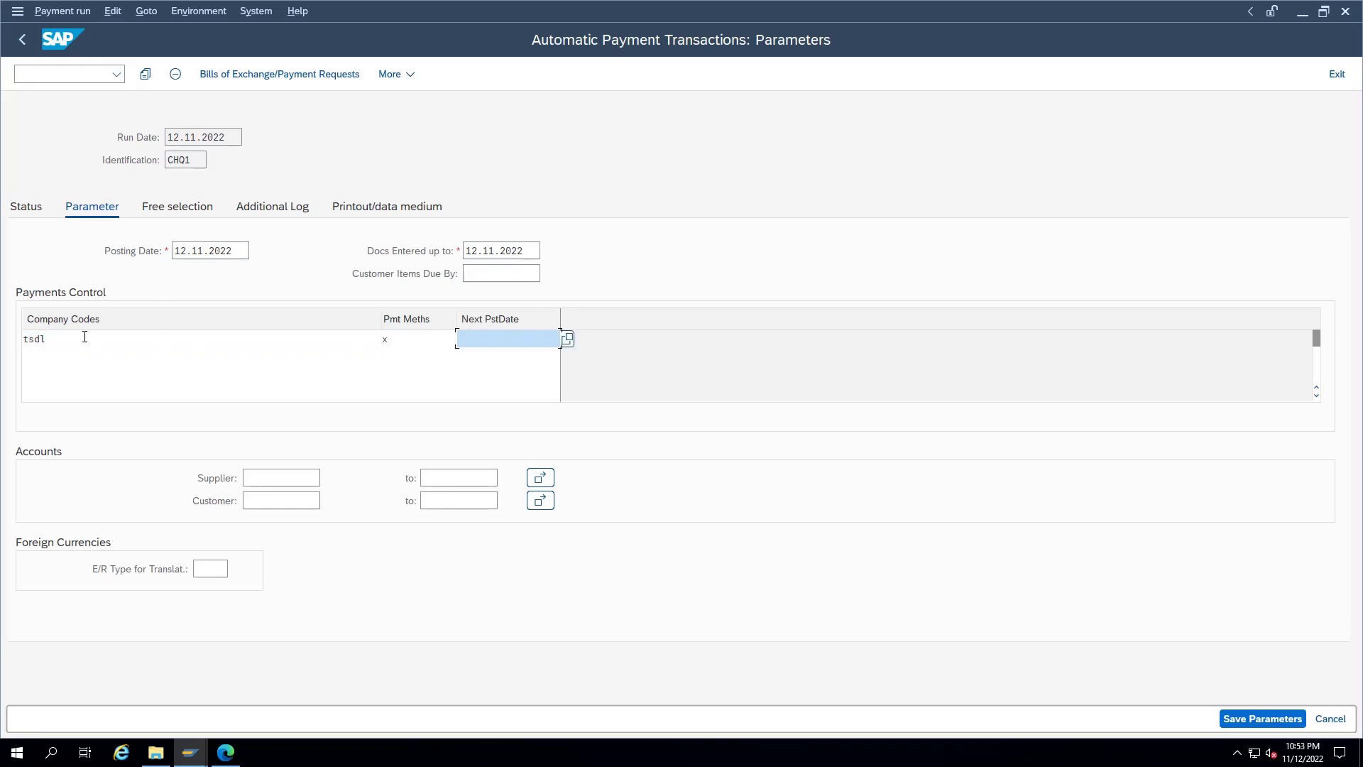
pyautogui.write('13112022')
pyautogui.click(272, 481)
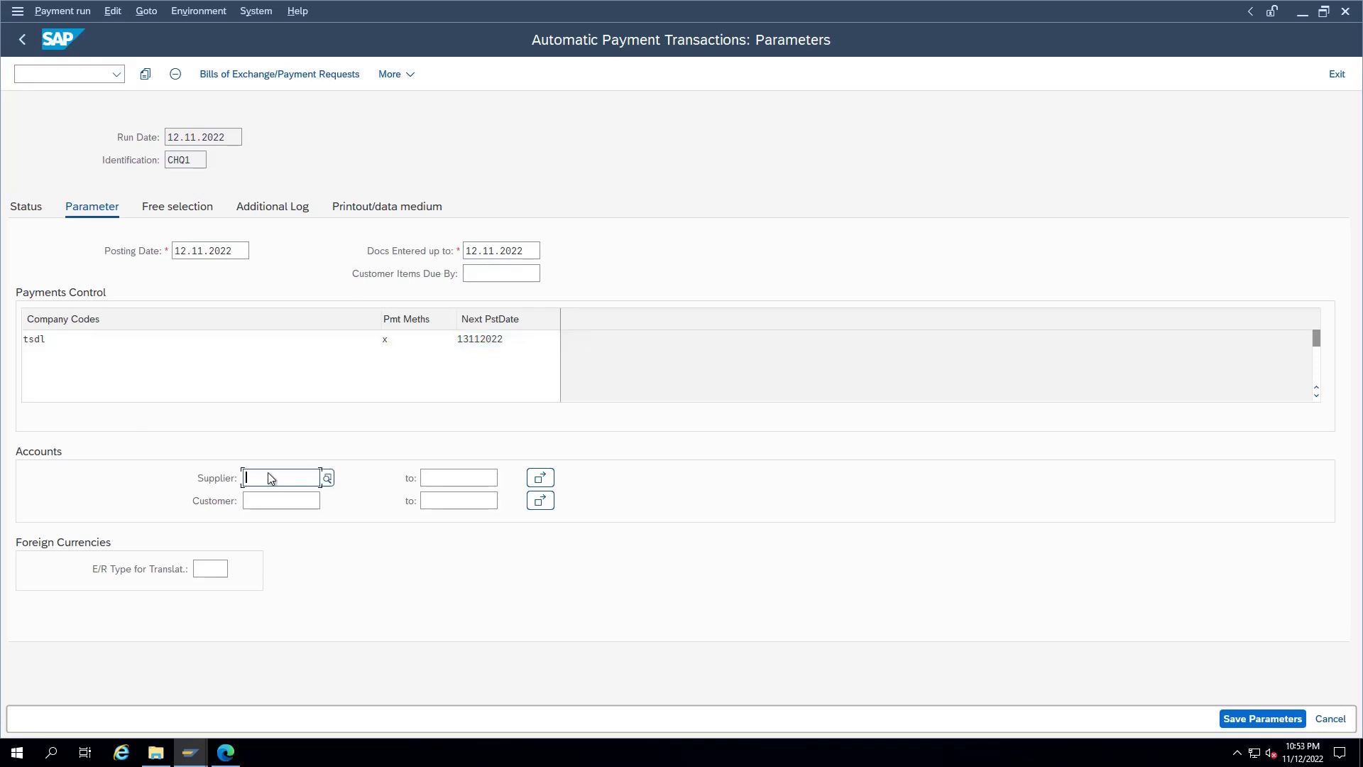
pyautogui.write('301002')
pyautogui.click(183, 208)
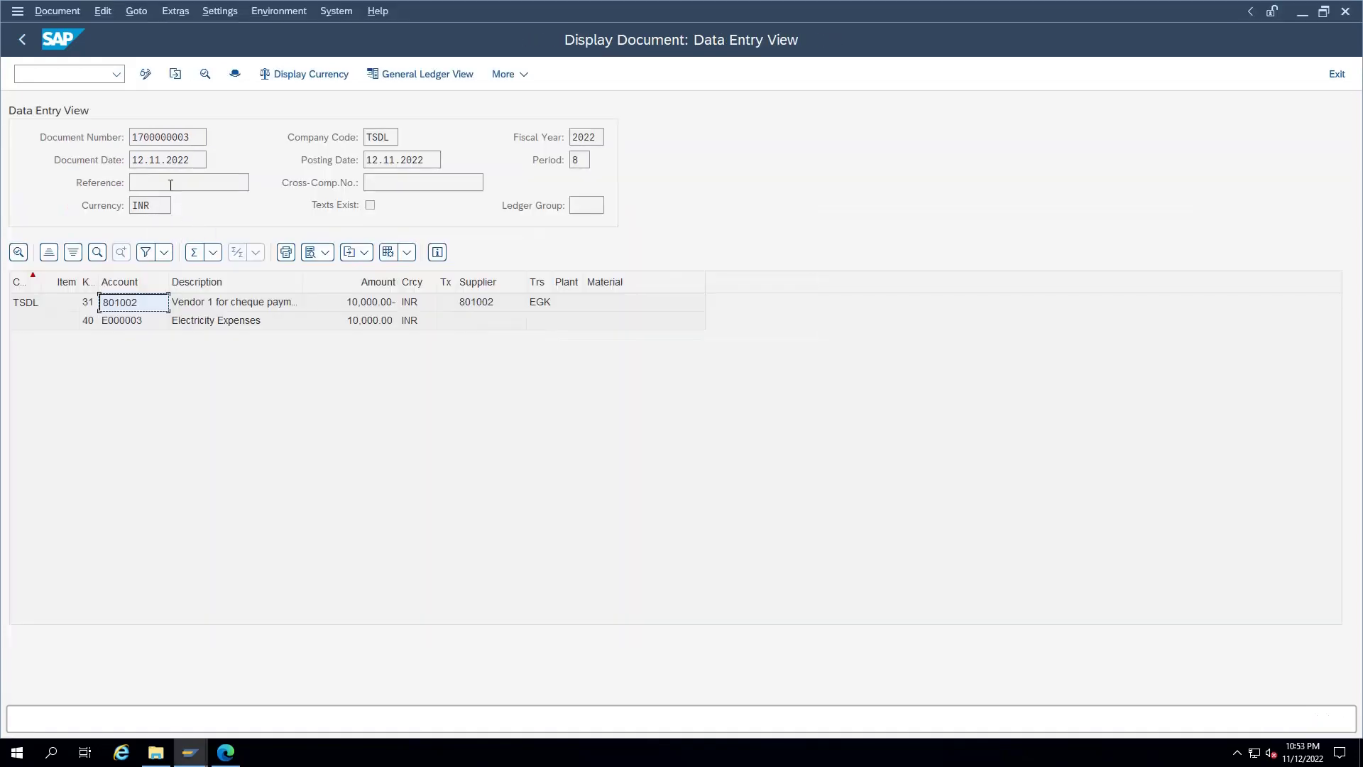
pyautogui.doubleClick(160, 137)
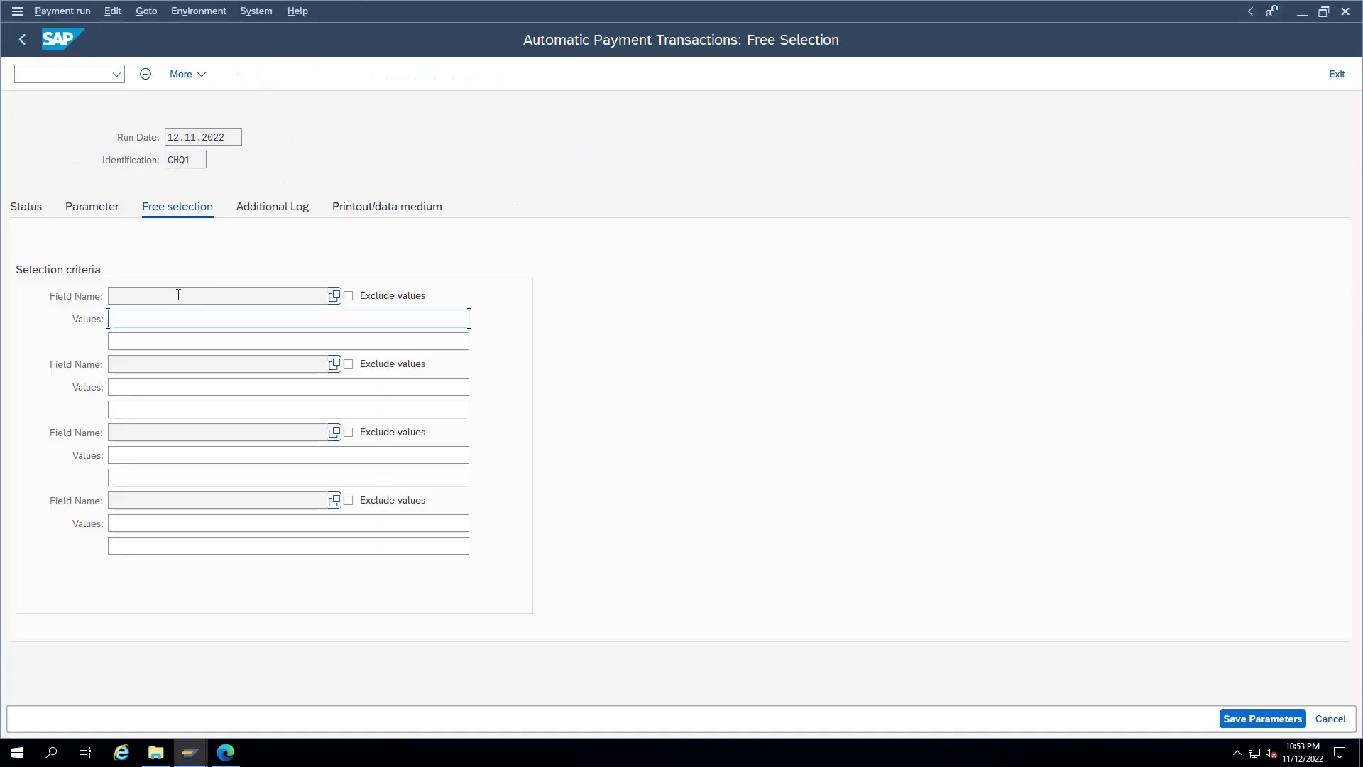
pyautogui.hotkey('ctrl', 'v')
pyautogui.click(334, 294)
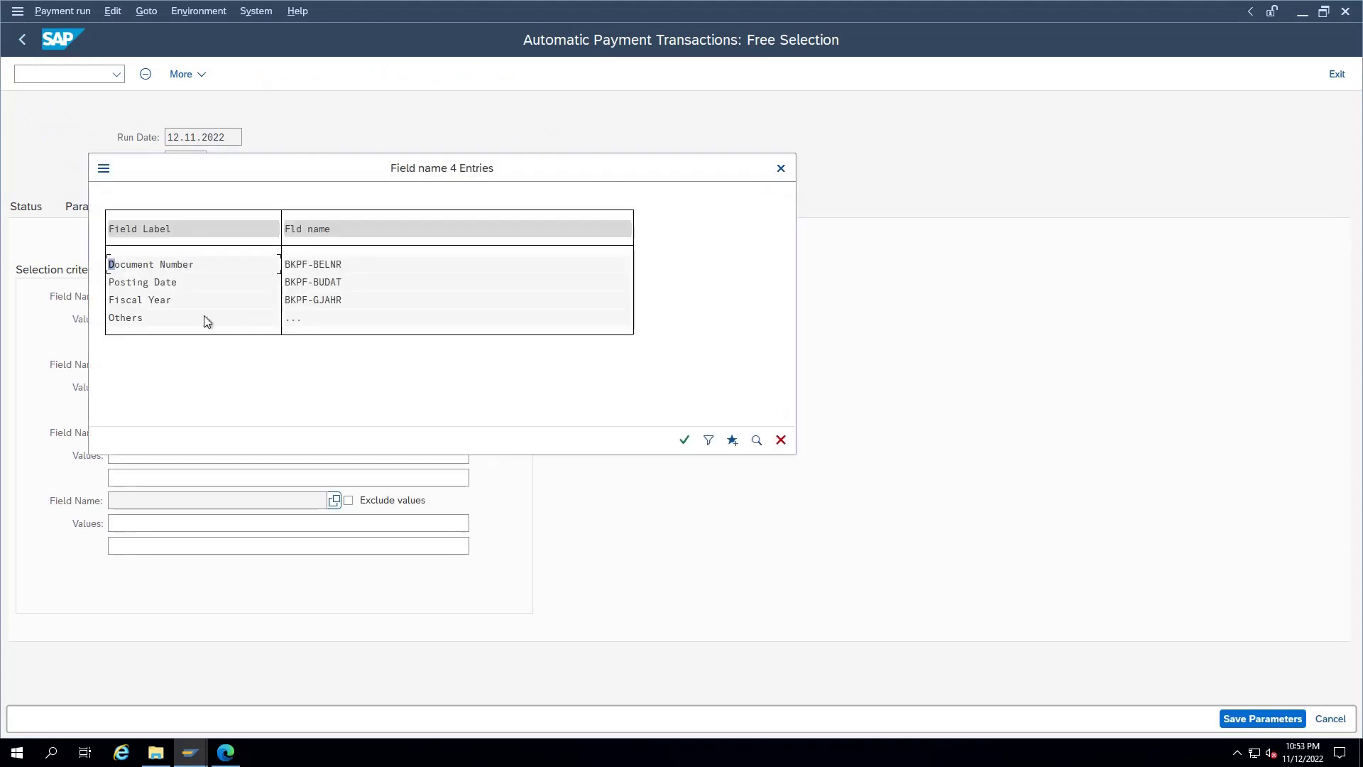
pyautogui.doubleClick(159, 264)
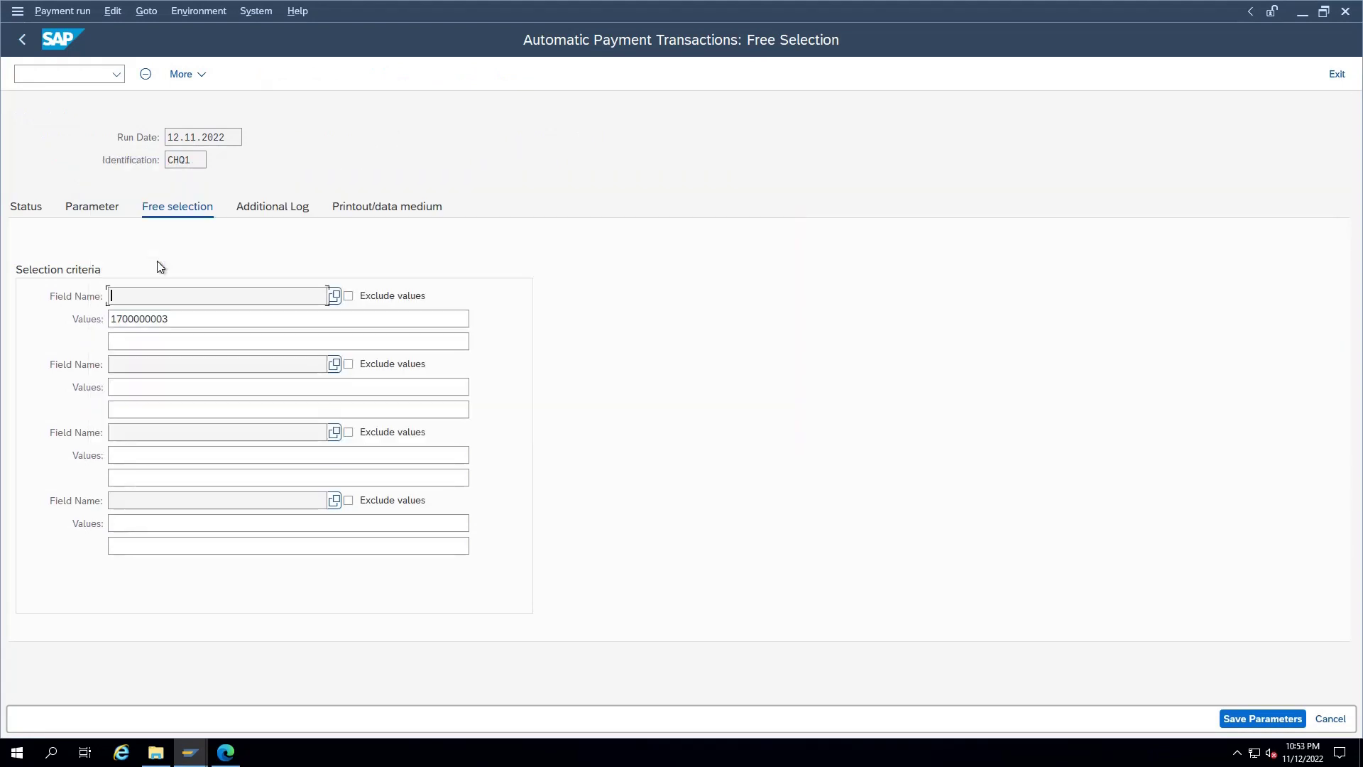
# Step: Log the due date check, payment method selection in all cases, and payment document line items
pyautogui.click(288, 210)
pyautogui.click(54, 296)
pyautogui.click(54, 318)
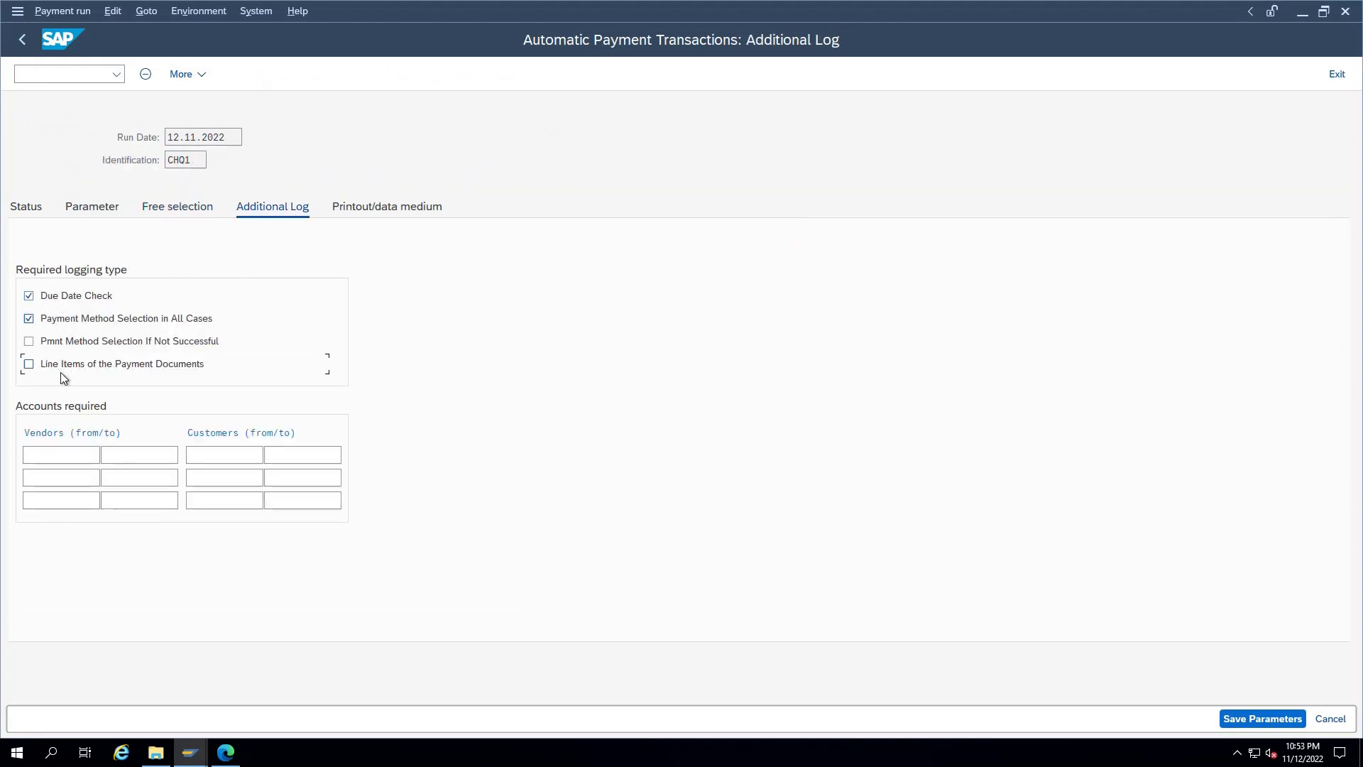
pyautogui.click(61, 365)
# Step: Assign variant TSDL to print program RFFOUS_C in the printout settings
pyautogui.click(362, 211)
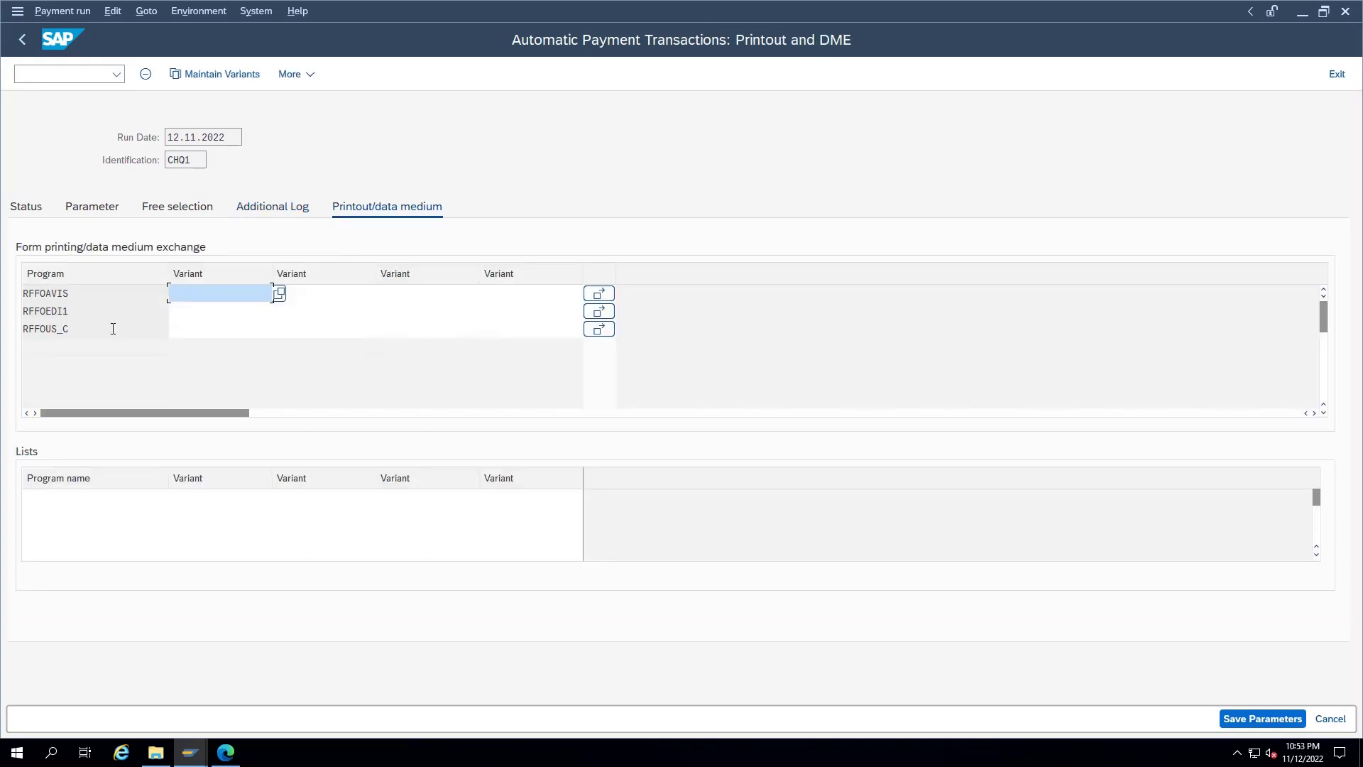
pyautogui.moveTo(113, 329); pyautogui.dragTo(7, 328)
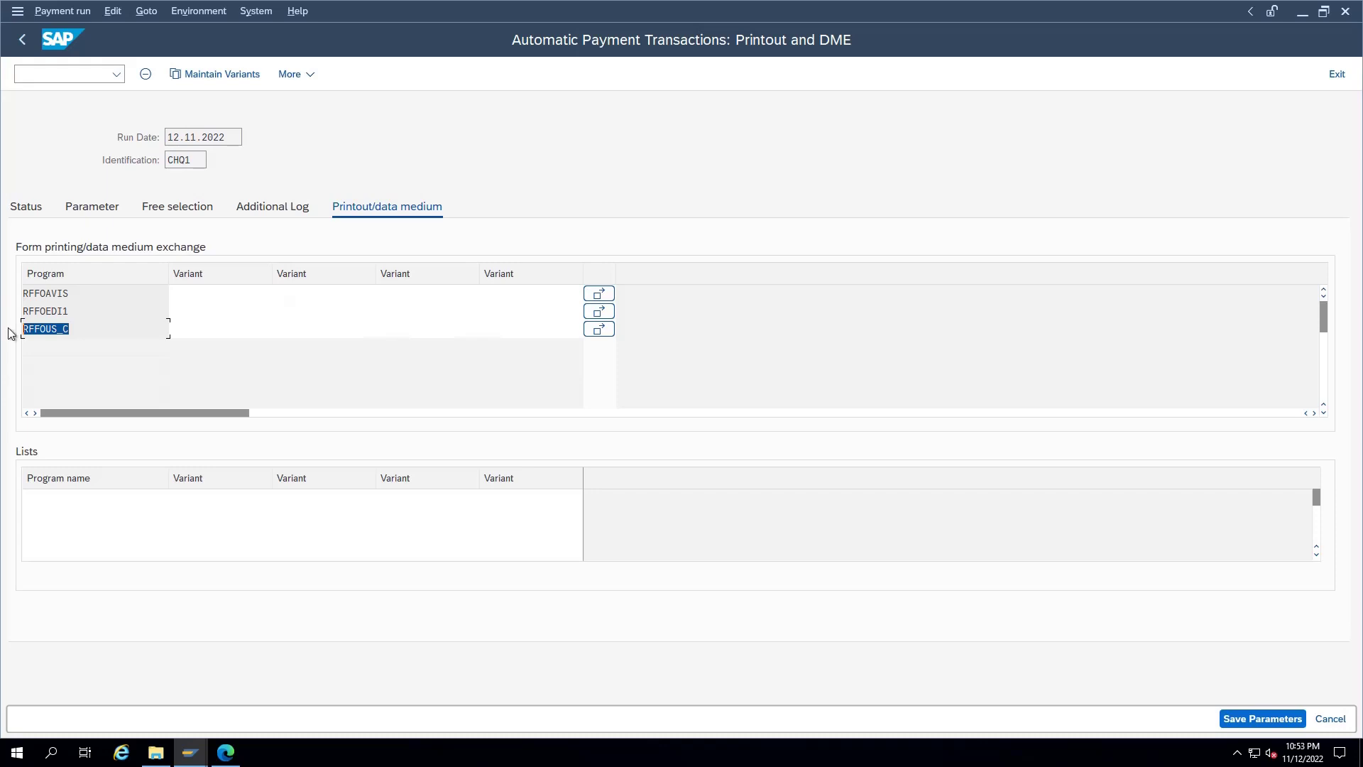
pyautogui.click(186, 332)
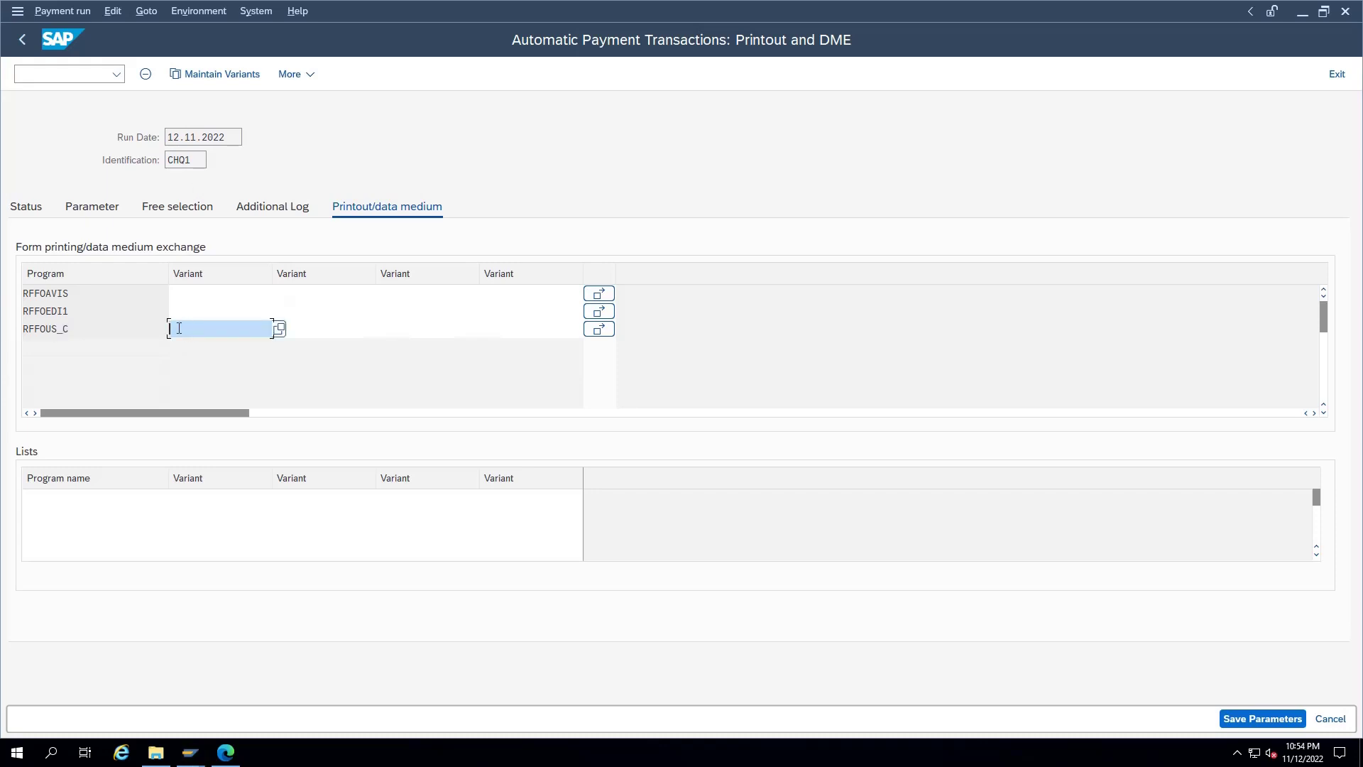
pyautogui.click(179, 328)
# Step: Fill variant TSDL with run date 11122022, identification CHQ1, company code TSDL and payment method X
pyautogui.write('TSDL')
pyautogui.click(235, 78)
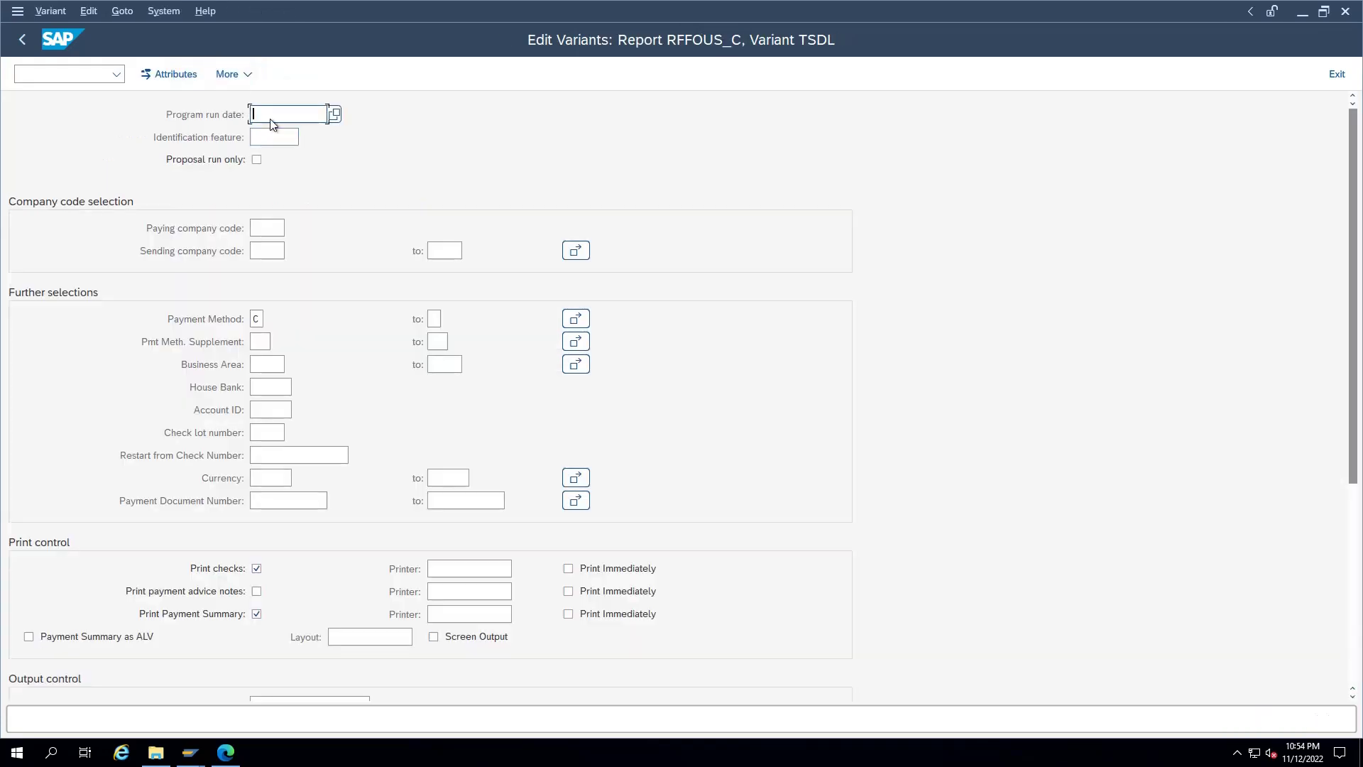
pyautogui.write('11122022')
pyautogui.press('Tab')
pyautogui.write('CHQ1')
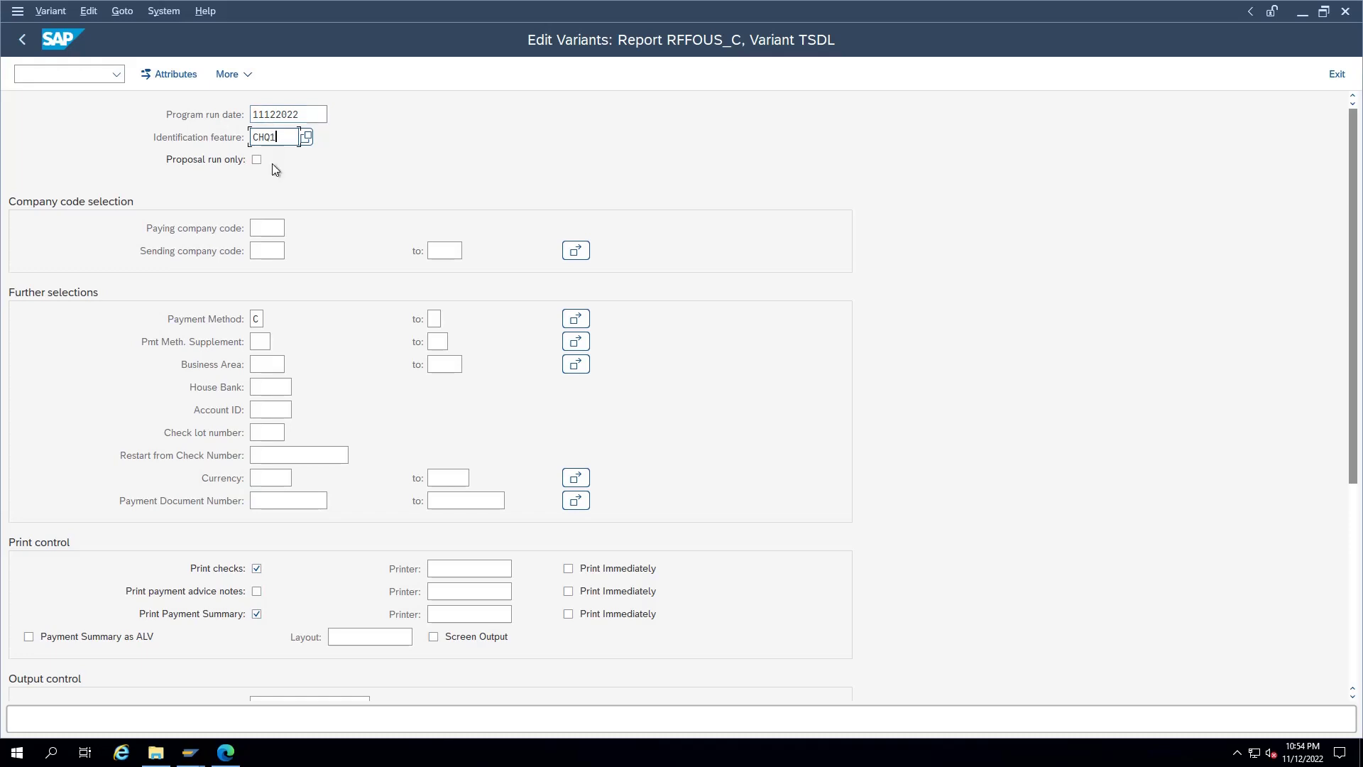
pyautogui.click(274, 227)
pyautogui.write('TSDL')
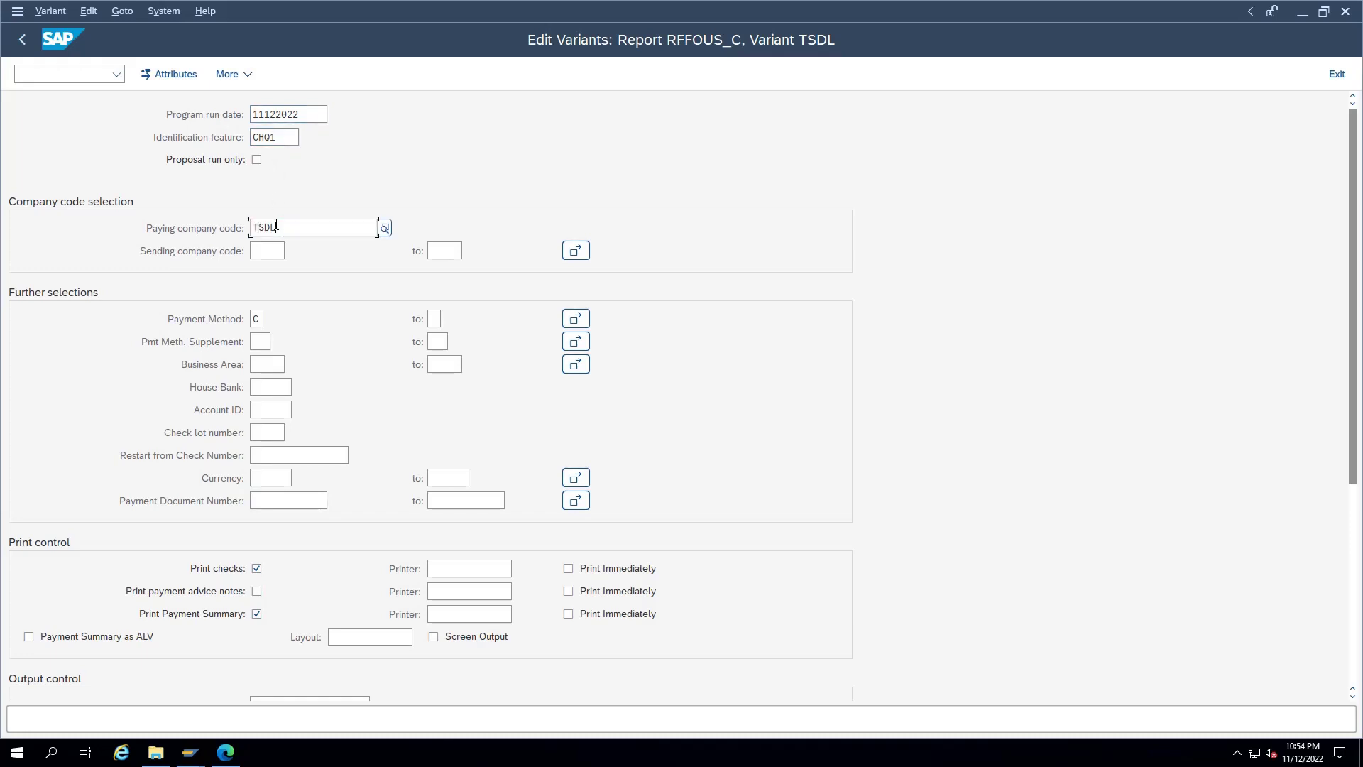
pyautogui.click(260, 319)
pyautogui.write('X')
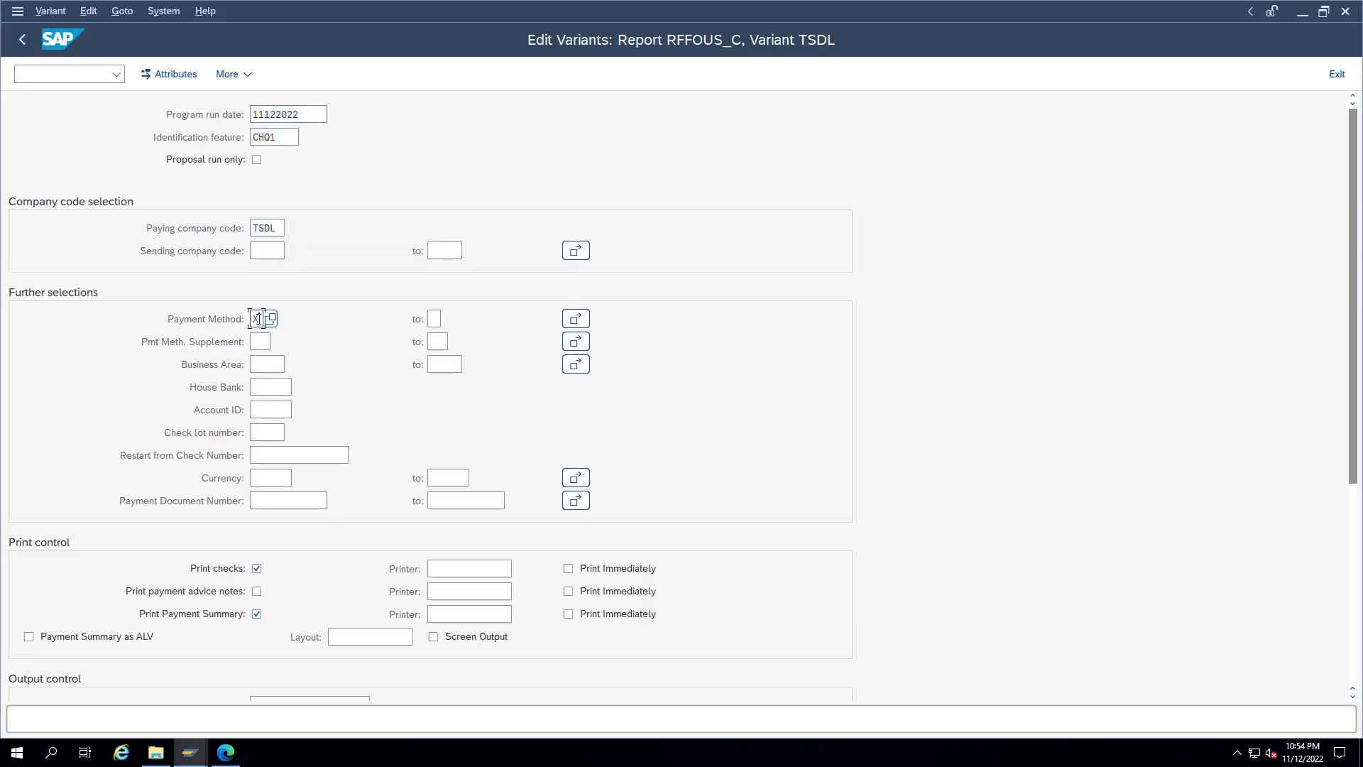
# Step: Enter house bank HSBC, account ID H1 and cheque lot 1 in the variant
pyautogui.click(267, 388)
pyautogui.write('HSBC')
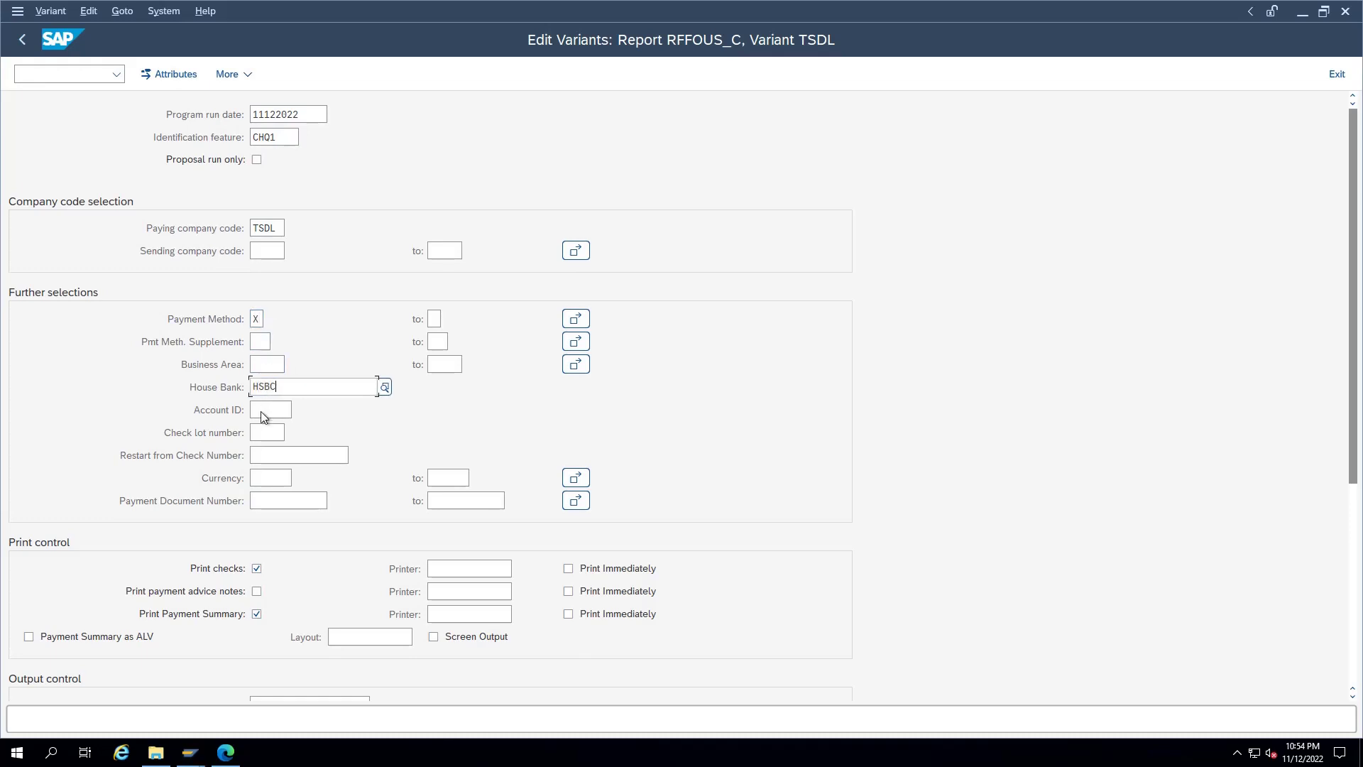
pyautogui.click(266, 412)
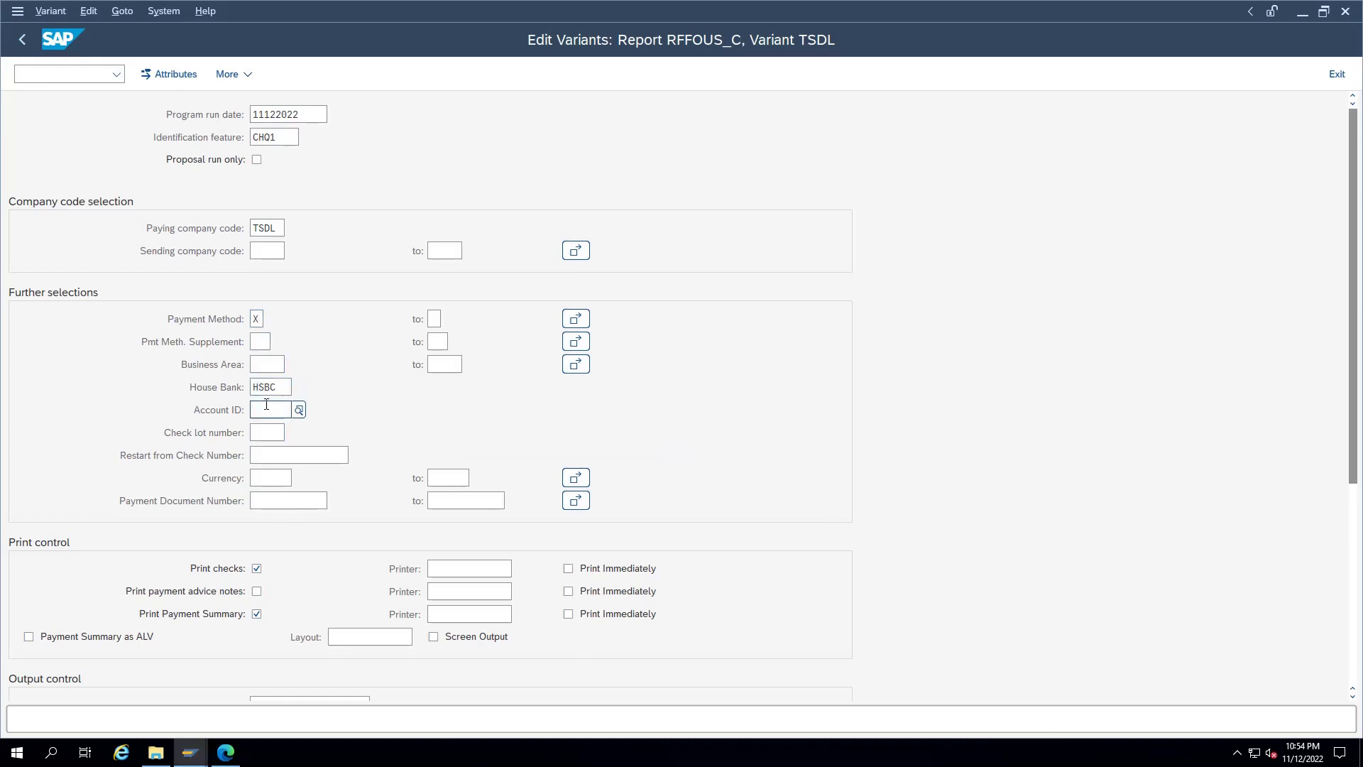
pyautogui.write('H1')
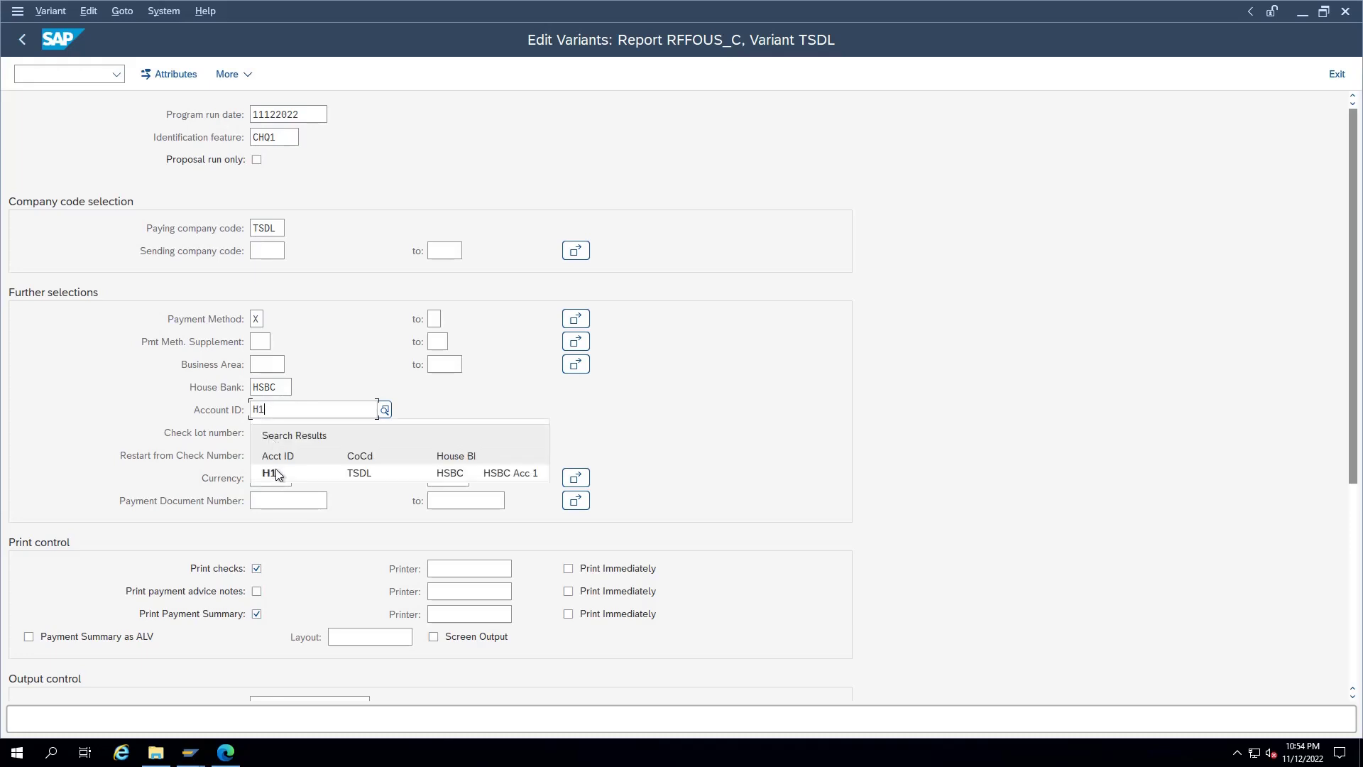
pyautogui.click(276, 474)
pyautogui.click(270, 432)
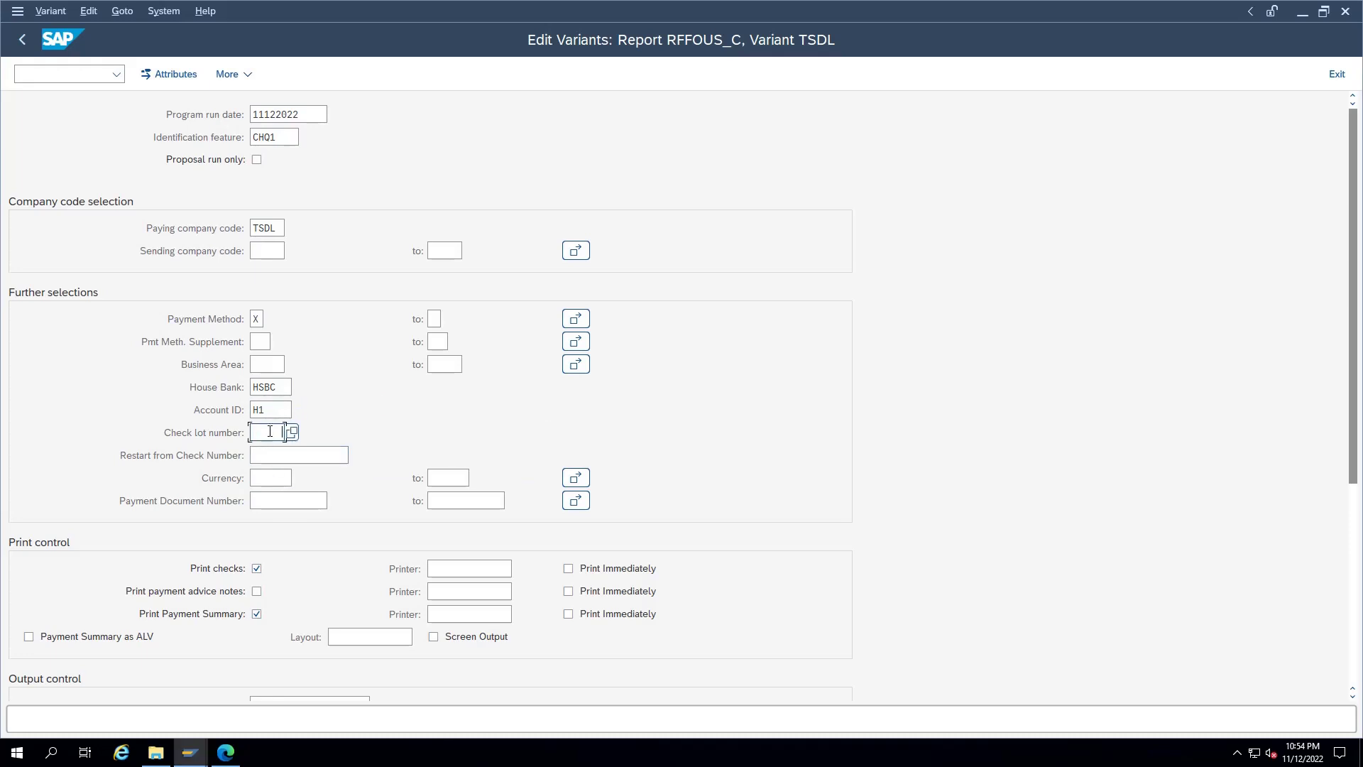
pyautogui.doubleClick(270, 431)
# Step: Output the payment summary as an ALV list and save the variant with description 'TSDL CHeque'
pyautogui.scroll(-1, 71, 627)
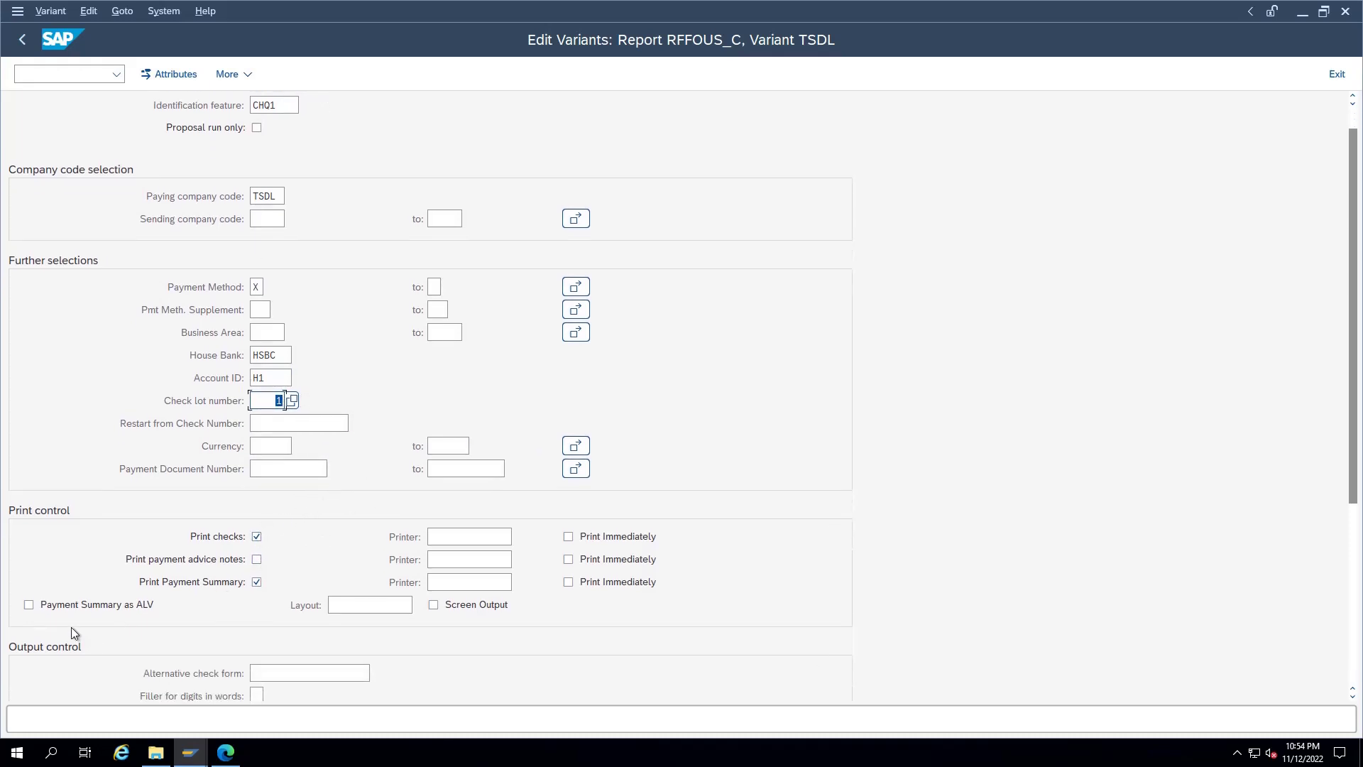
pyautogui.click(49, 607)
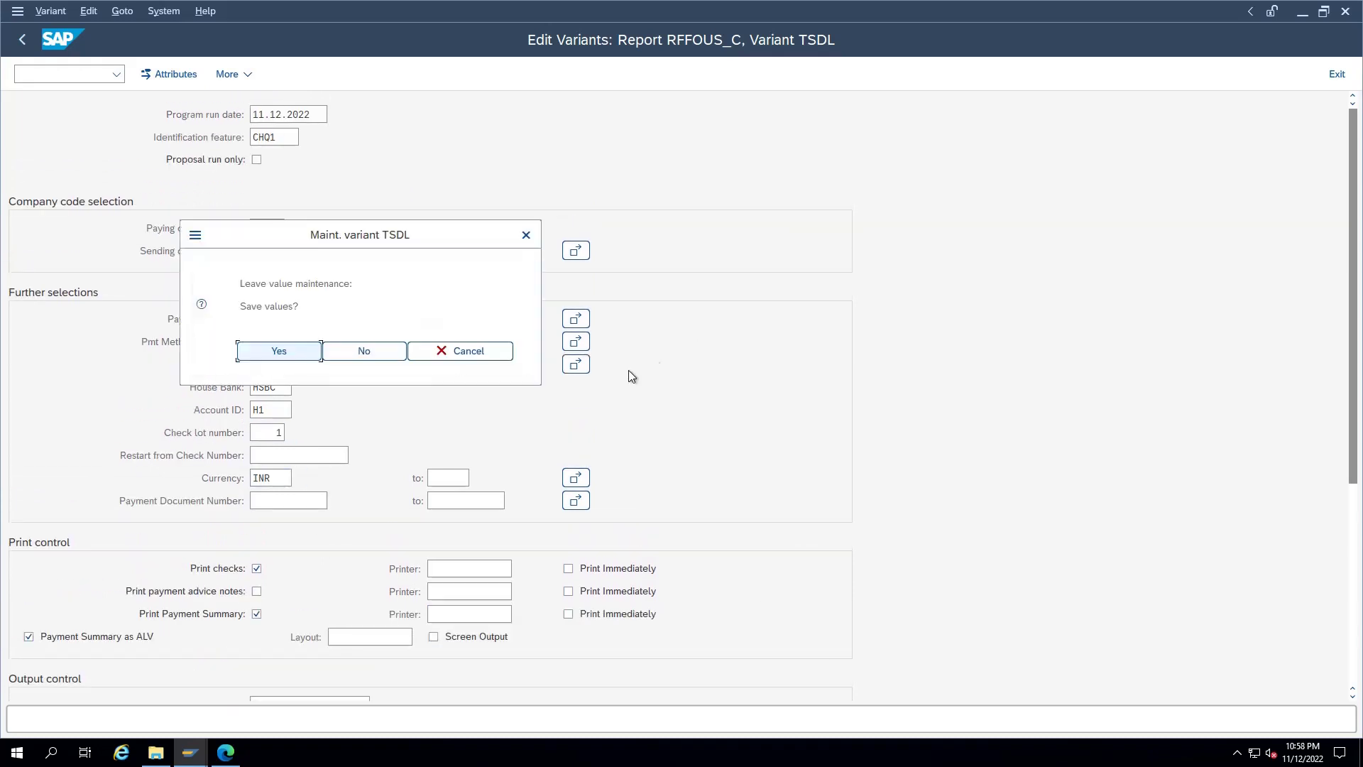
pyautogui.click(257, 354)
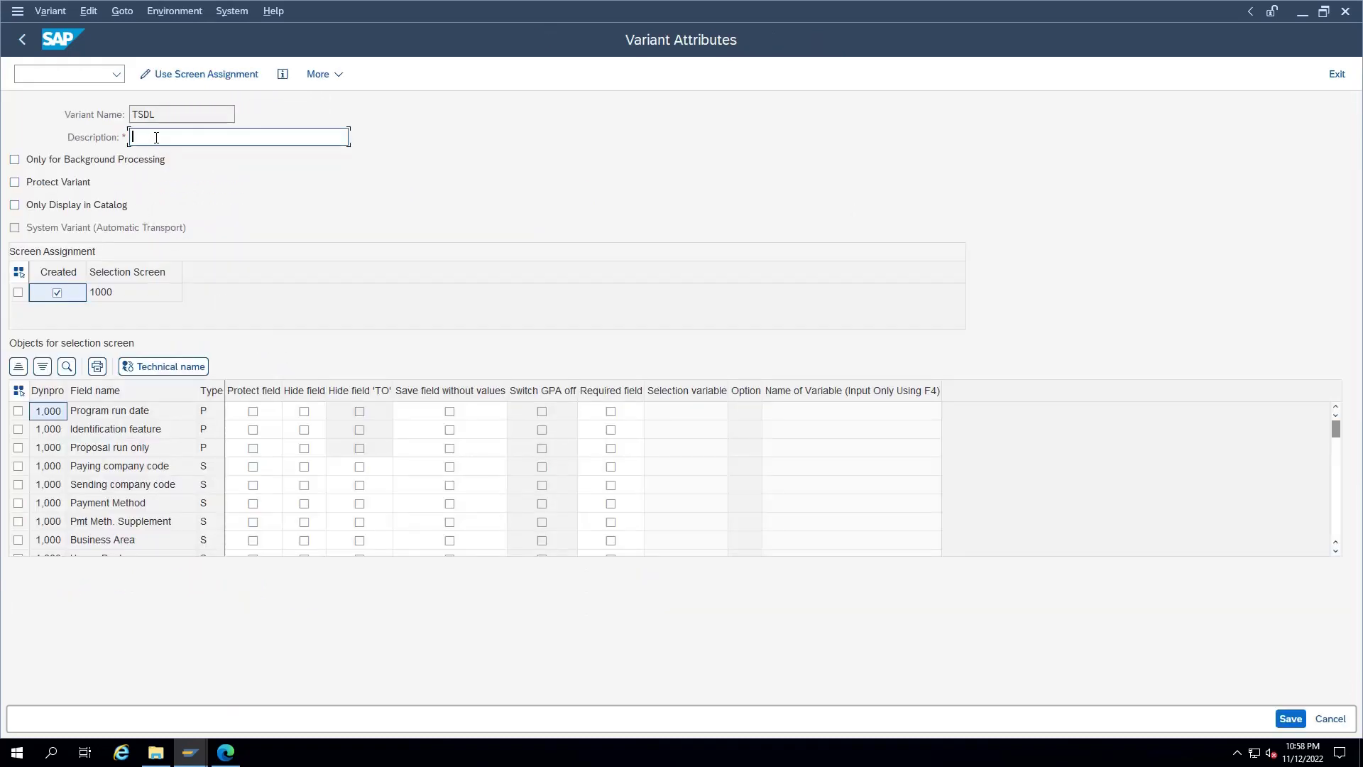
pyautogui.write('TSDL CHeque')
pyautogui.press('Return')
pyautogui.hotkey('ctrl', 's')
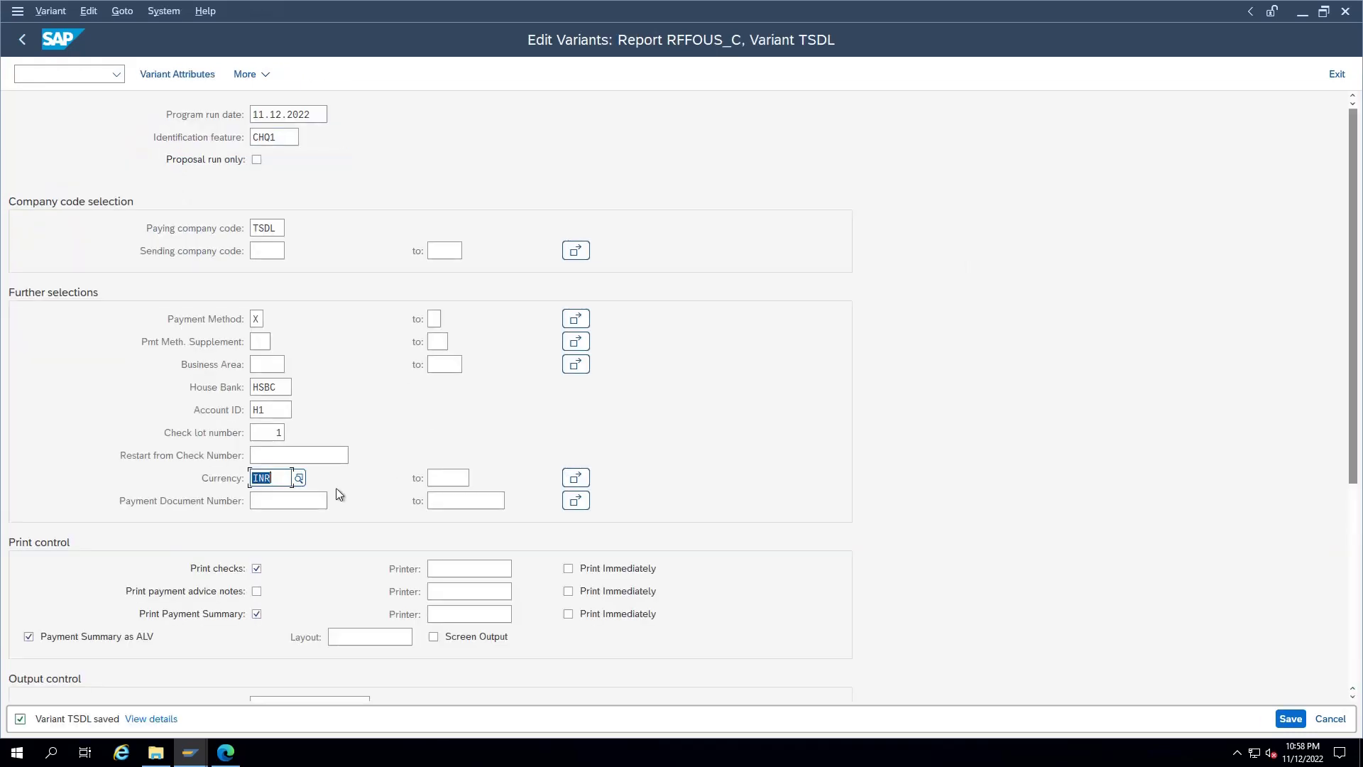
pyautogui.press('F3')
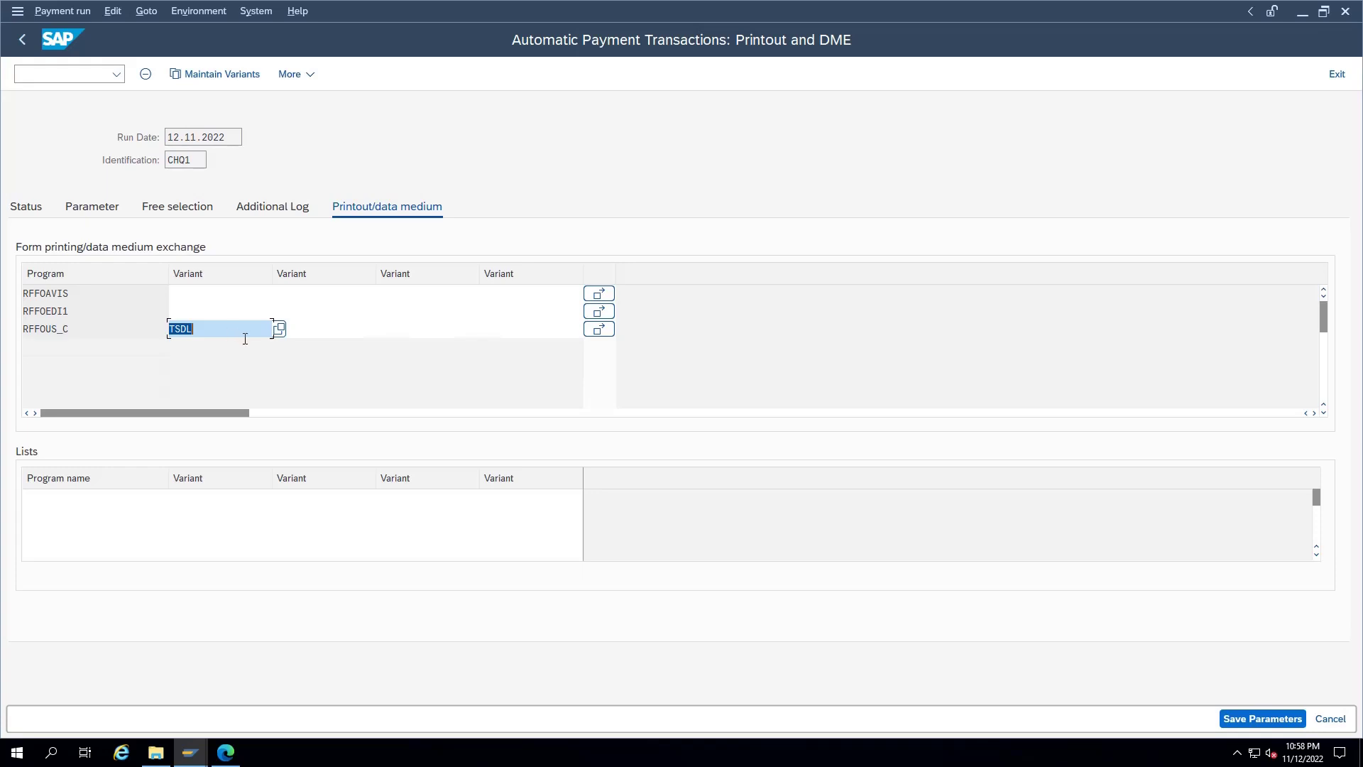
# Step: Save the CHQ1 parameters and schedule the payment proposal to start immediately, refreshing its status
pyautogui.hotkey('ctrl', 's')
pyautogui.click(39, 219)
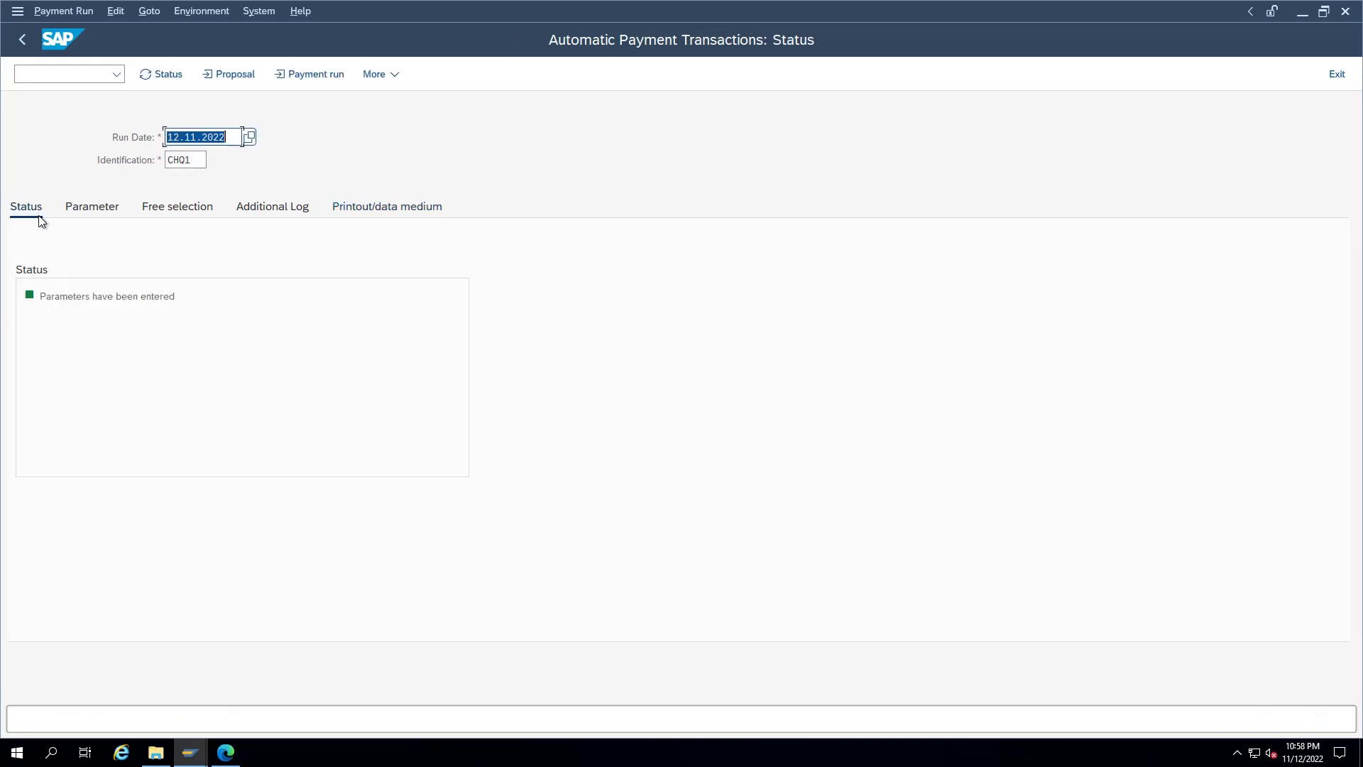
pyautogui.click(235, 75)
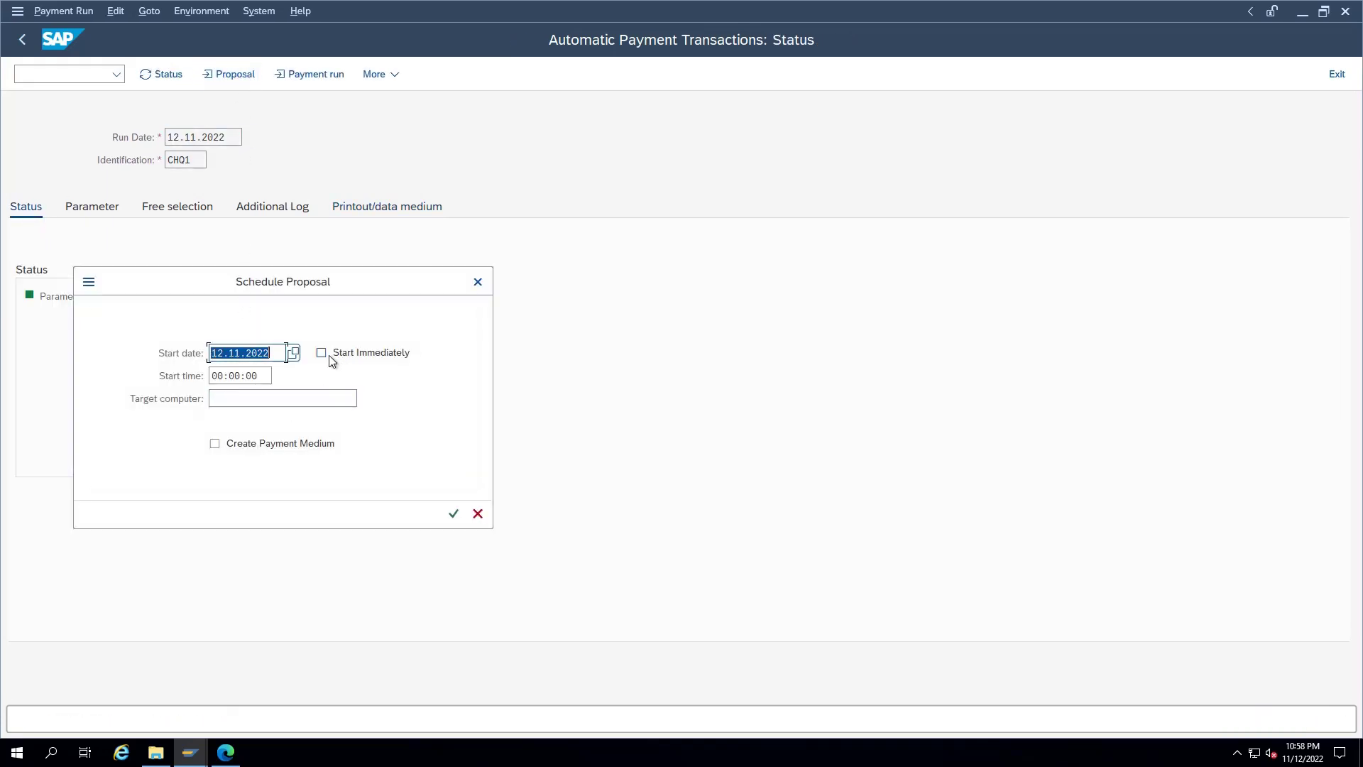
pyautogui.click(322, 353)
pyautogui.click(454, 514)
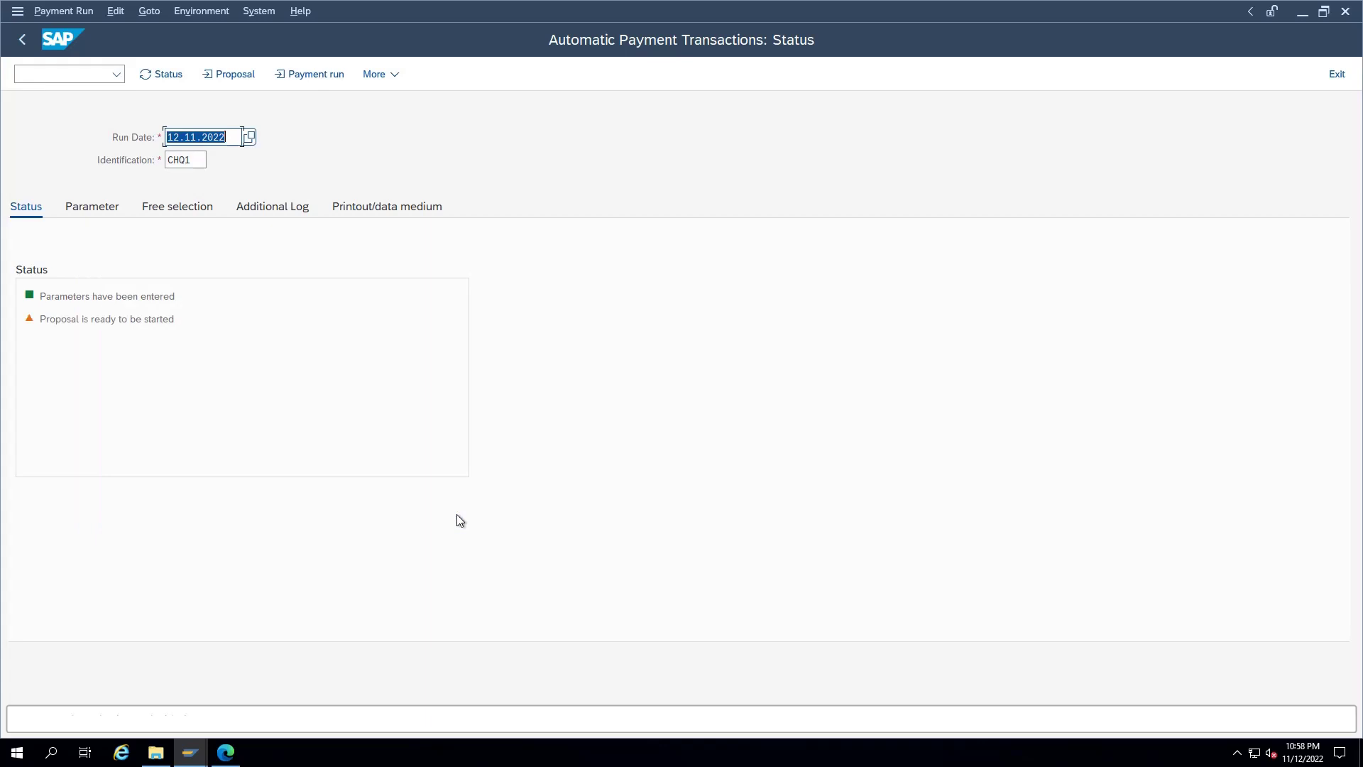
pyautogui.click(171, 74)
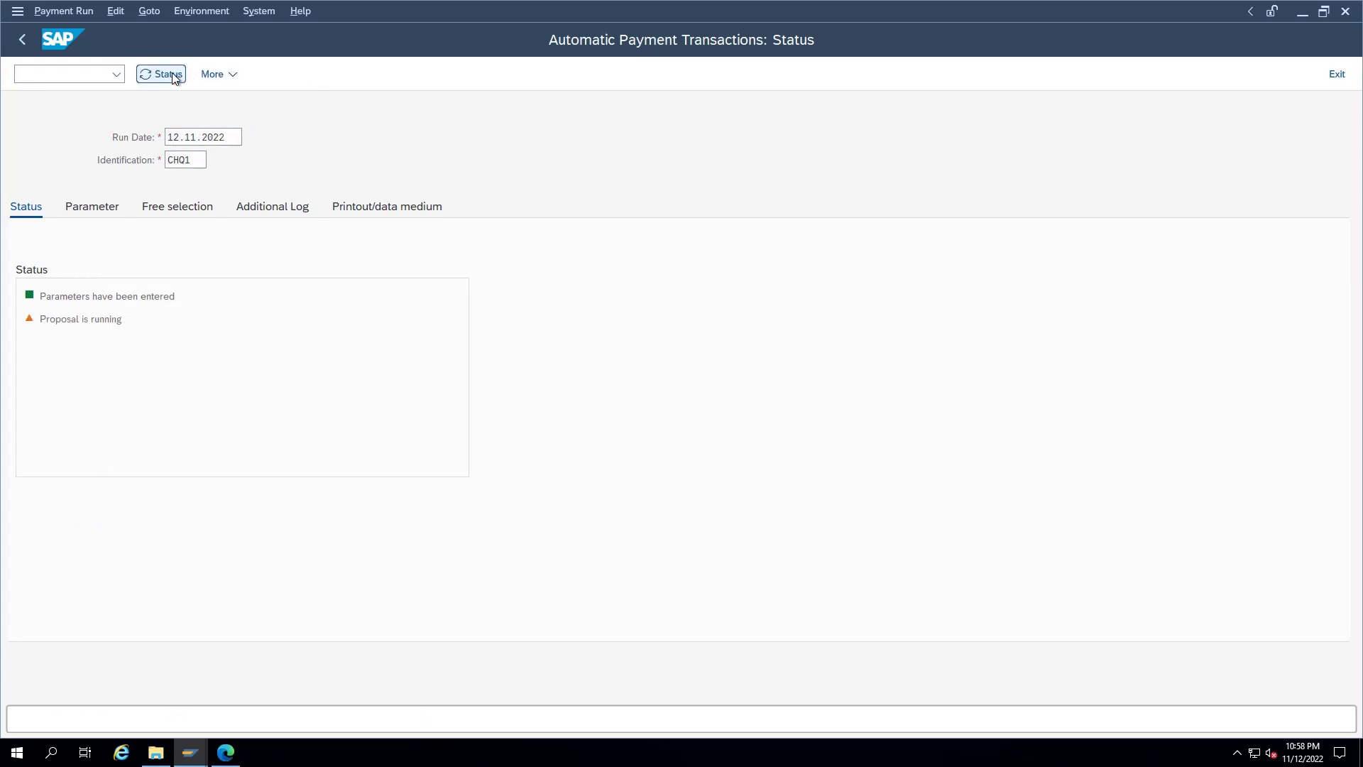
pyautogui.click(172, 73)
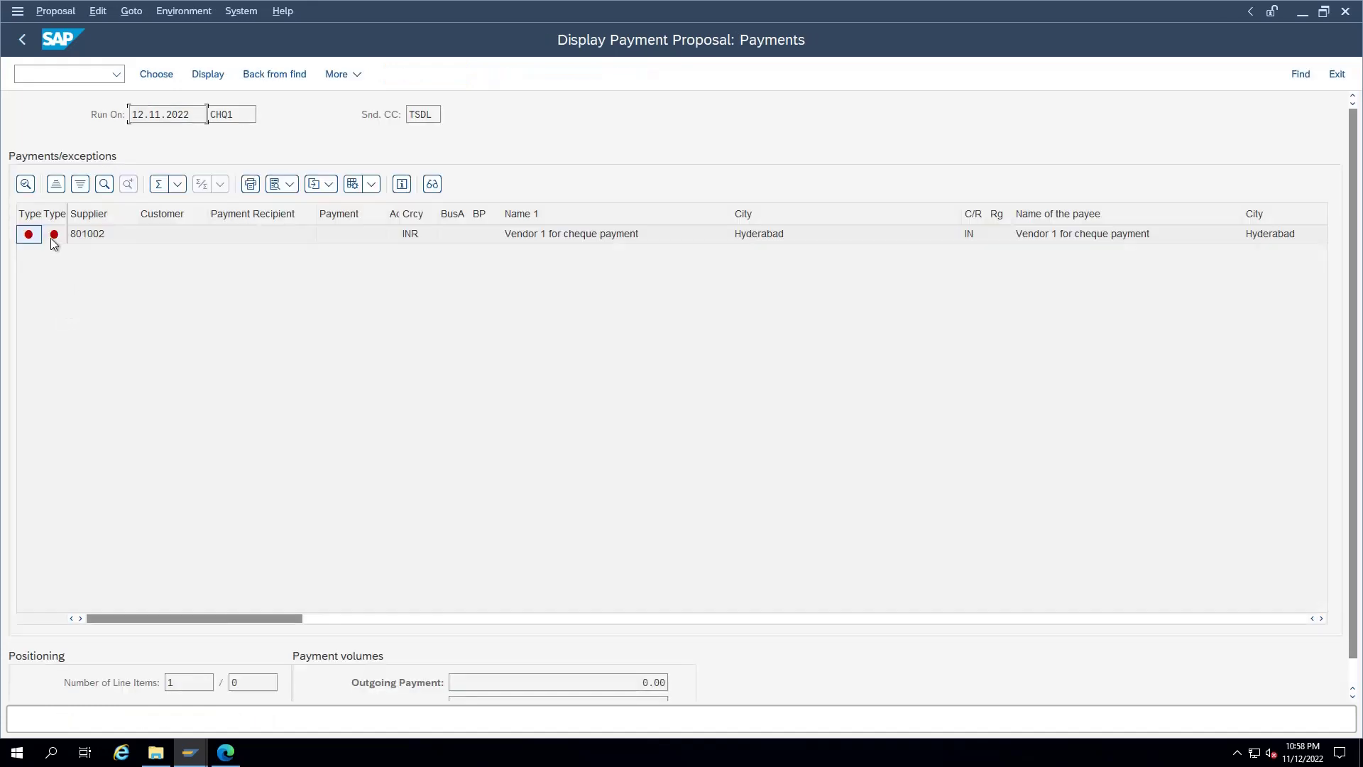
# Step: Inspect vendor 801002's exception item and the note explaining why it failed
pyautogui.doubleClick(79, 238)
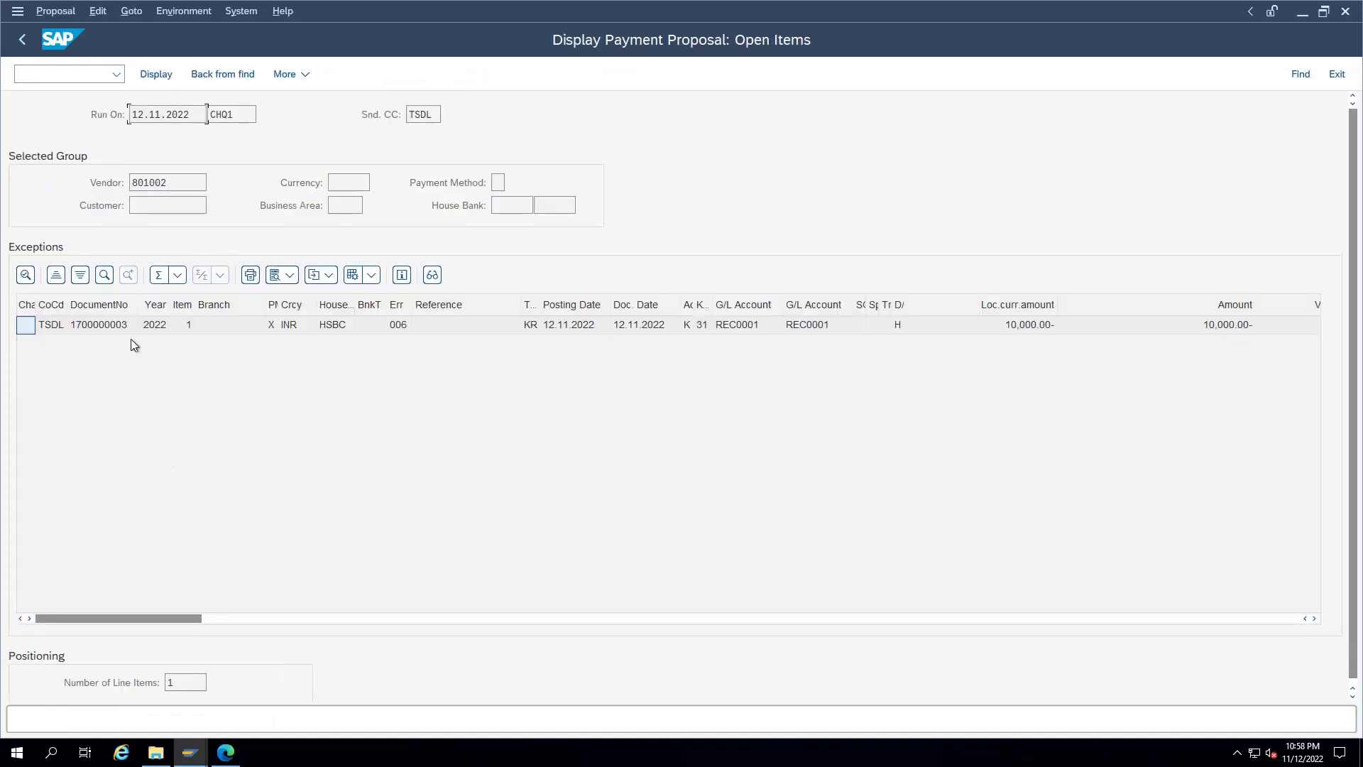
pyautogui.doubleClick(126, 326)
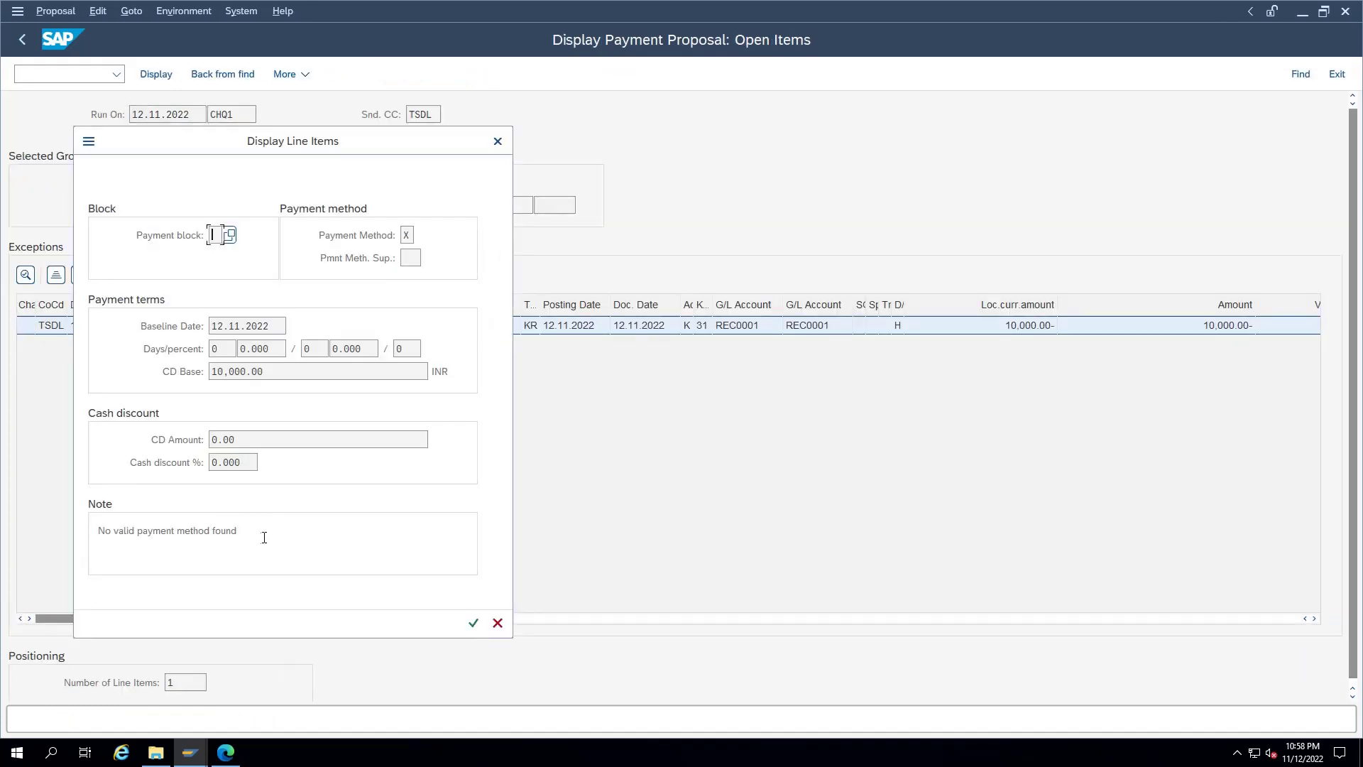
pyautogui.moveTo(240, 531); pyautogui.dragTo(97, 531)
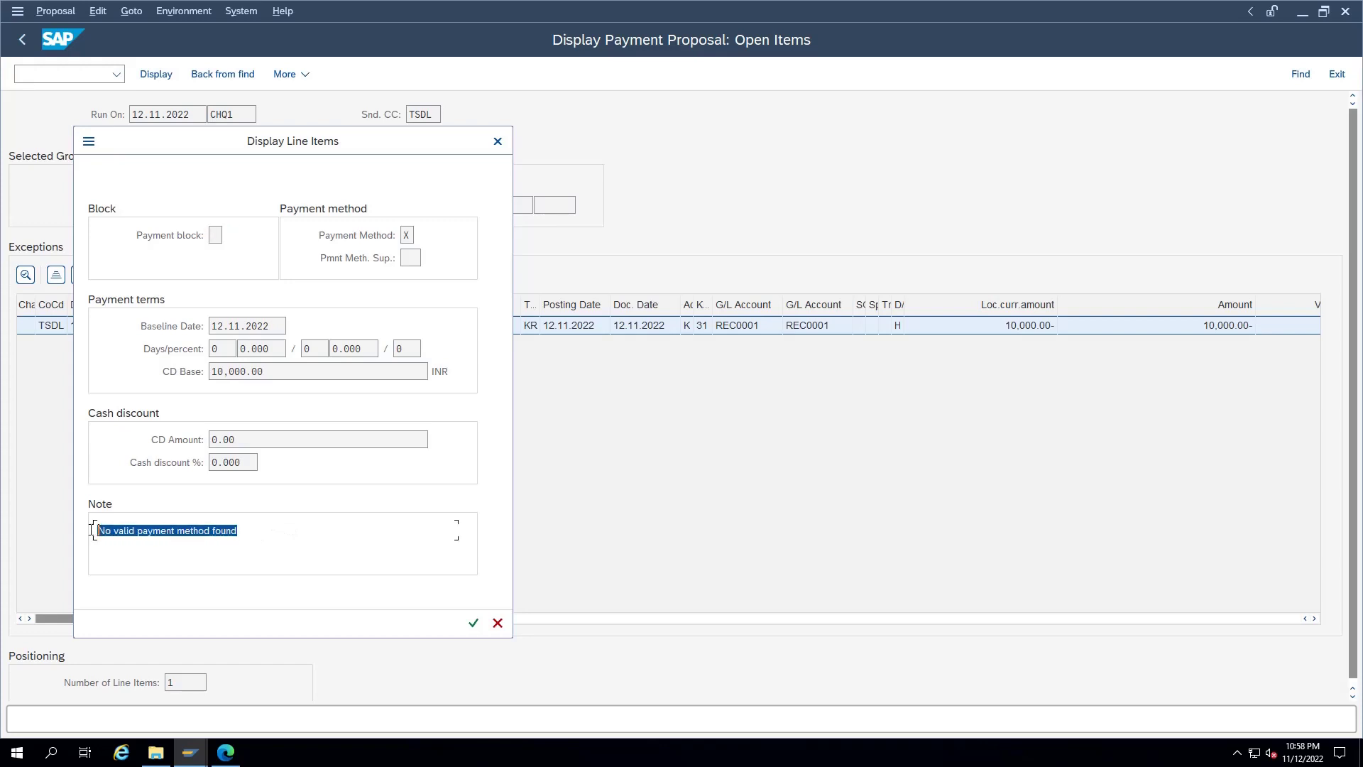
pyautogui.click(497, 623)
pyautogui.press('F3')
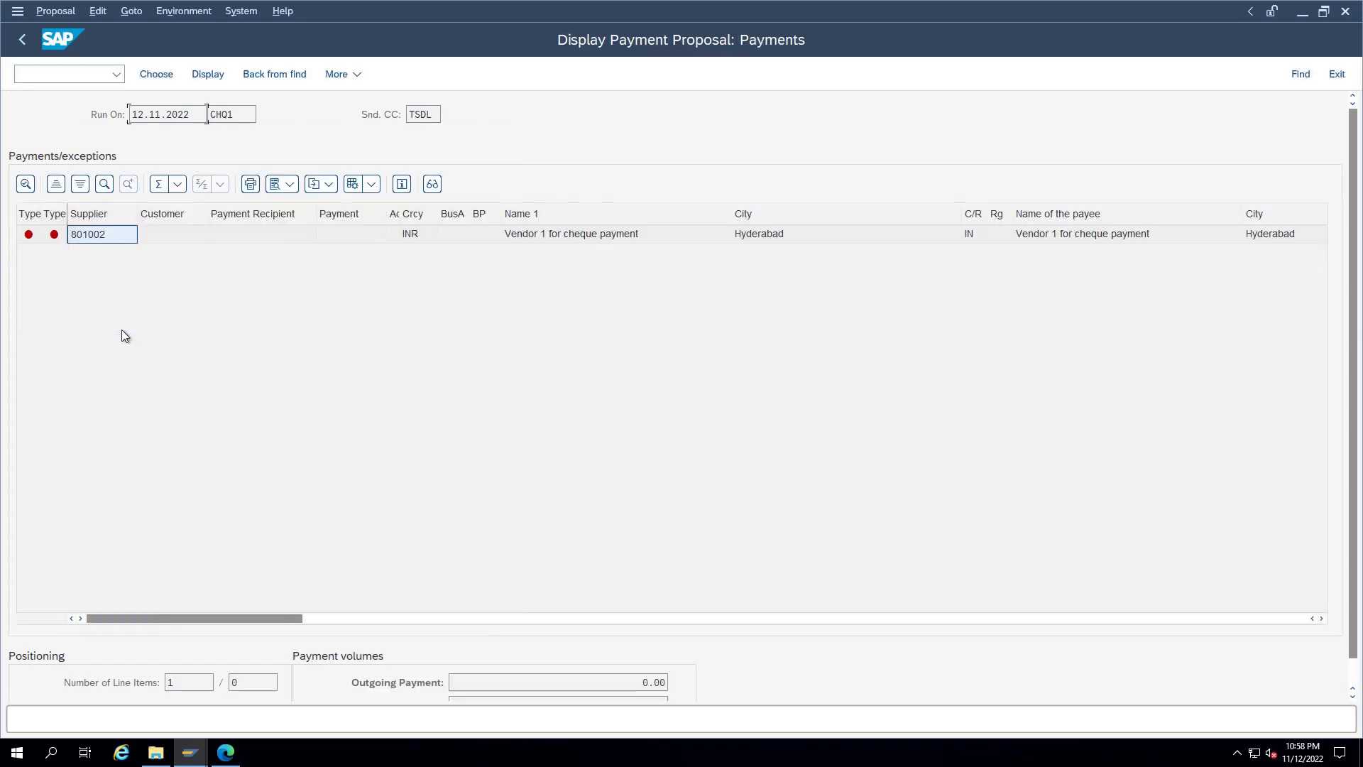
pyautogui.press('F3')
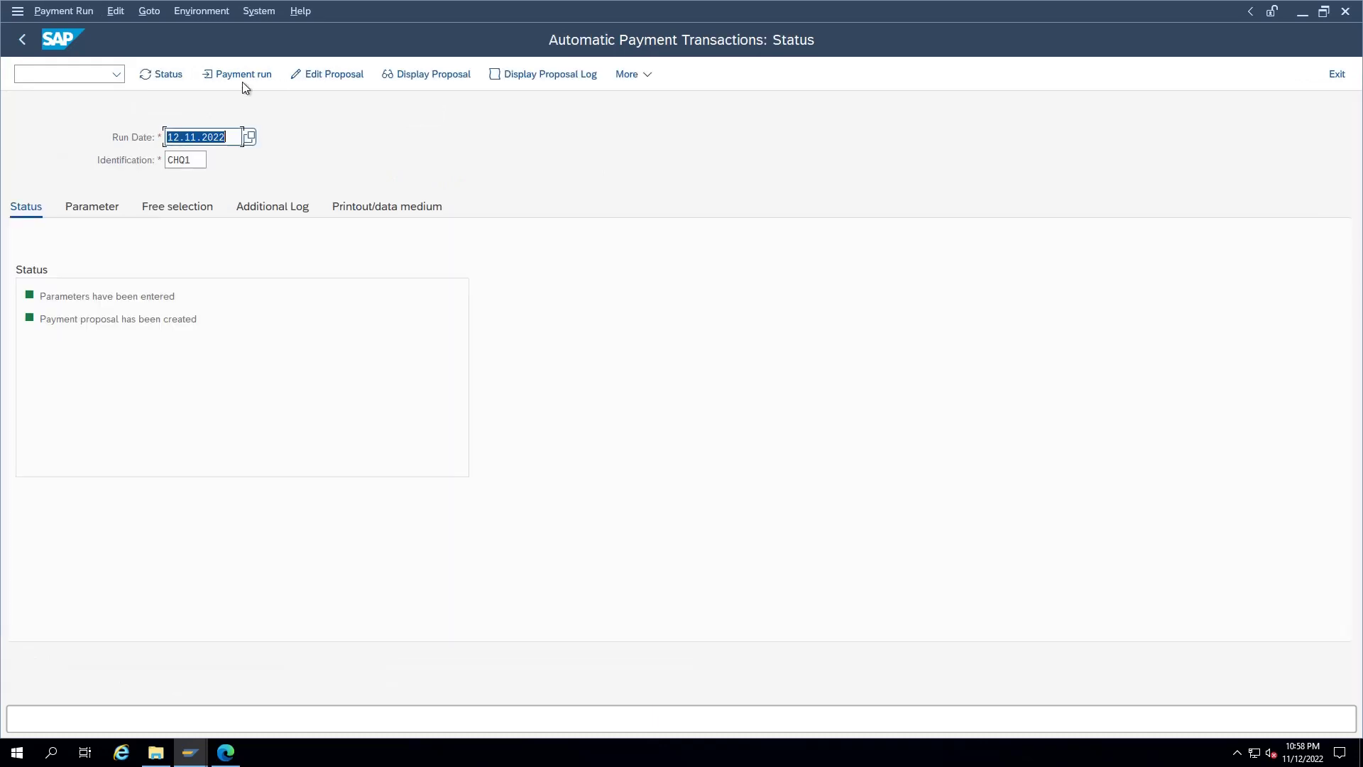
# Step: Edit the proposal for all clerks and try reallocating the item to HSBC/H1, cancelling after the bank-details error
pyautogui.click(334, 74)
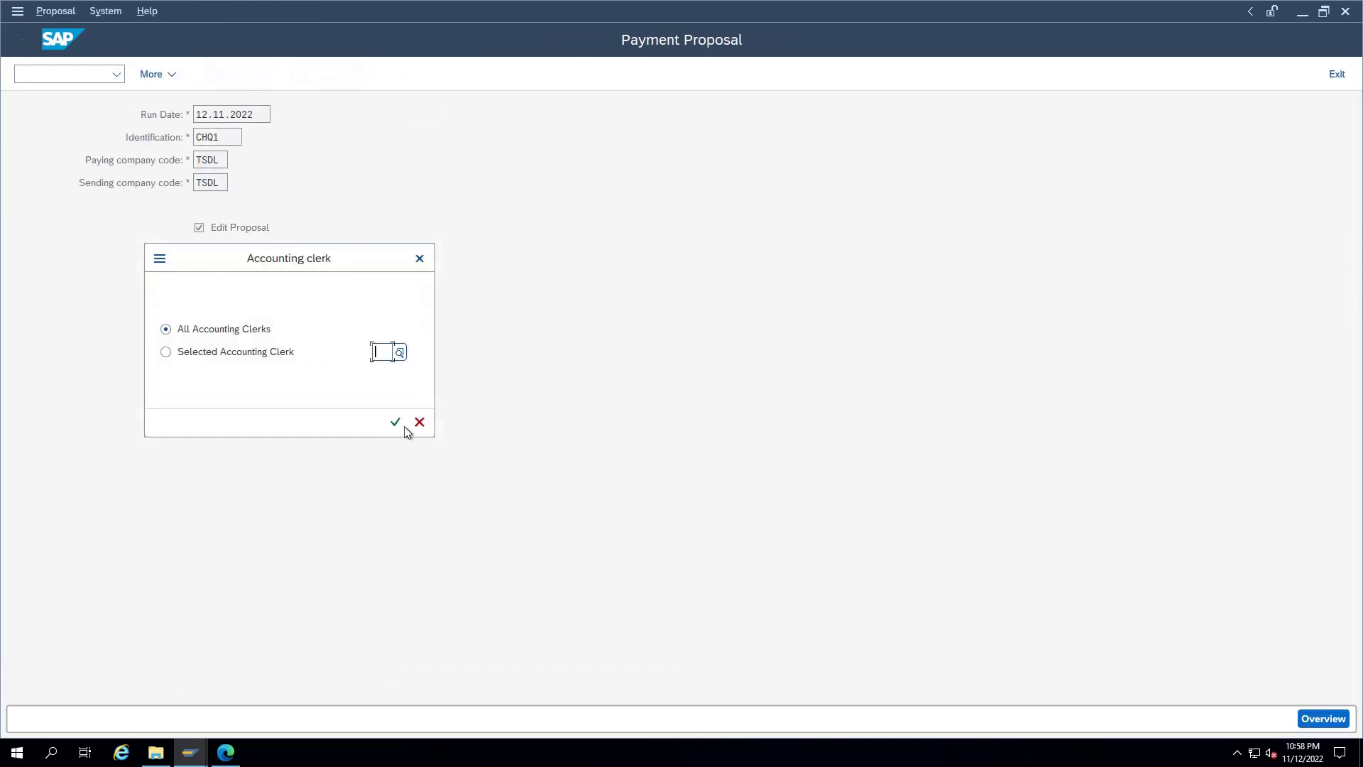
pyautogui.click(396, 421)
pyautogui.press('Return')
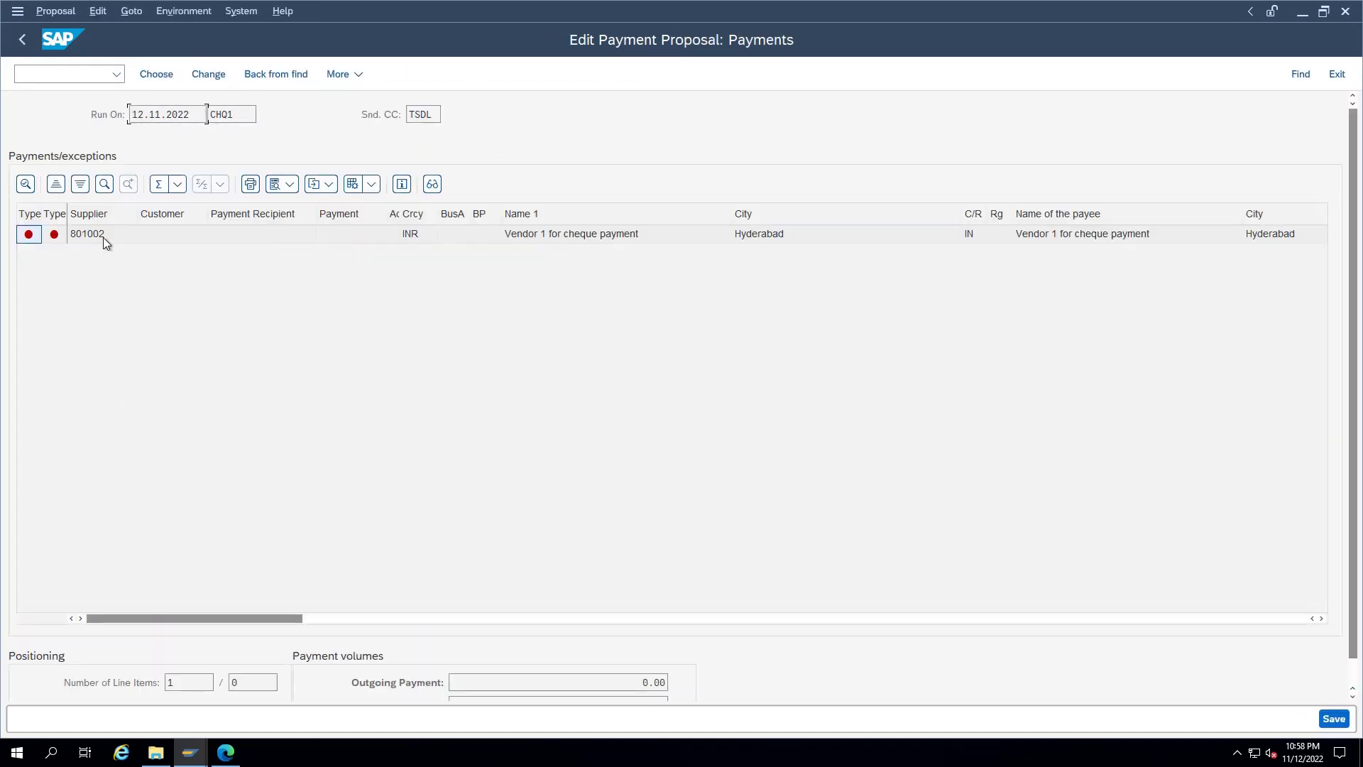
pyautogui.doubleClick(104, 237)
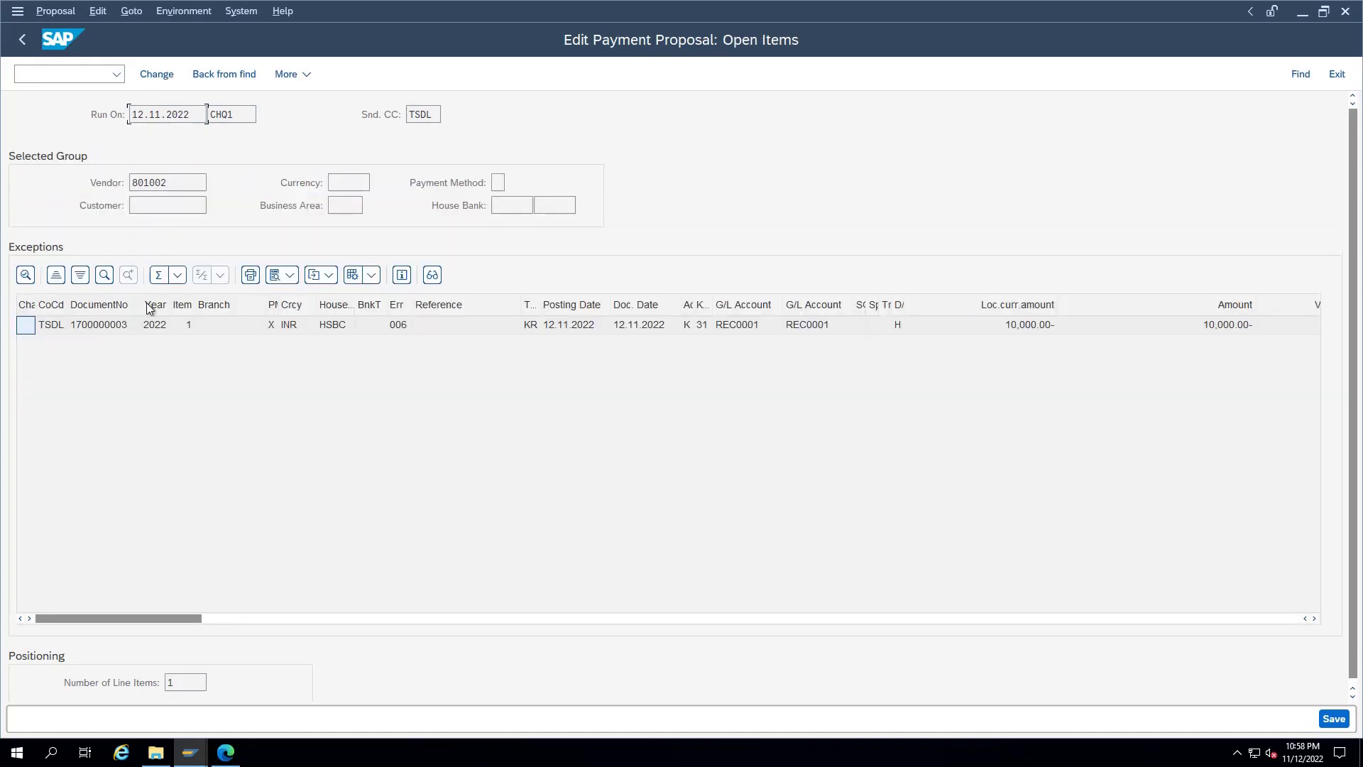
pyautogui.doubleClick(106, 324)
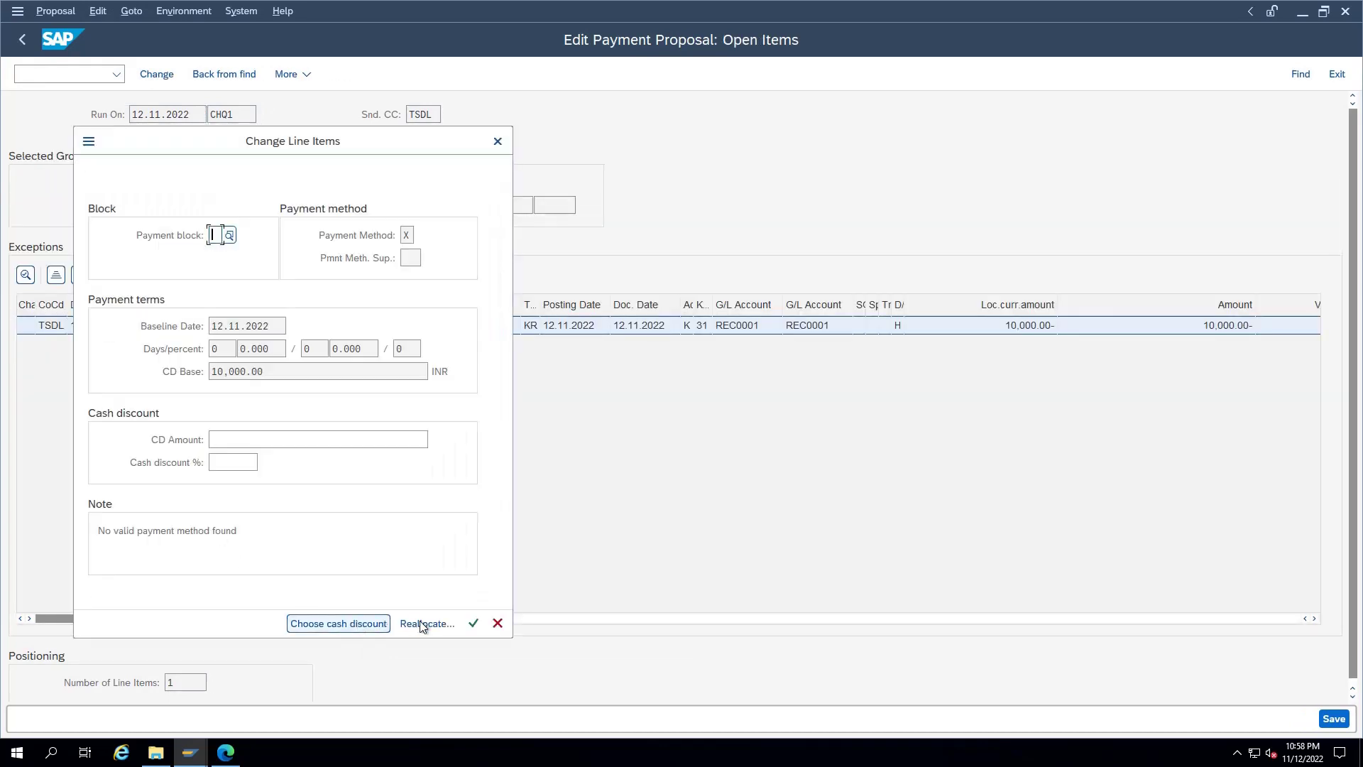
pyautogui.click(422, 625)
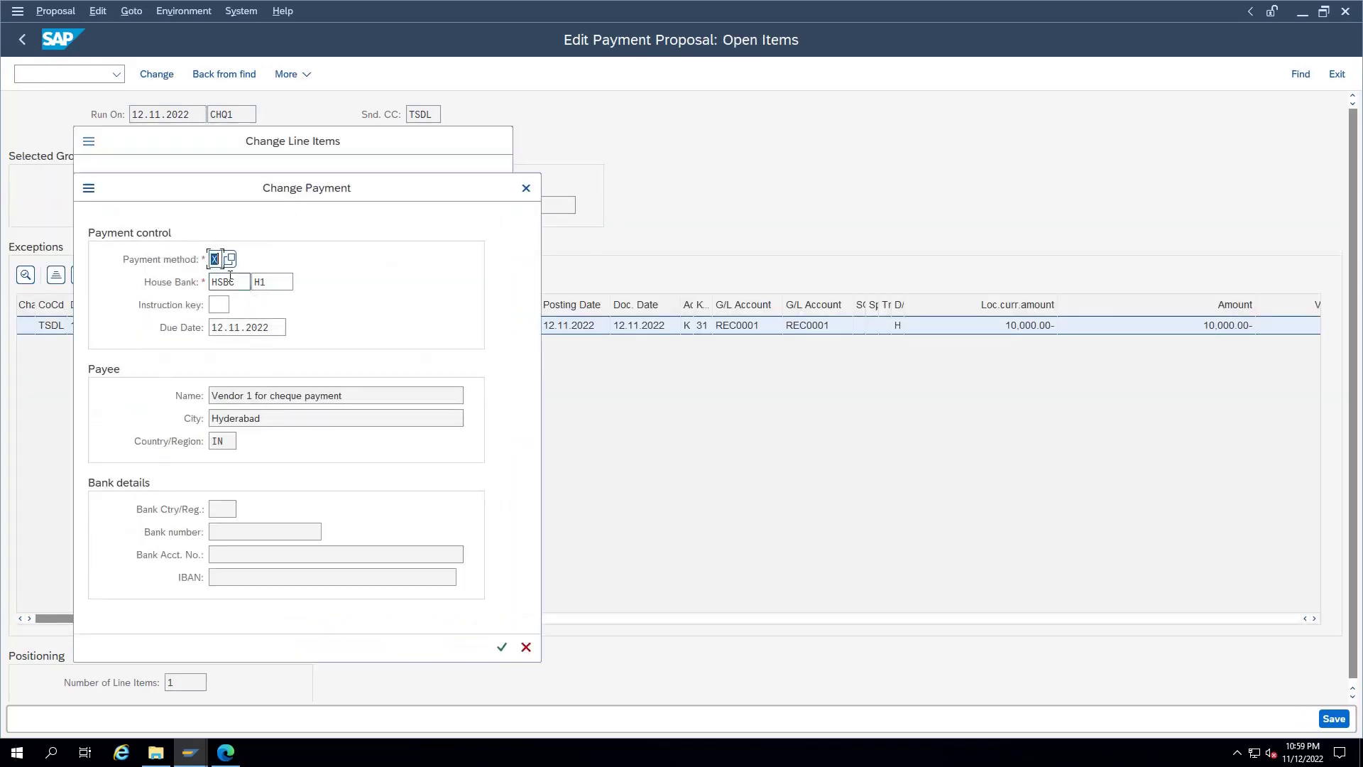
pyautogui.click(279, 283)
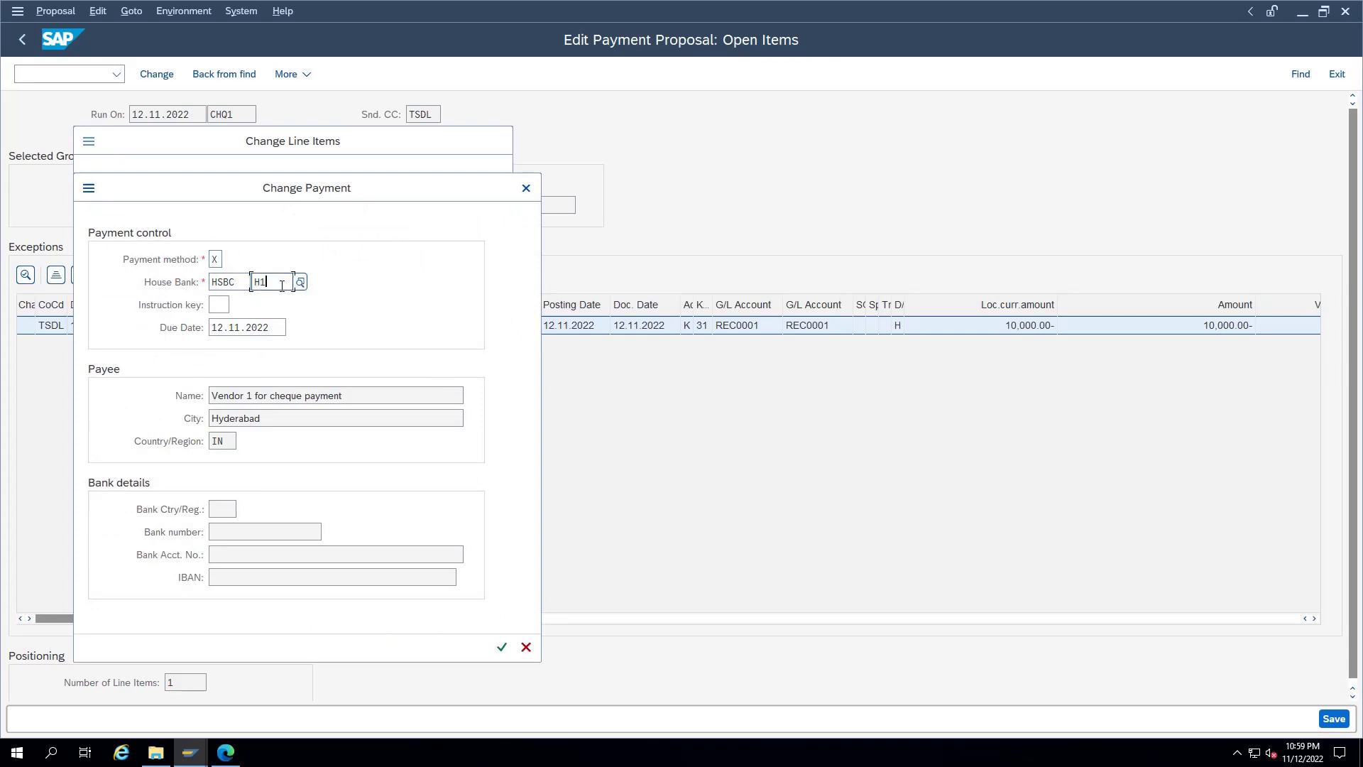
pyautogui.click(502, 649)
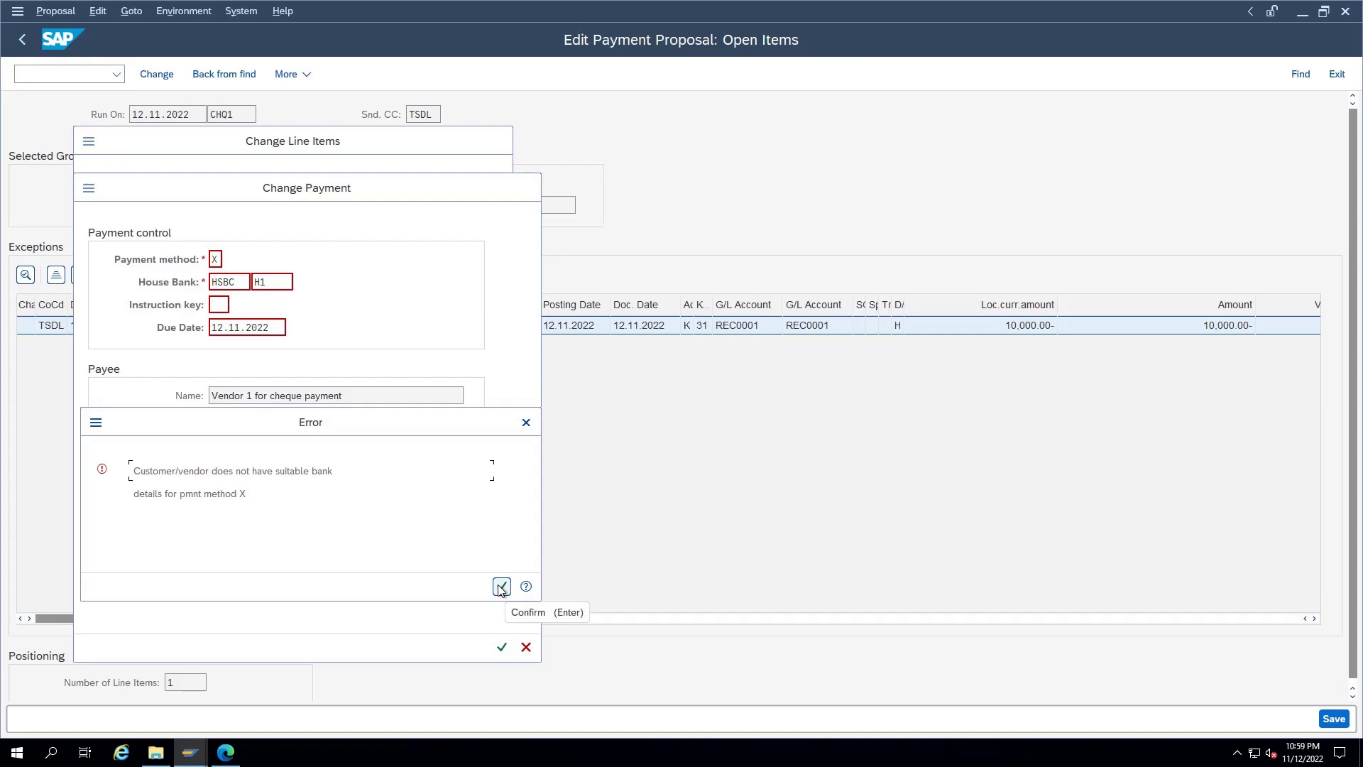
pyautogui.click(501, 586)
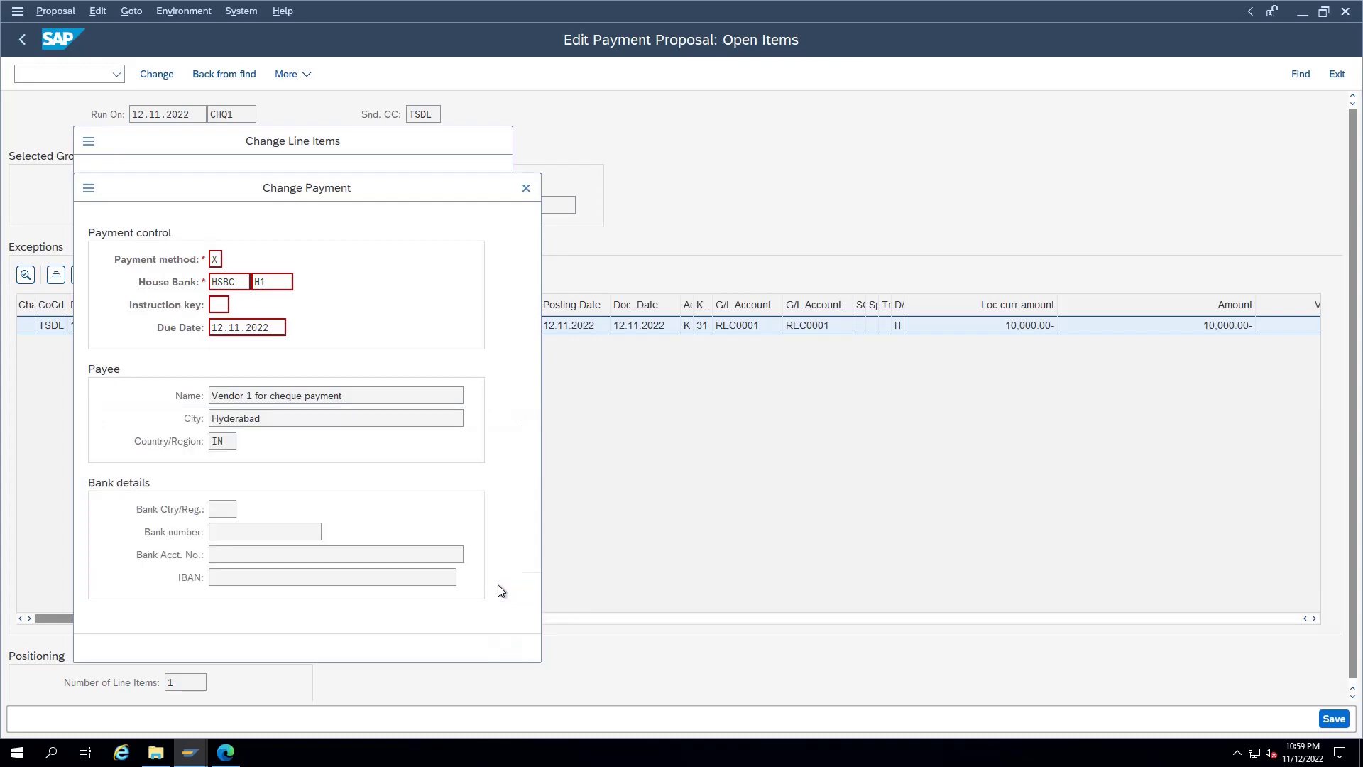
pyautogui.click(526, 648)
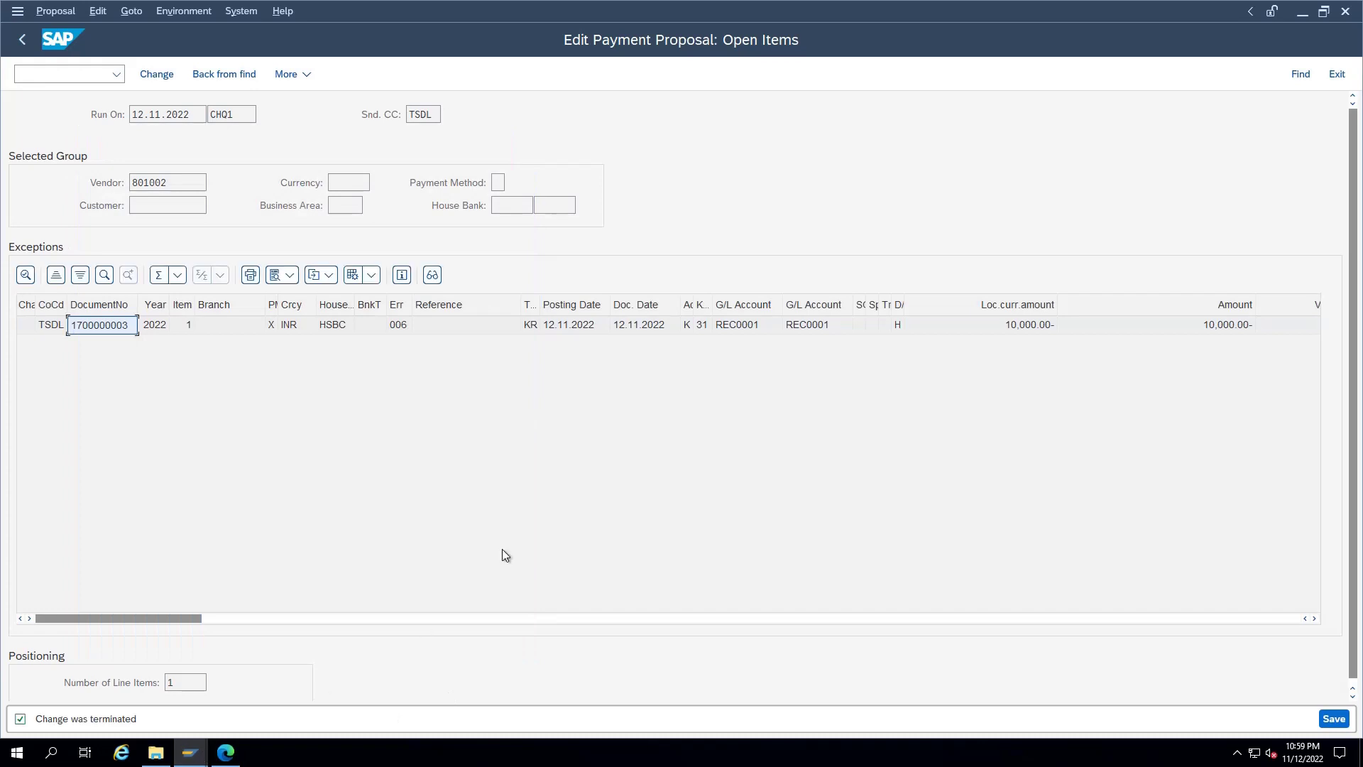
# Step: Open business partner 801002's general data through transaction BP
pyautogui.hotkey('ctrl', '/')
pyautogui.write('/n')
pyautogui.press('Return')
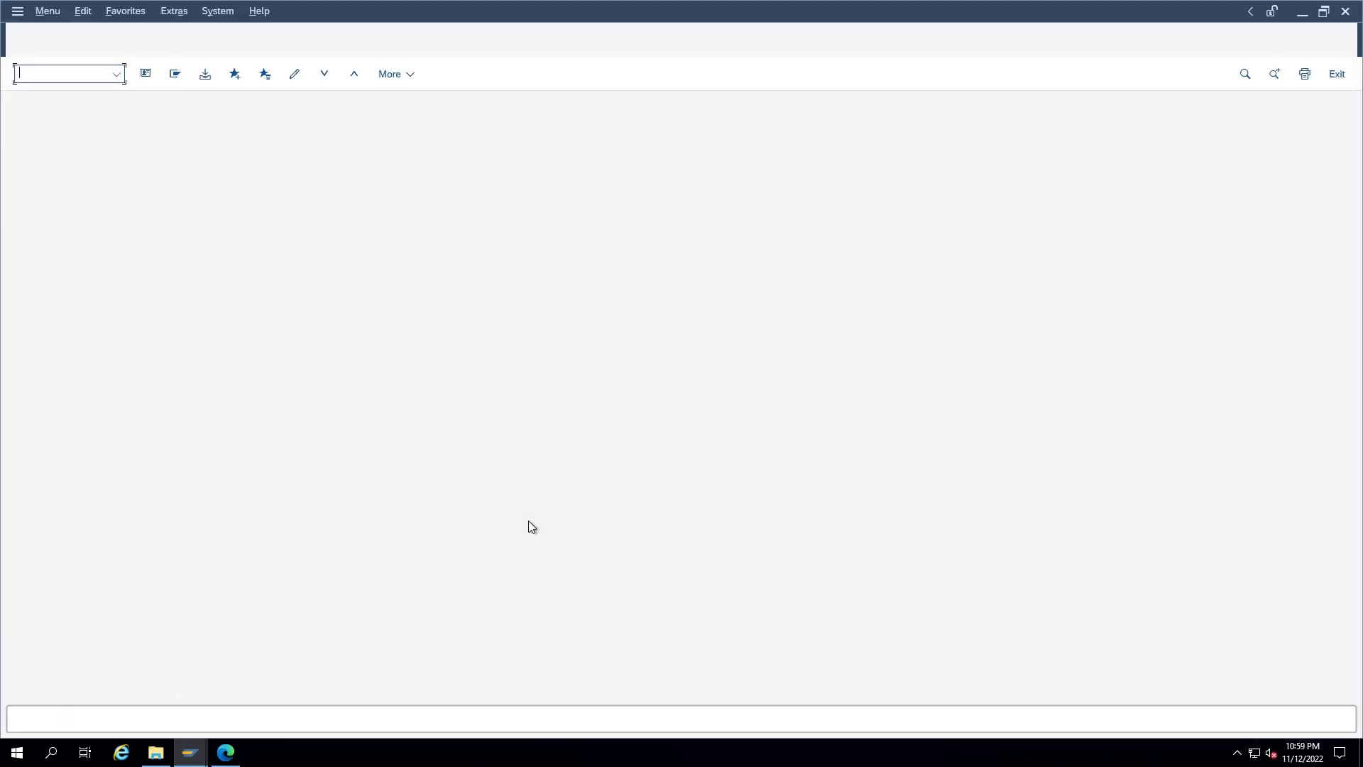
pyautogui.write('bp')
pyautogui.press('Return')
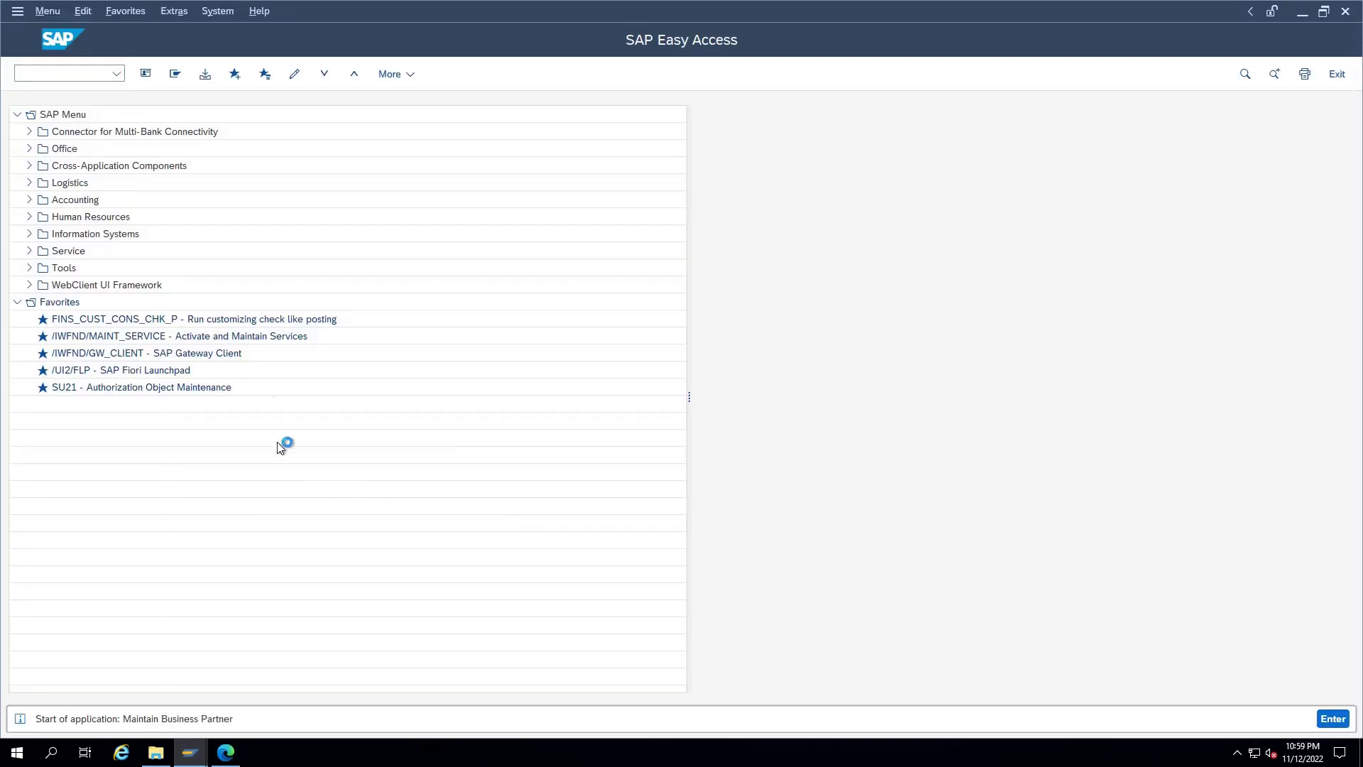
pyautogui.press('Return')
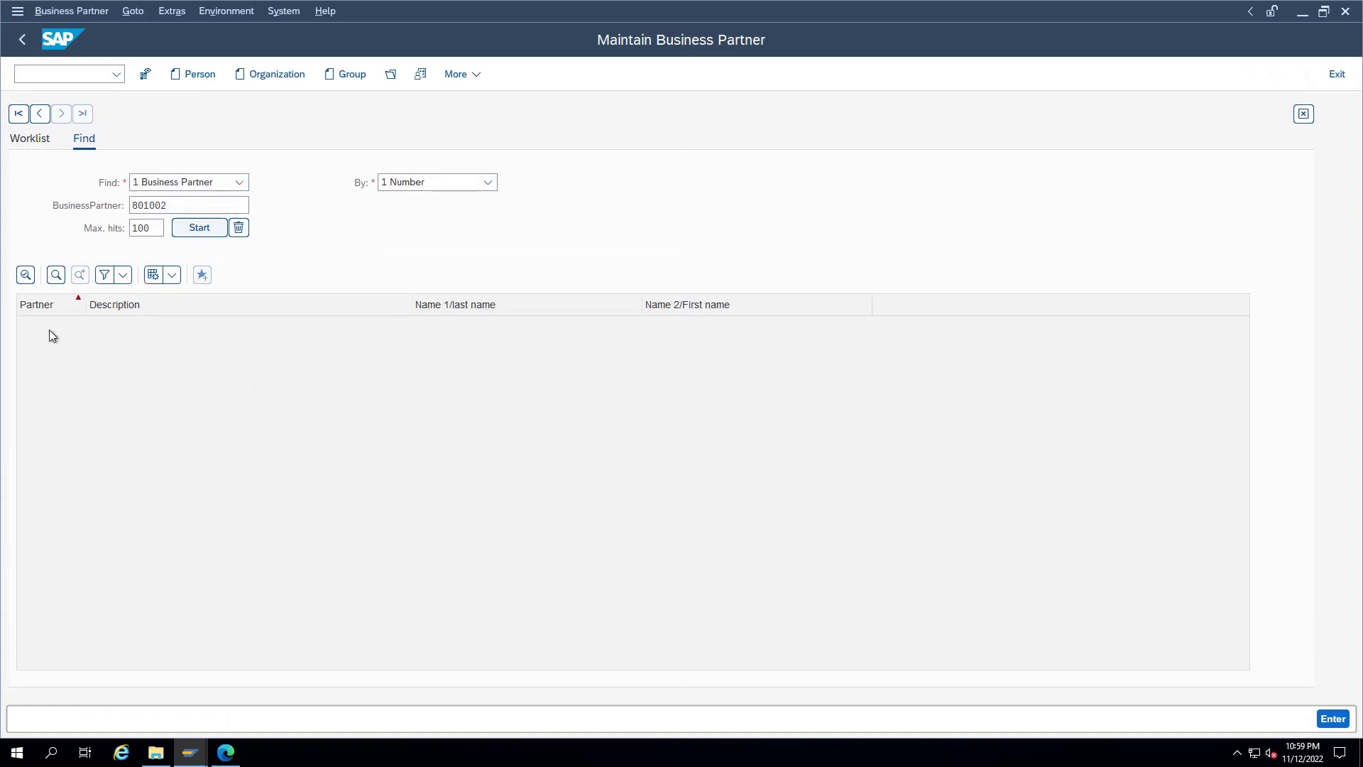
pyautogui.doubleClick(56, 328)
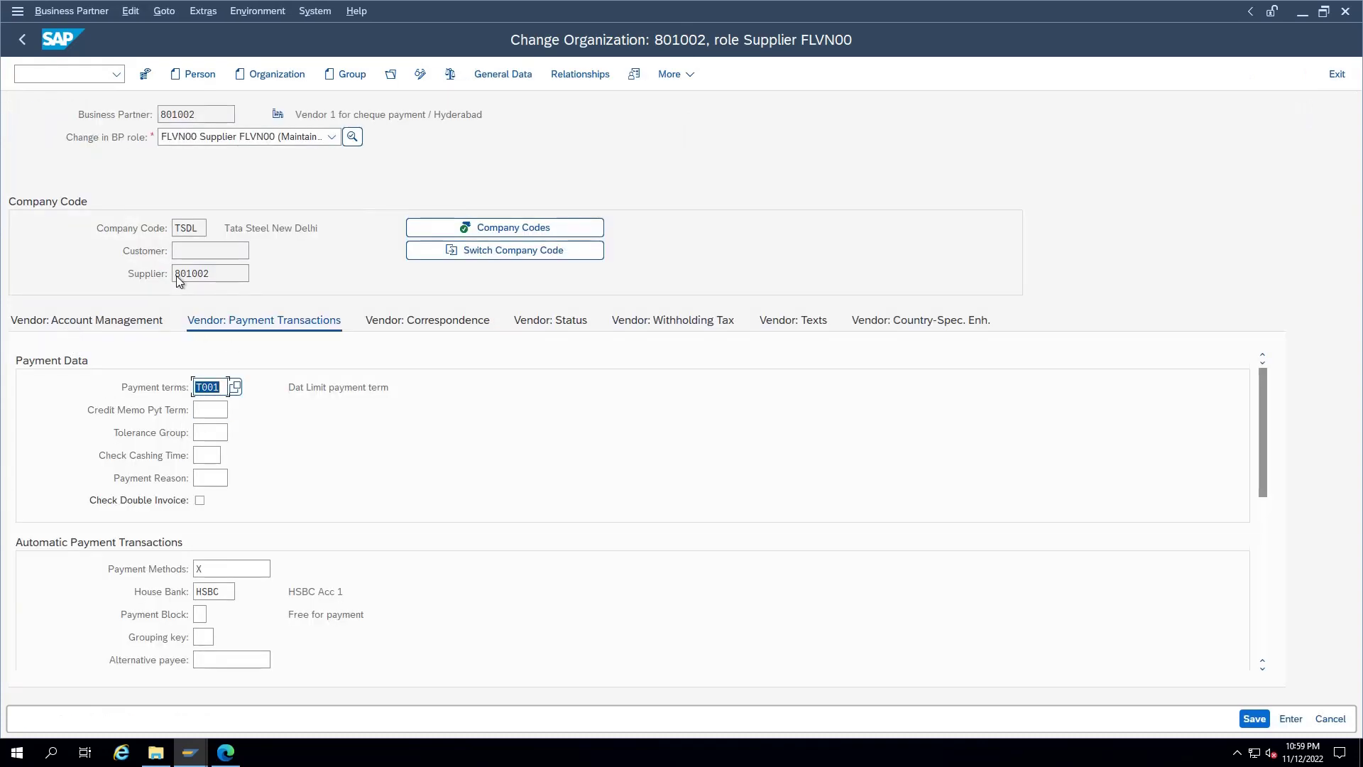
pyautogui.click(517, 75)
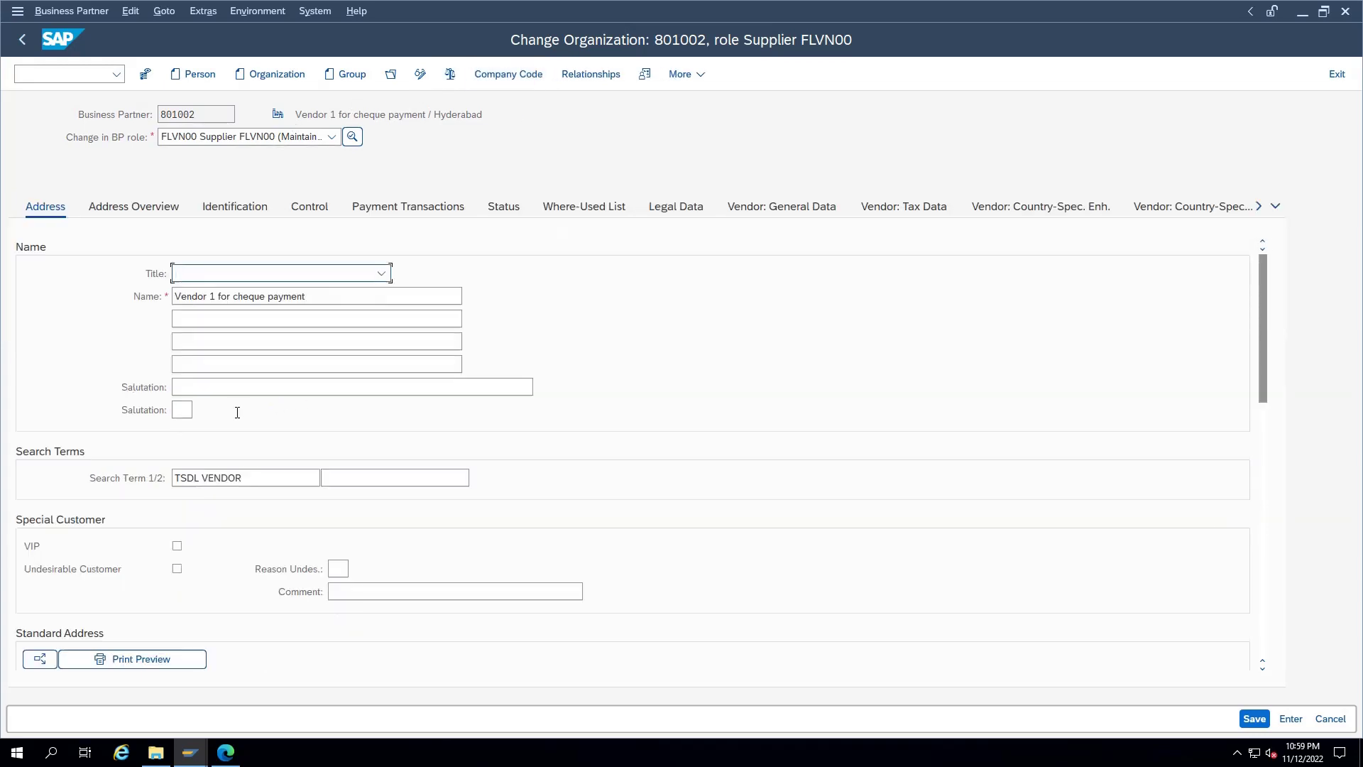
# Step: Enter street 1111111, postal code 123456, PO Box 123456 and region 19 Jharkhand
pyautogui.scroll(-4, 227, 419)
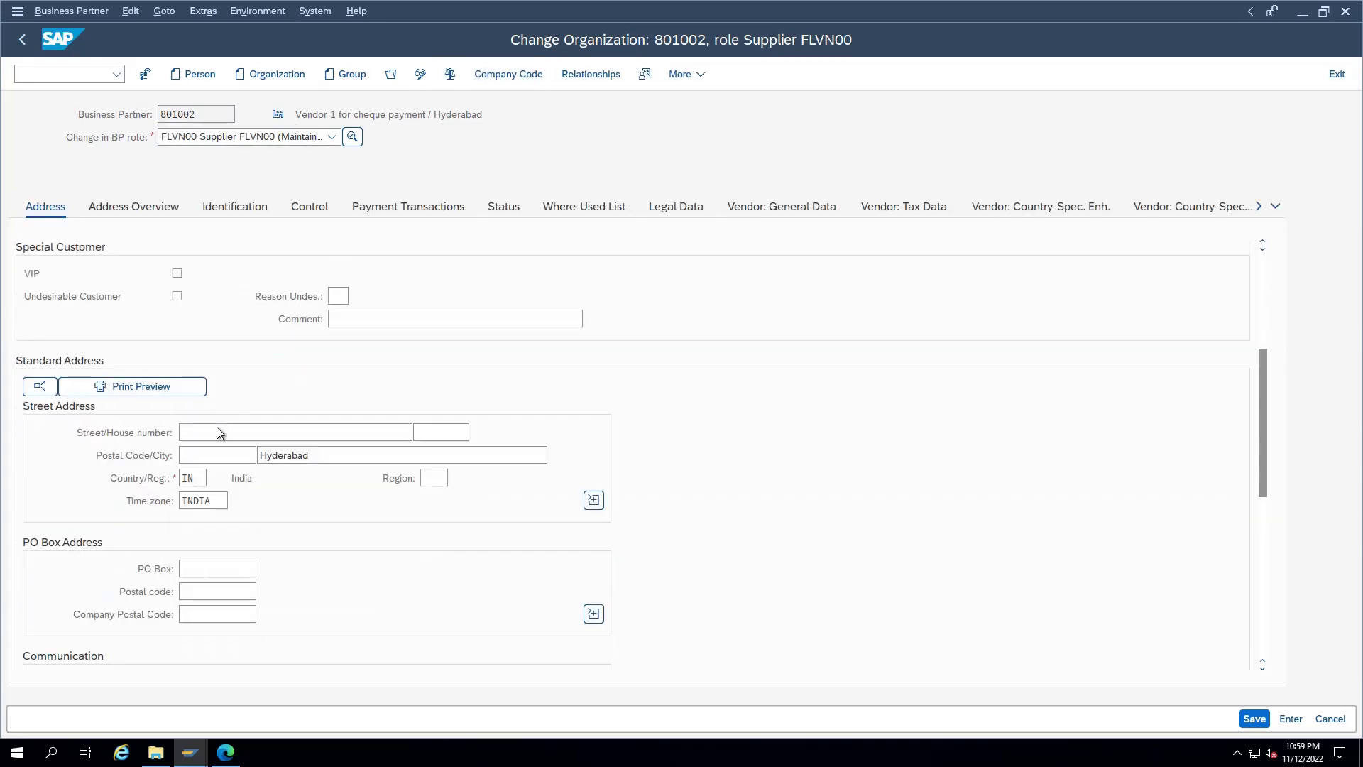
pyautogui.click(216, 434)
pyautogui.write('11111')
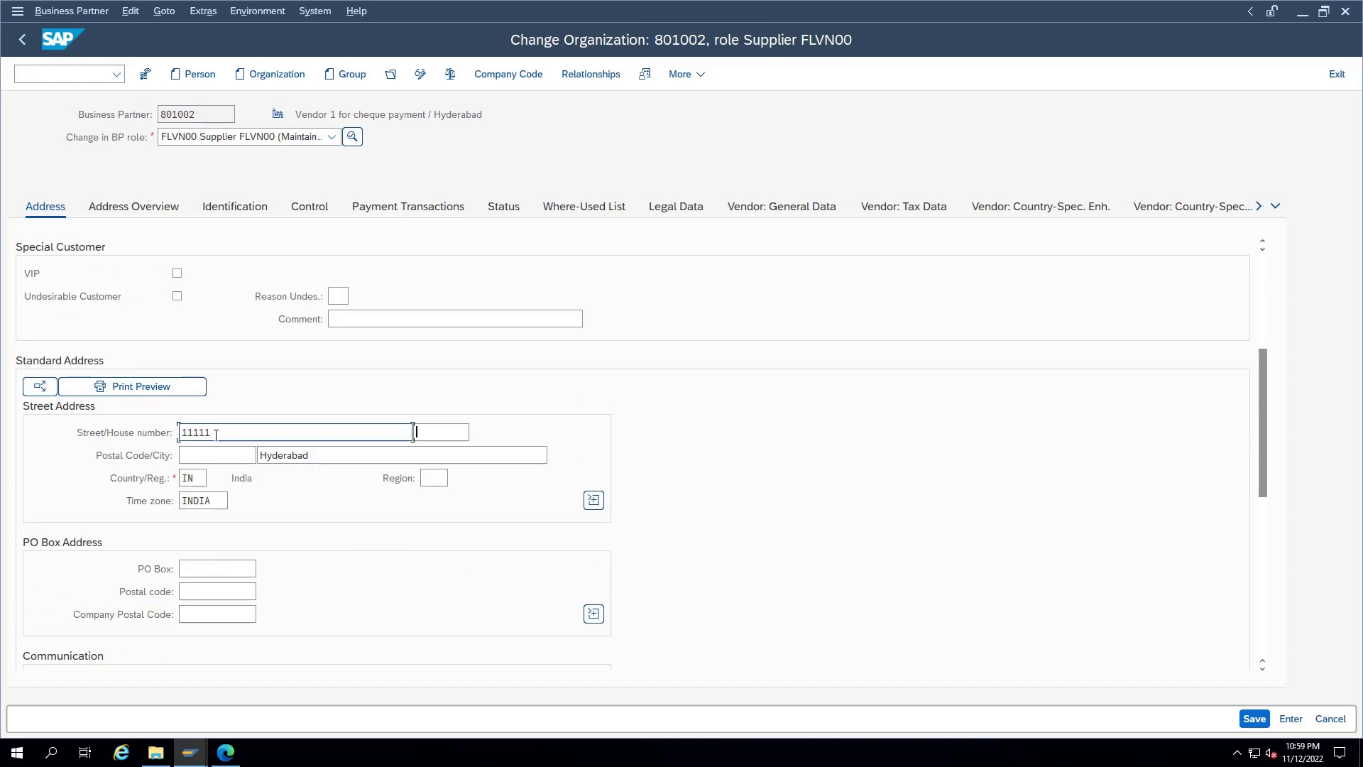
pyautogui.write('11')
pyautogui.click(231, 458)
pyautogui.write('1')
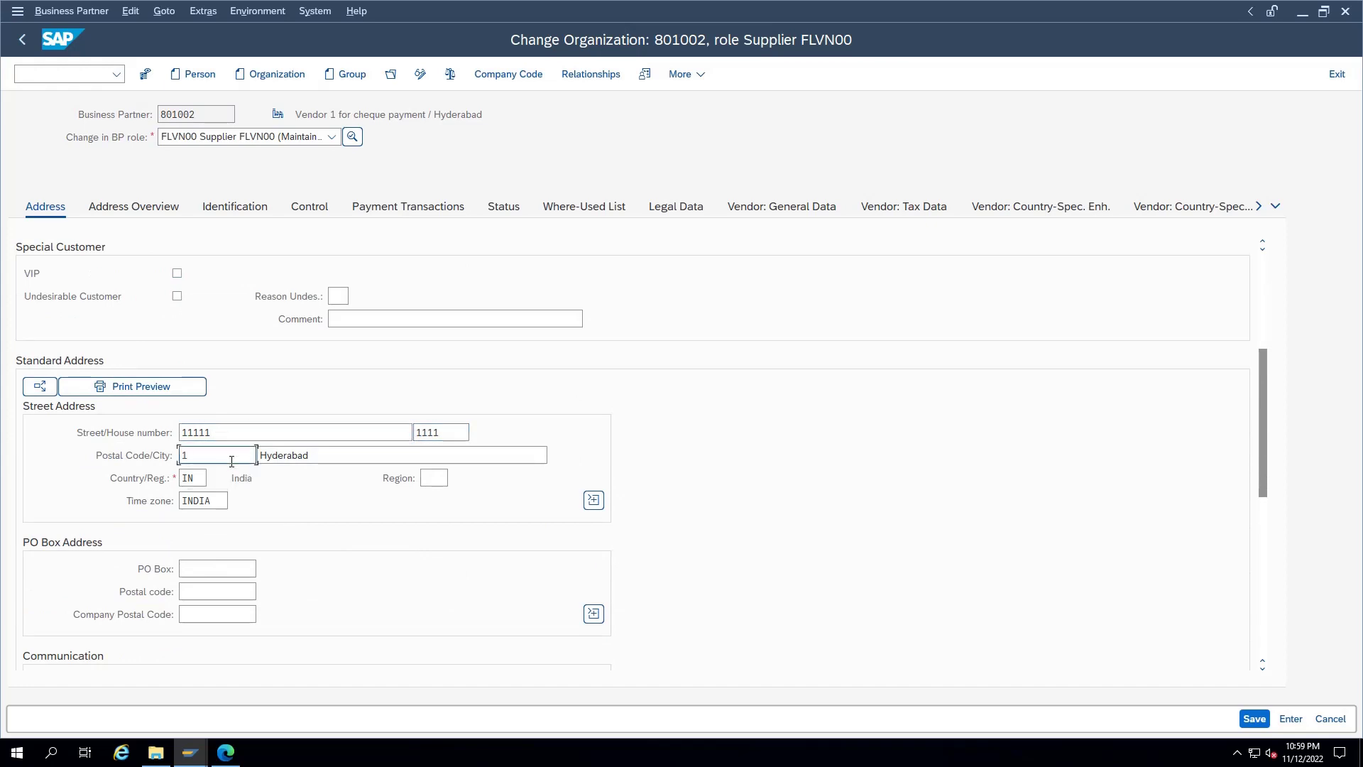
pyautogui.write('23456')
pyautogui.scroll(-5, 271, 505)
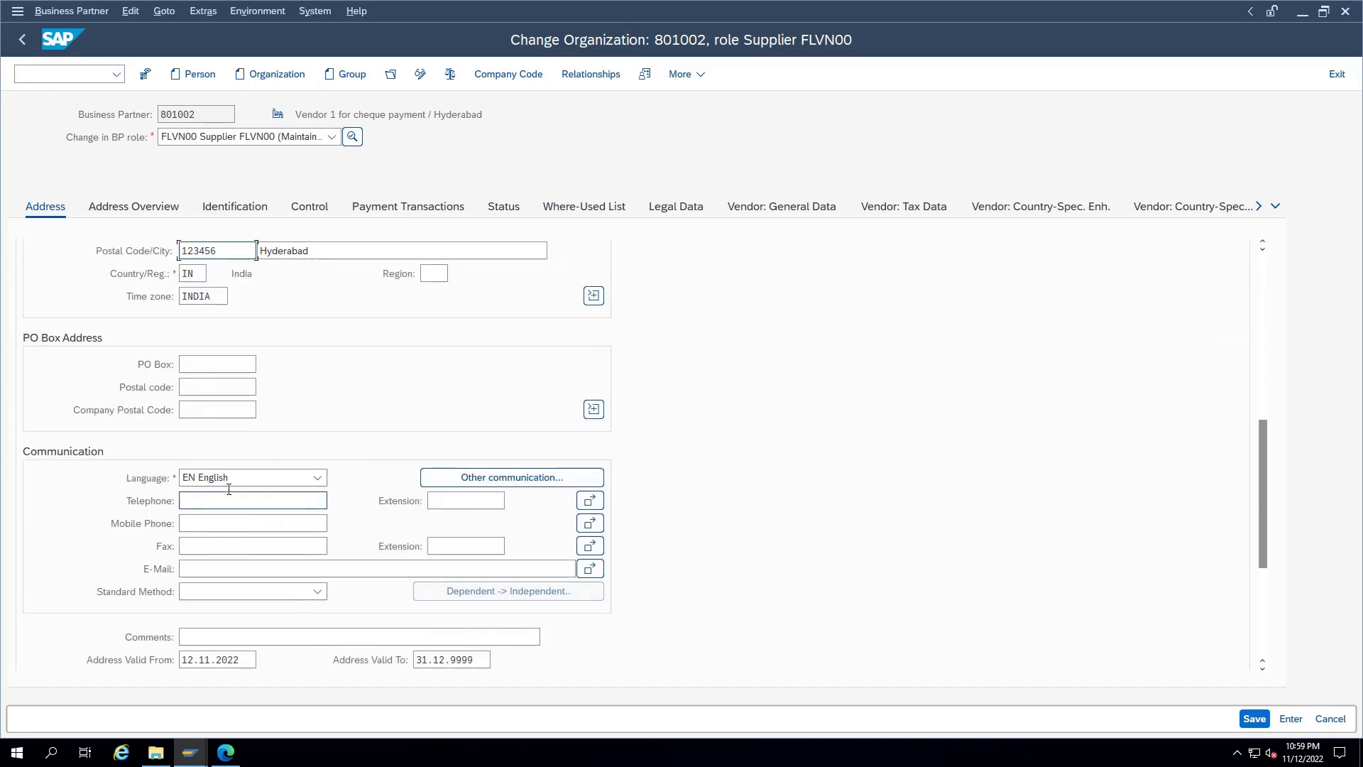
pyautogui.click(228, 361)
pyautogui.write('123456')
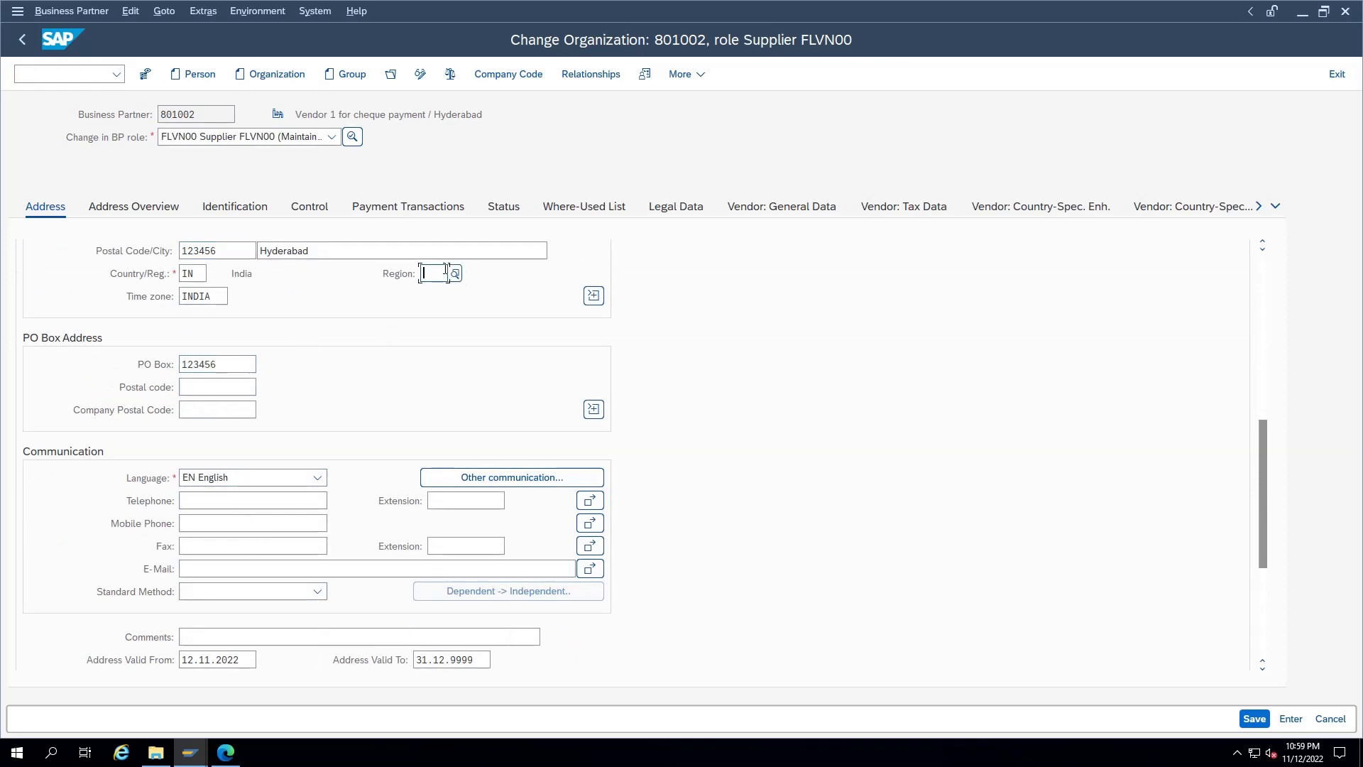
pyautogui.write('19')
pyautogui.press('Return')
pyautogui.doubleClick(445, 271)
# Step: Add bank details ID INR1, country IN, bank key 12345656S and the bank account number, then save
pyautogui.scroll(1, 237, 531)
pyautogui.click(408, 205)
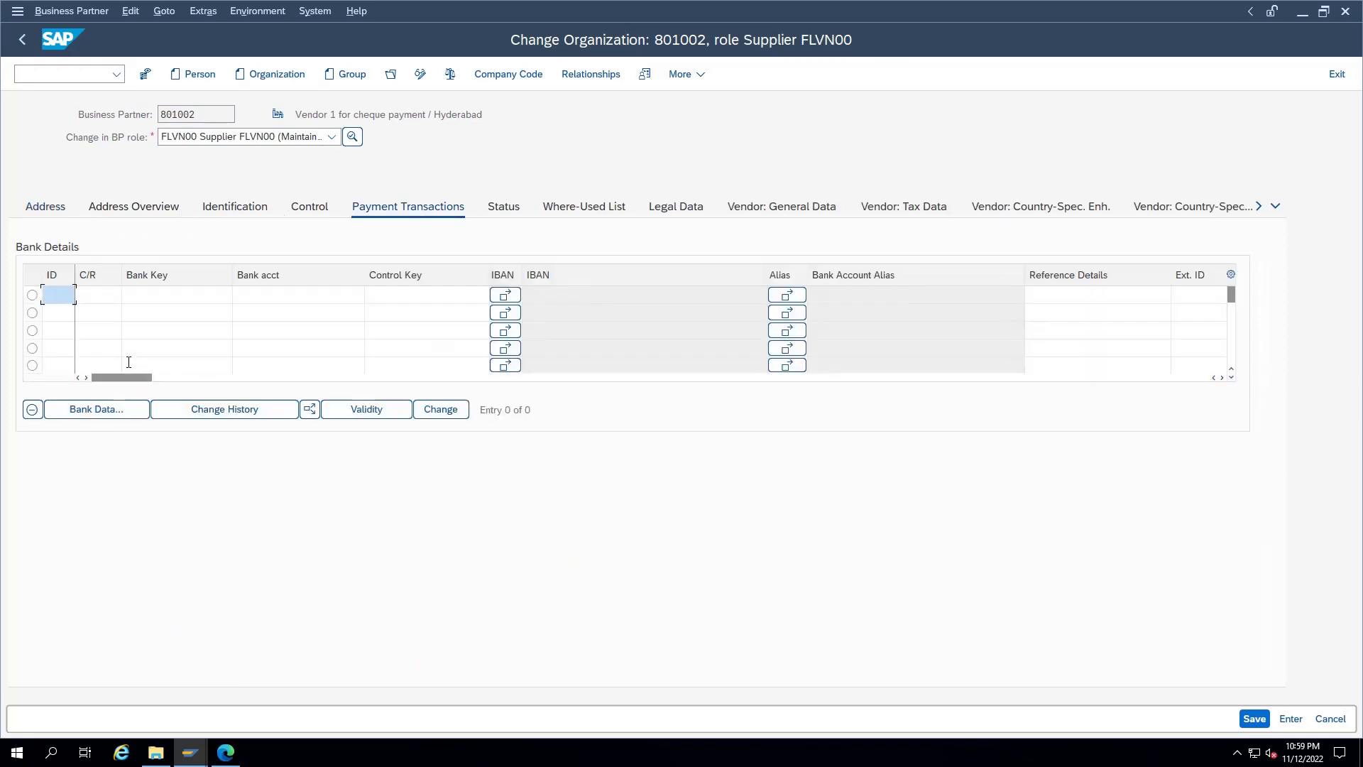
pyautogui.write('INR1')
pyautogui.press('Tab')
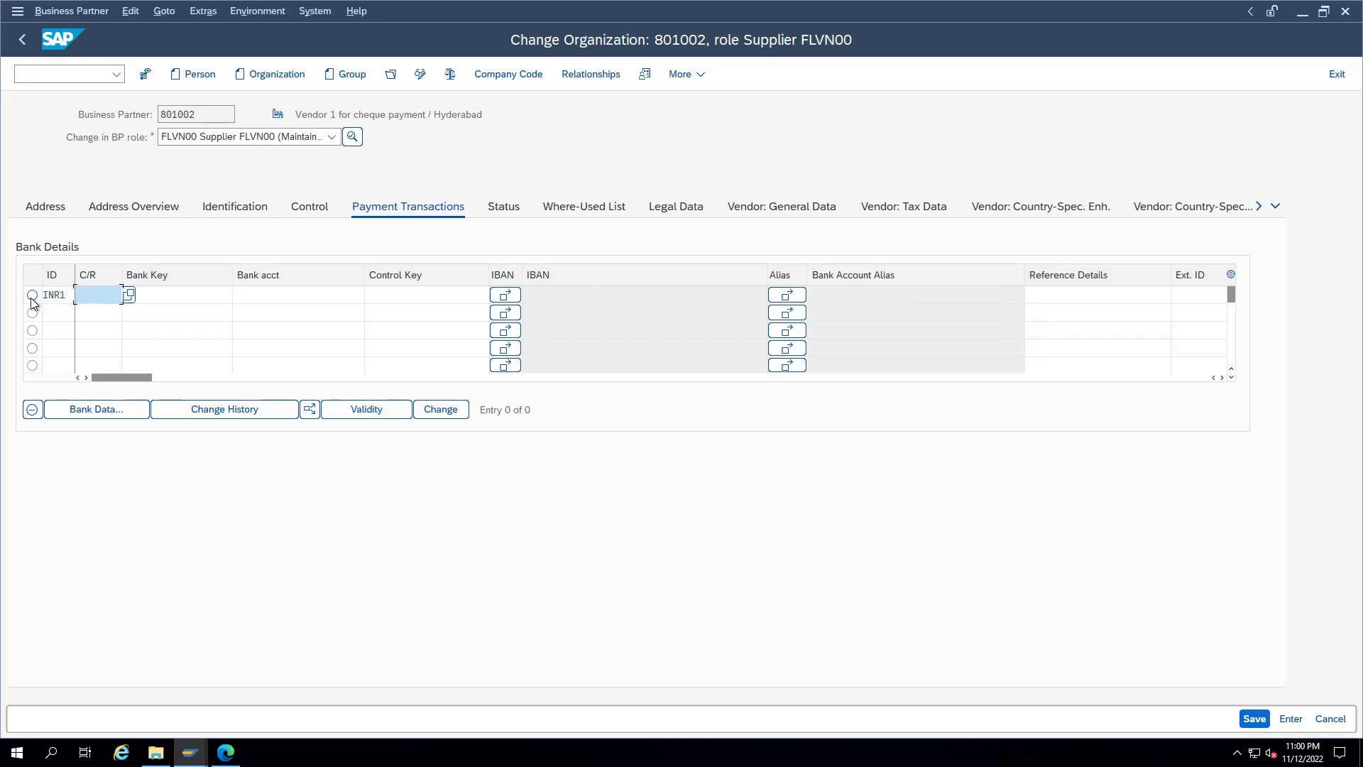
pyautogui.press('Tab')
pyautogui.press('F4')
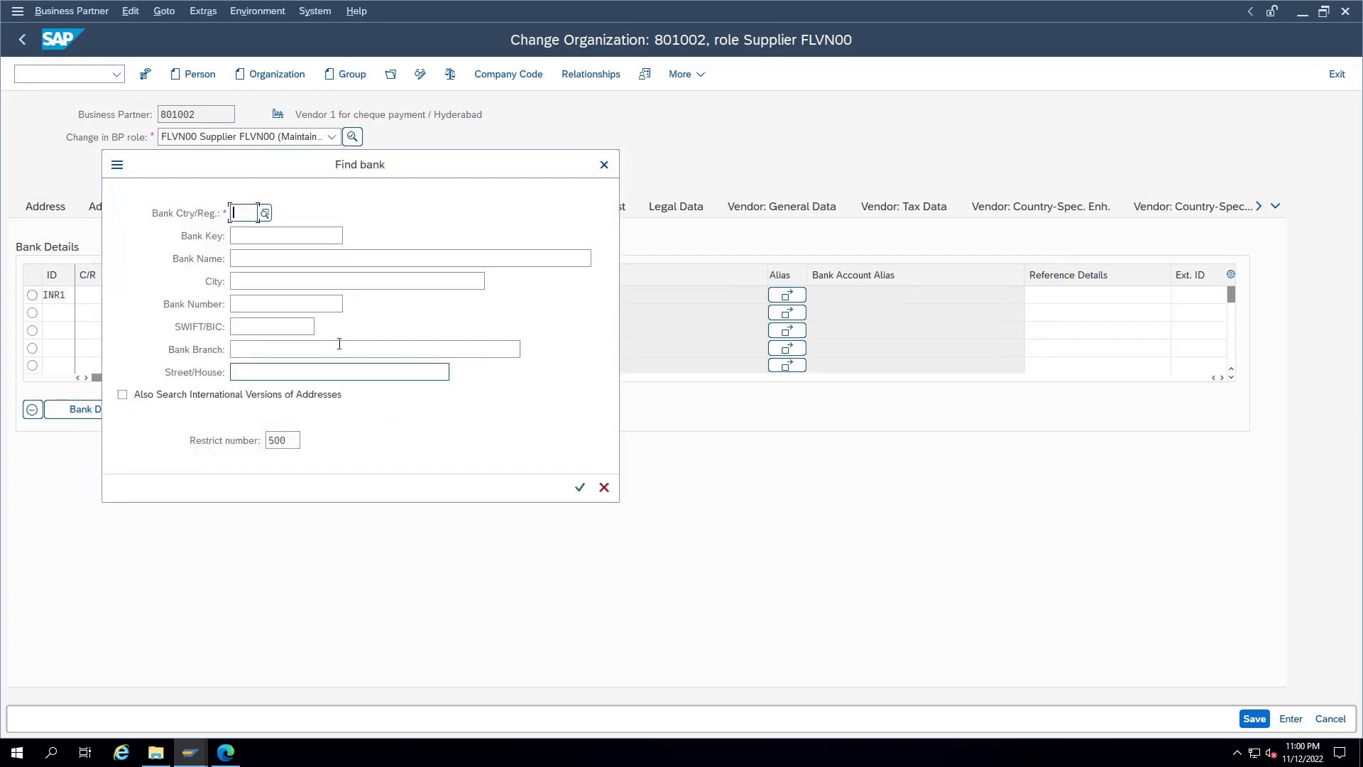
pyautogui.write('IN')
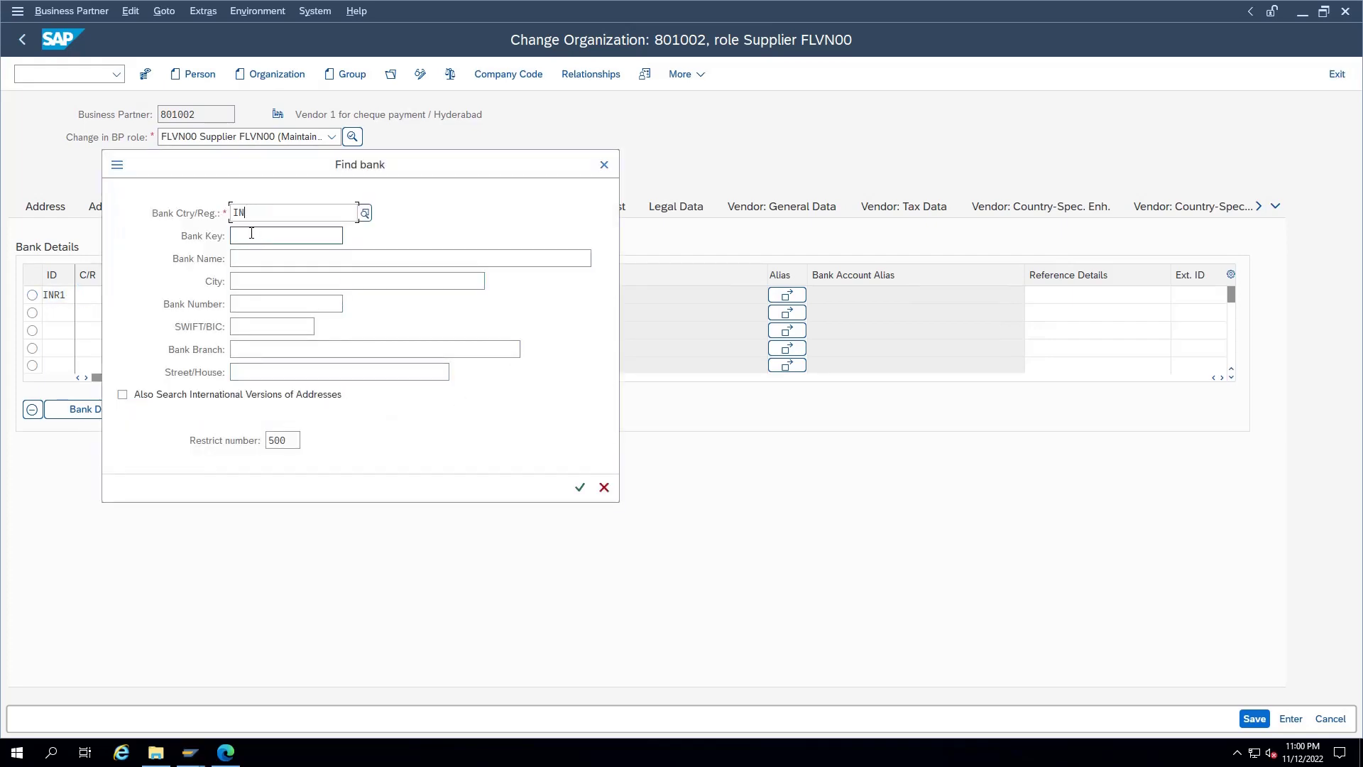
pyautogui.press('Return')
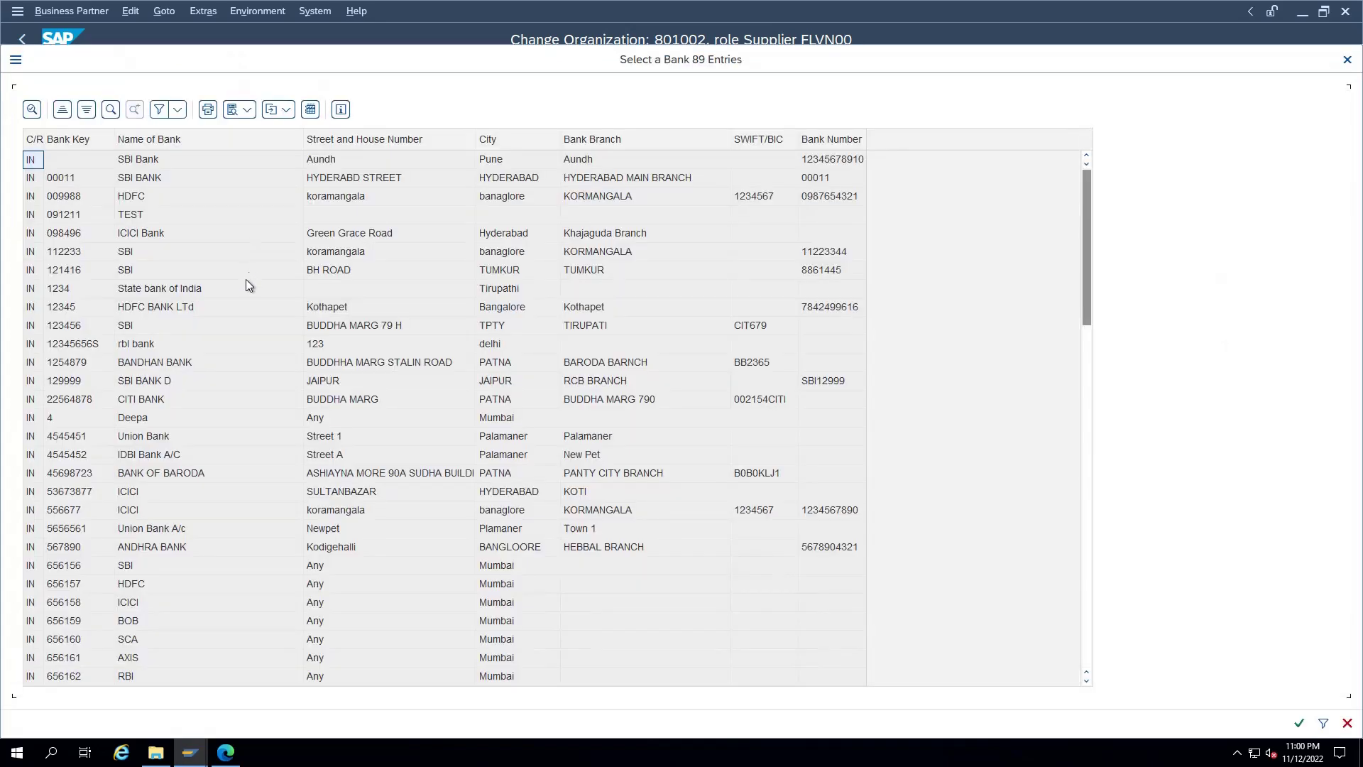
pyautogui.doubleClick(139, 341)
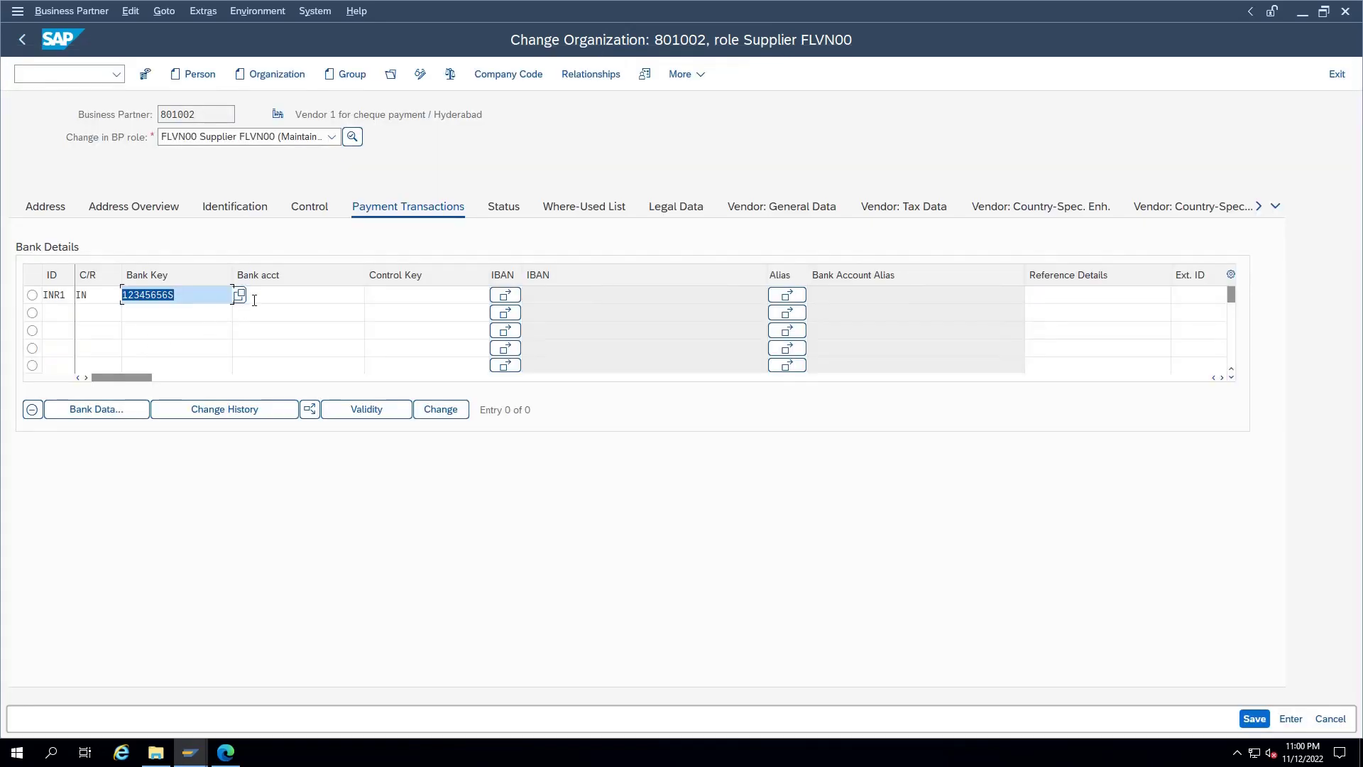
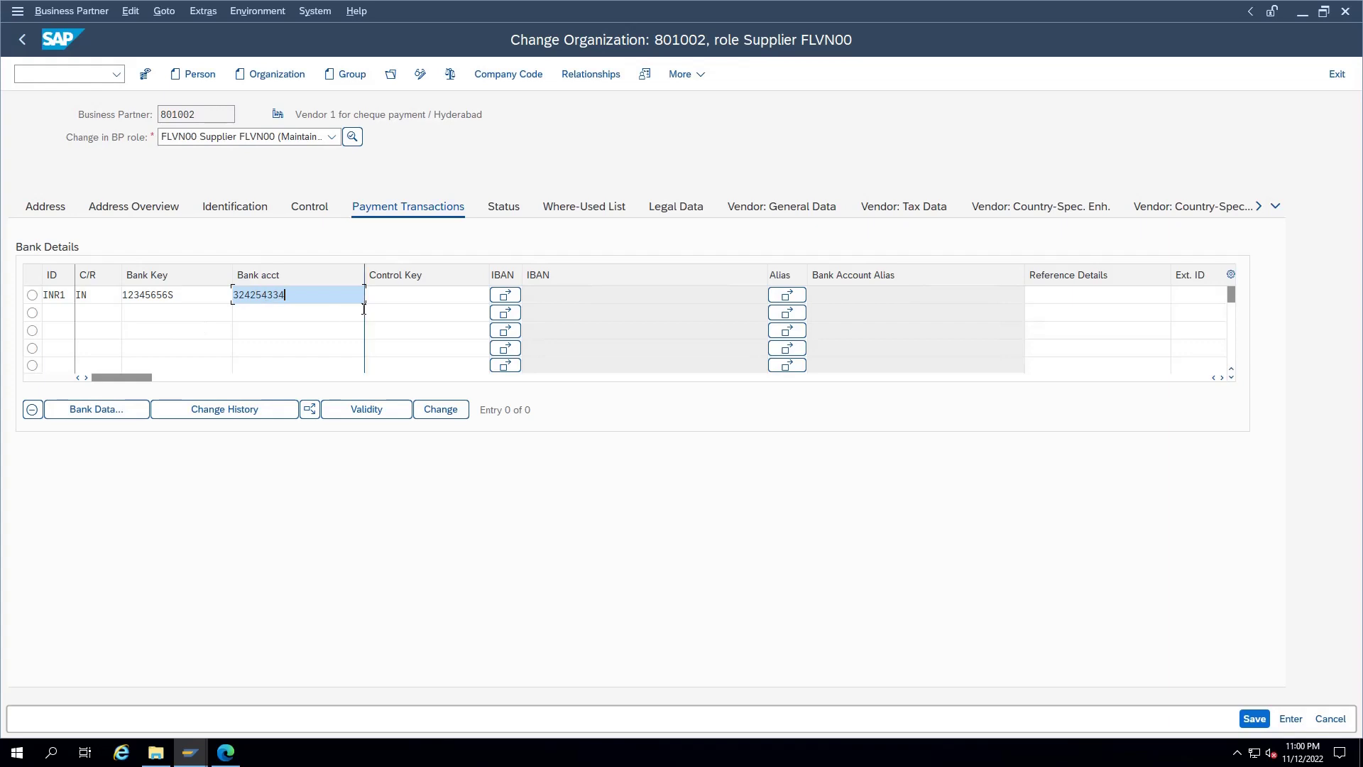
pyautogui.press('Return')
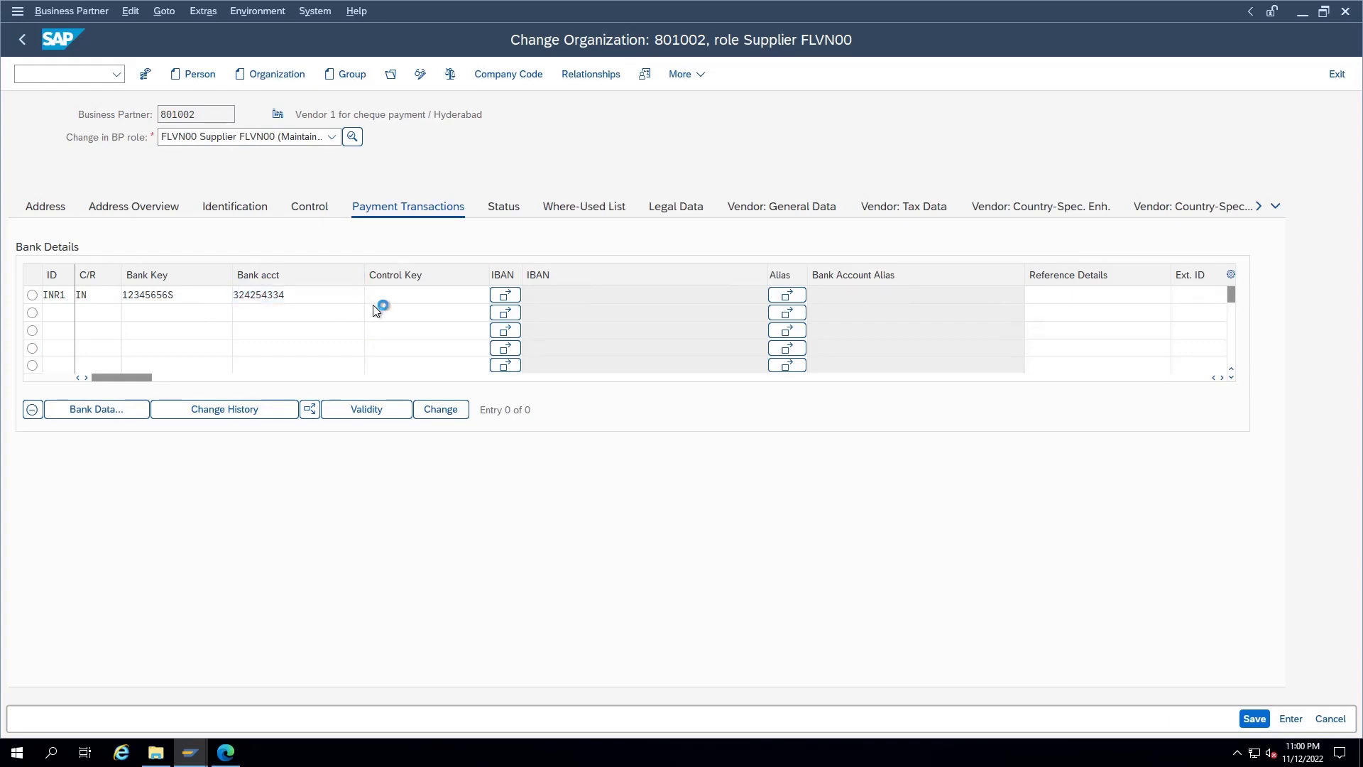
pyautogui.hotkey('alt', 'Tab')
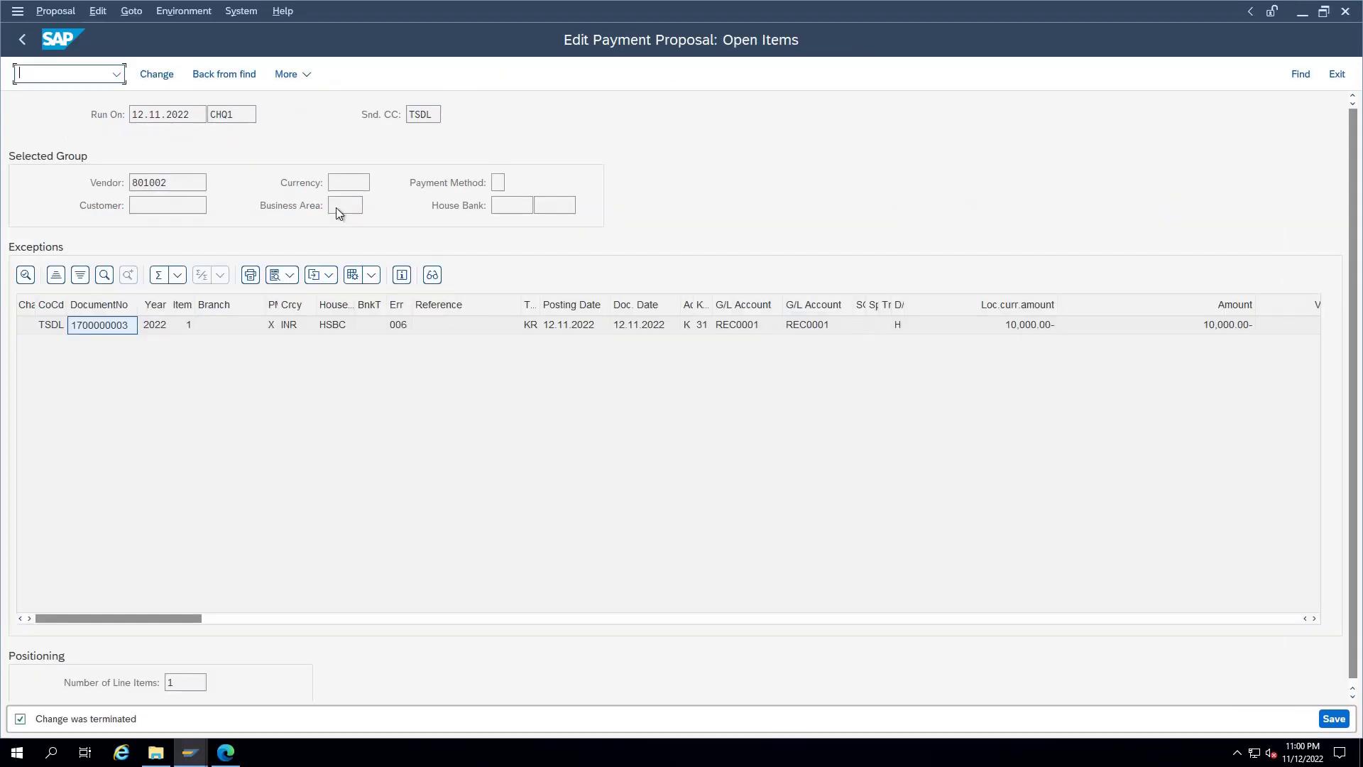
# Step: Delete the existing CHQ1 payment proposal and schedule a new one immediately
pyautogui.press('F3')
pyautogui.press('F3')
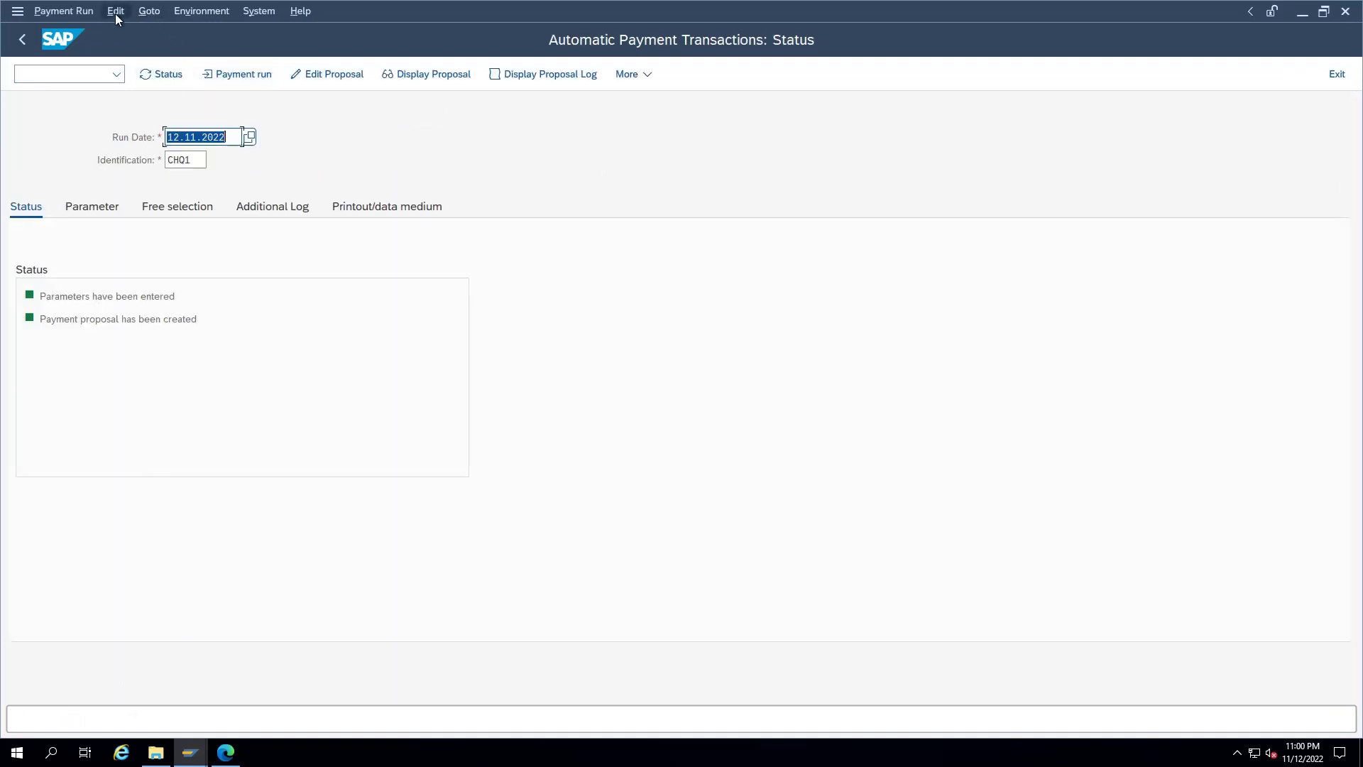
pyautogui.click(115, 11)
pyautogui.moveTo(142, 57)
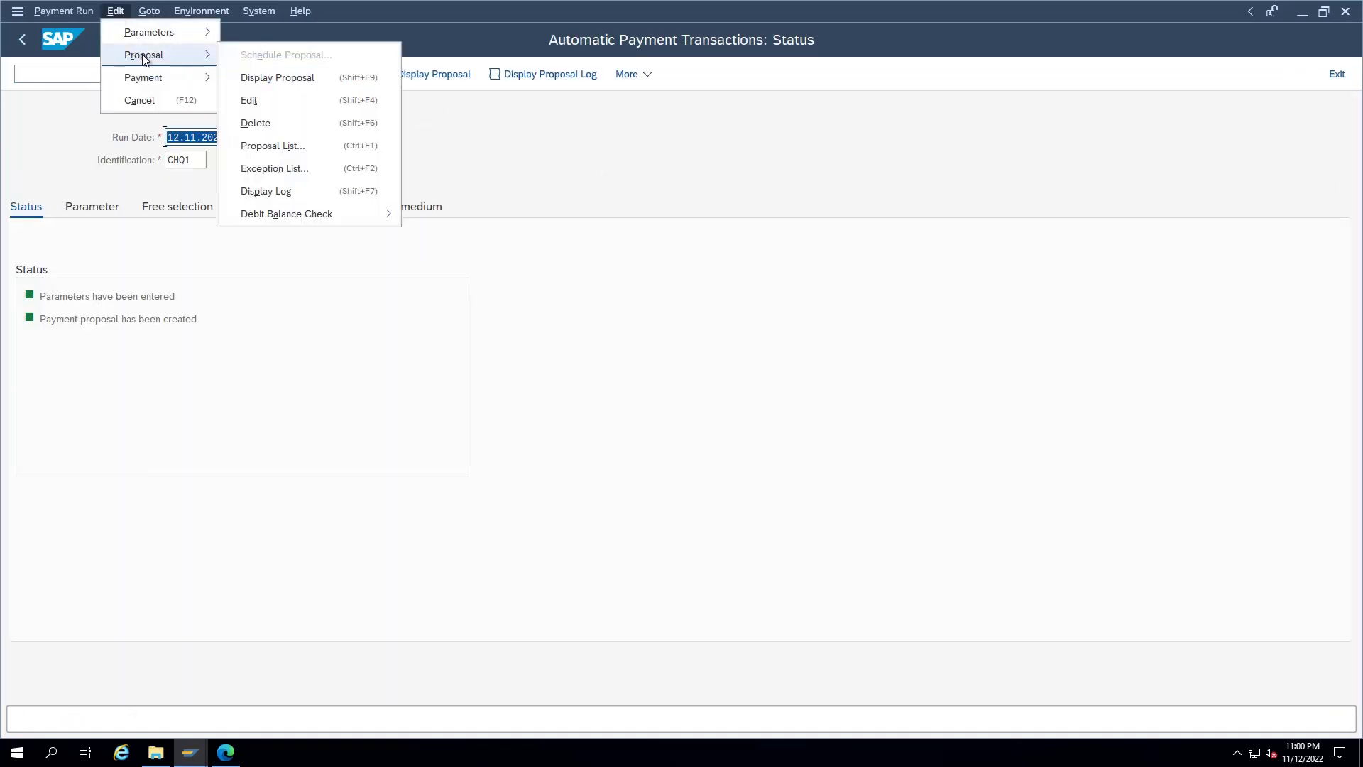
pyautogui.click(279, 118)
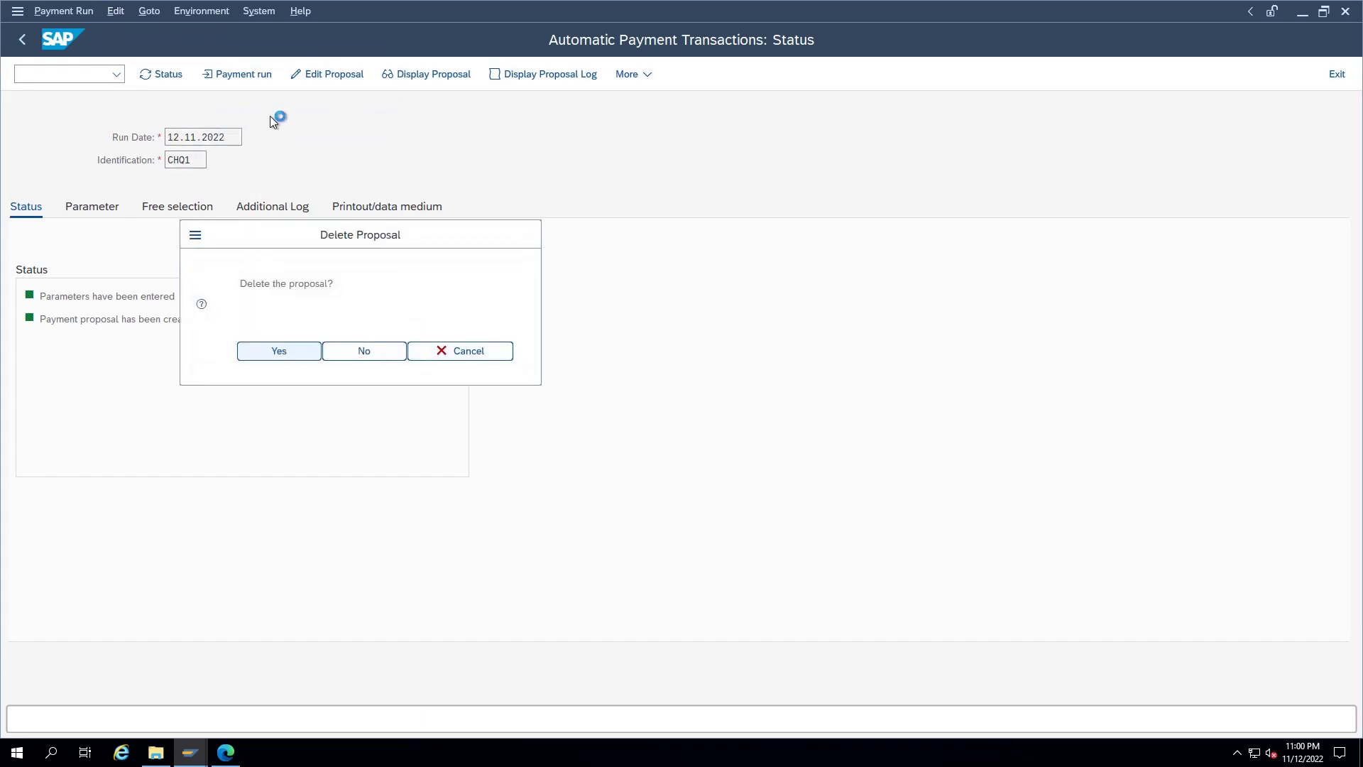
pyautogui.click(239, 76)
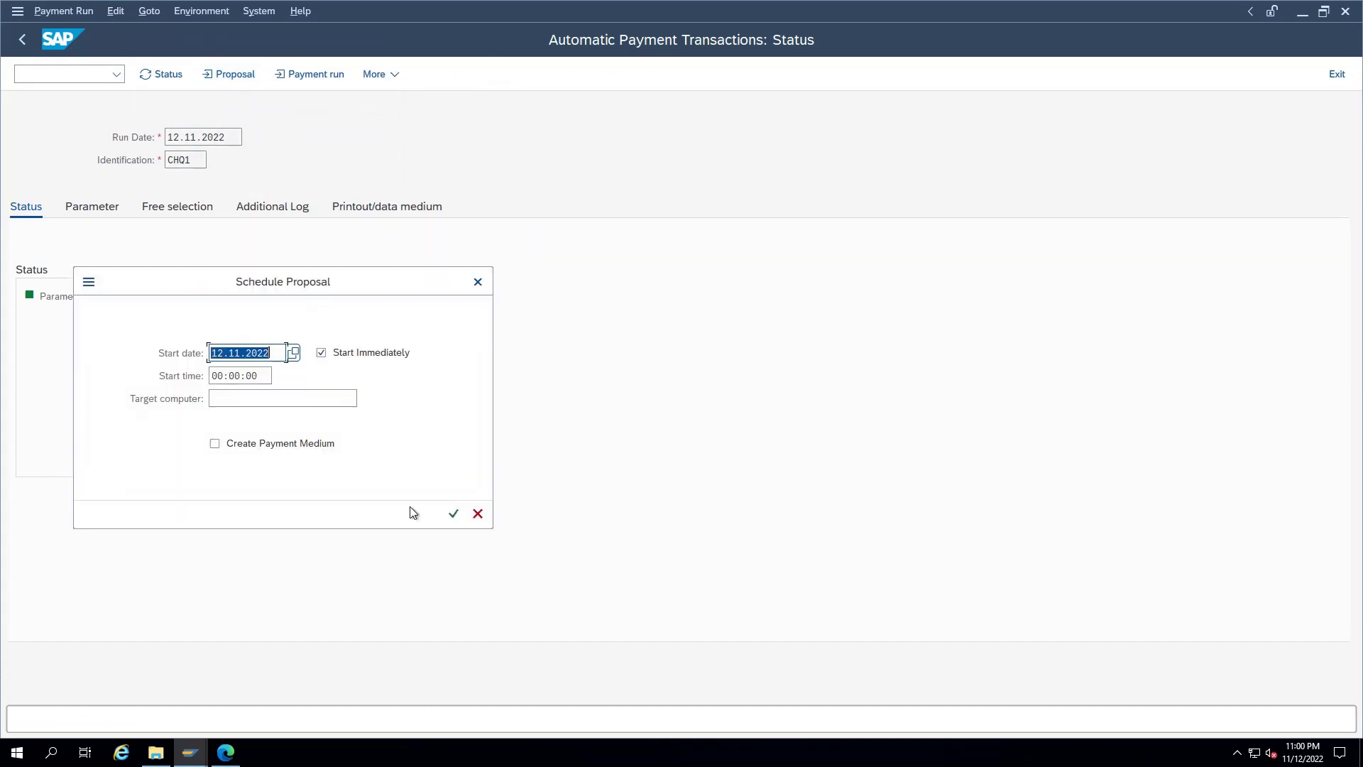
pyautogui.click(454, 513)
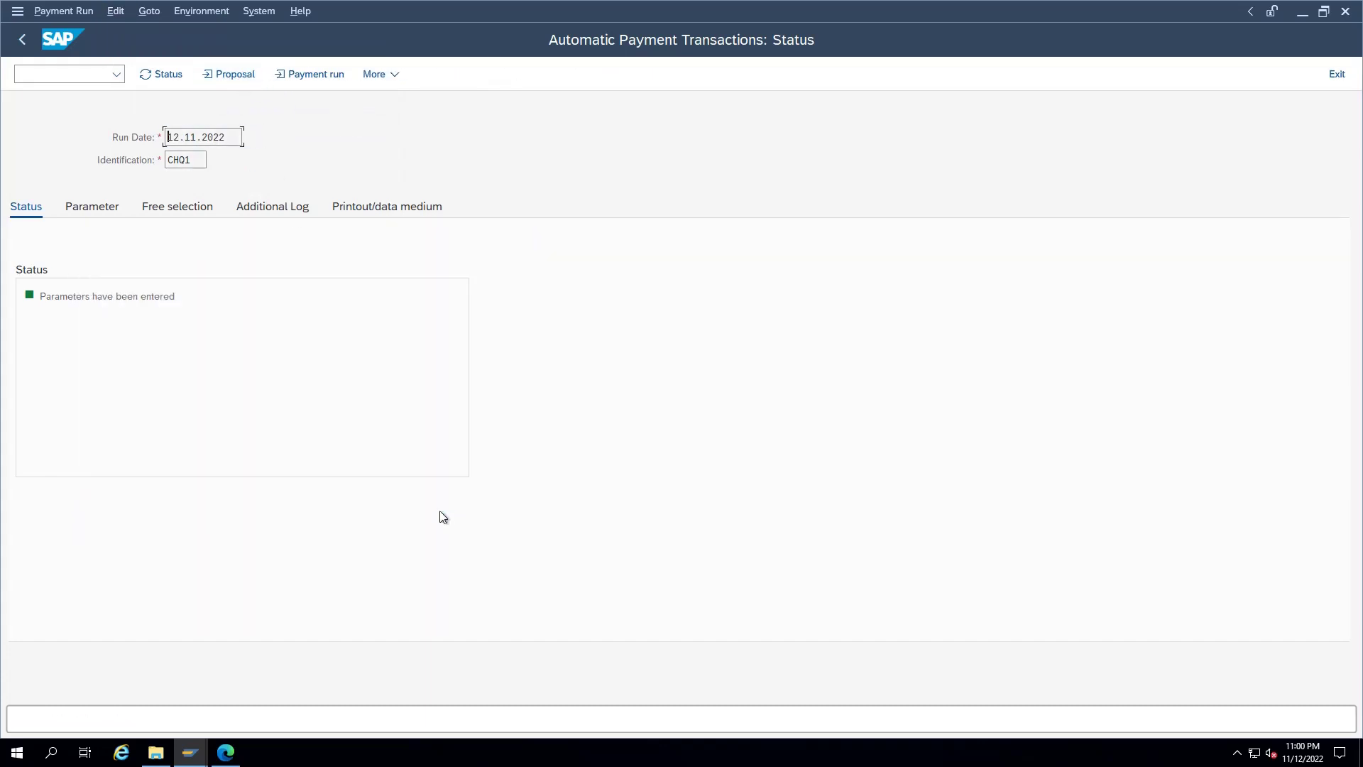
# Step: Display the regenerated proposal and check vendor 801002's 10,000.00 INR payment line
pyautogui.click(156, 78)
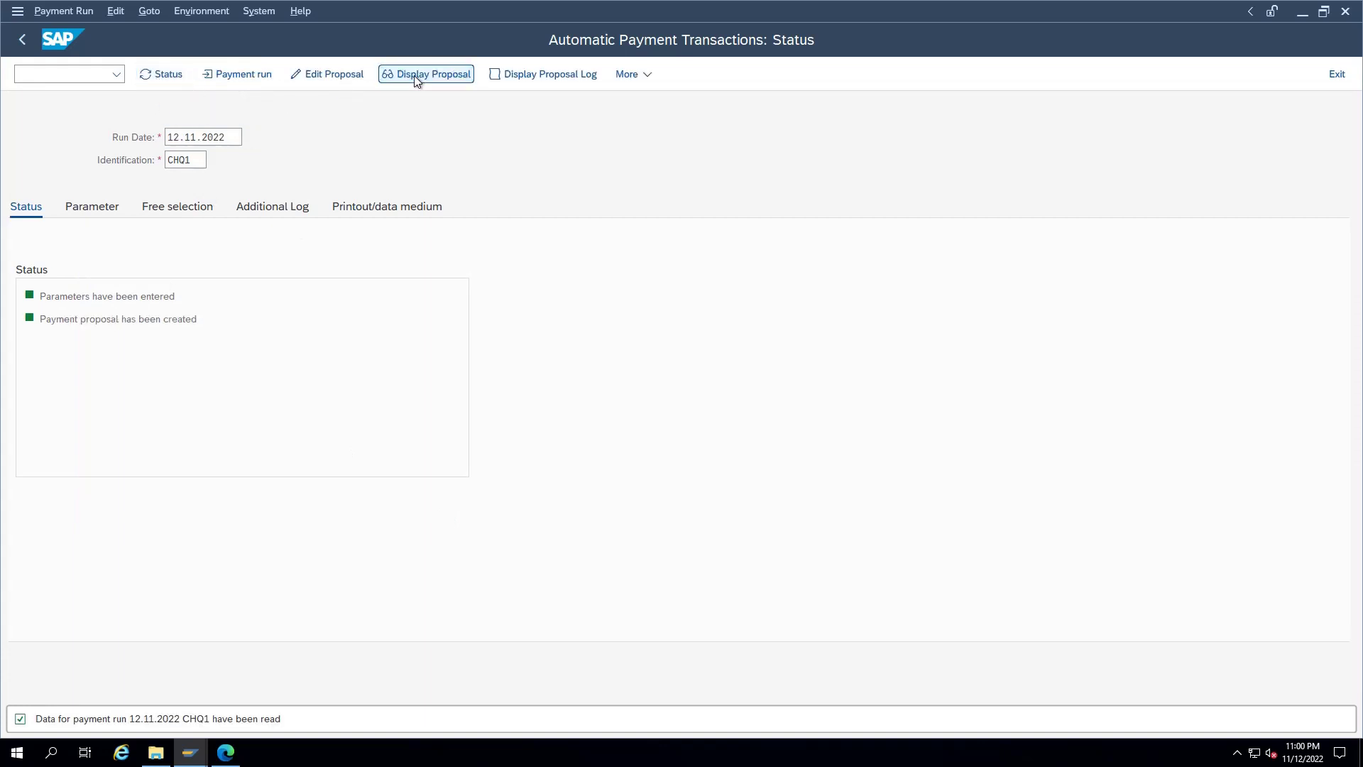
pyautogui.click(417, 78)
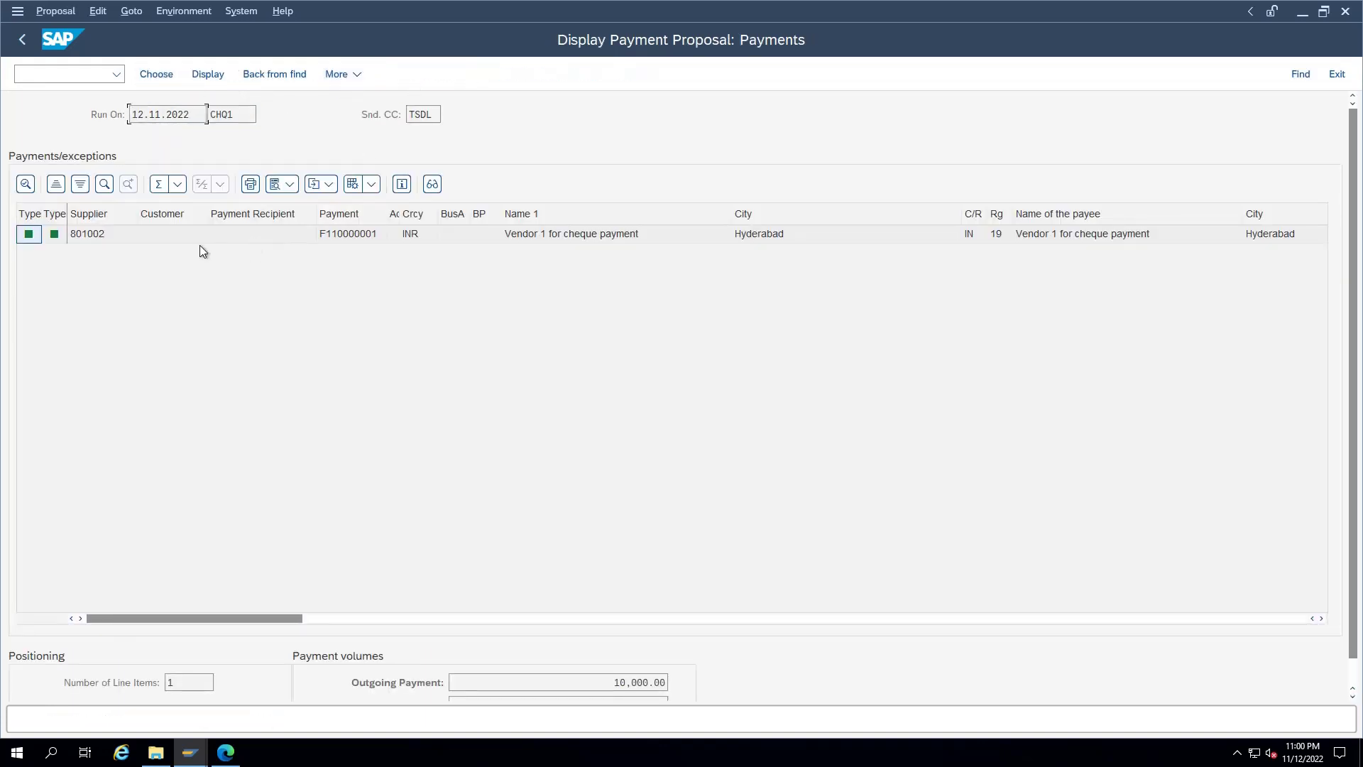
pyautogui.click(198, 235)
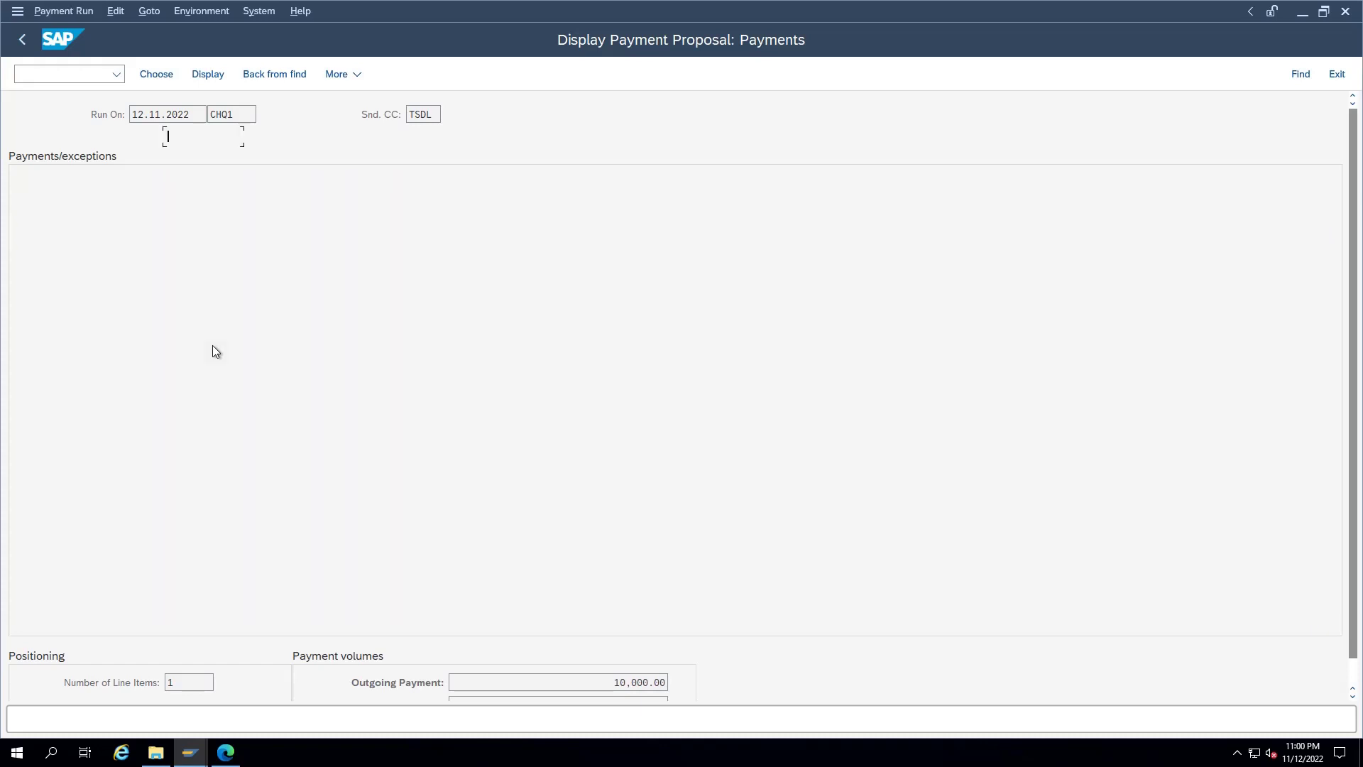
pyautogui.click(253, 78)
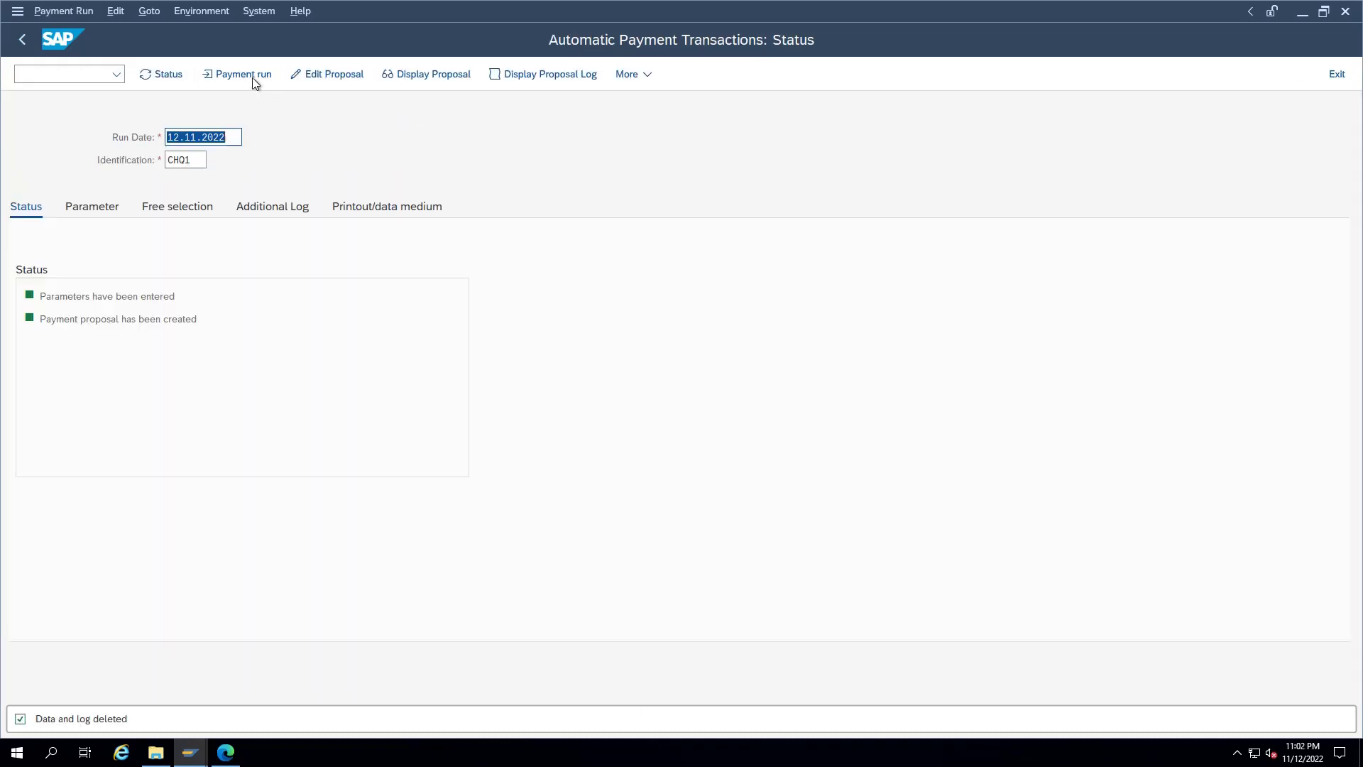
pyautogui.click(454, 516)
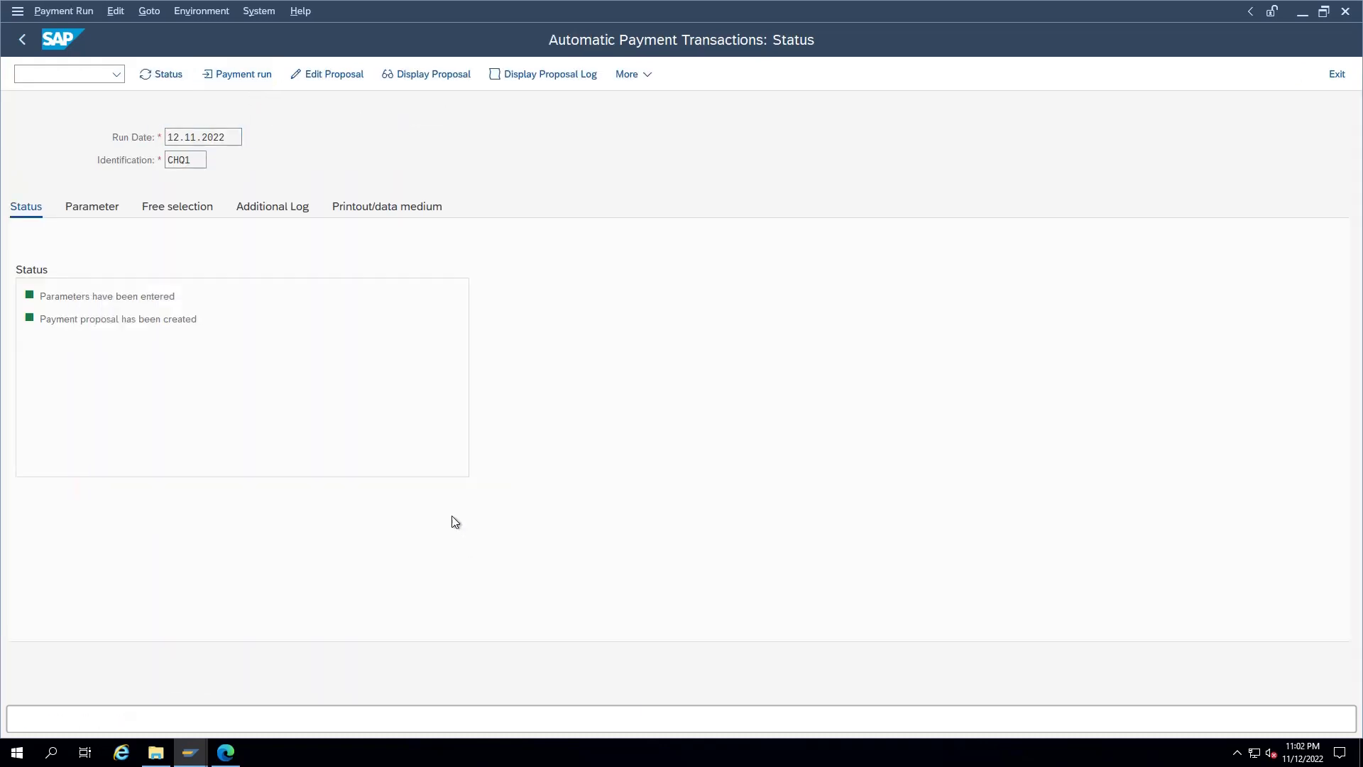
pyautogui.click(164, 74)
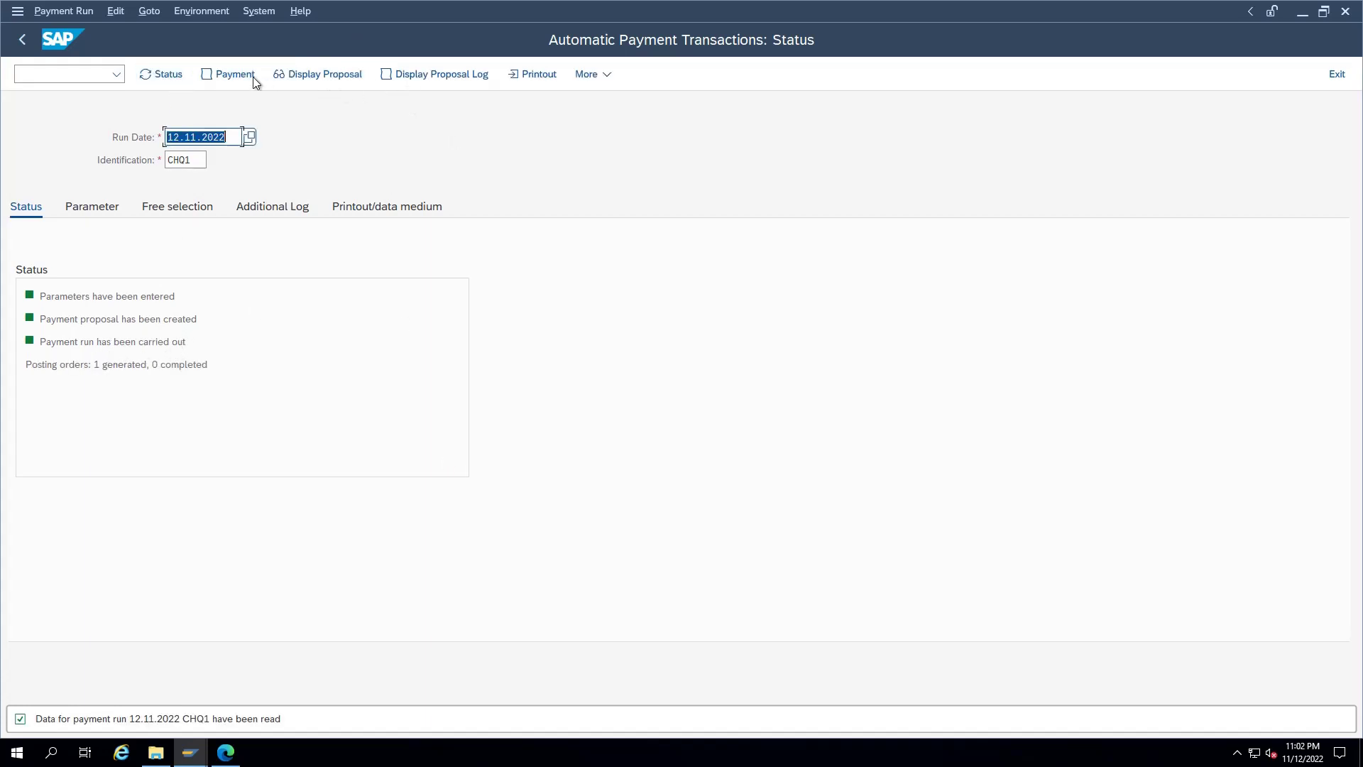
pyautogui.click(227, 75)
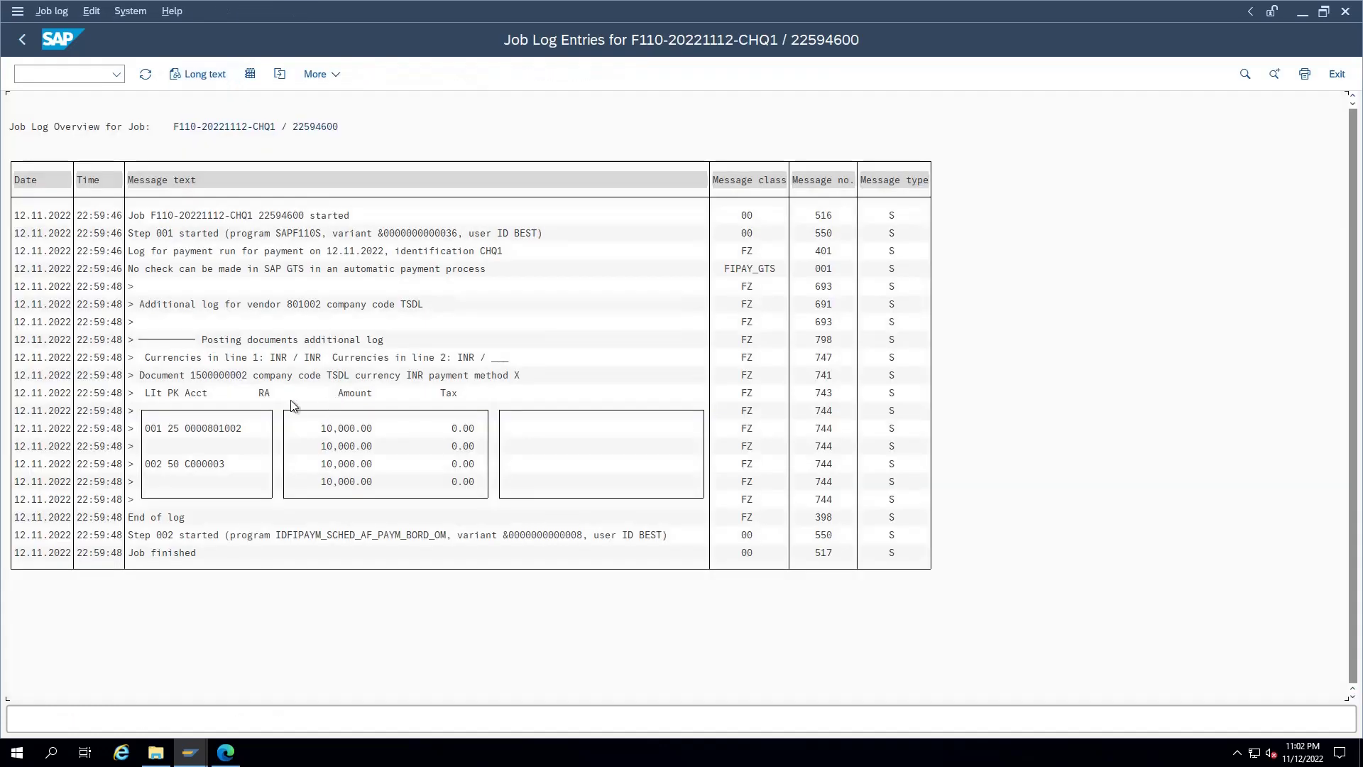
pyautogui.moveTo(249, 374); pyautogui.dragTo(188, 375)
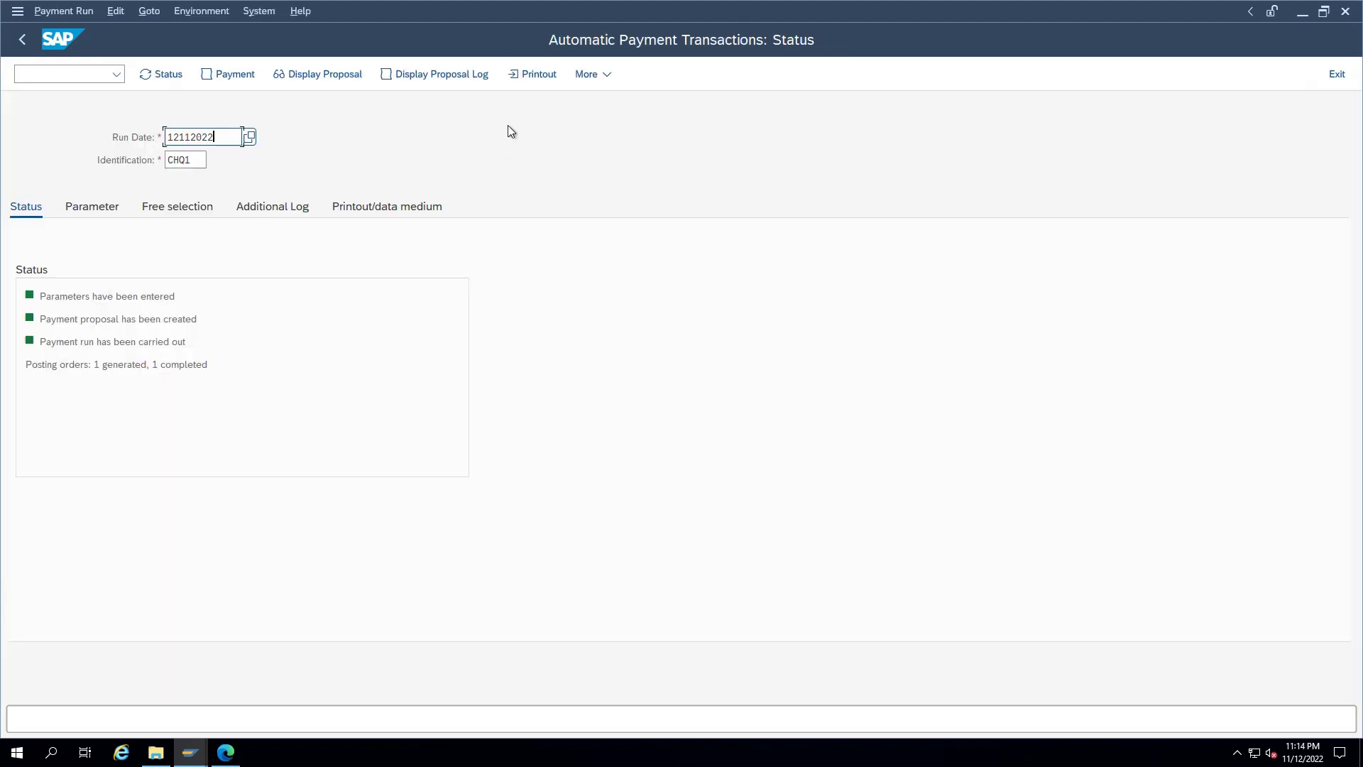
pyautogui.click(529, 80)
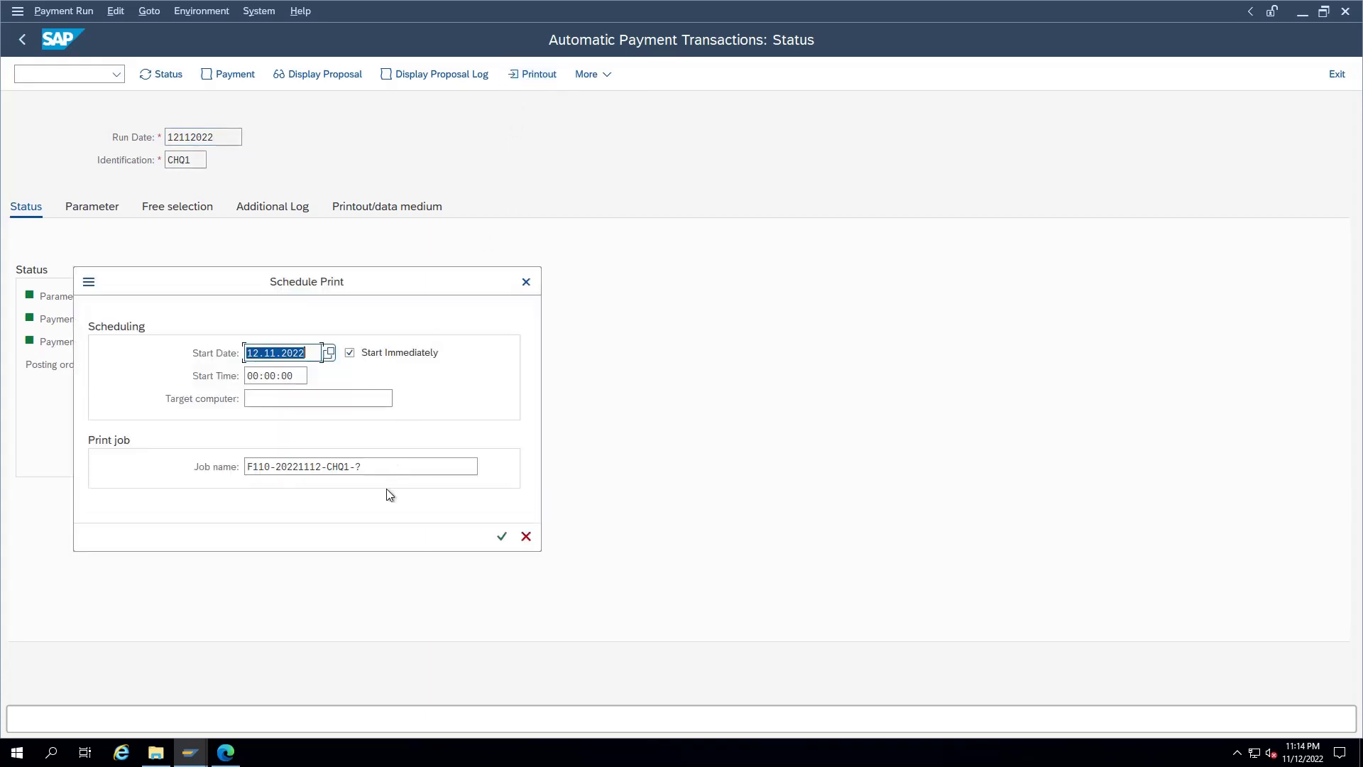
pyautogui.click(392, 470)
pyautogui.press('BackSpace')
pyautogui.write('2')
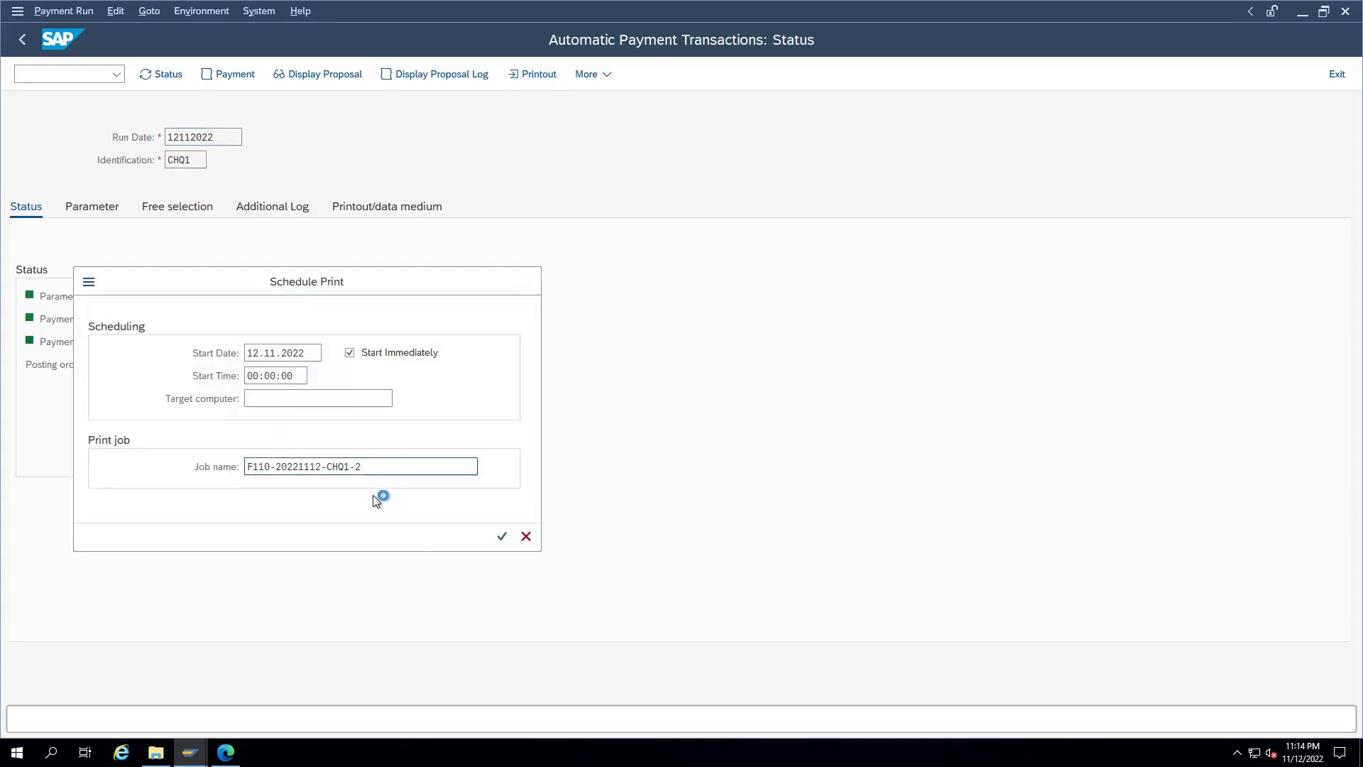
pyautogui.press('Return')
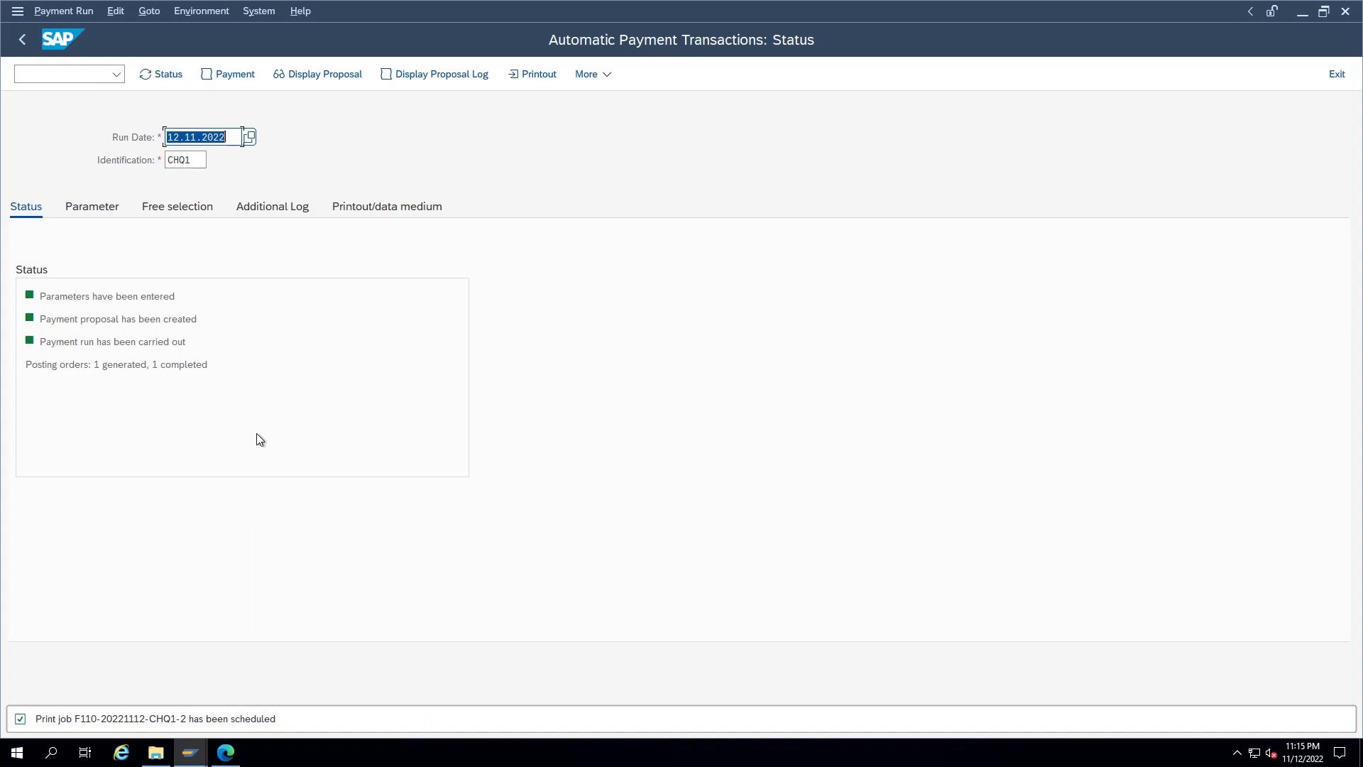
pyautogui.click(83, 74)
# Step: List today's spool requests with /nsp01 and preview the 4-page Cheque Payment output
pyautogui.write('/nsp01')
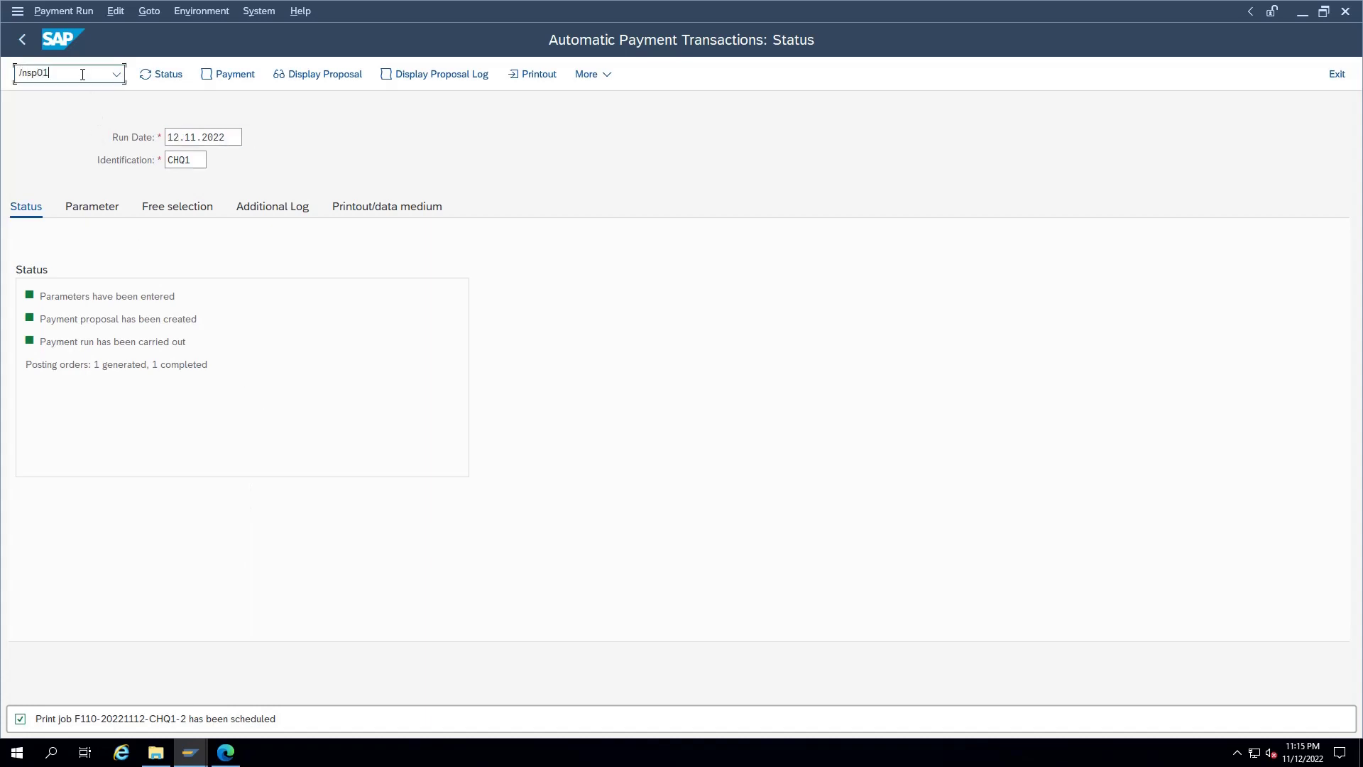
pyautogui.press('Return')
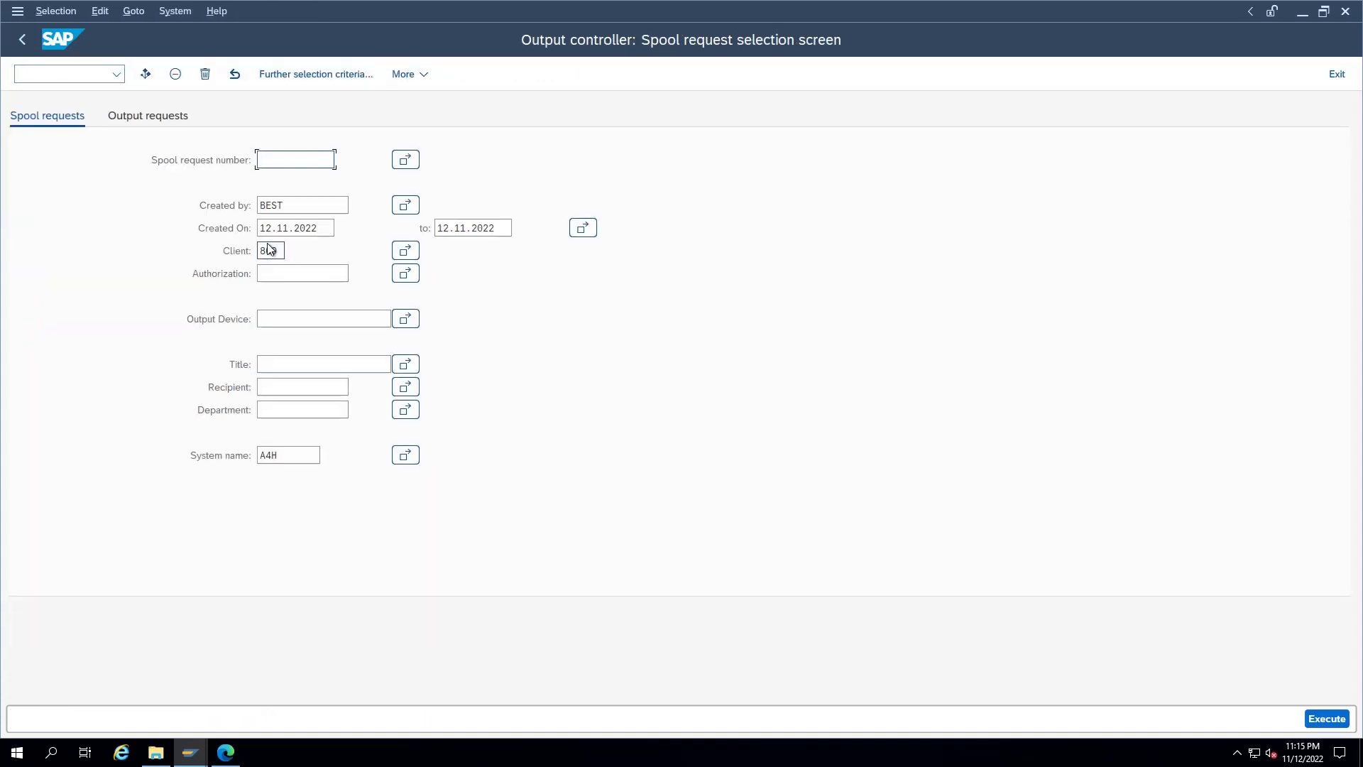
pyautogui.press('F8')
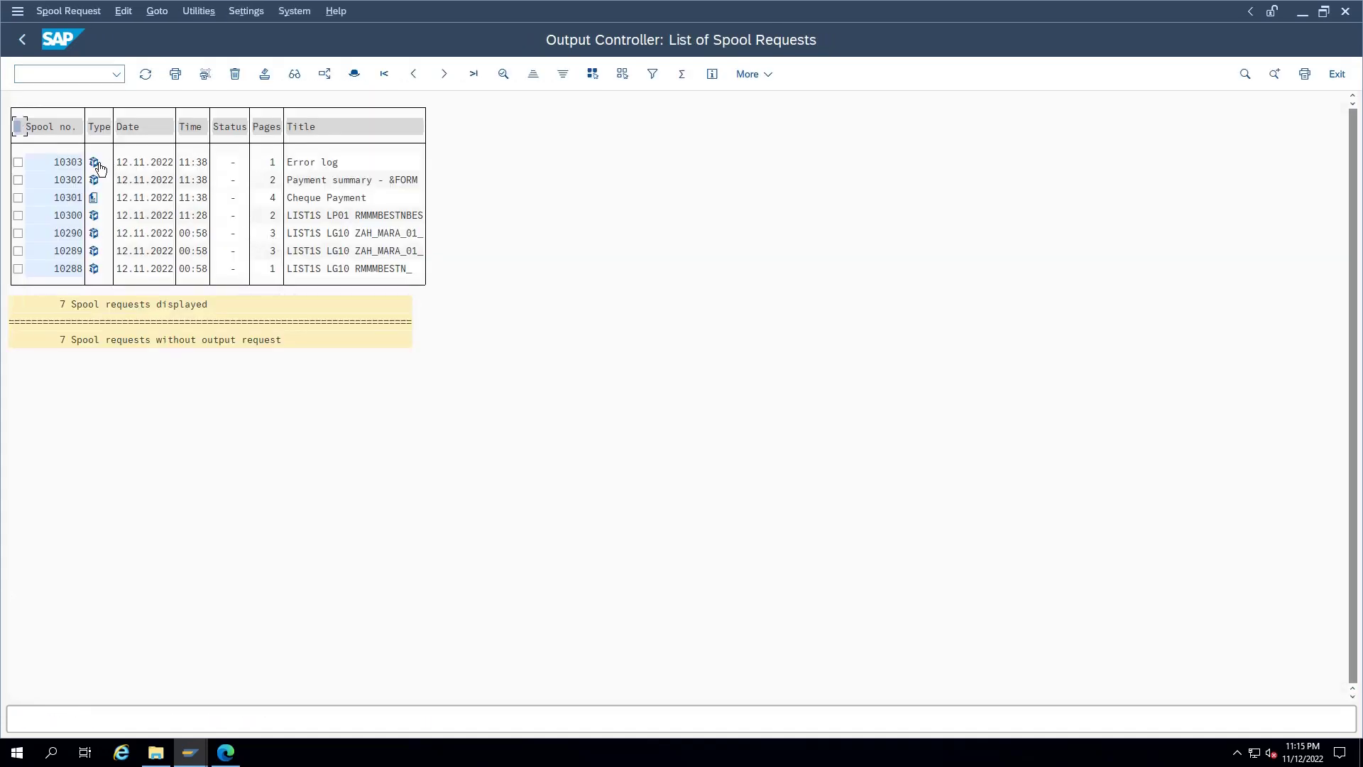
pyautogui.click(93, 206)
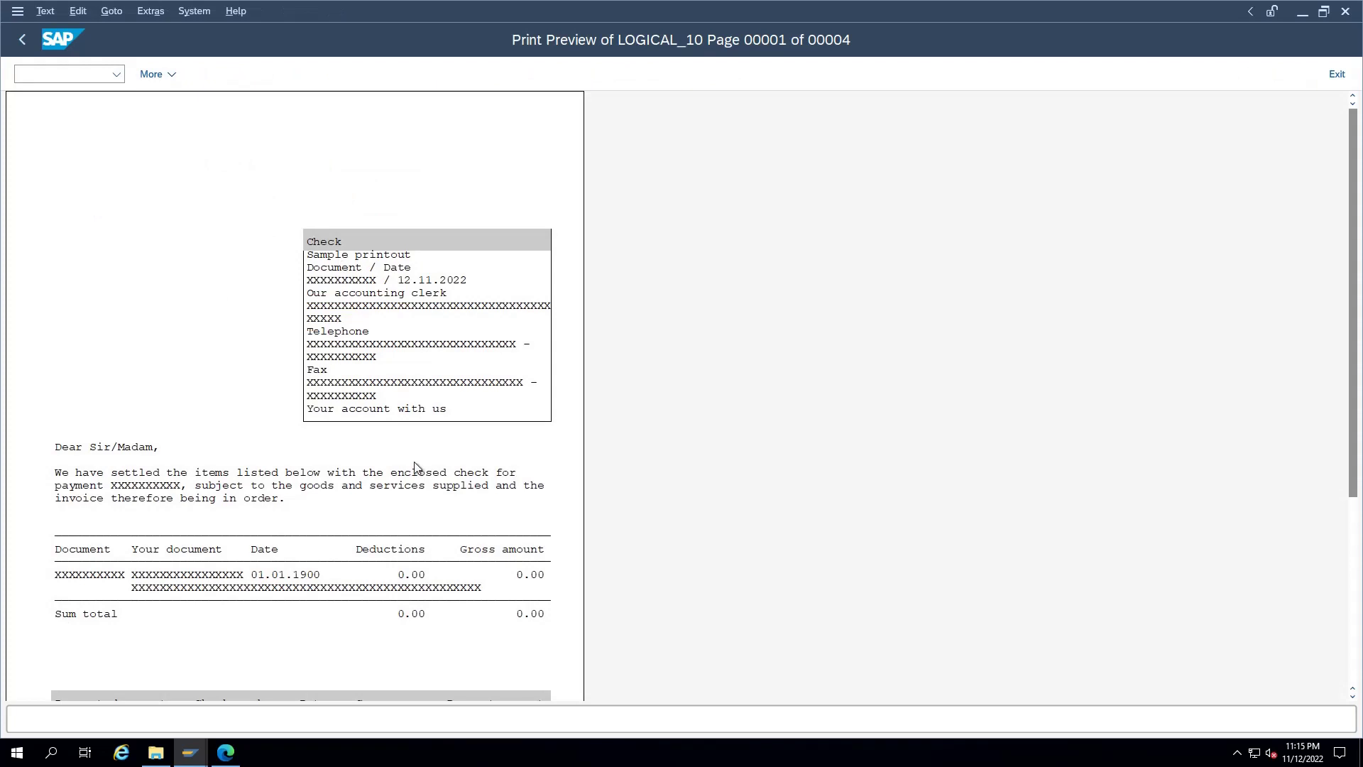
pyautogui.press('F3')
pyautogui.click(226, 752)
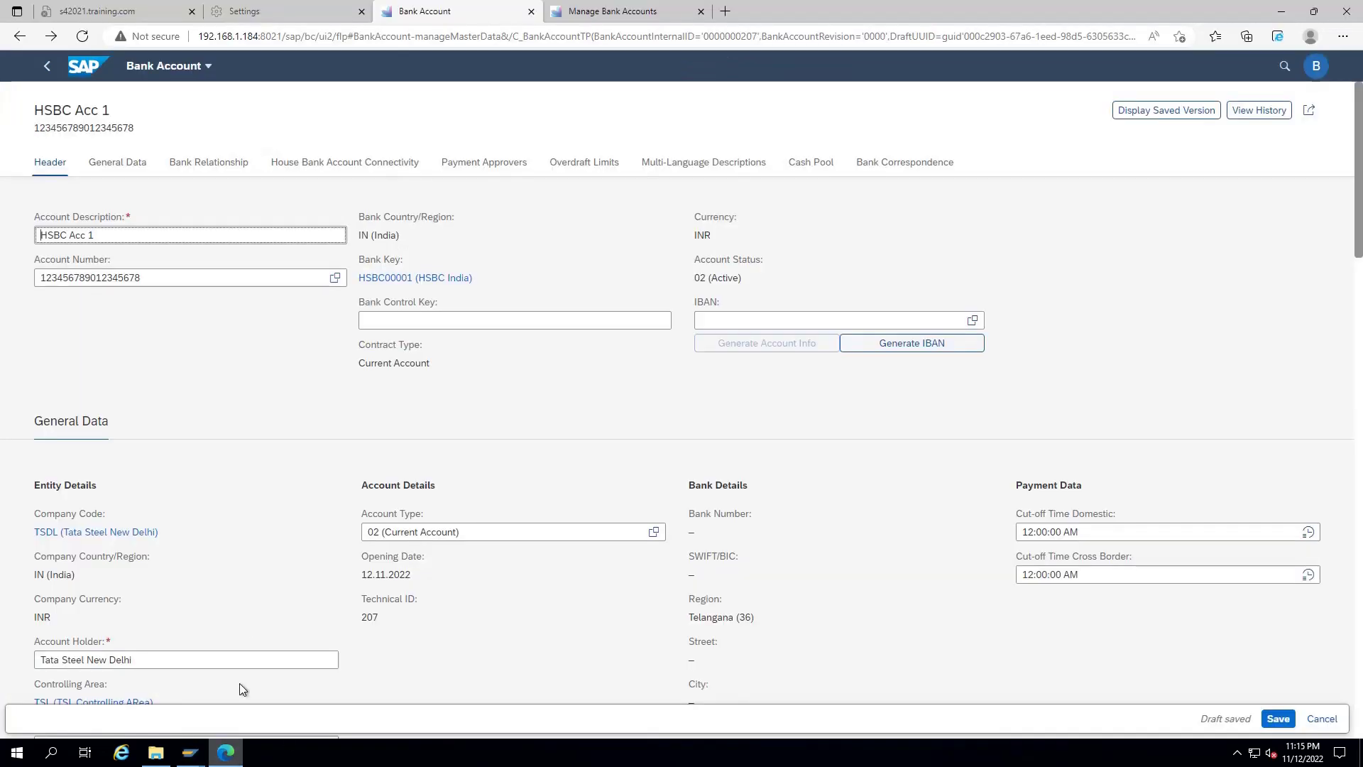
pyautogui.click(1283, 13)
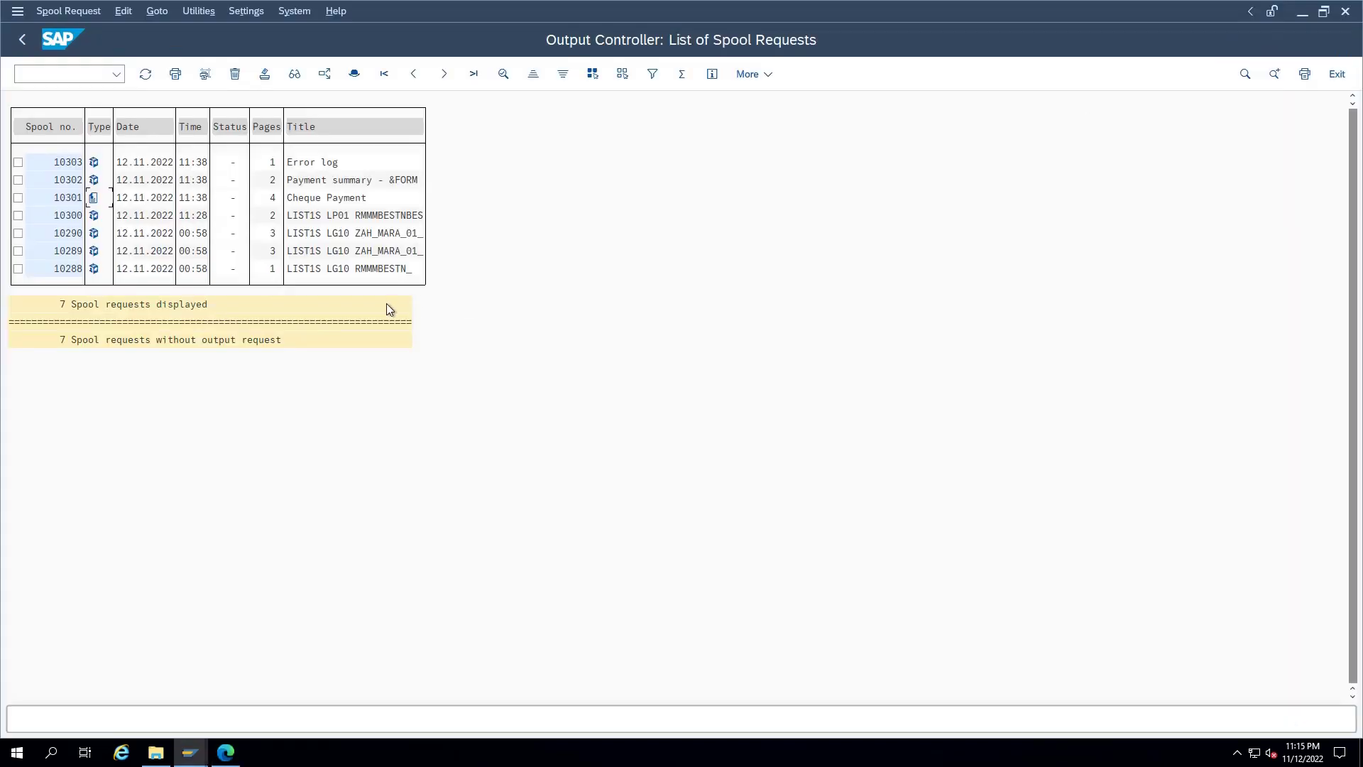
pyautogui.click(93, 79)
pyautogui.write('/nfb03')
pyautogui.press('Return')
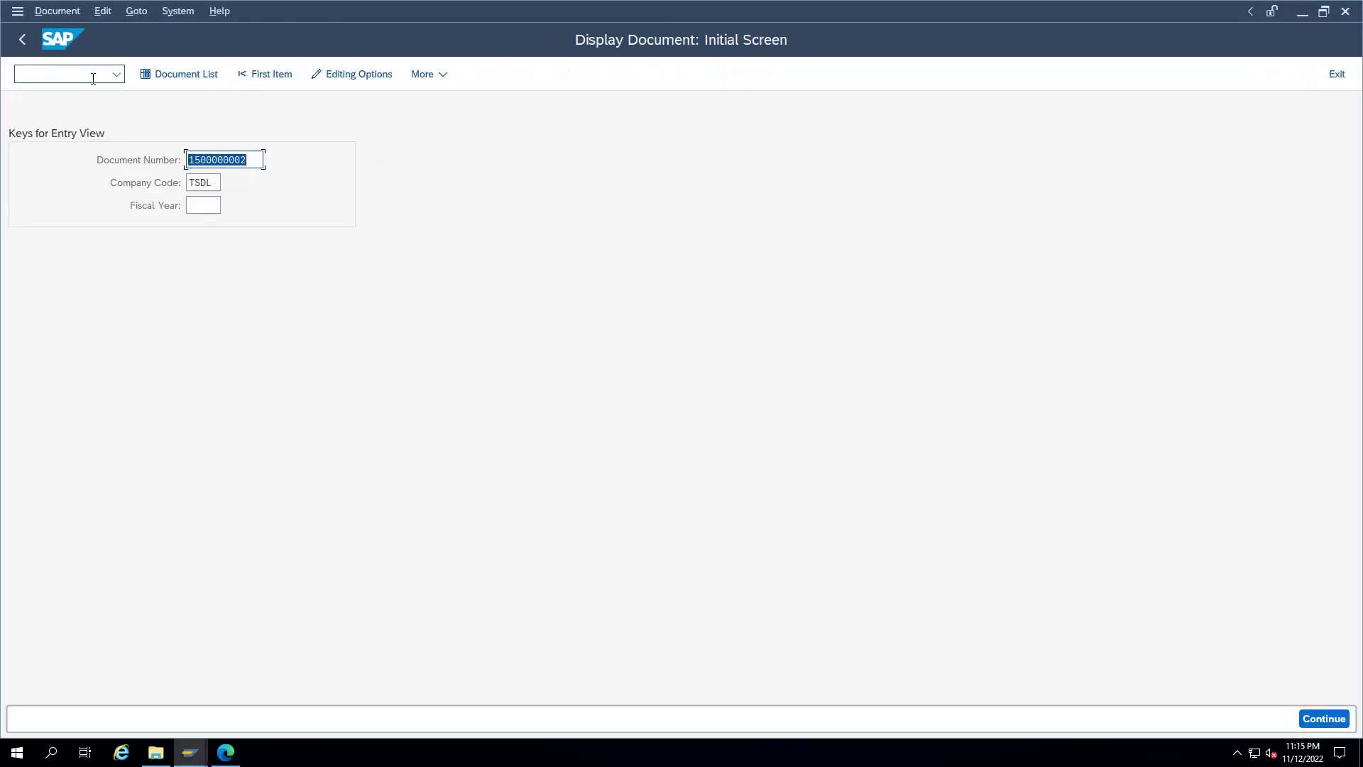
pyautogui.press('Return')
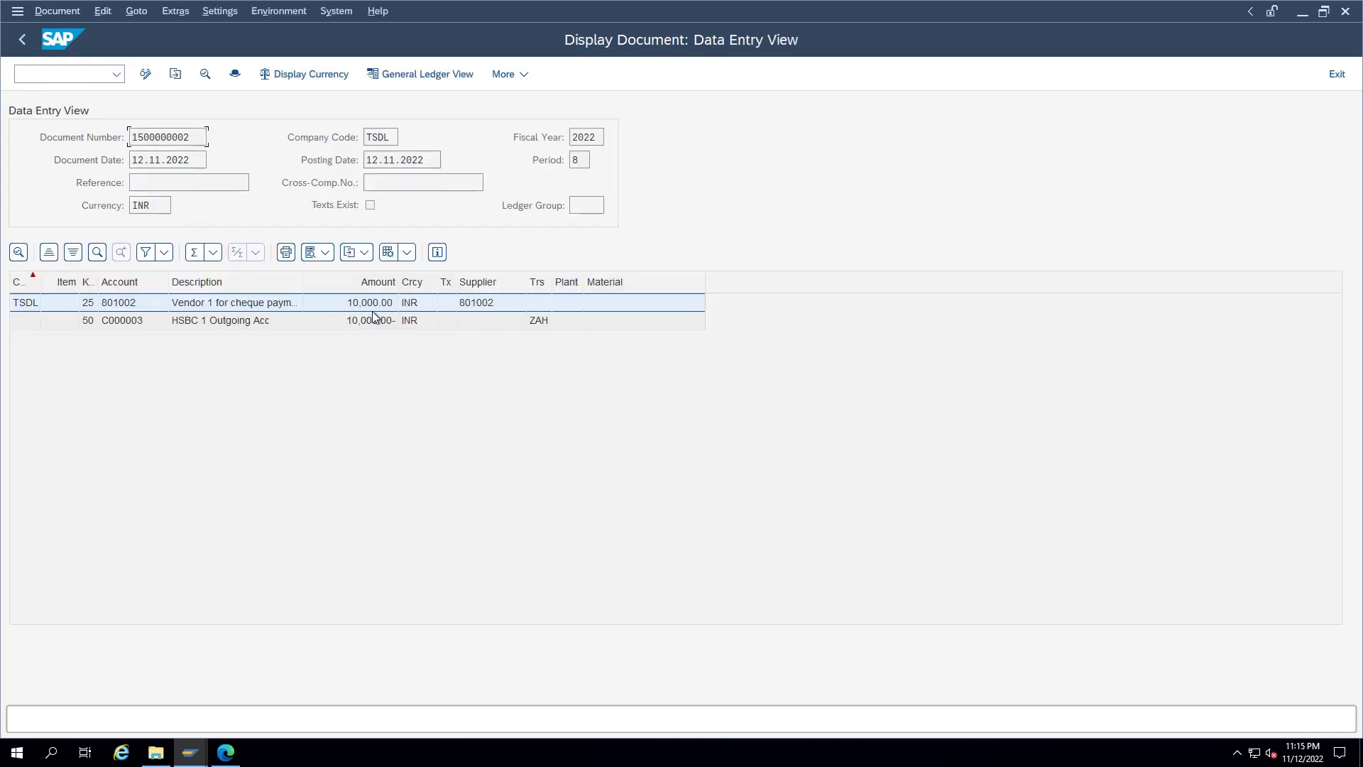
pyautogui.click(278, 10)
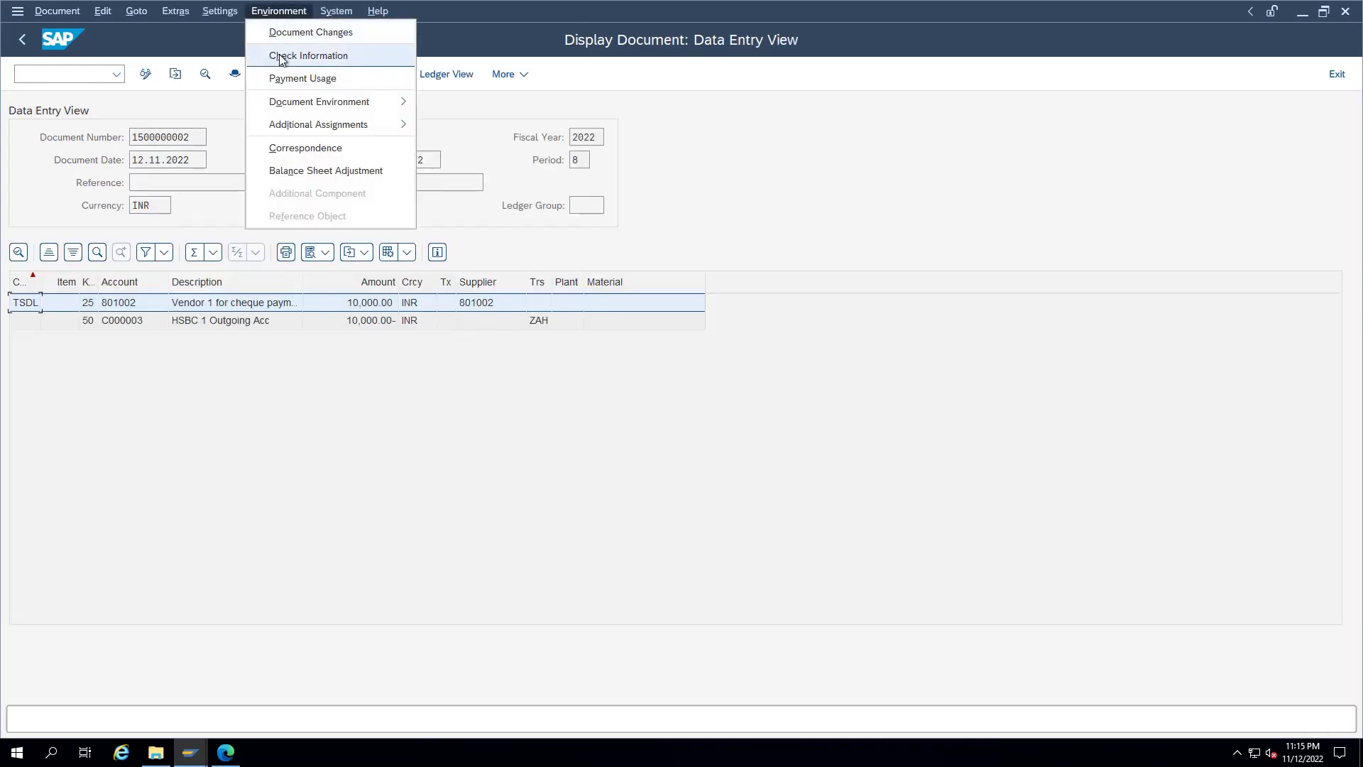
pyautogui.click(279, 54)
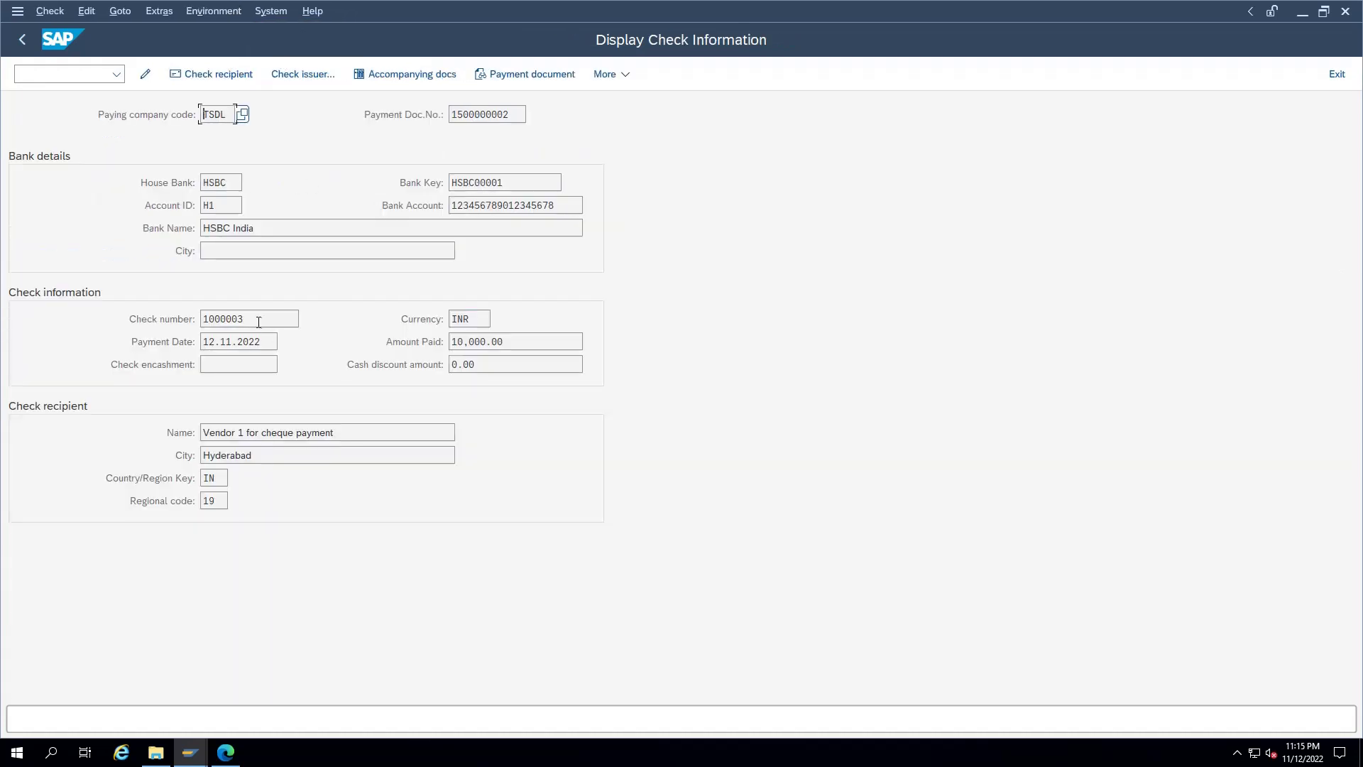
pyautogui.moveTo(259, 321); pyautogui.dragTo(195, 322)
pyautogui.click(269, 318)
pyautogui.moveTo(267, 328); pyautogui.dragTo(177, 320)
pyautogui.click(106, 74)
# Step: Open the check register report with /nfchn and enter company code TSDL
pyautogui.write('/nfchn')
pyautogui.press('Return')
pyautogui.write('TSDDL')
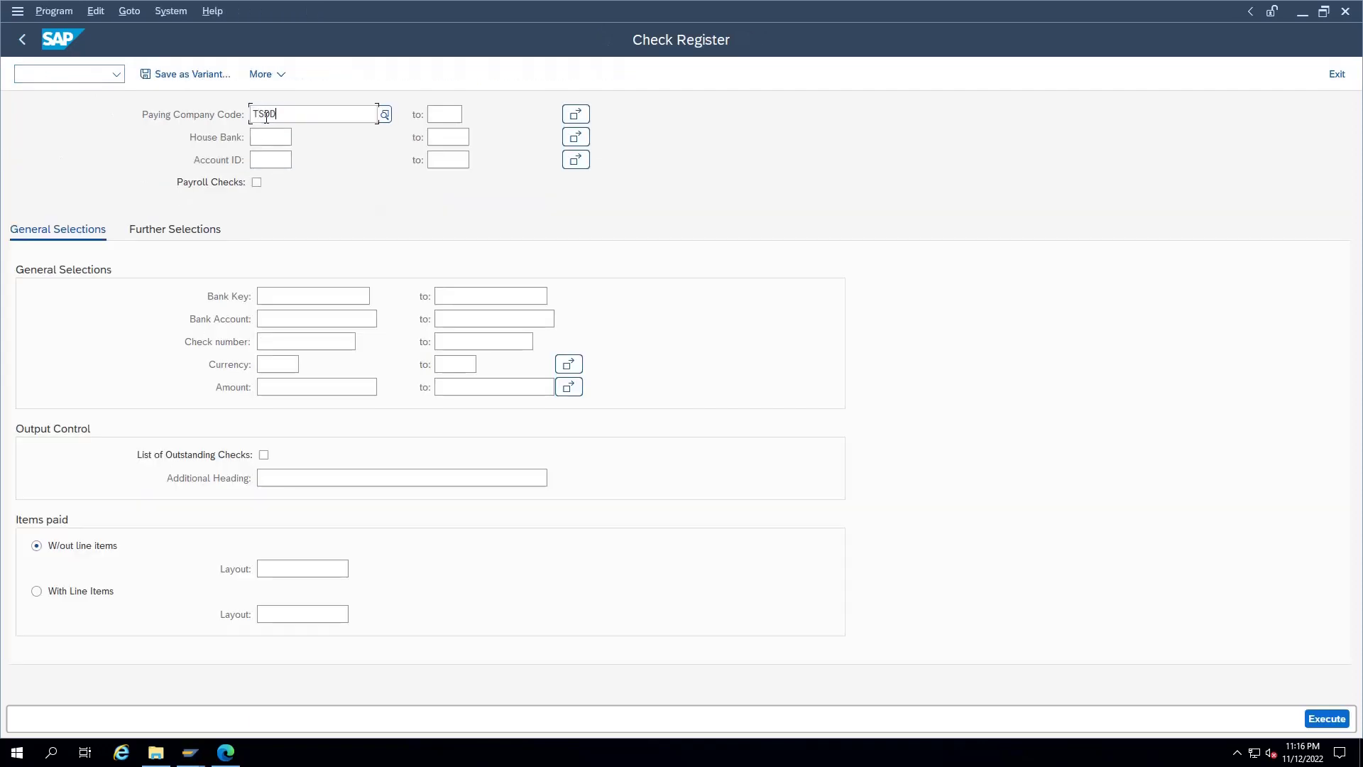
pyautogui.press('BackSpace')
pyautogui.press('BackSpace')
pyautogui.write('L')
pyautogui.press('Tab')
pyautogui.press('Tab')
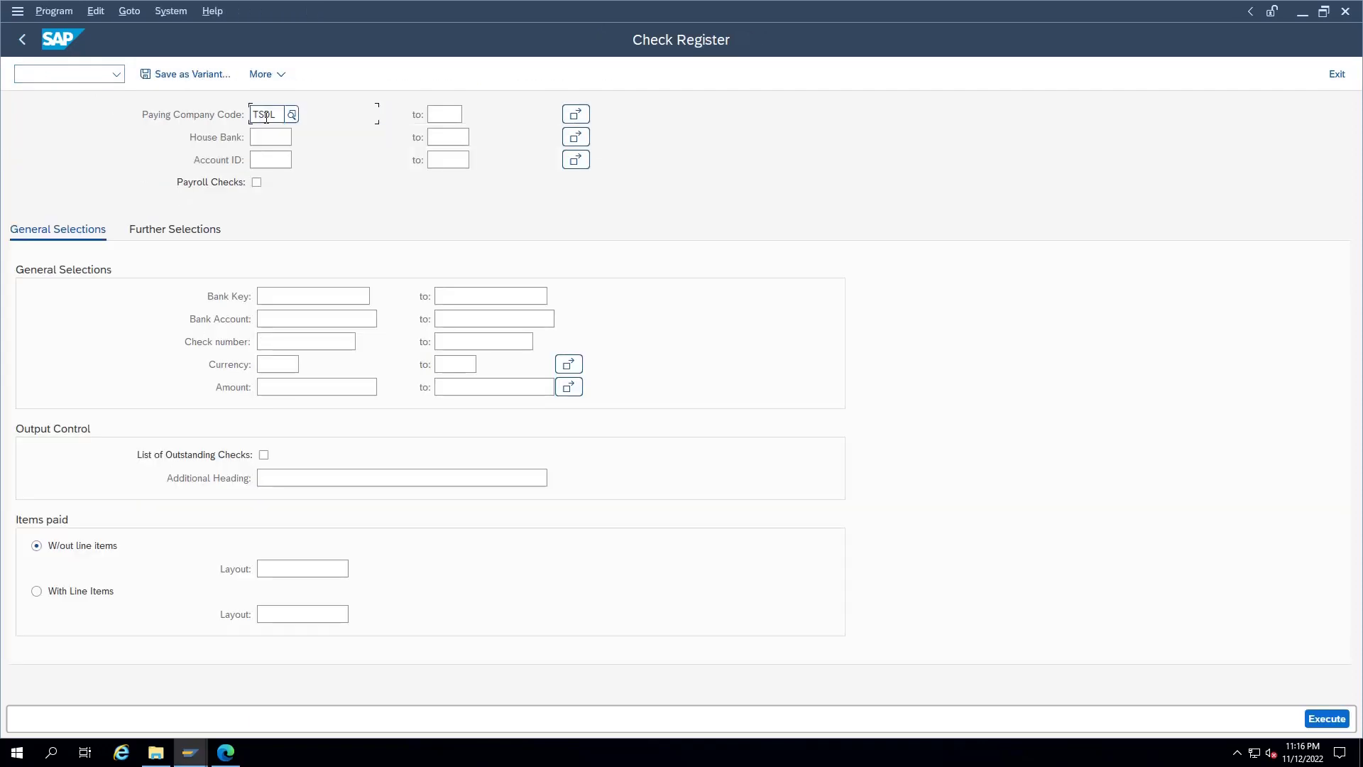
pyautogui.hotkey('shift', 'Tab')
pyautogui.hotkey('shift', 'Tab')
# Step: Enter house bank HSBC and account ID H1, then run the register to check cheque 1000003
pyautogui.press('Down')
pyautogui.write('H')
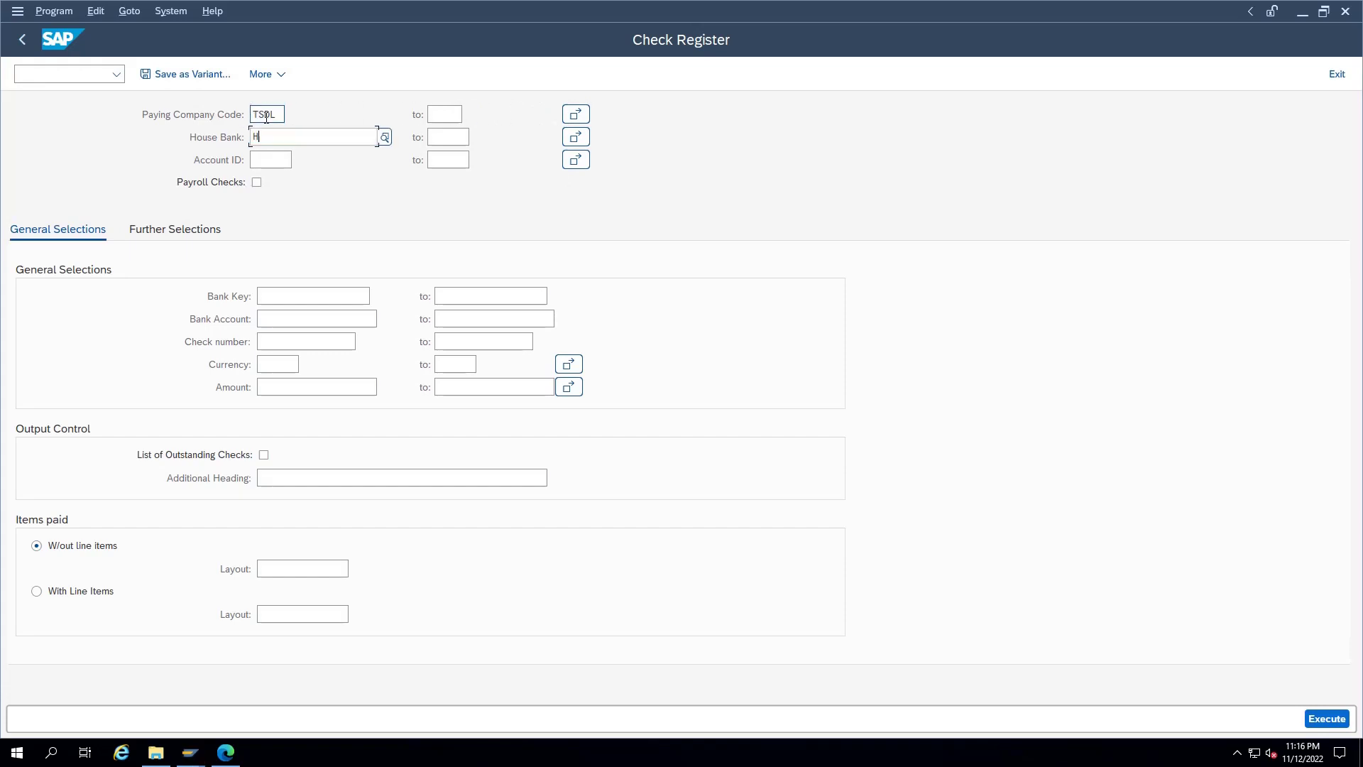
pyautogui.write('SBC')
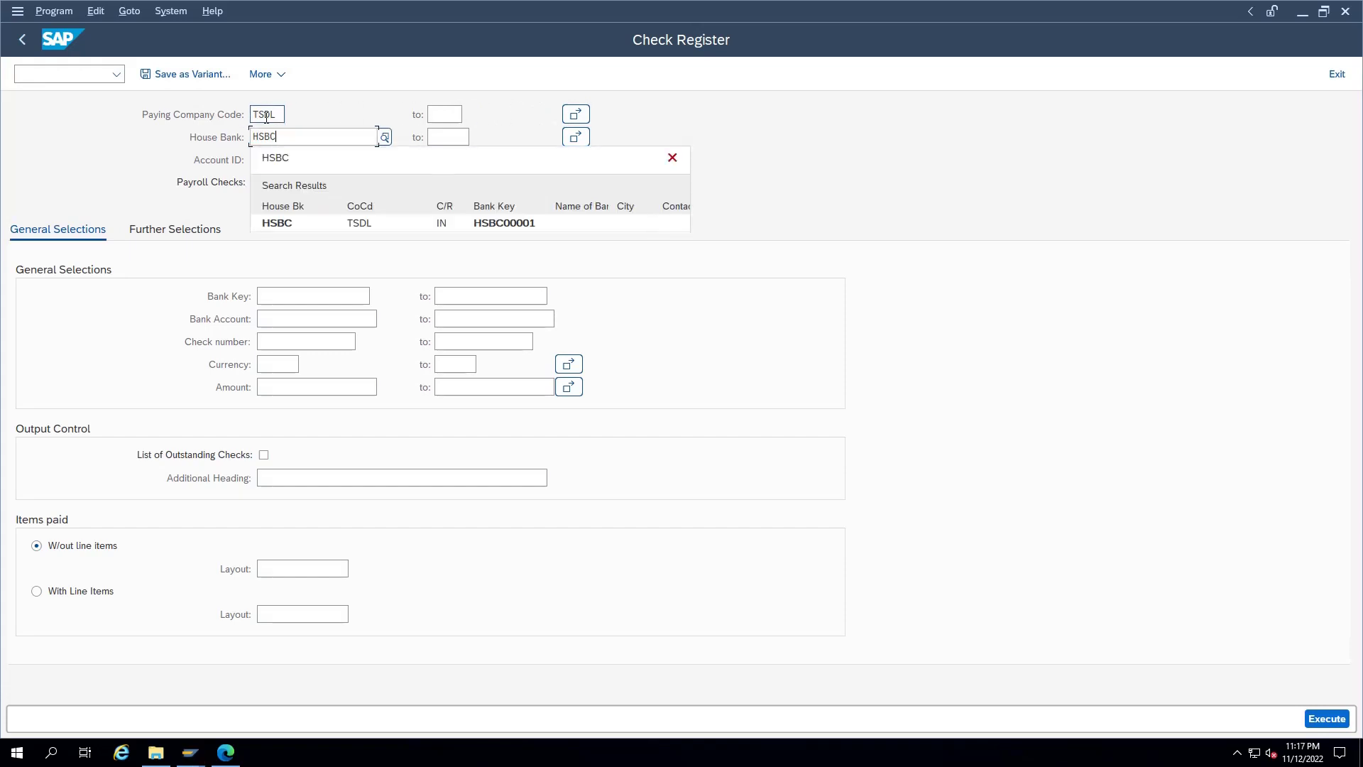
pyautogui.press('Return')
pyautogui.press('Down')
pyautogui.write('H1')
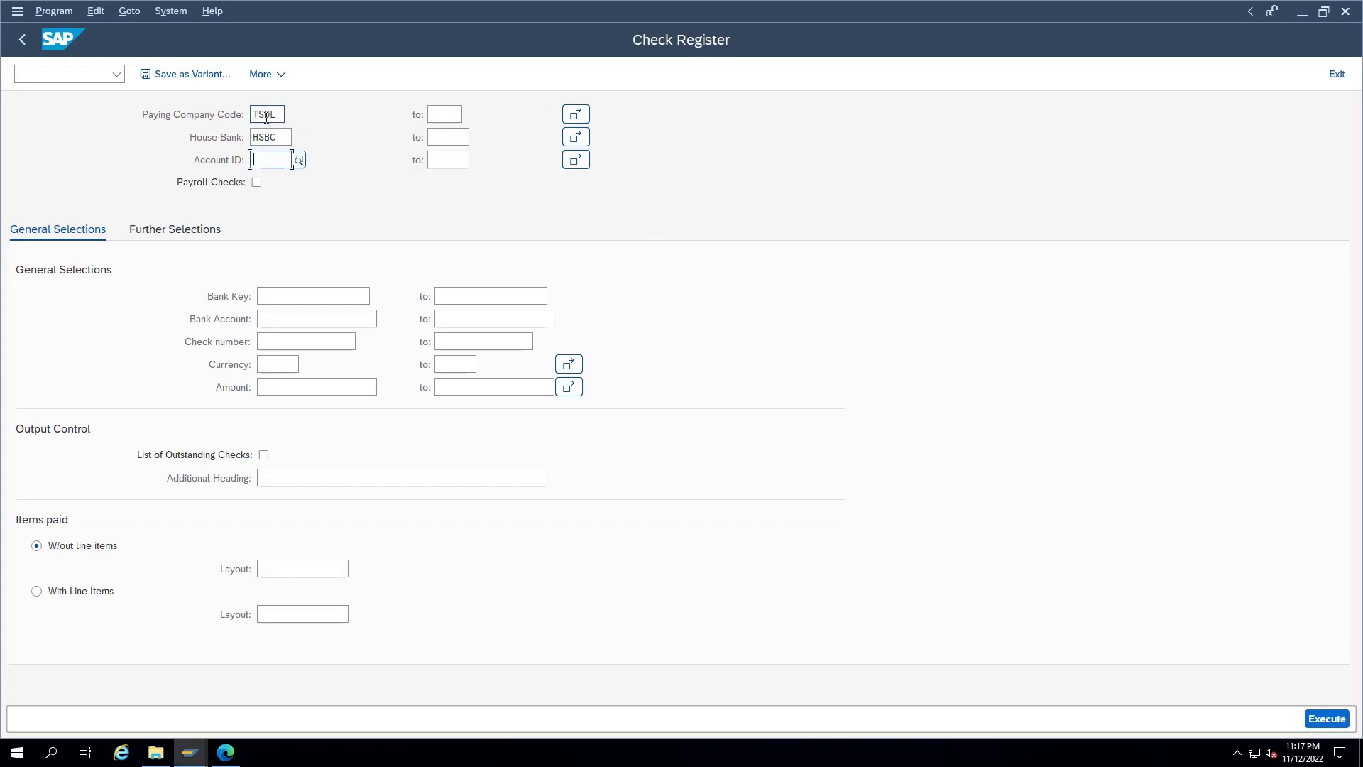
pyautogui.press('F8')
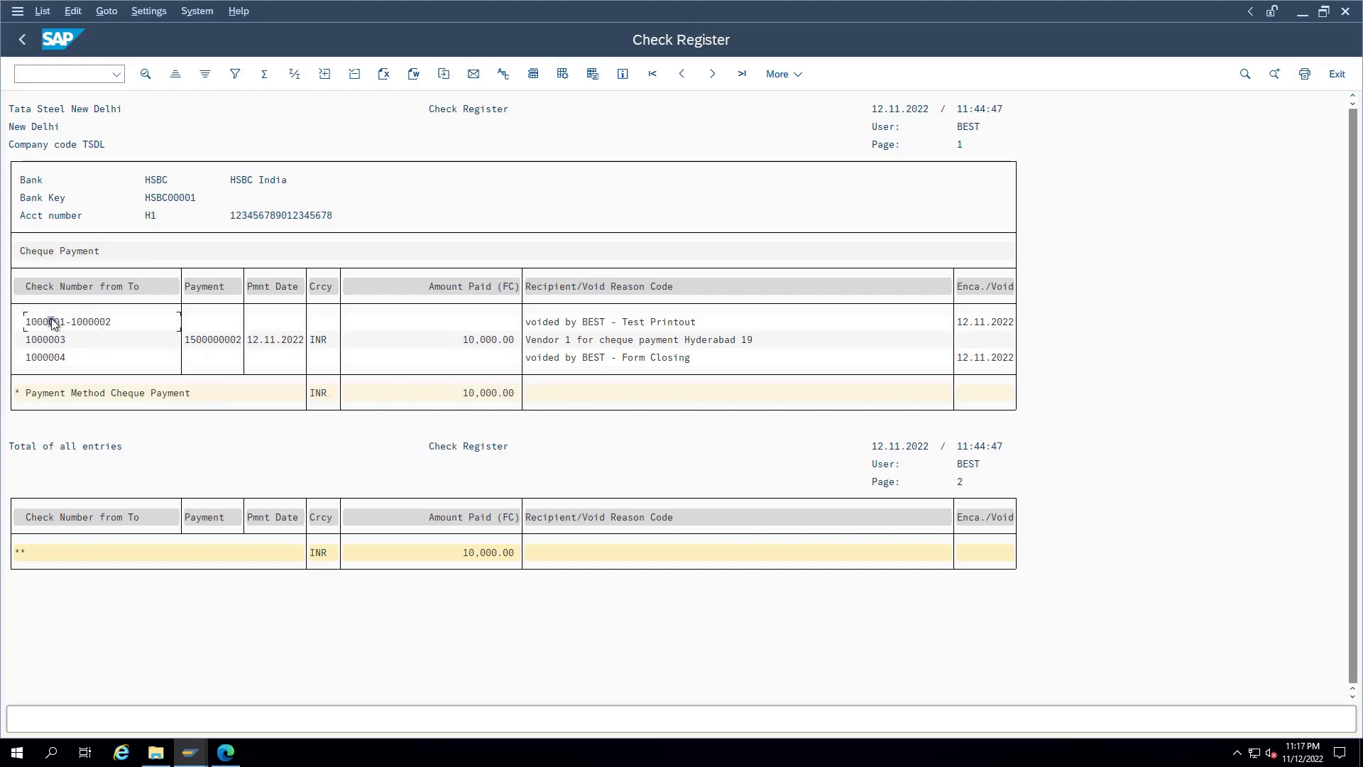
pyautogui.click(96, 322)
pyautogui.click(58, 340)
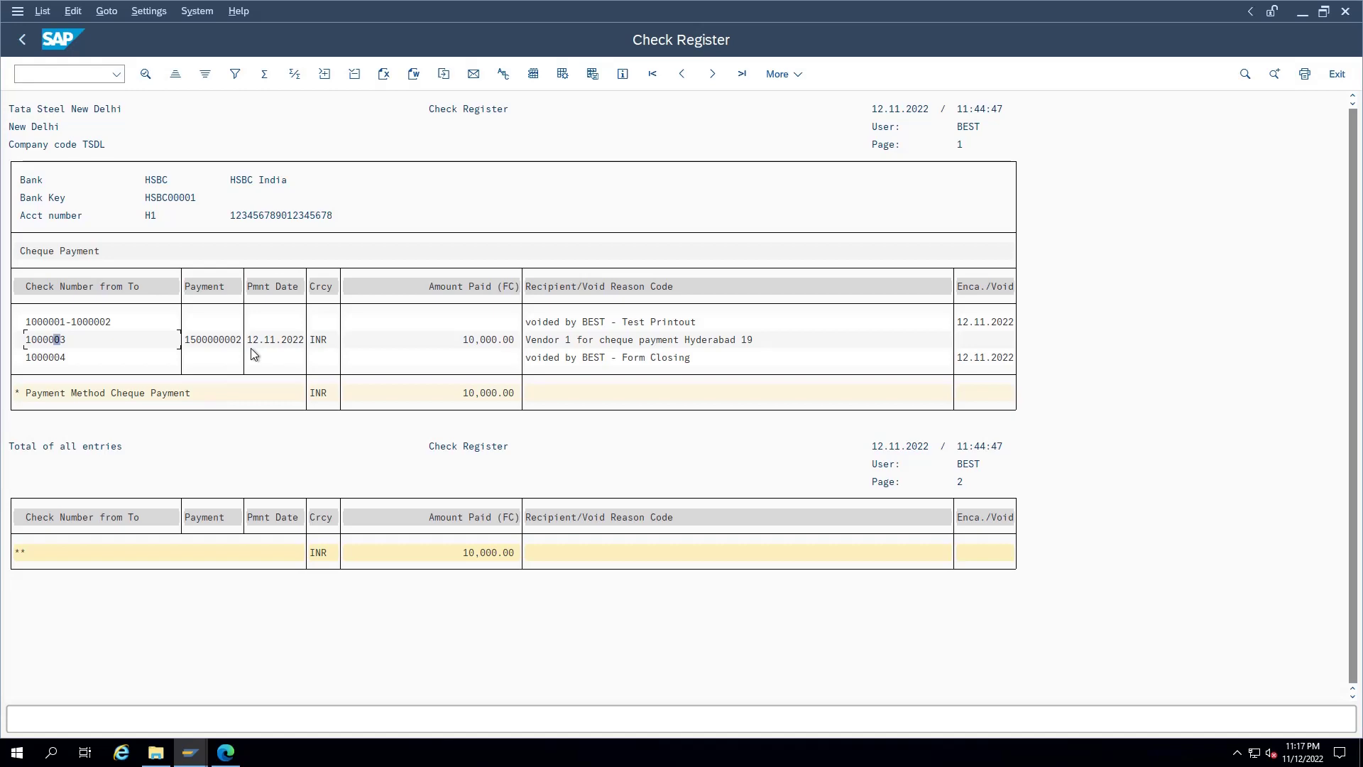
pyautogui.hotkey('shift', 'F3')
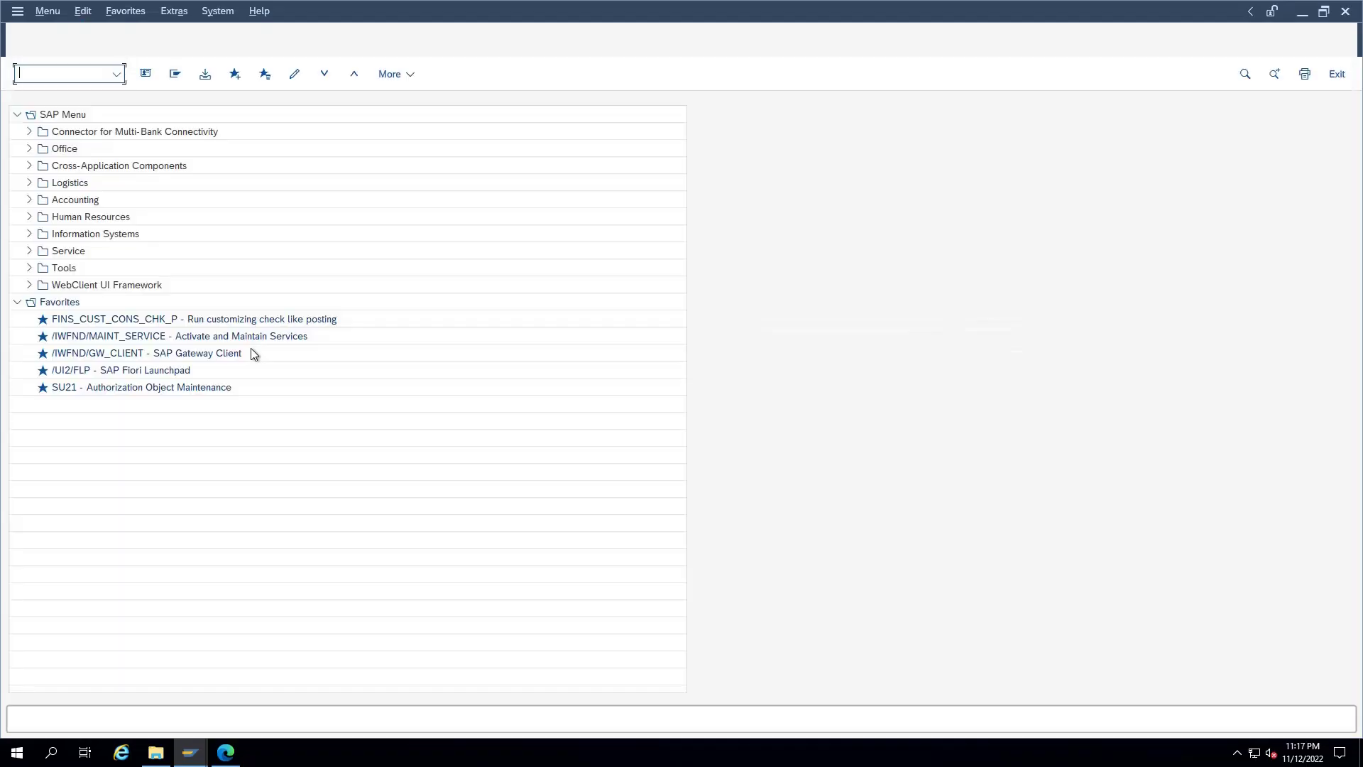
pyautogui.write('fch5')
pyautogui.press('Return')
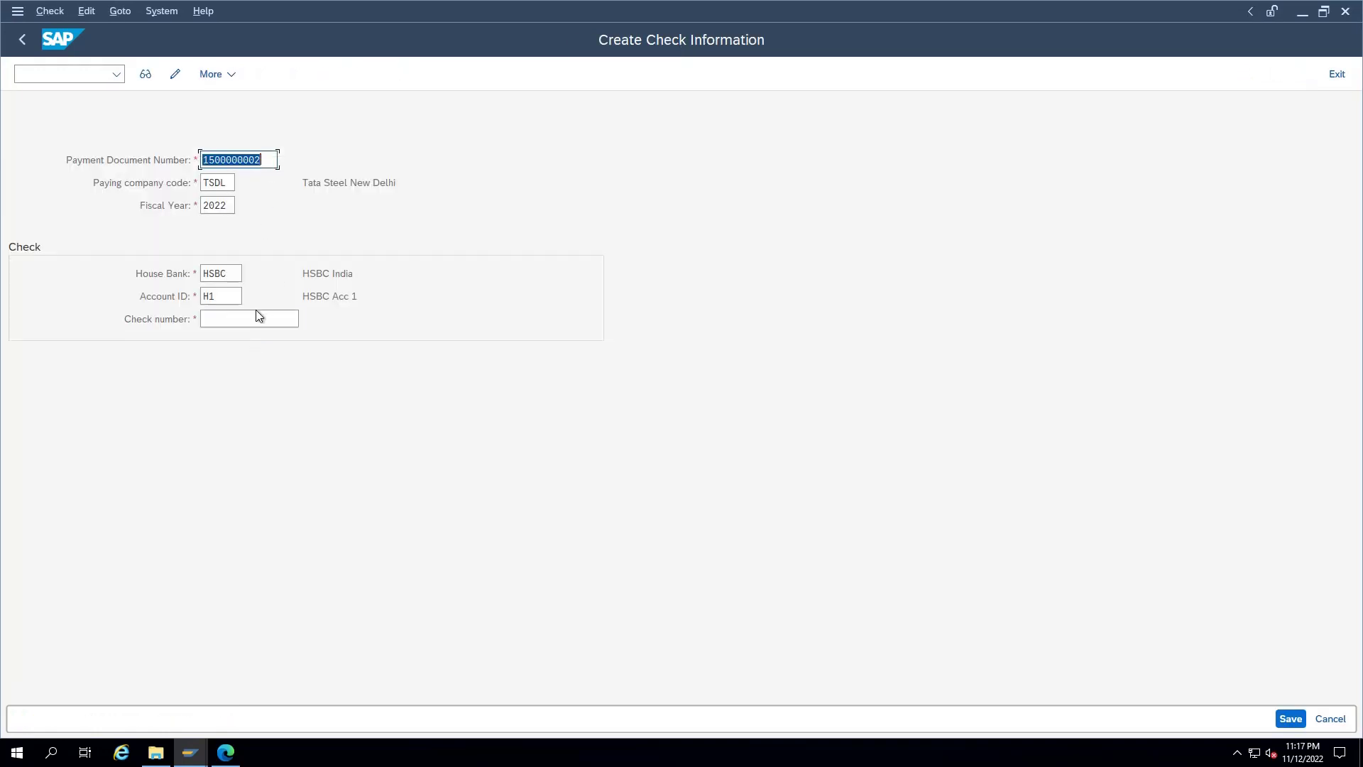
pyautogui.click(267, 159)
pyautogui.moveTo(267, 159); pyautogui.dragTo(195, 159)
pyautogui.click(229, 320)
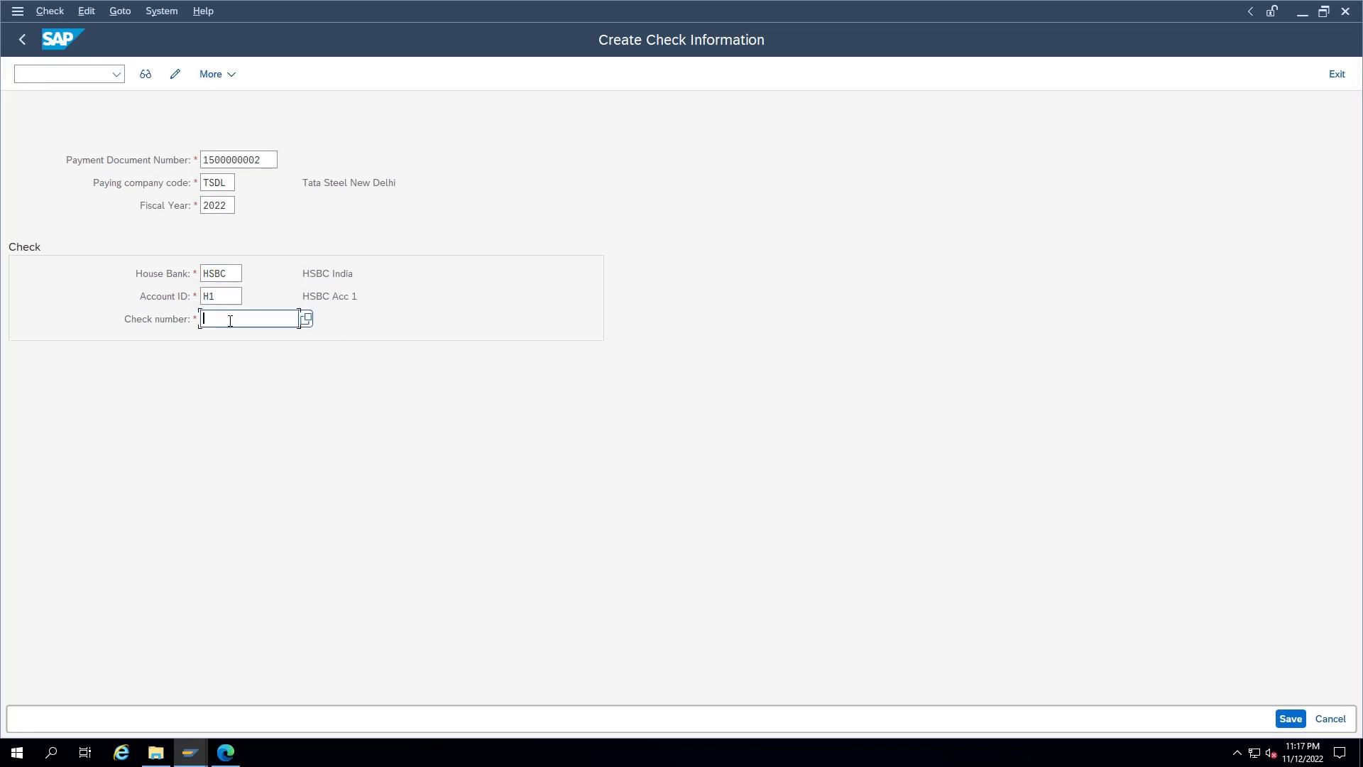
pyautogui.click(262, 160)
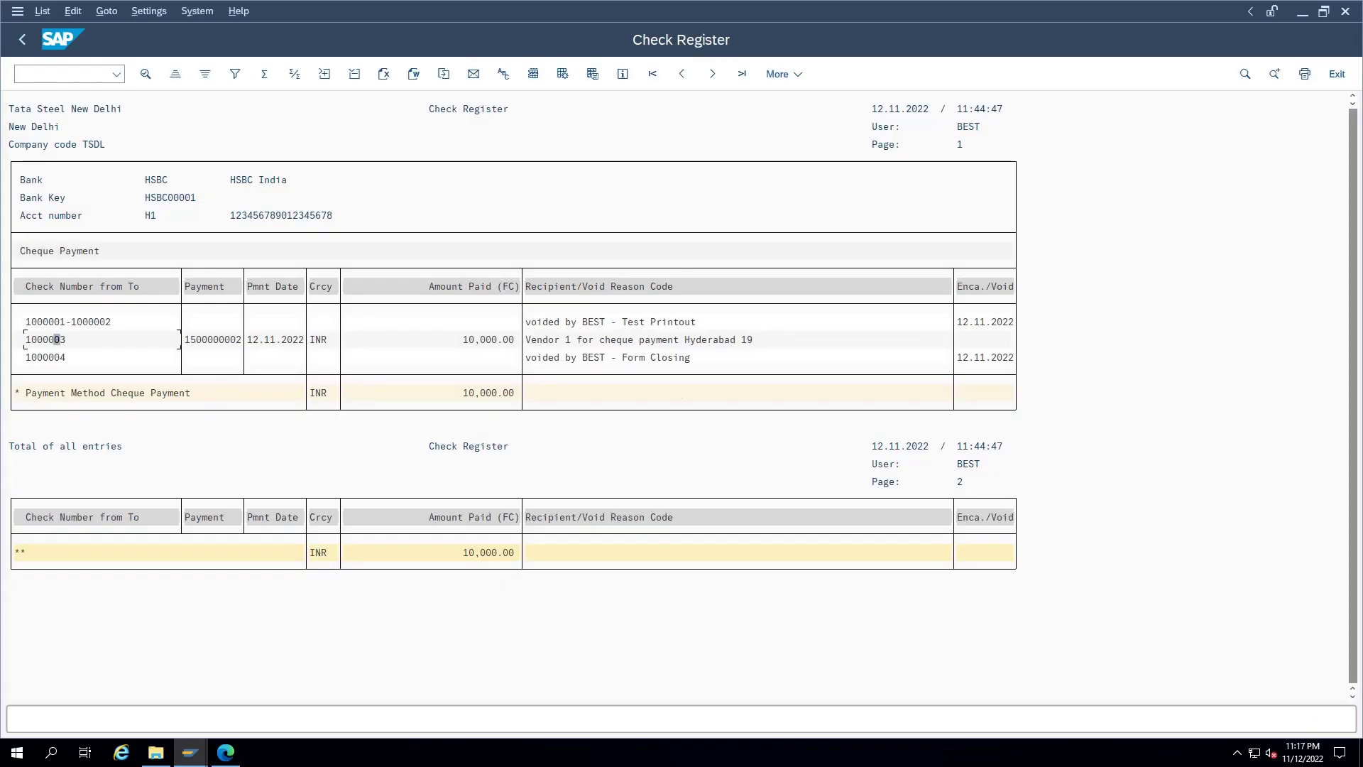
pyautogui.click(131, 345)
# Step: Void cheque 1000003 in /nfch9 with void reason 04, Ripped during printing
pyautogui.click(67, 75)
pyautogui.write('/nfch9')
pyautogui.press('Return')
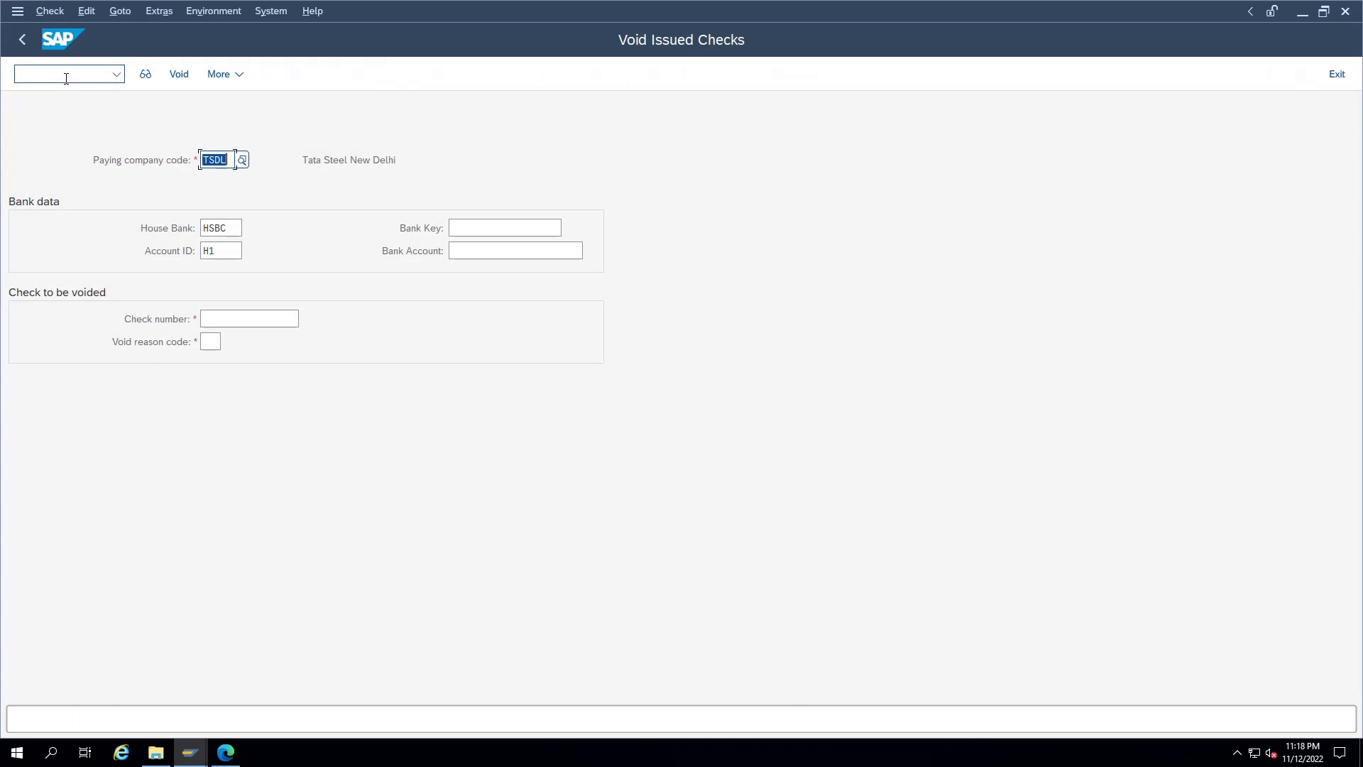
pyautogui.click(223, 317)
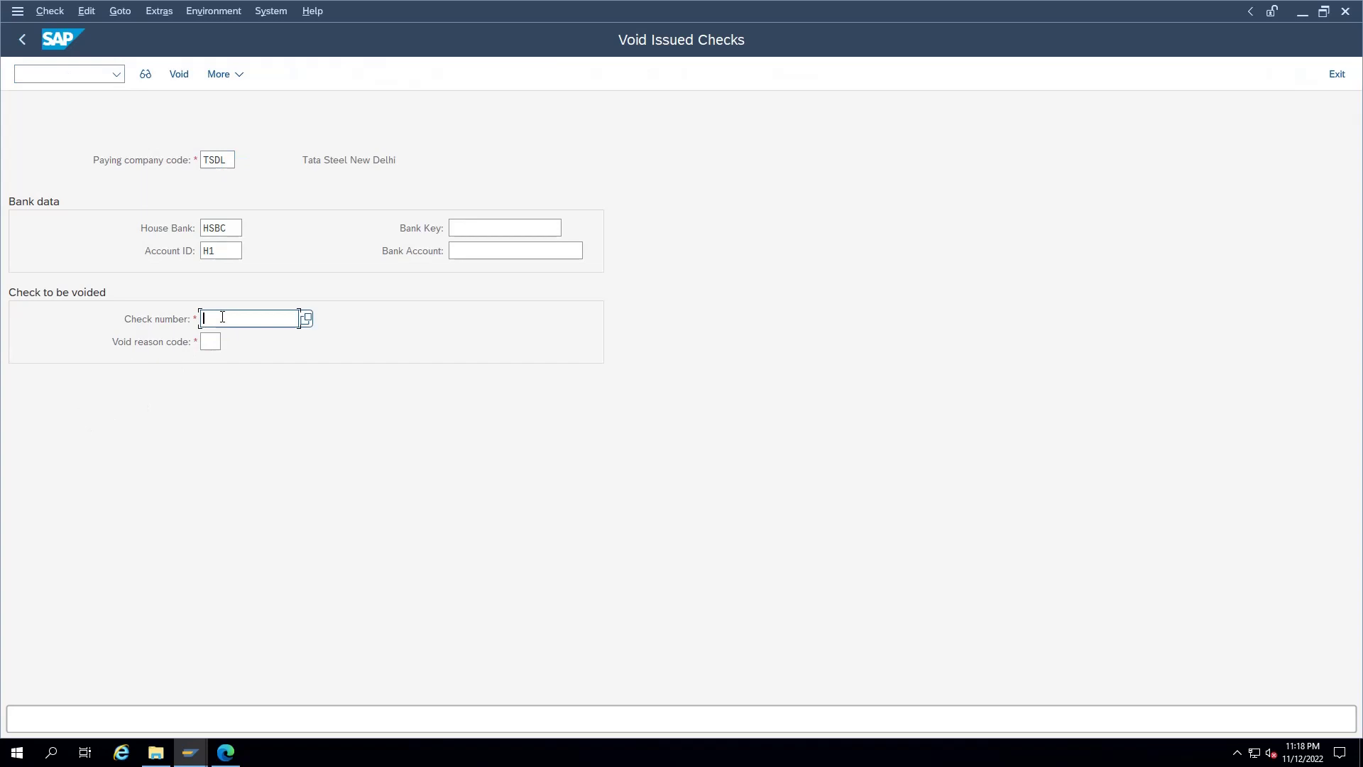
pyautogui.write('1000003')
pyautogui.click(213, 342)
pyautogui.press('F4')
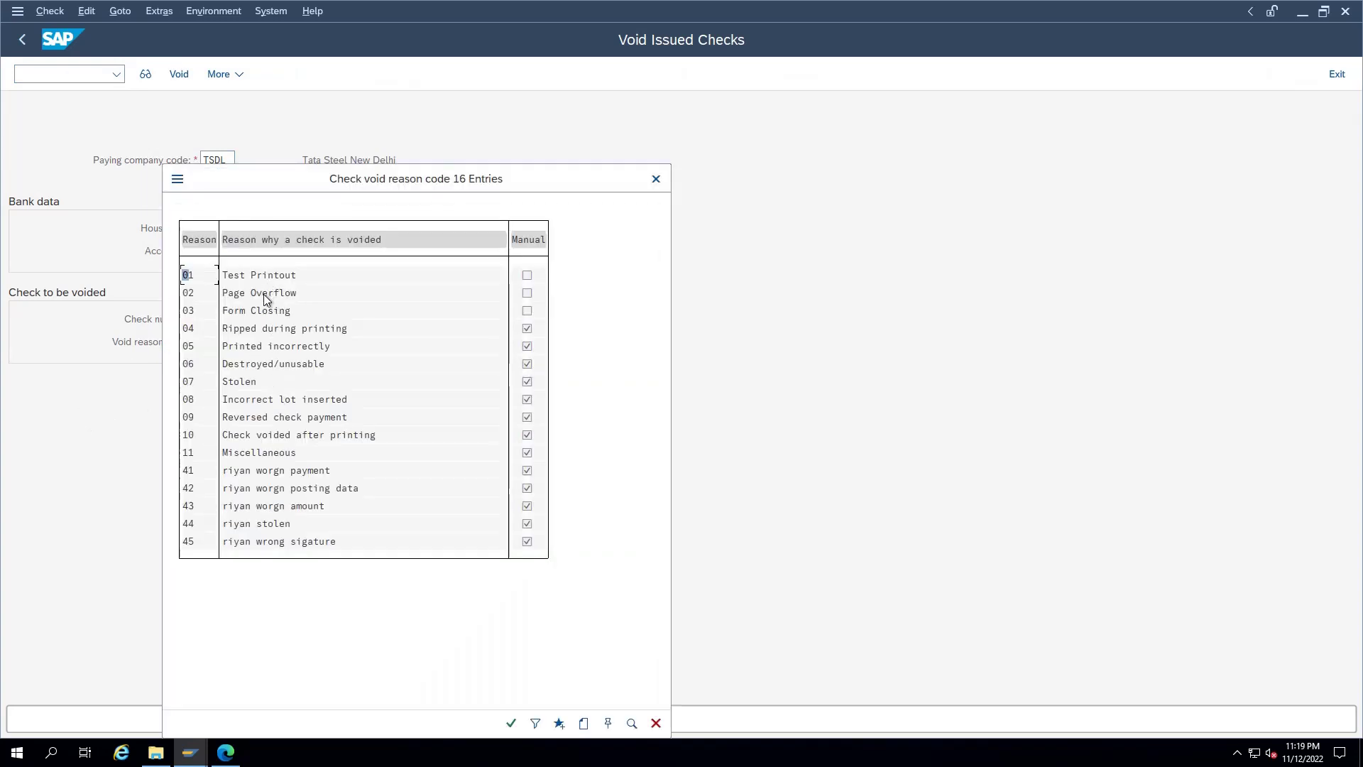
pyautogui.doubleClick(257, 332)
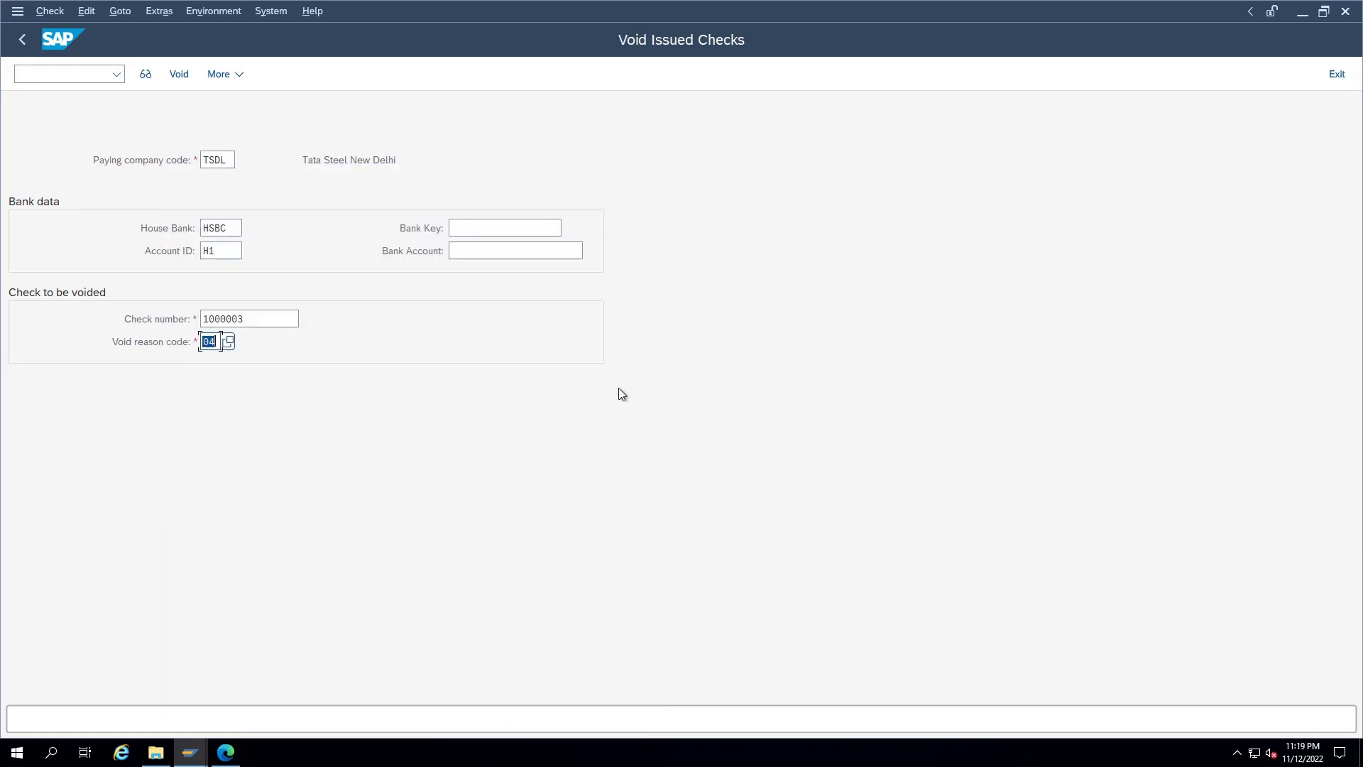
pyautogui.press('Return')
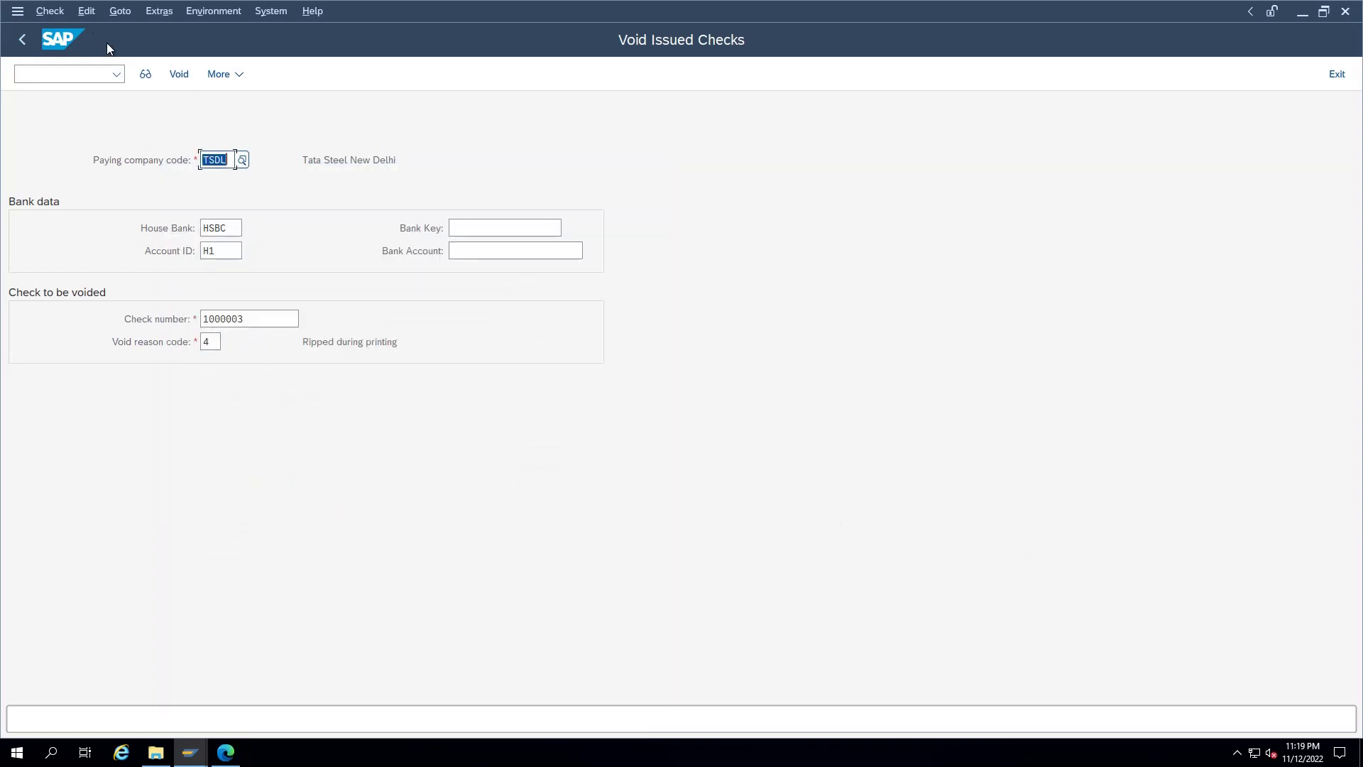
pyautogui.click(179, 74)
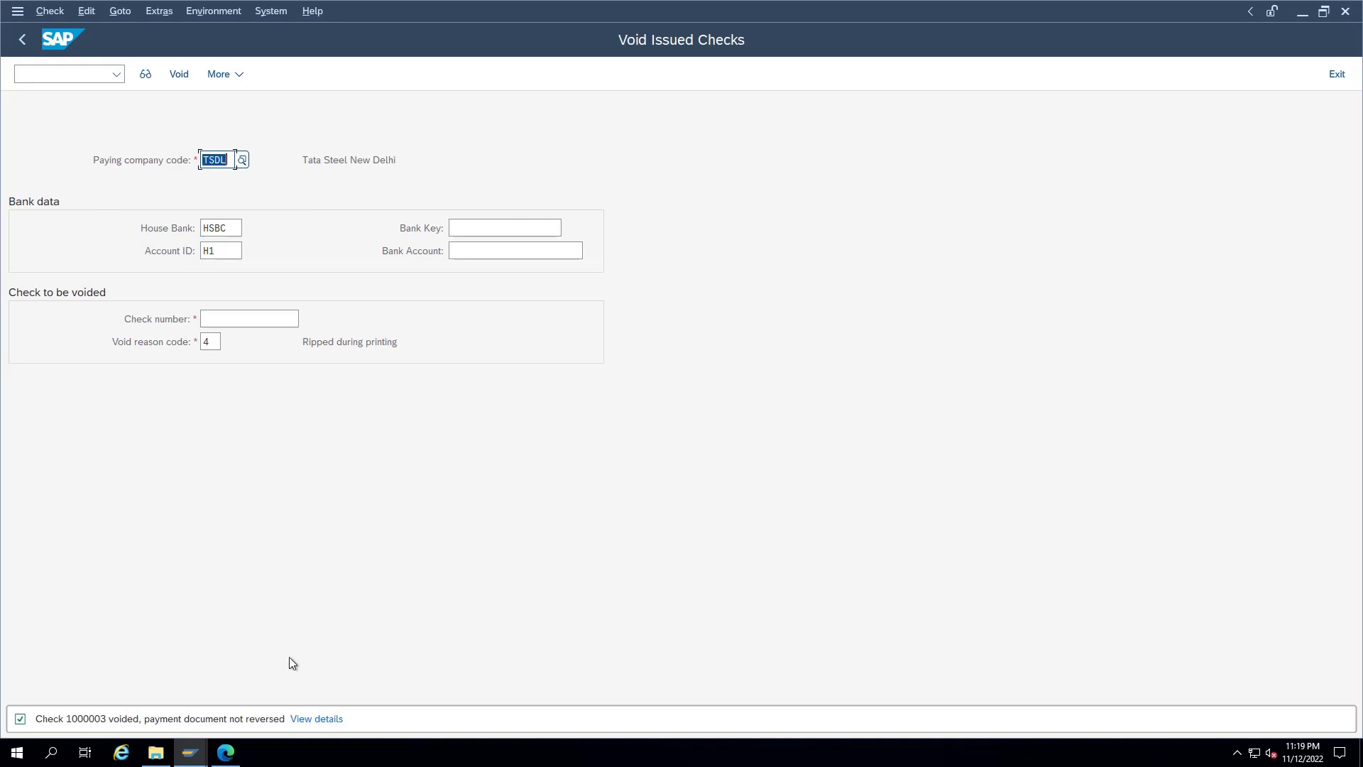
pyautogui.hotkey('alt', 'Tab')
pyautogui.press('F4')
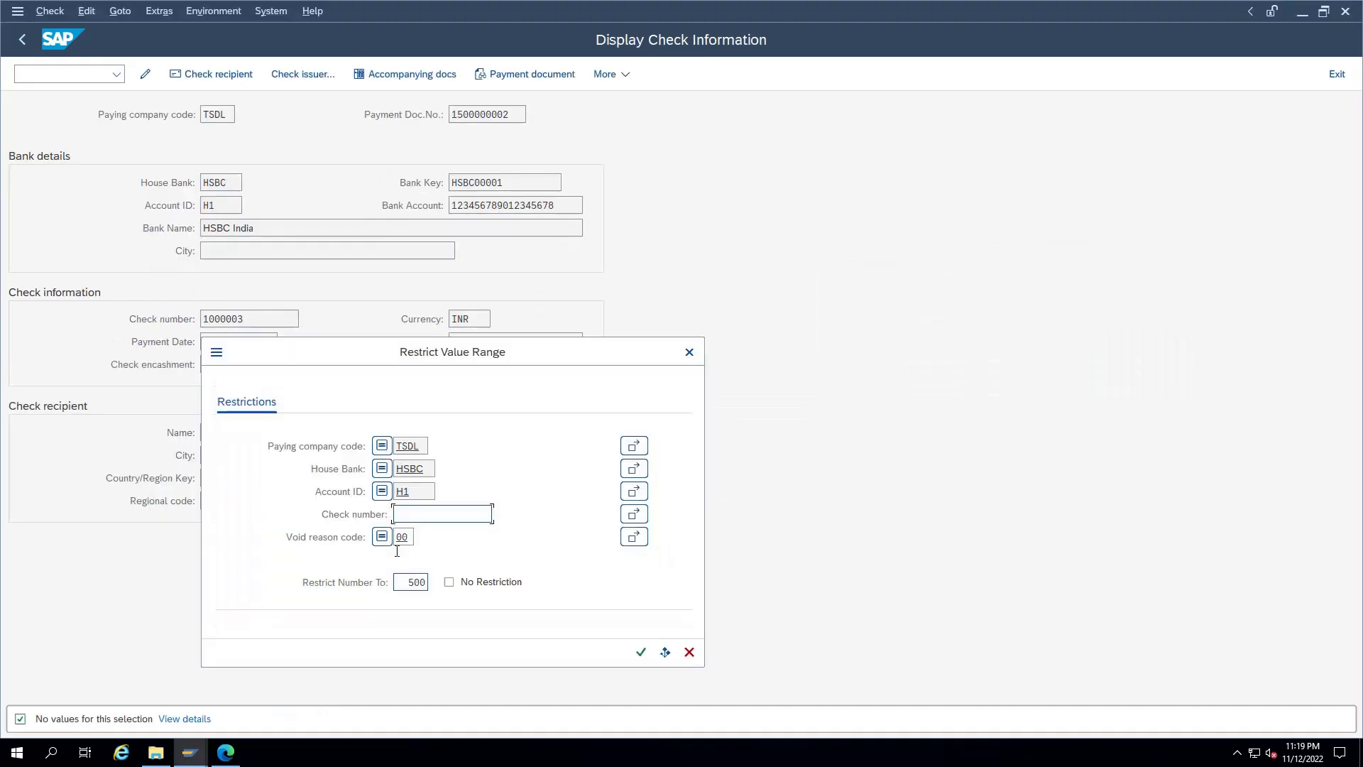
pyautogui.press('Escape')
pyautogui.press('F3')
pyautogui.press('F3')
pyautogui.press('F3')
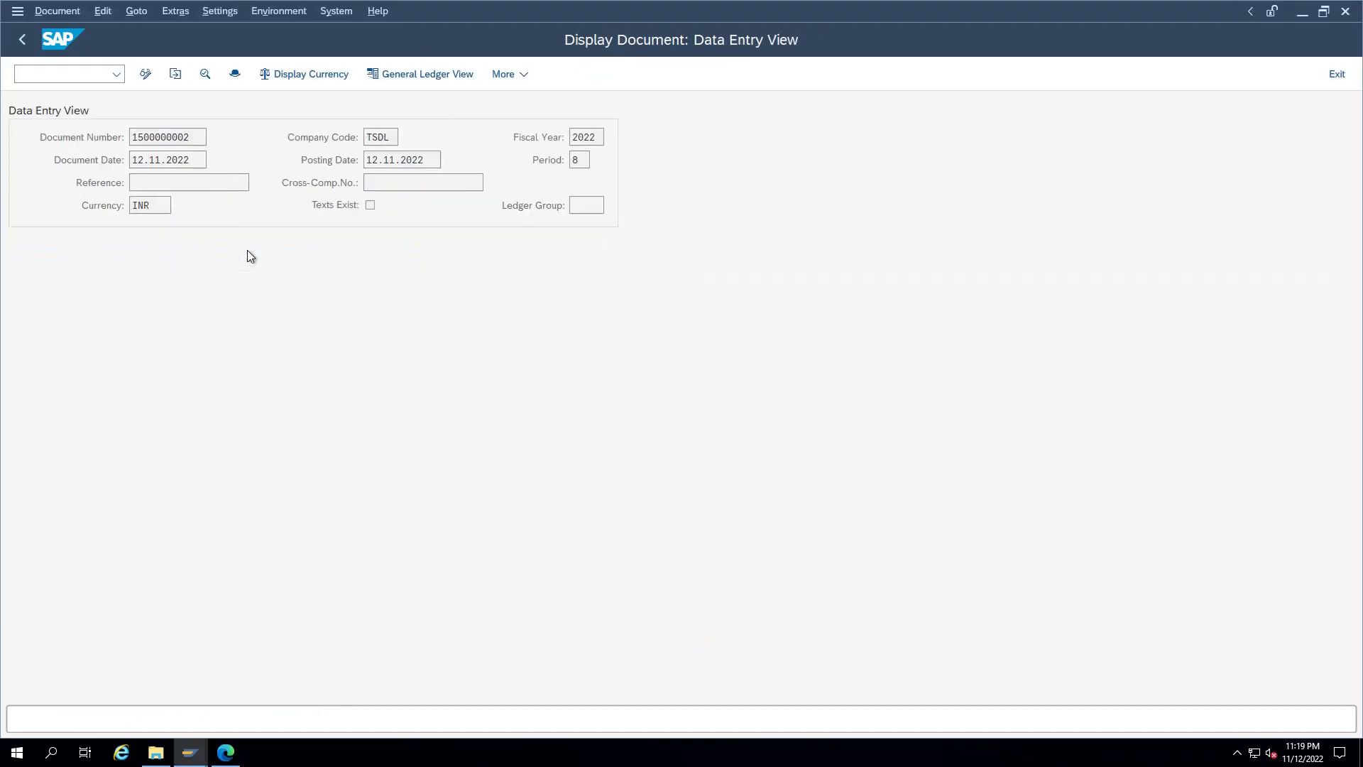
pyautogui.press('Return')
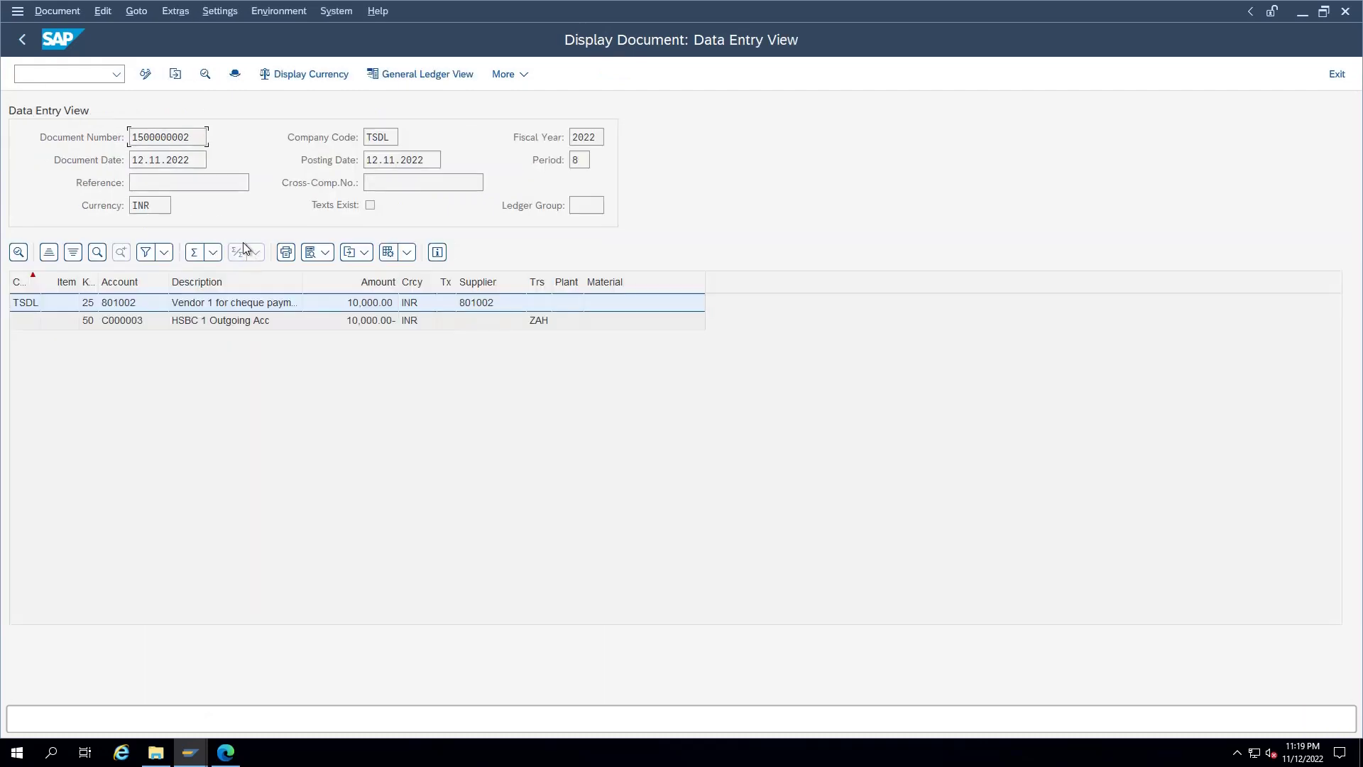
pyautogui.click(235, 74)
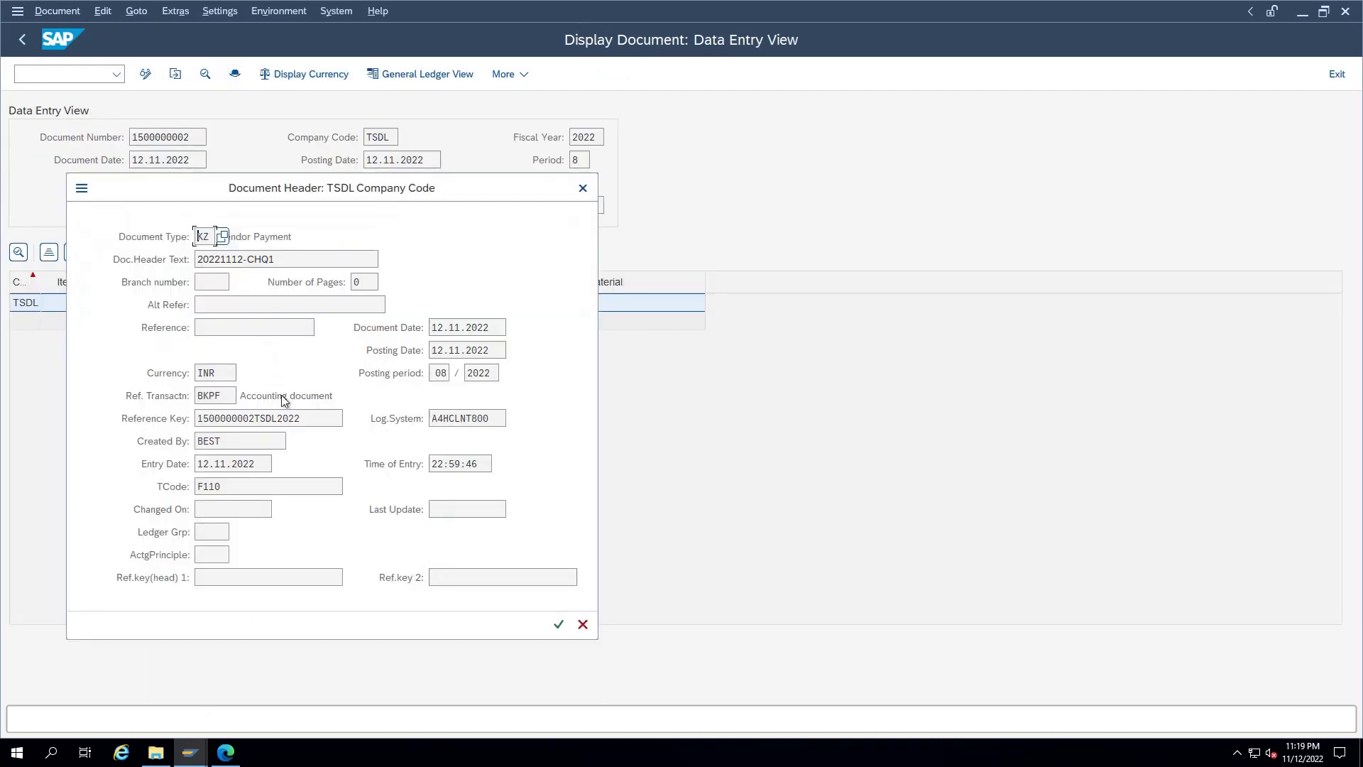
pyautogui.press('Return')
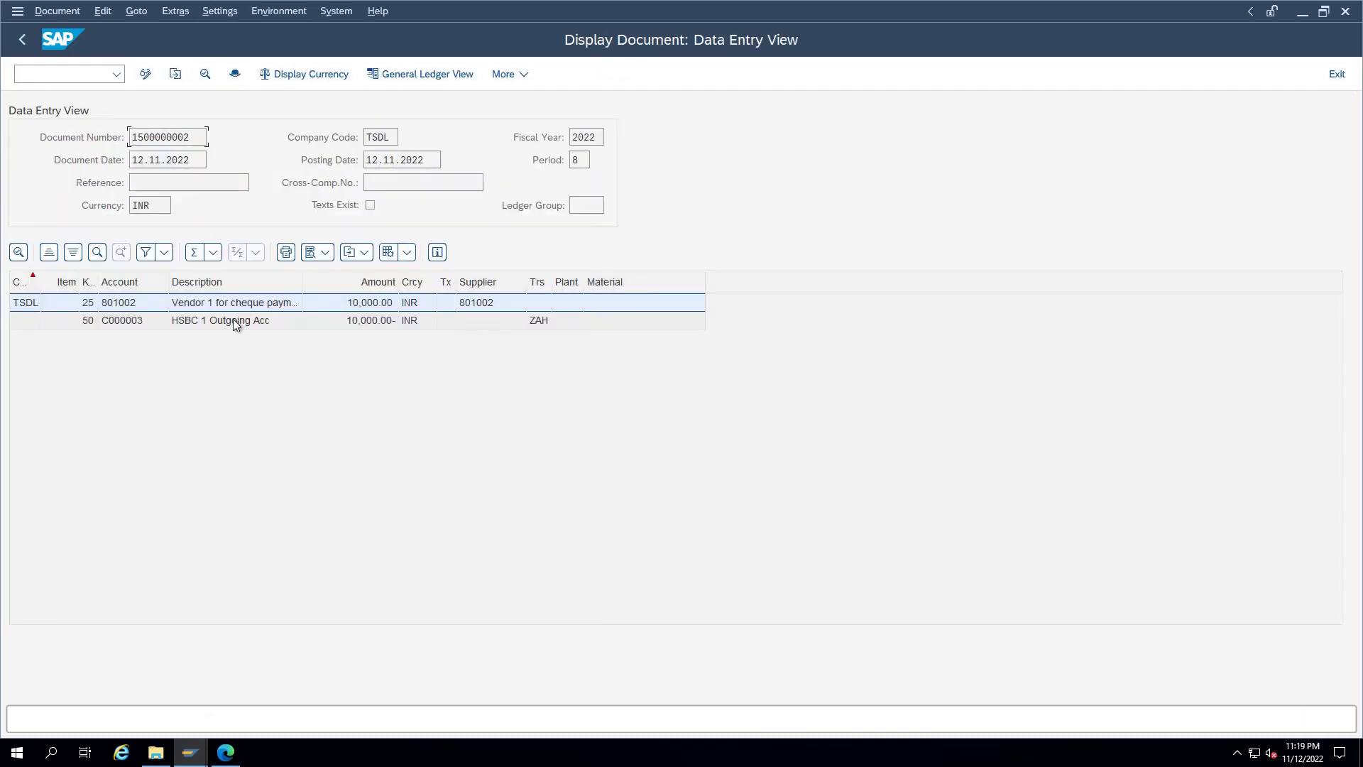
pyautogui.doubleClick(219, 304)
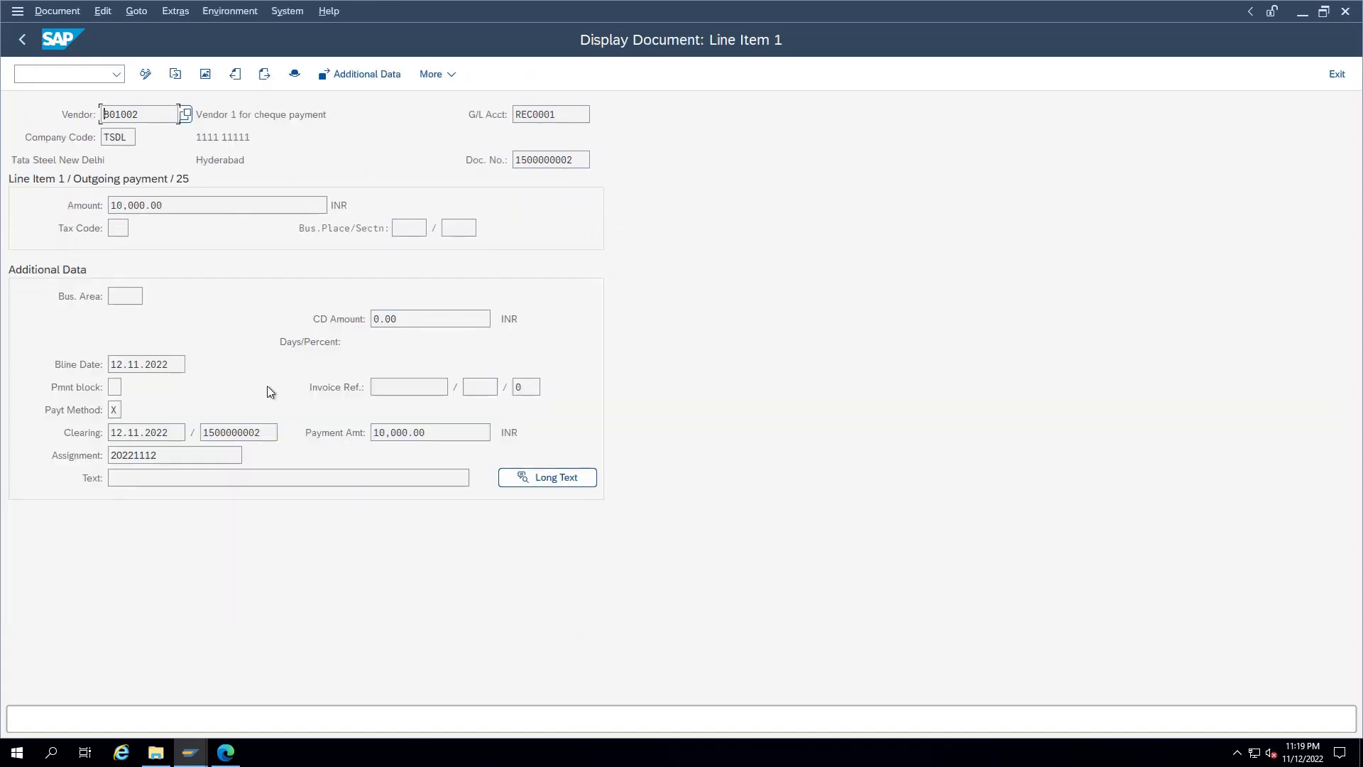
pyautogui.moveTo(263, 432); pyautogui.dragTo(202, 432)
pyautogui.press('F3')
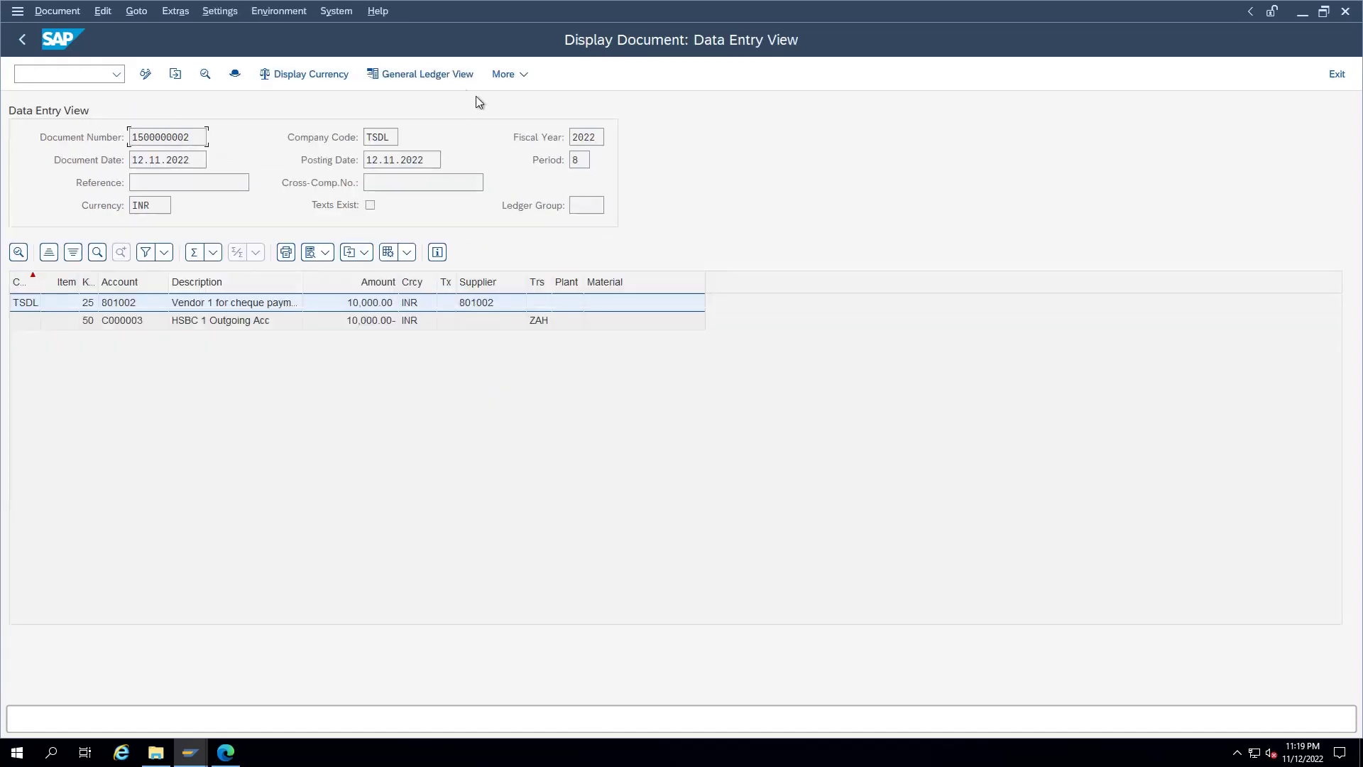
# Step: View the payment's check information showing voided cheque 1000003 and its void reason
pyautogui.click(284, 12)
pyautogui.click(304, 56)
pyautogui.moveTo(264, 276); pyautogui.dragTo(159, 273)
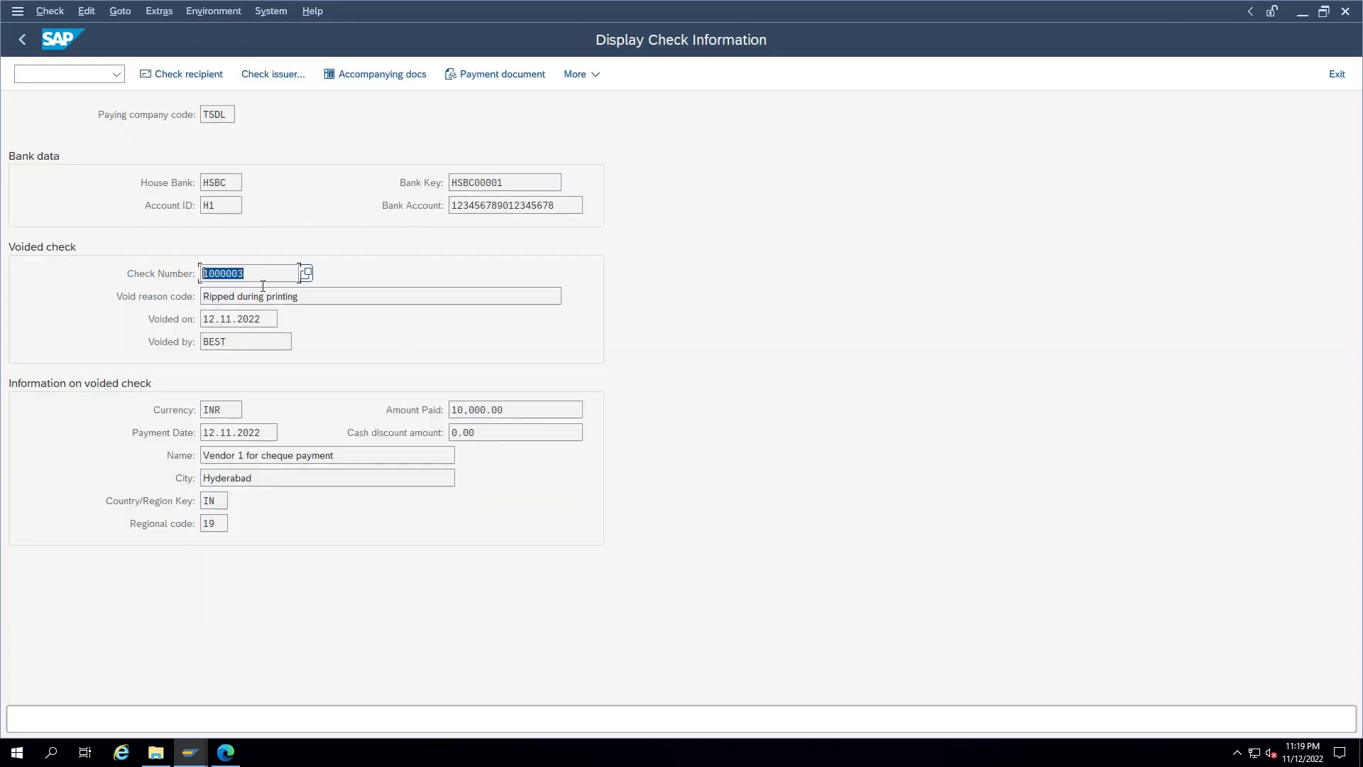
pyautogui.click(287, 301)
pyautogui.moveTo(319, 295); pyautogui.dragTo(191, 299)
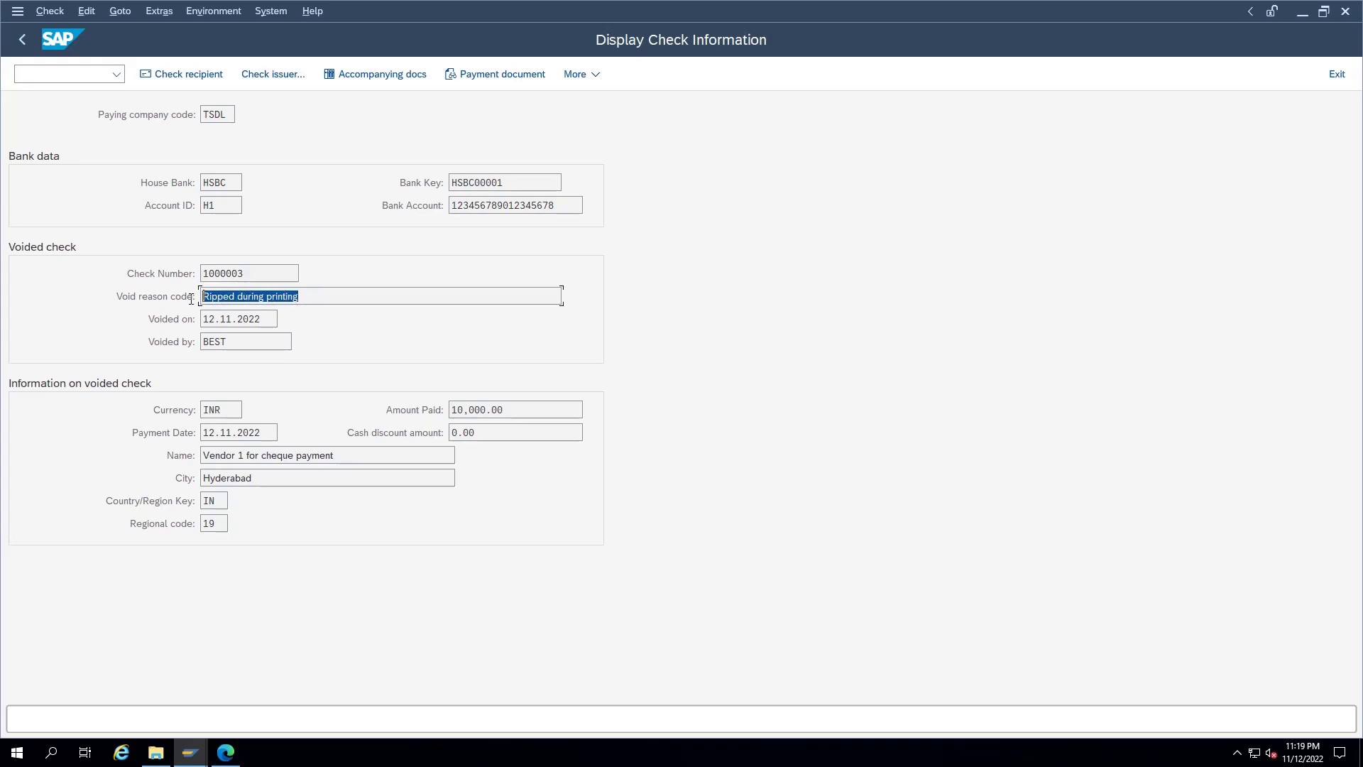
pyautogui.doubleClick(204, 301)
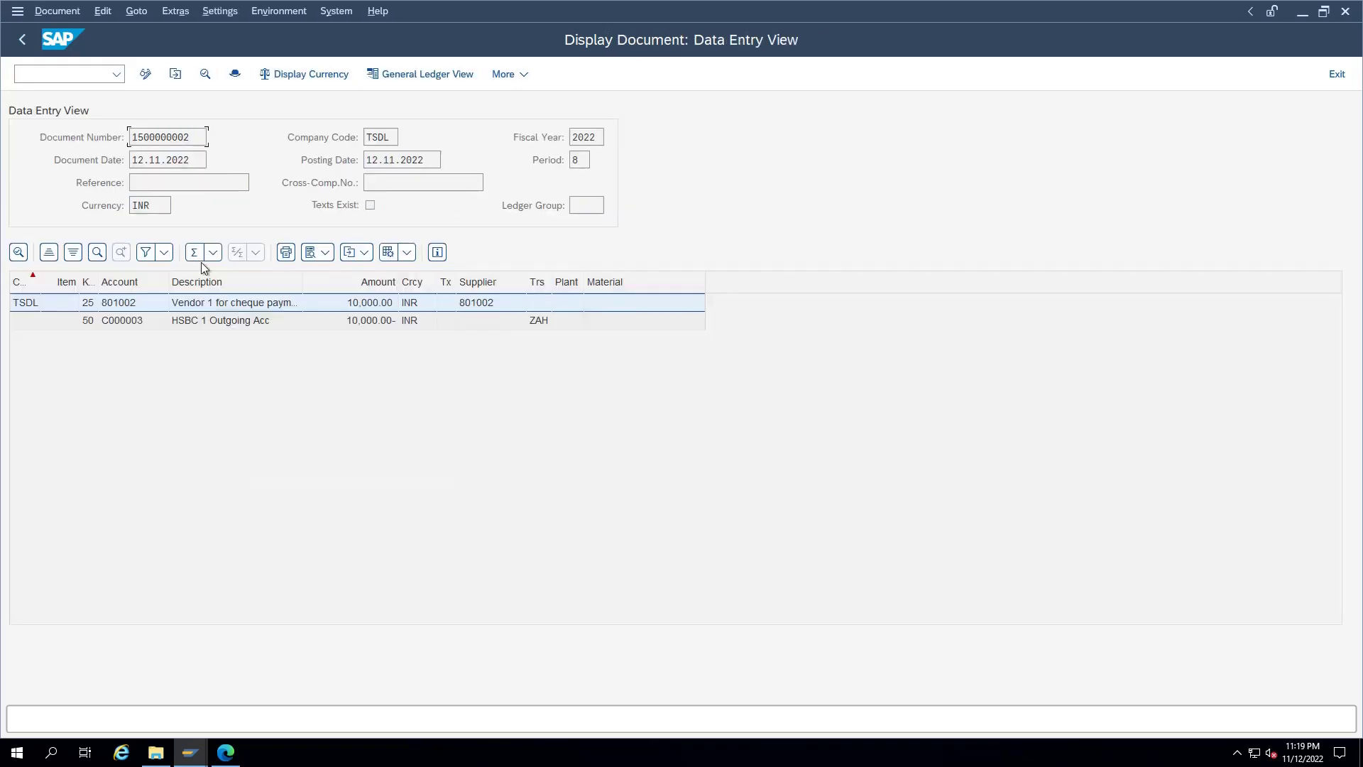
pyautogui.moveTo(198, 145); pyautogui.dragTo(100, 137)
pyautogui.click(51, 73)
pyautogui.write('/nfch5')
pyautogui.press('Return')
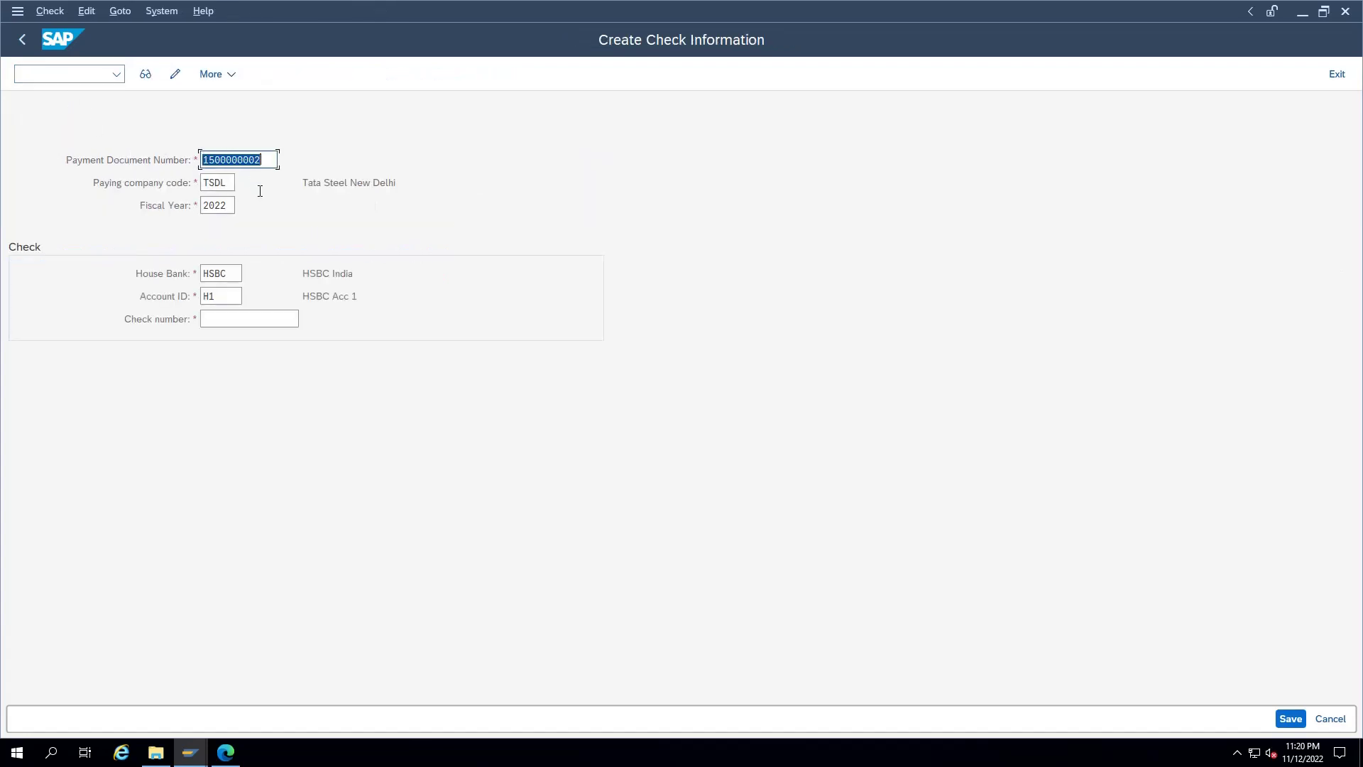
# Step: Enter check number 1000005, review the 10,000.00 amount and payee, and save the cheque
pyautogui.click(246, 319)
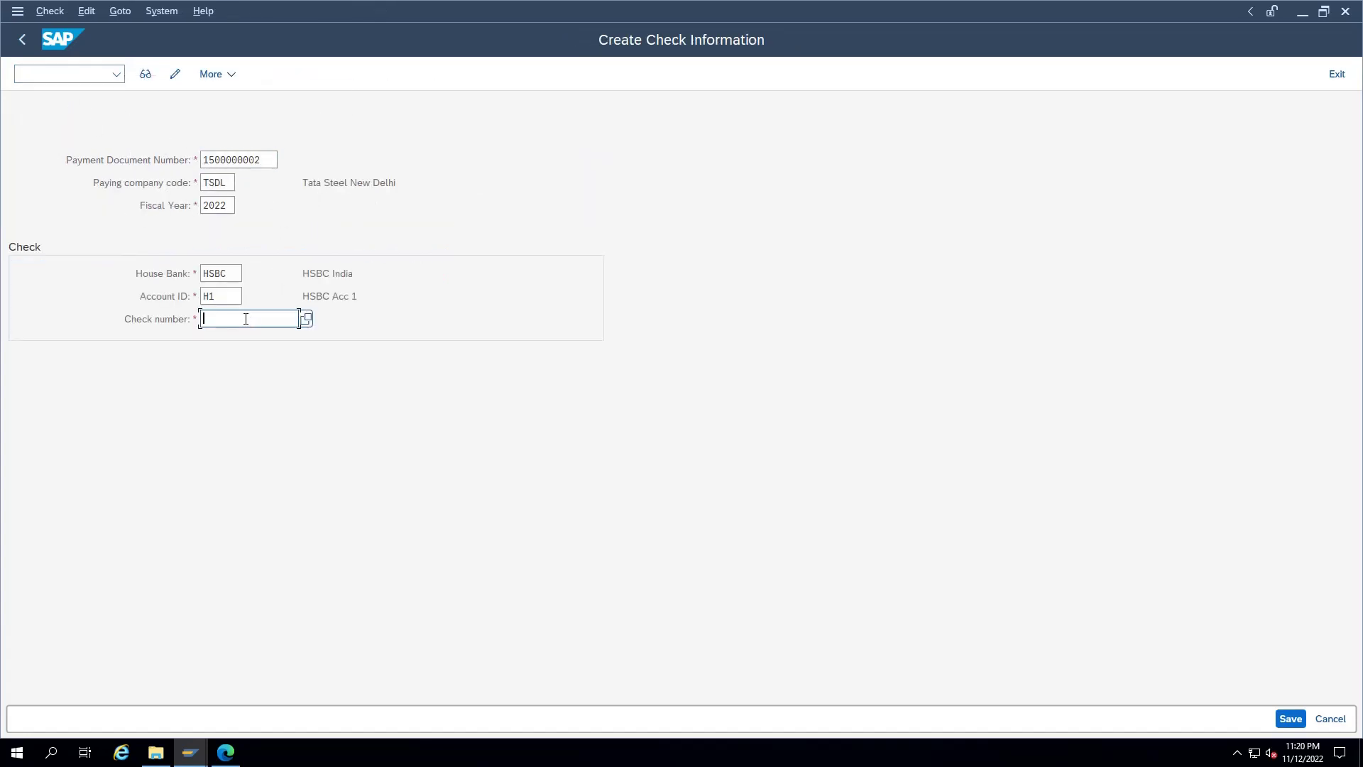
pyautogui.write('1000003')
pyautogui.press('BackSpace')
pyautogui.write('5')
pyautogui.press('Return')
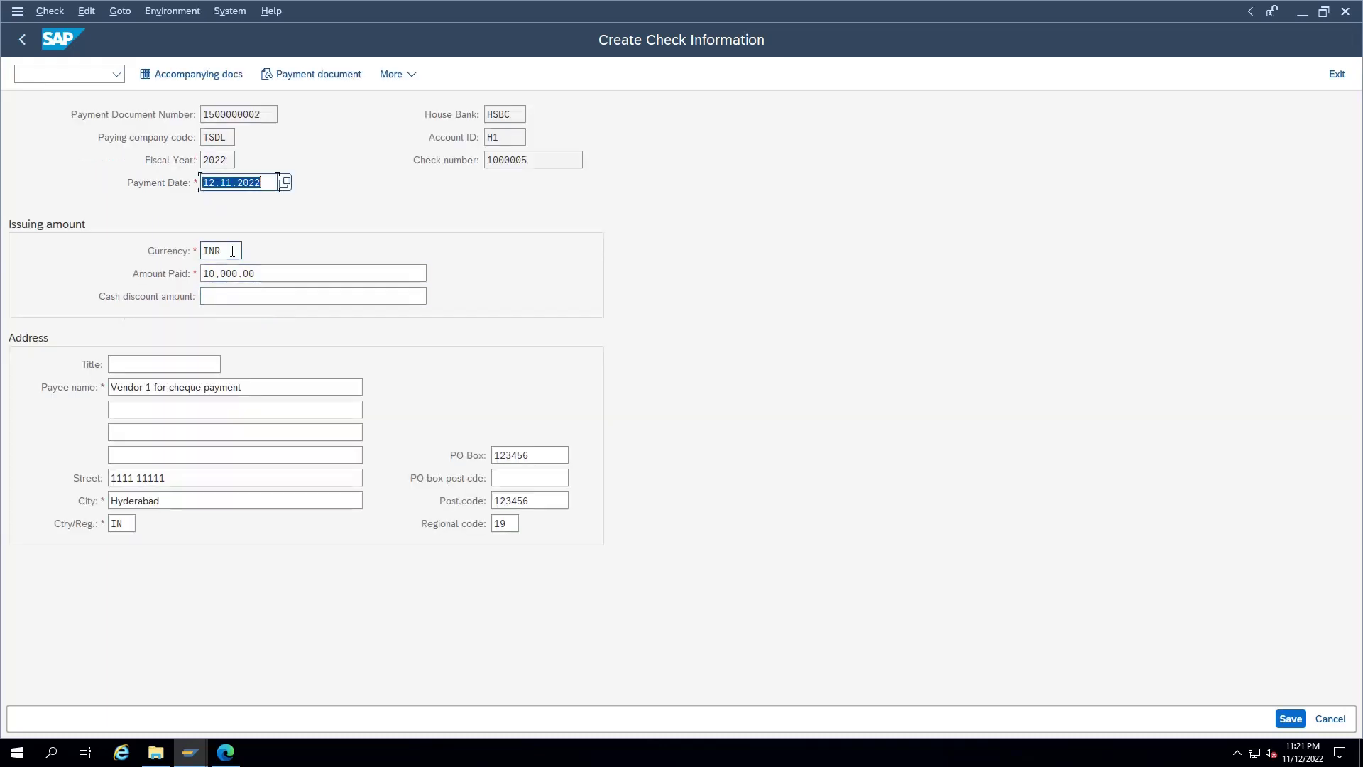
pyautogui.moveTo(261, 273); pyautogui.dragTo(175, 273)
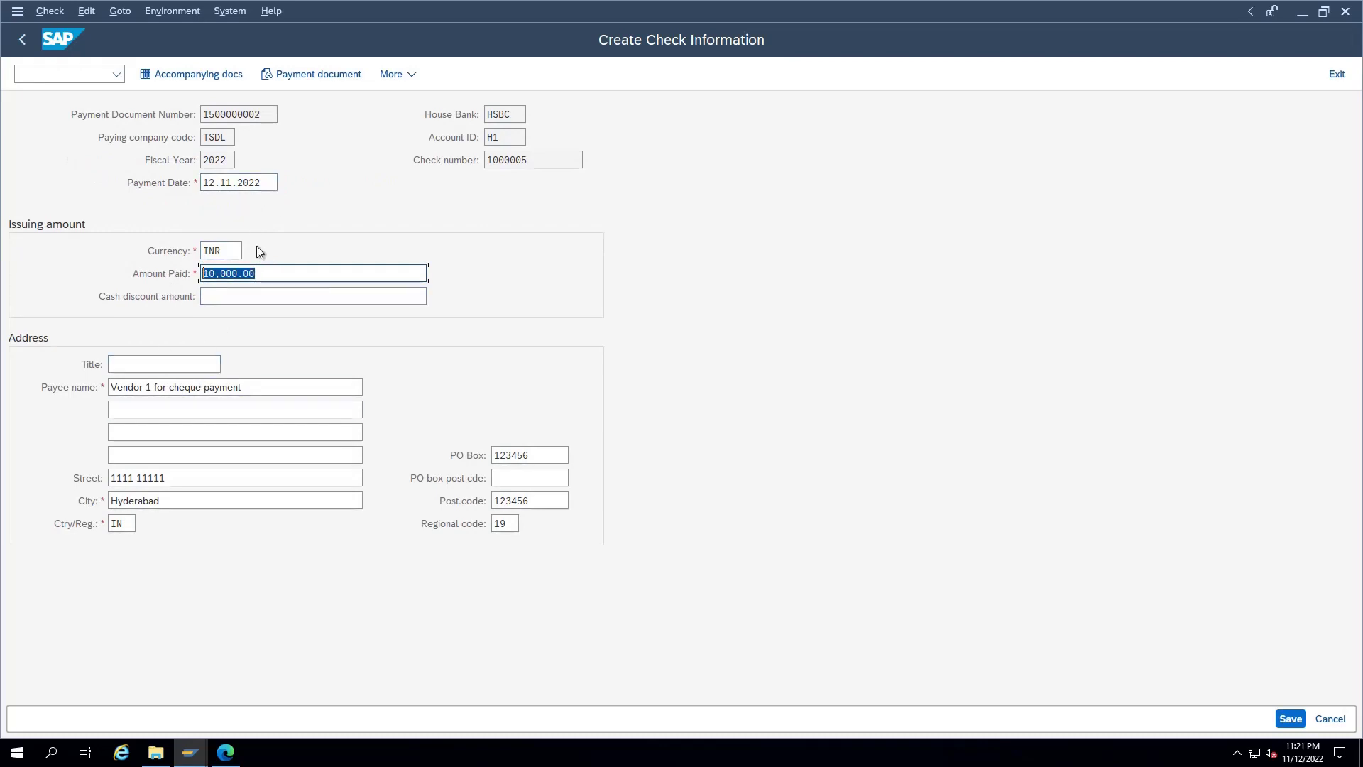
pyautogui.doubleClick(530, 162)
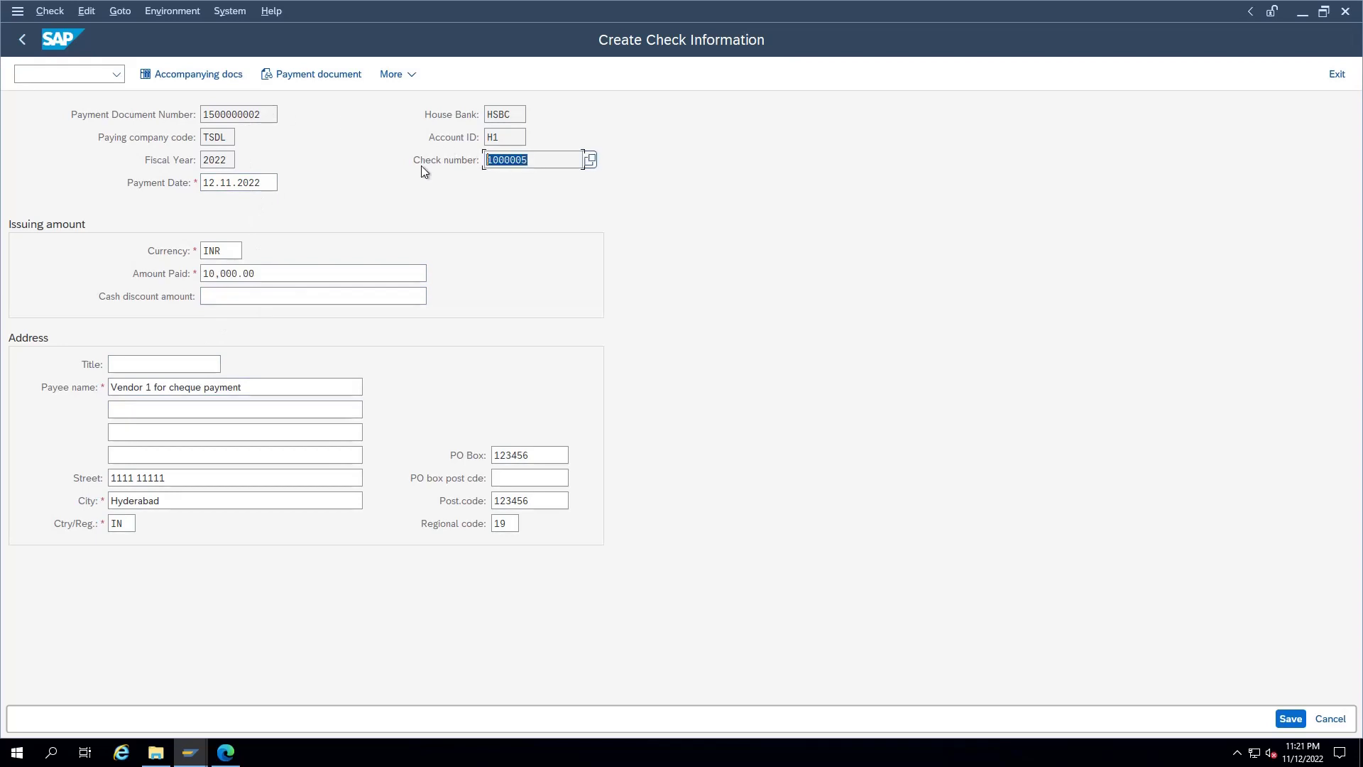
pyautogui.moveTo(245, 388); pyautogui.dragTo(99, 384)
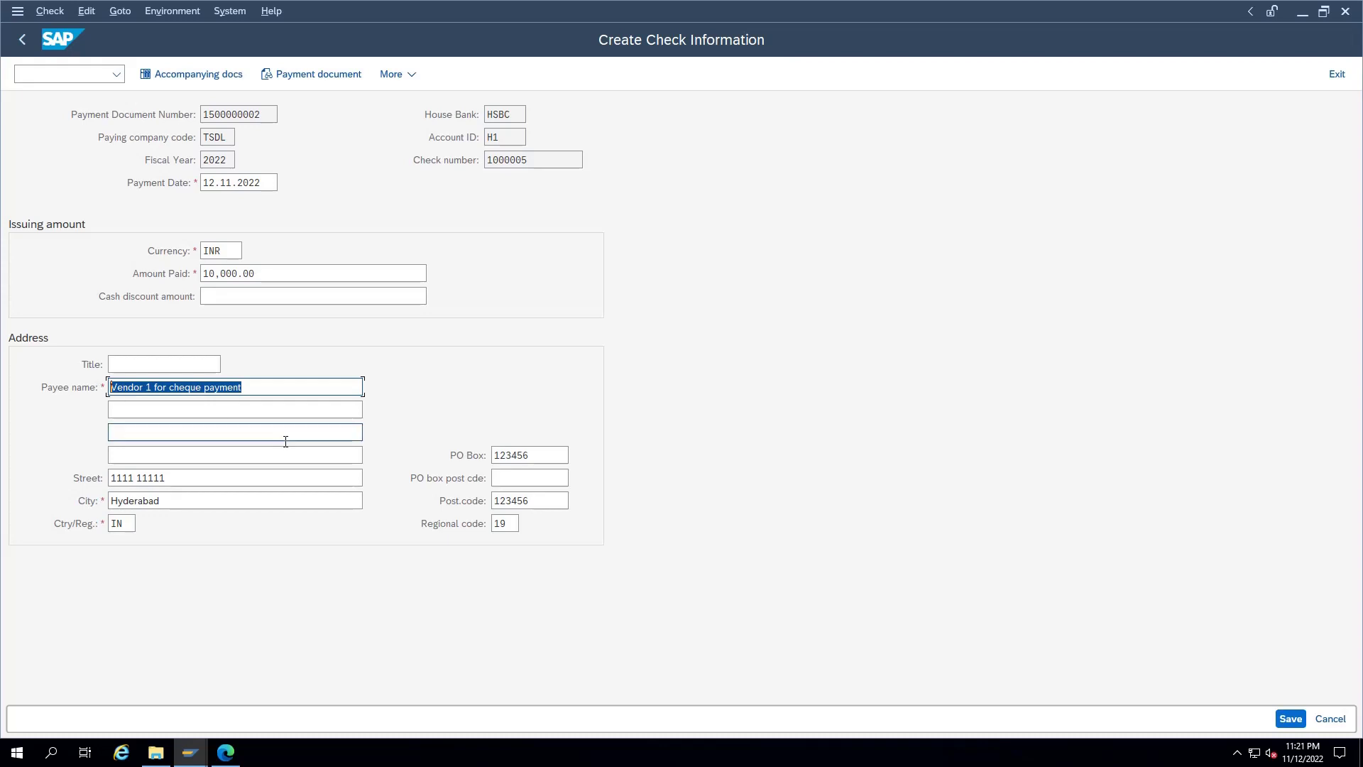
pyautogui.hotkey('ctrl', 's')
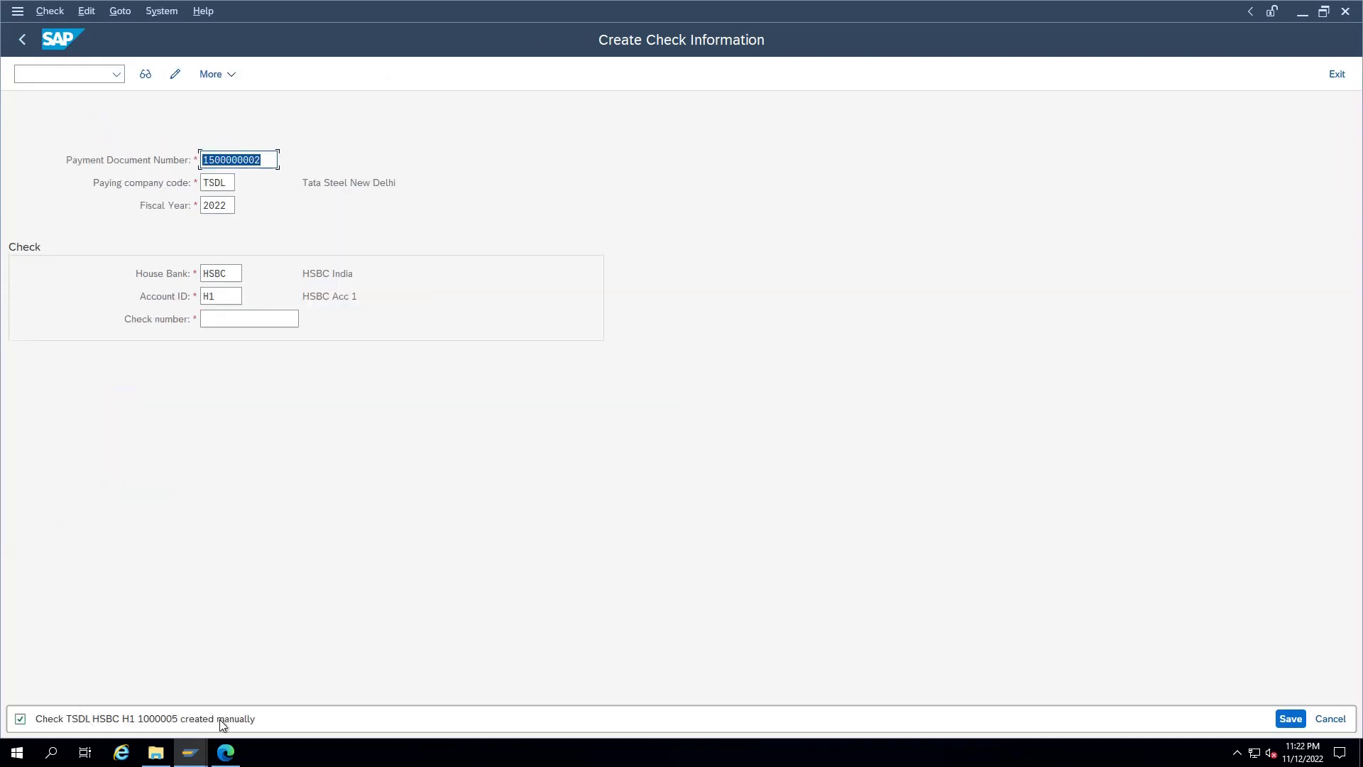
pyautogui.click(92, 72)
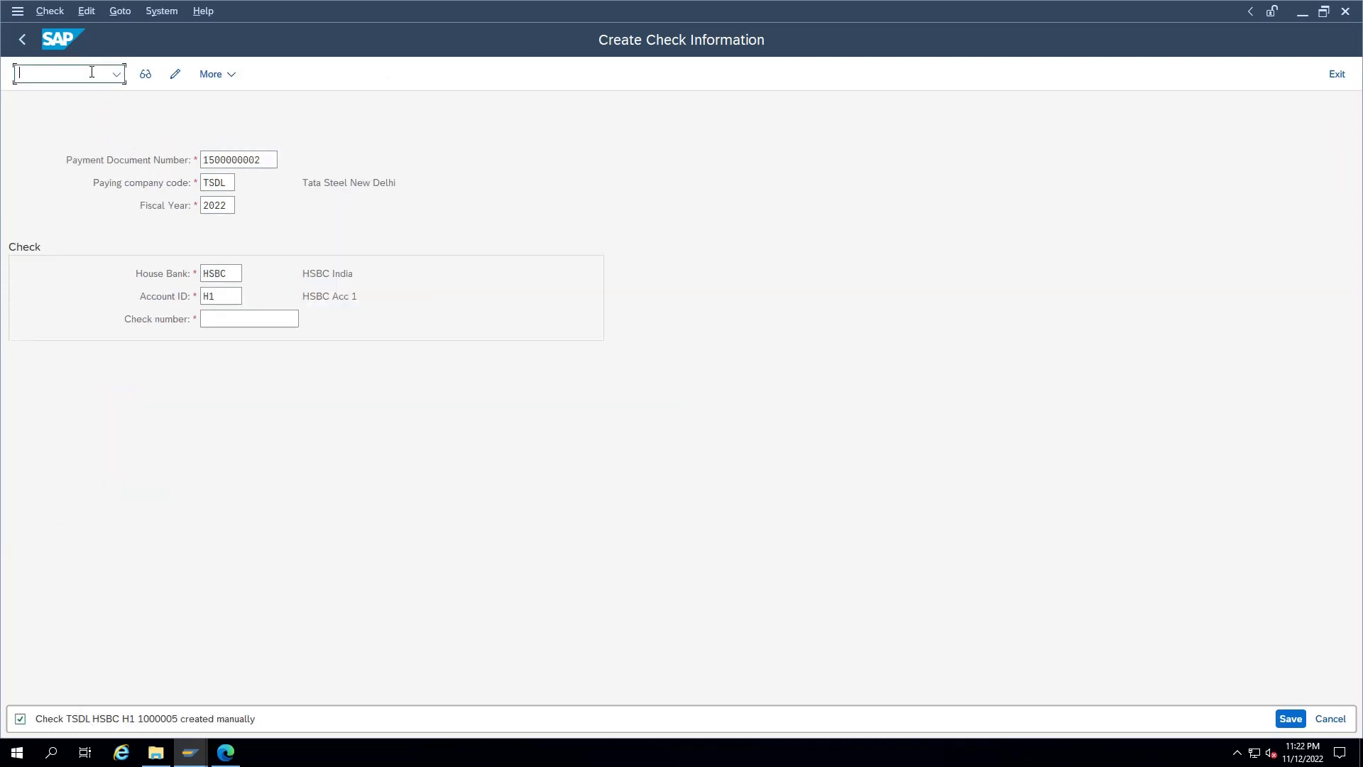
pyautogui.write('/nfb03')
pyautogui.press('Return')
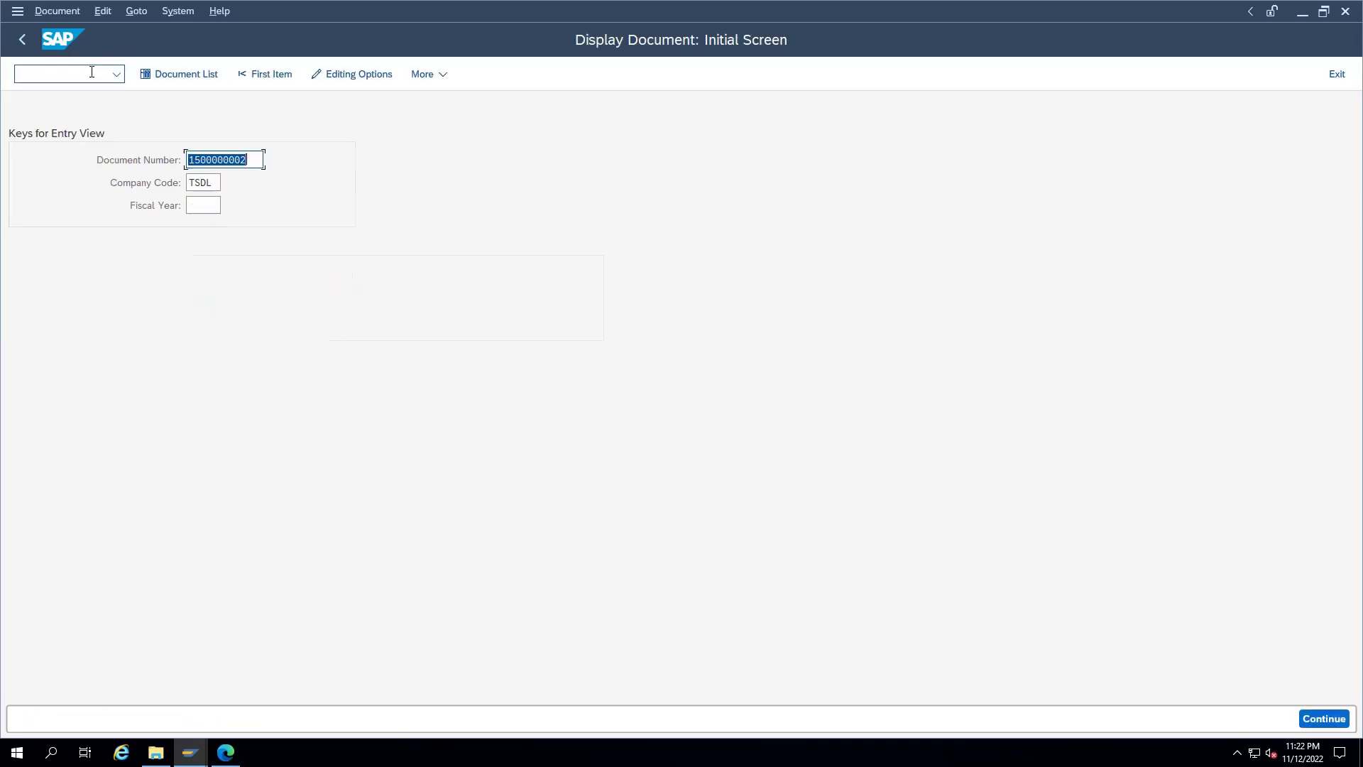
pyautogui.press('Return')
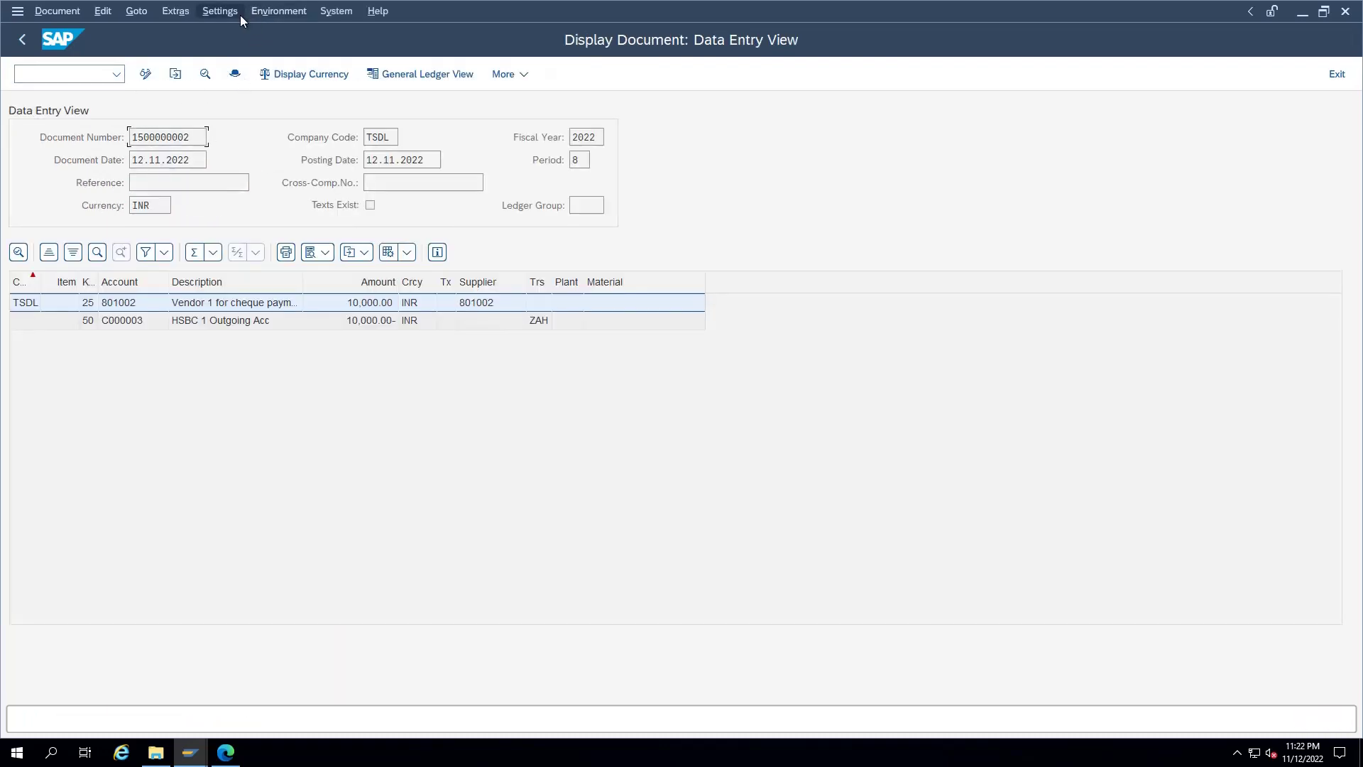
pyautogui.click(273, 12)
pyautogui.click(287, 55)
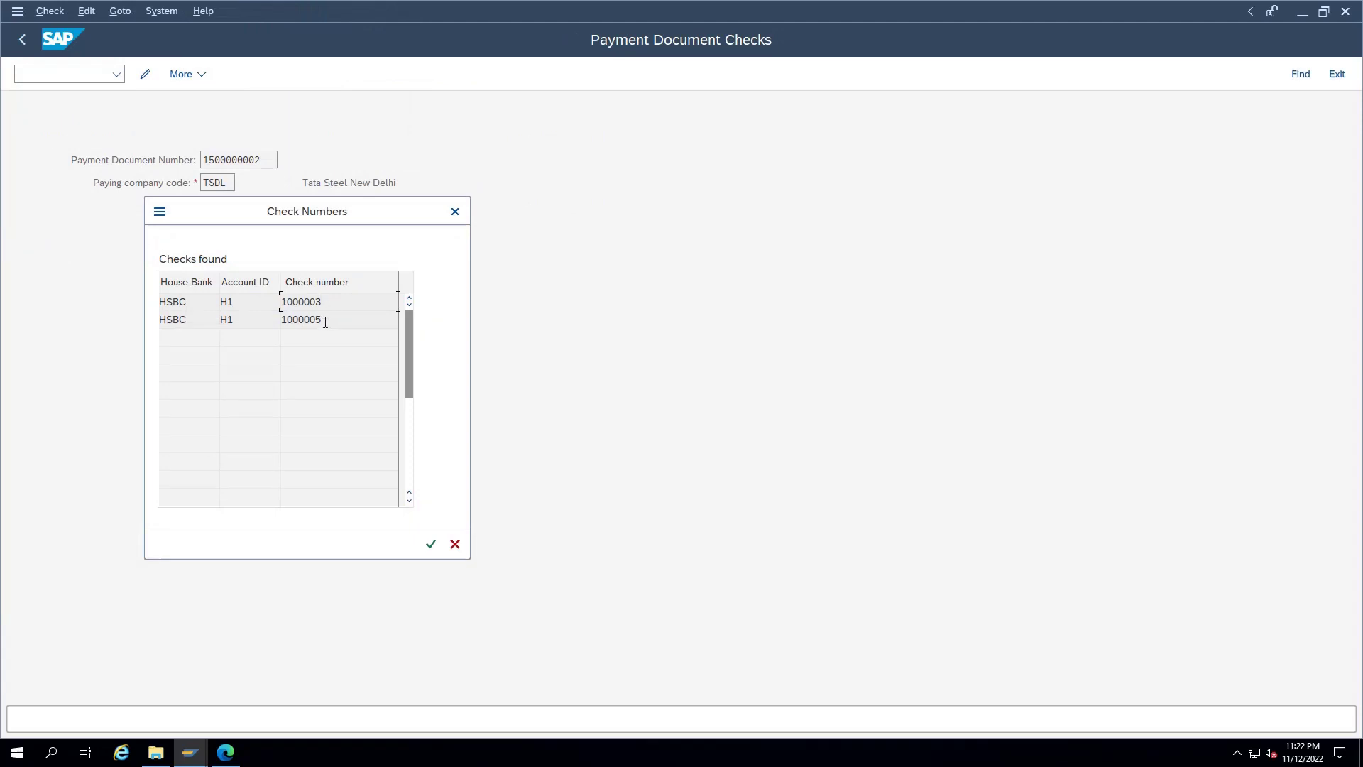
pyautogui.moveTo(325, 322); pyautogui.dragTo(271, 319)
pyautogui.doubleClick(242, 302)
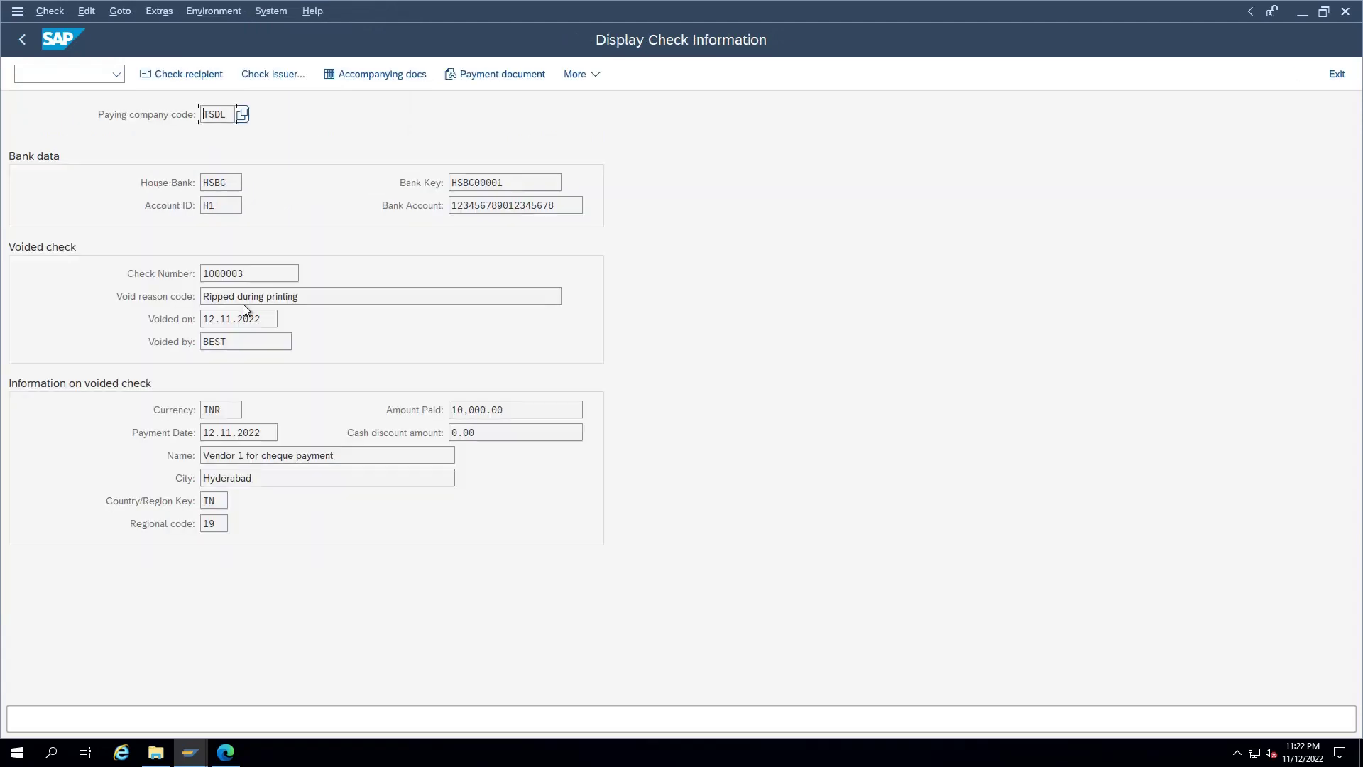
pyautogui.moveTo(312, 295); pyautogui.dragTo(184, 301)
pyautogui.press('F3')
# Step: Open replacement cheque 1000005's details, then launch the check register with /nfchn
pyautogui.click(288, 17)
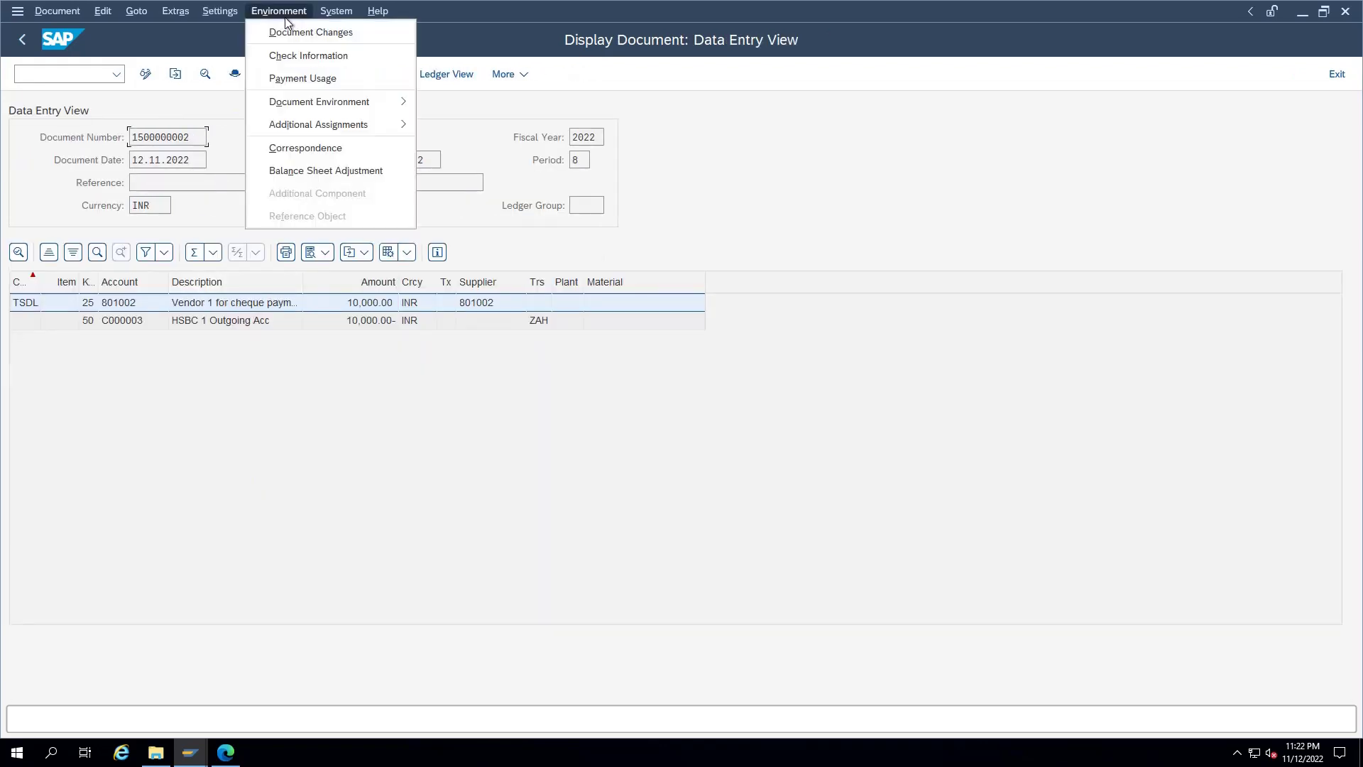
pyautogui.click(288, 56)
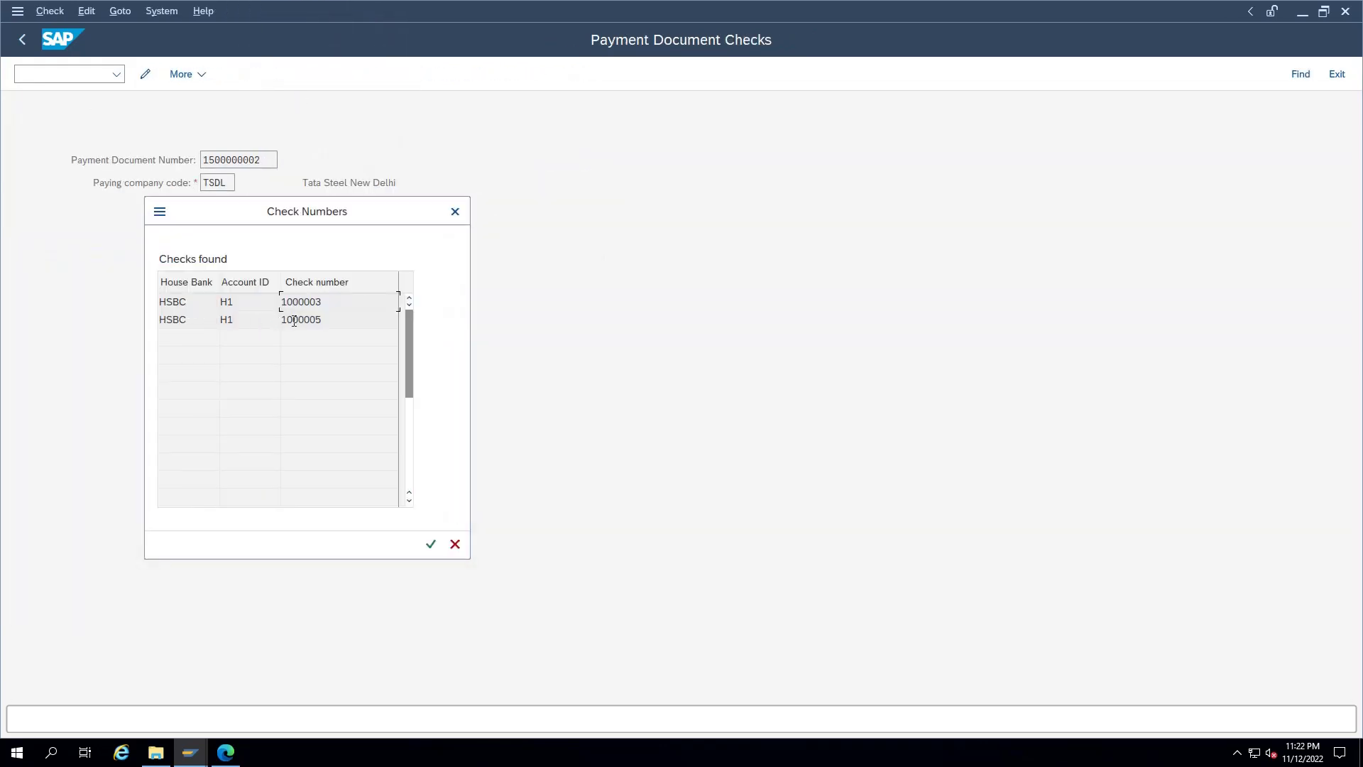
pyautogui.doubleClick(300, 321)
pyautogui.moveTo(254, 322); pyautogui.dragTo(168, 319)
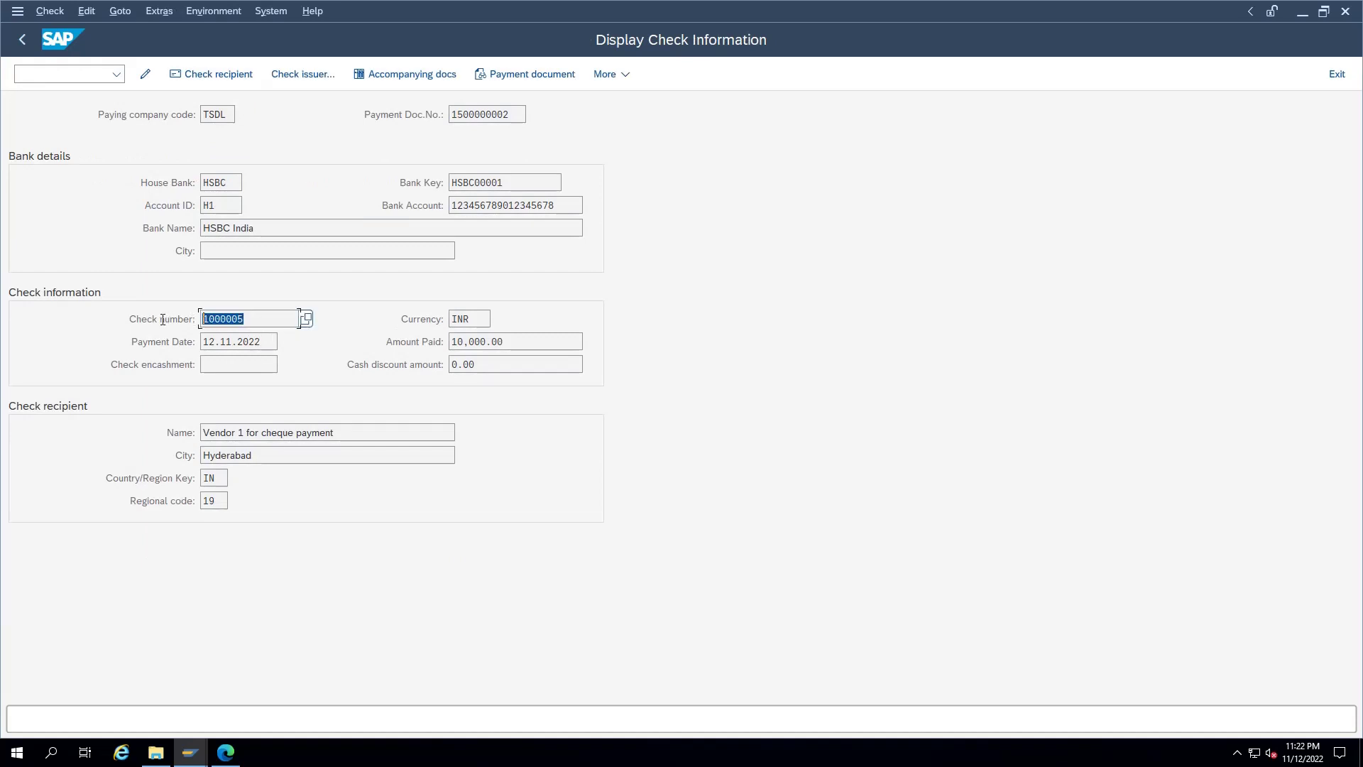
pyautogui.click(93, 75)
pyautogui.write('/nfchn')
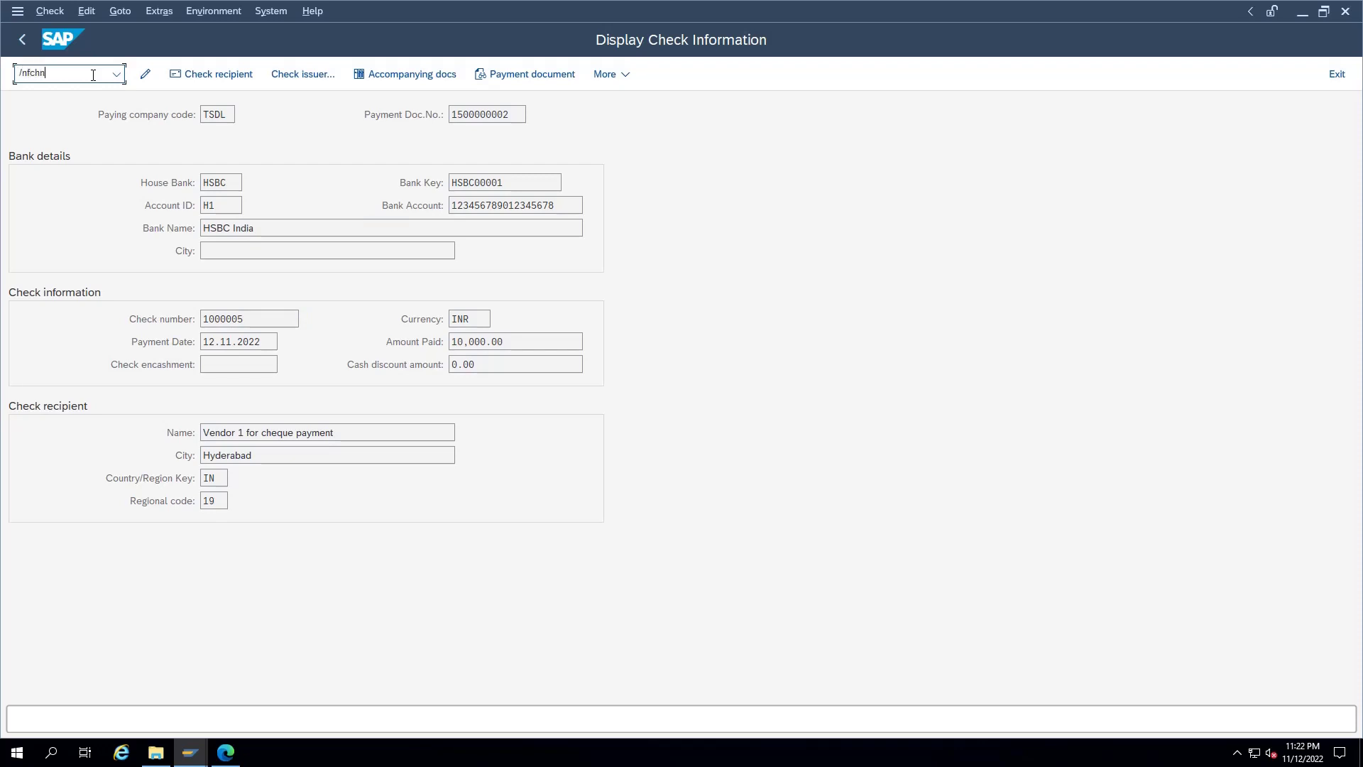
pyautogui.press('Return')
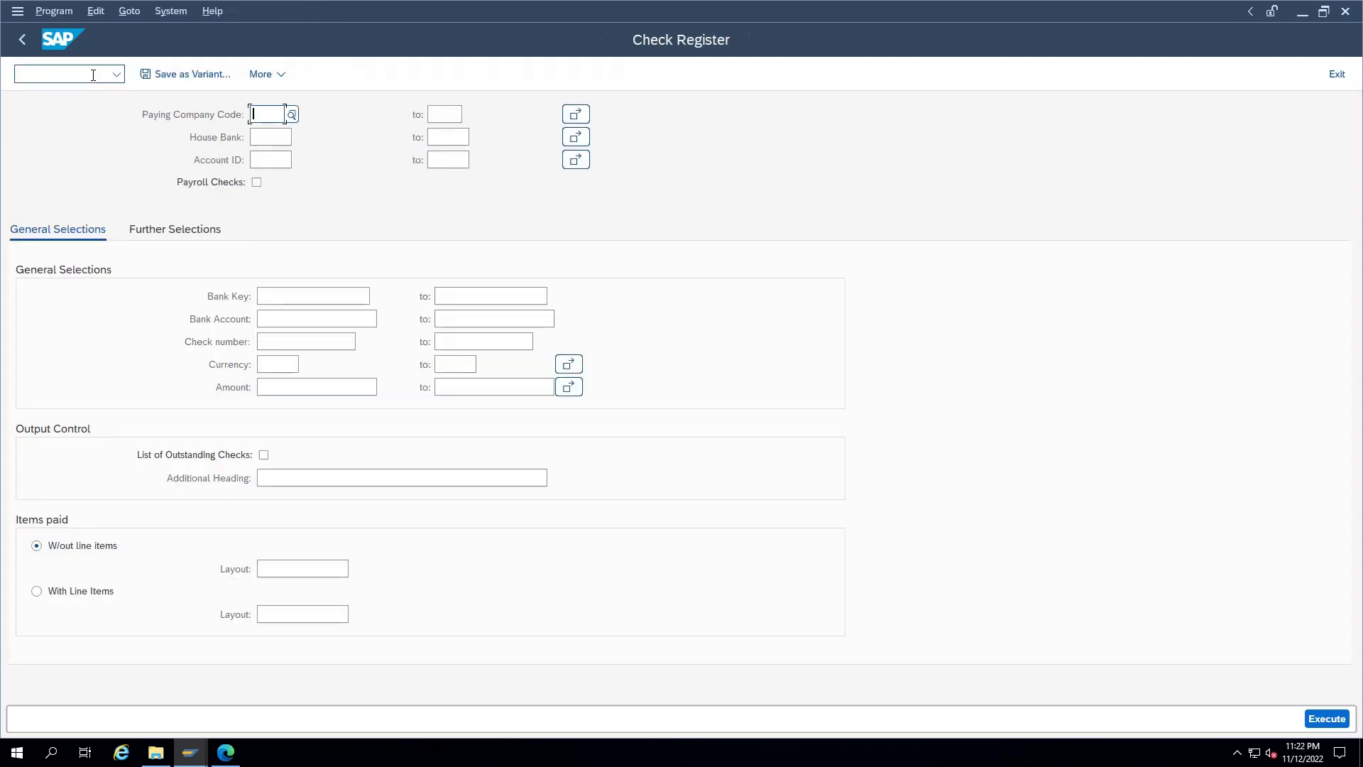
# Step: Run the check register for TSDL, HSBC, H1 and inspect the rows for cheques 1000003 and 1000005
pyautogui.write('TSDL')
pyautogui.press('Tab')
pyautogui.write('HSBC')
pyautogui.press('Tab')
pyautogui.write('H1')
pyautogui.press('F8')
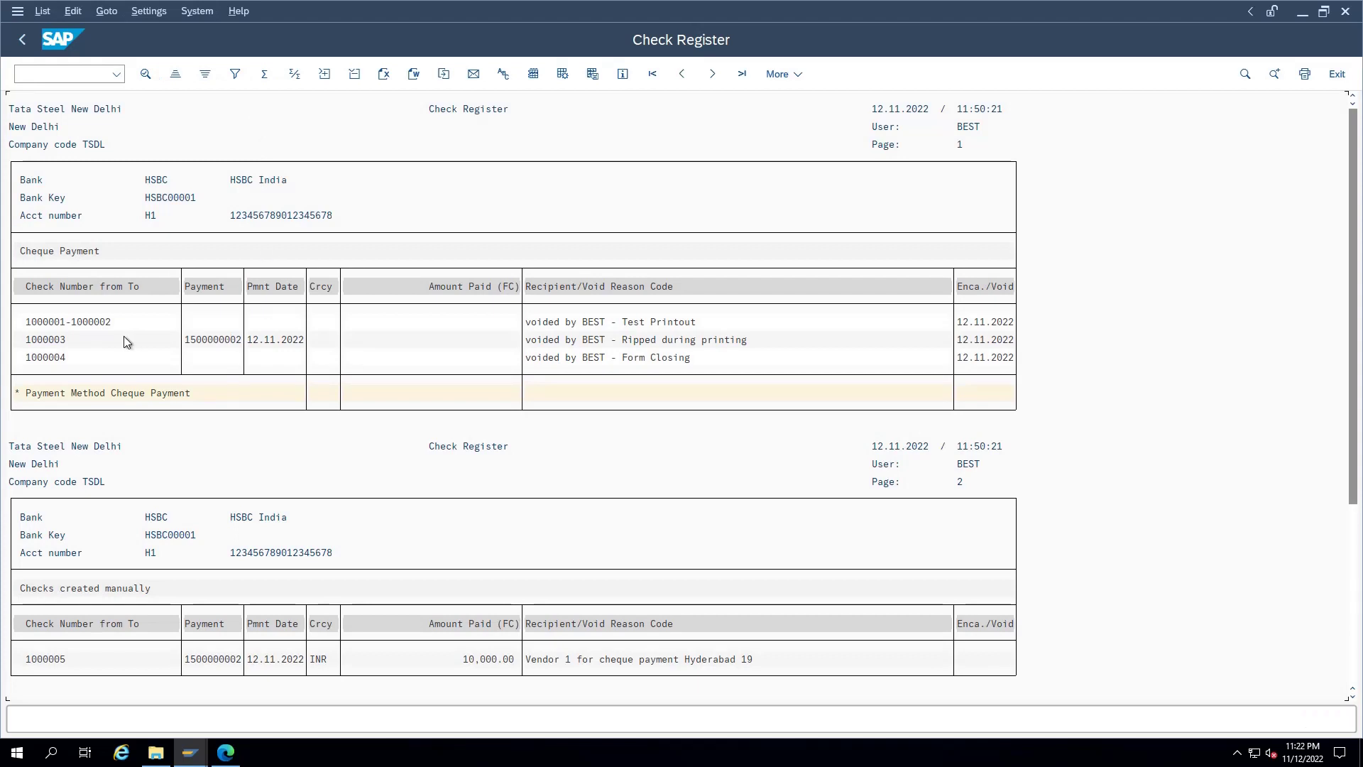
pyautogui.click(125, 341)
pyautogui.scroll(-1, 523, 503)
pyautogui.click(69, 623)
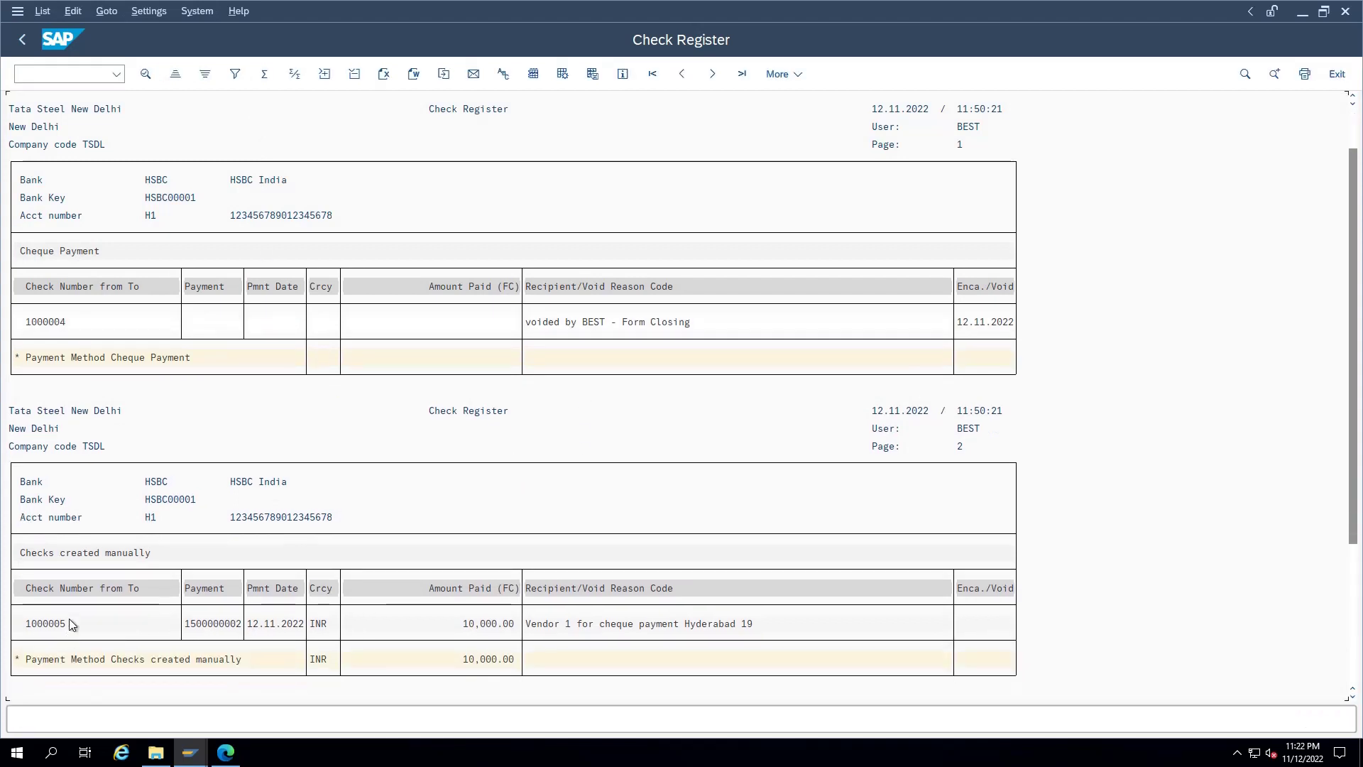
pyautogui.click(227, 625)
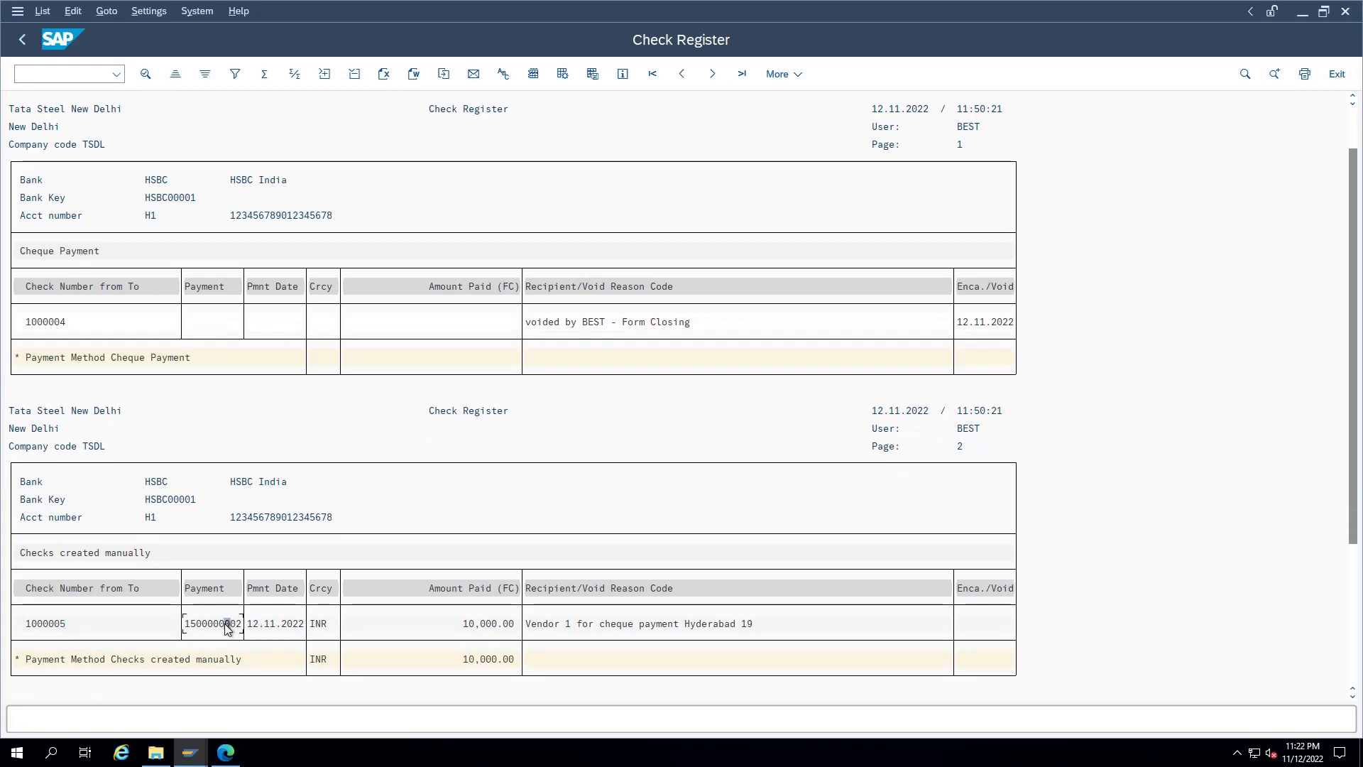
# Step: Open the Cancel Check Payment transaction with /nfch8
pyautogui.click(81, 75)
pyautogui.write('/nfch8')
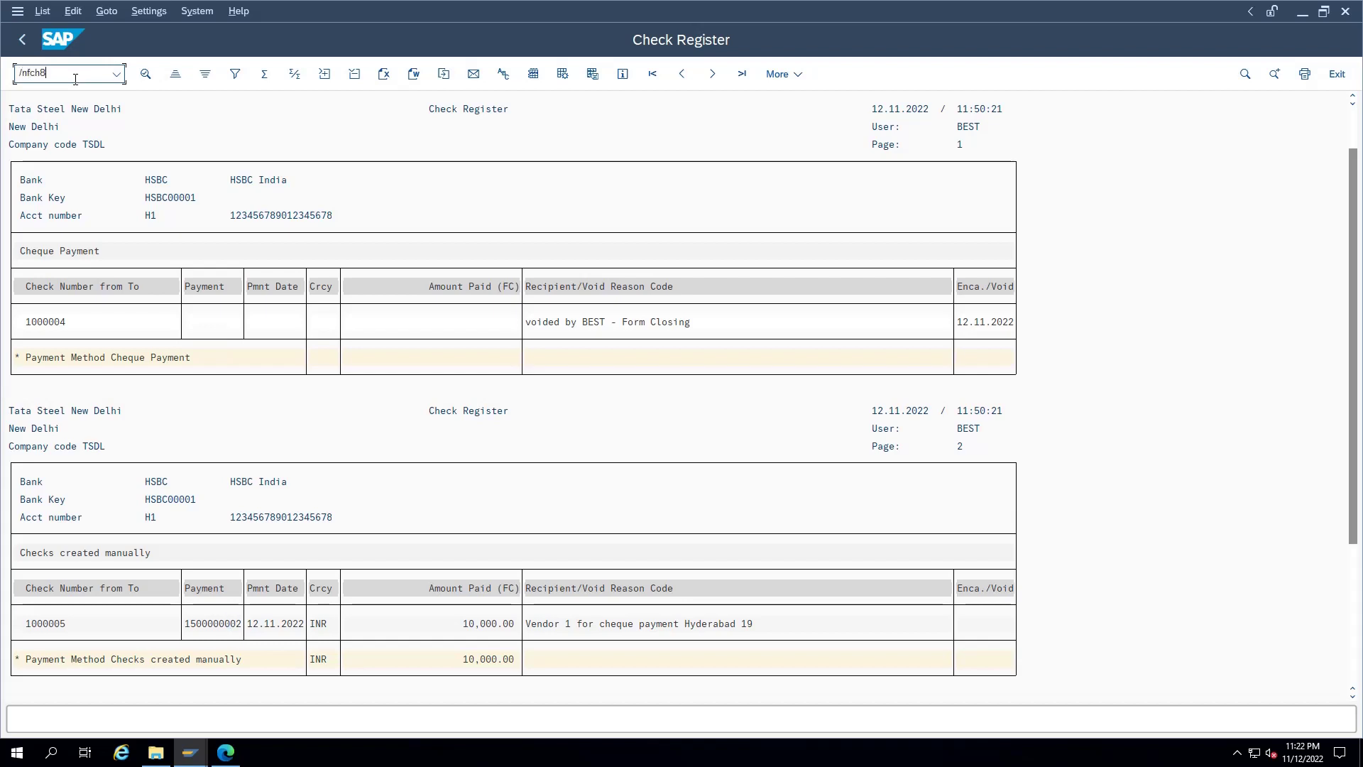
pyautogui.press('Return')
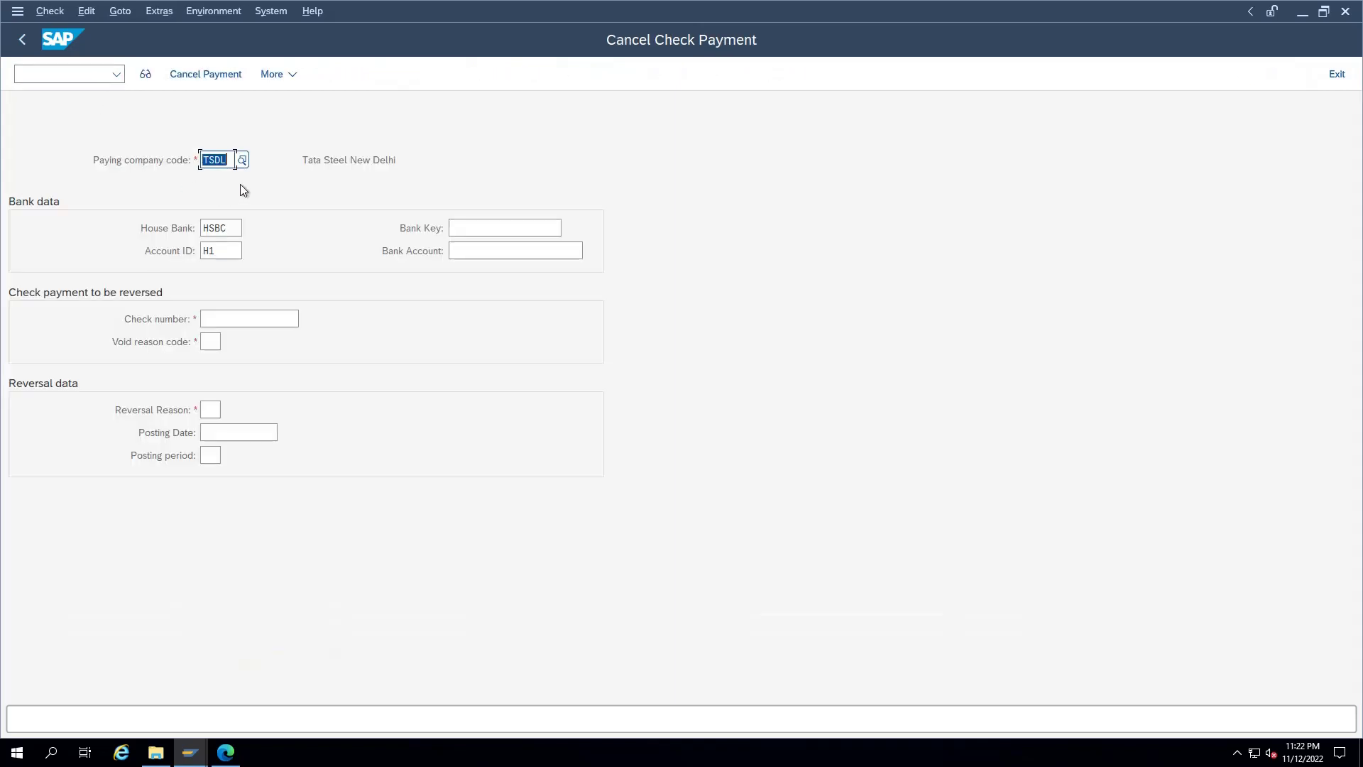